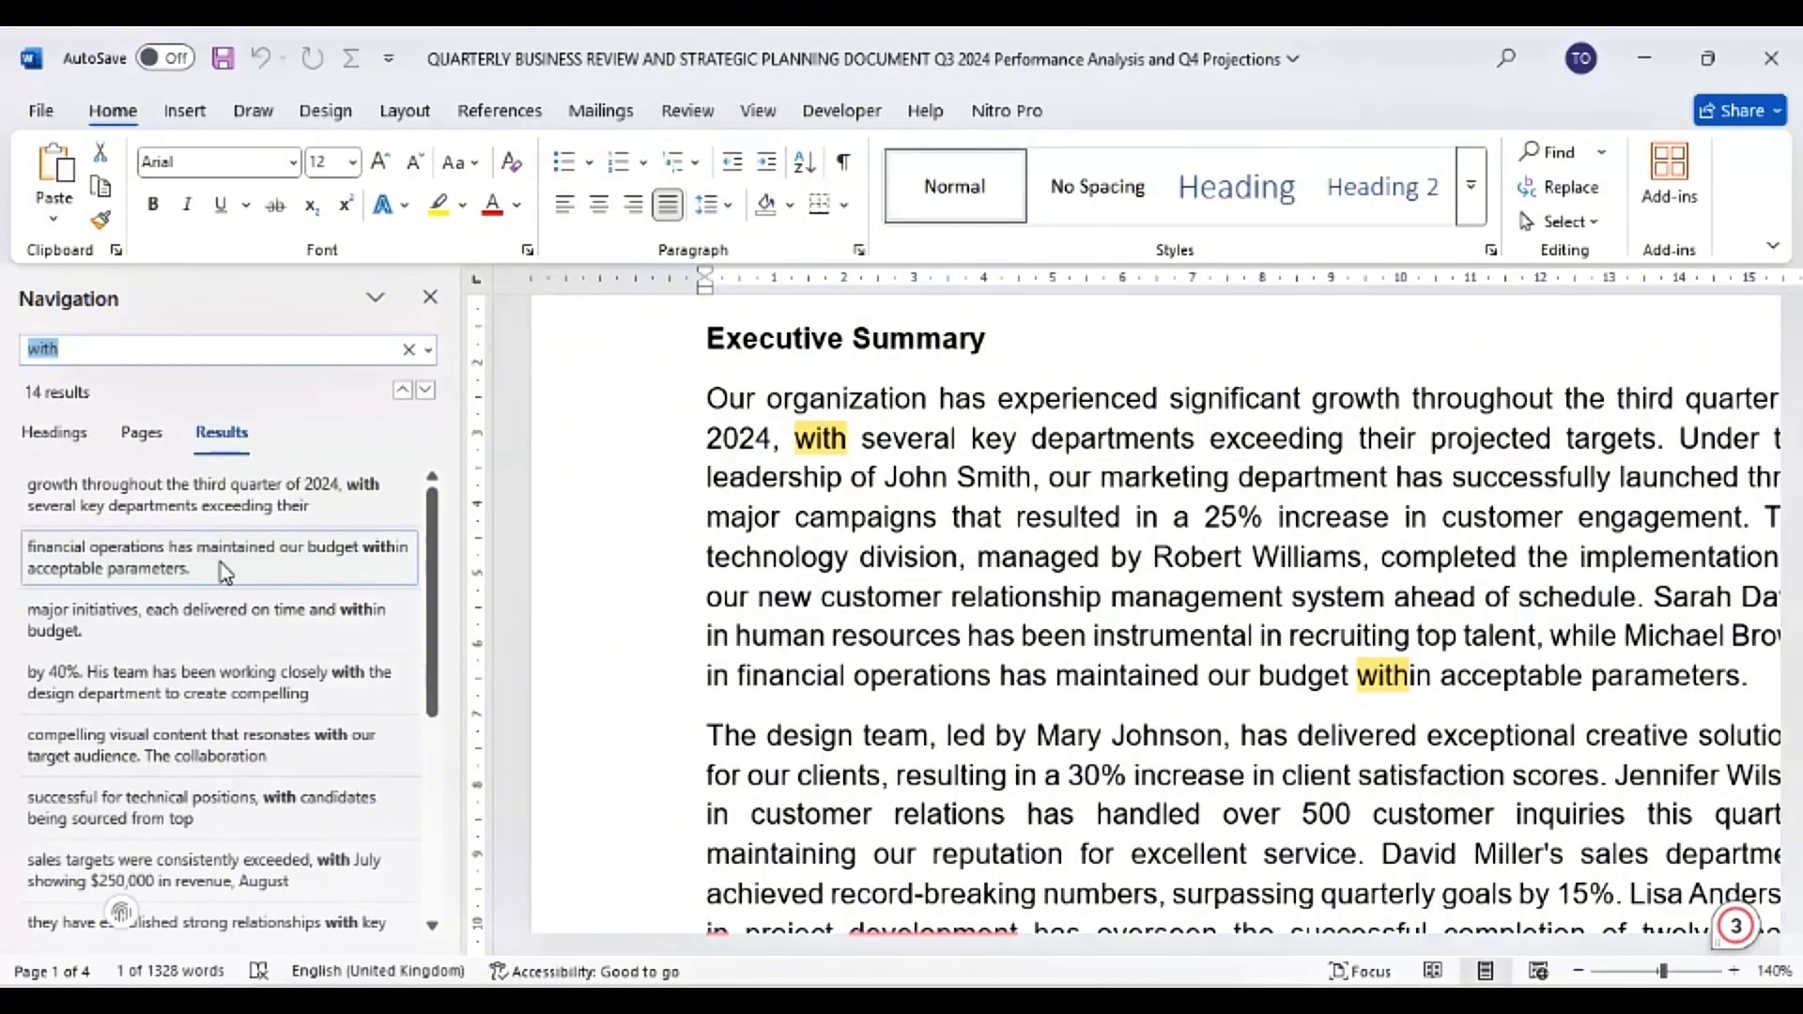
Set up a find-and-replace in the document that finds "with" and replaces it with "for"
scroll(676, 597, "down", 10)
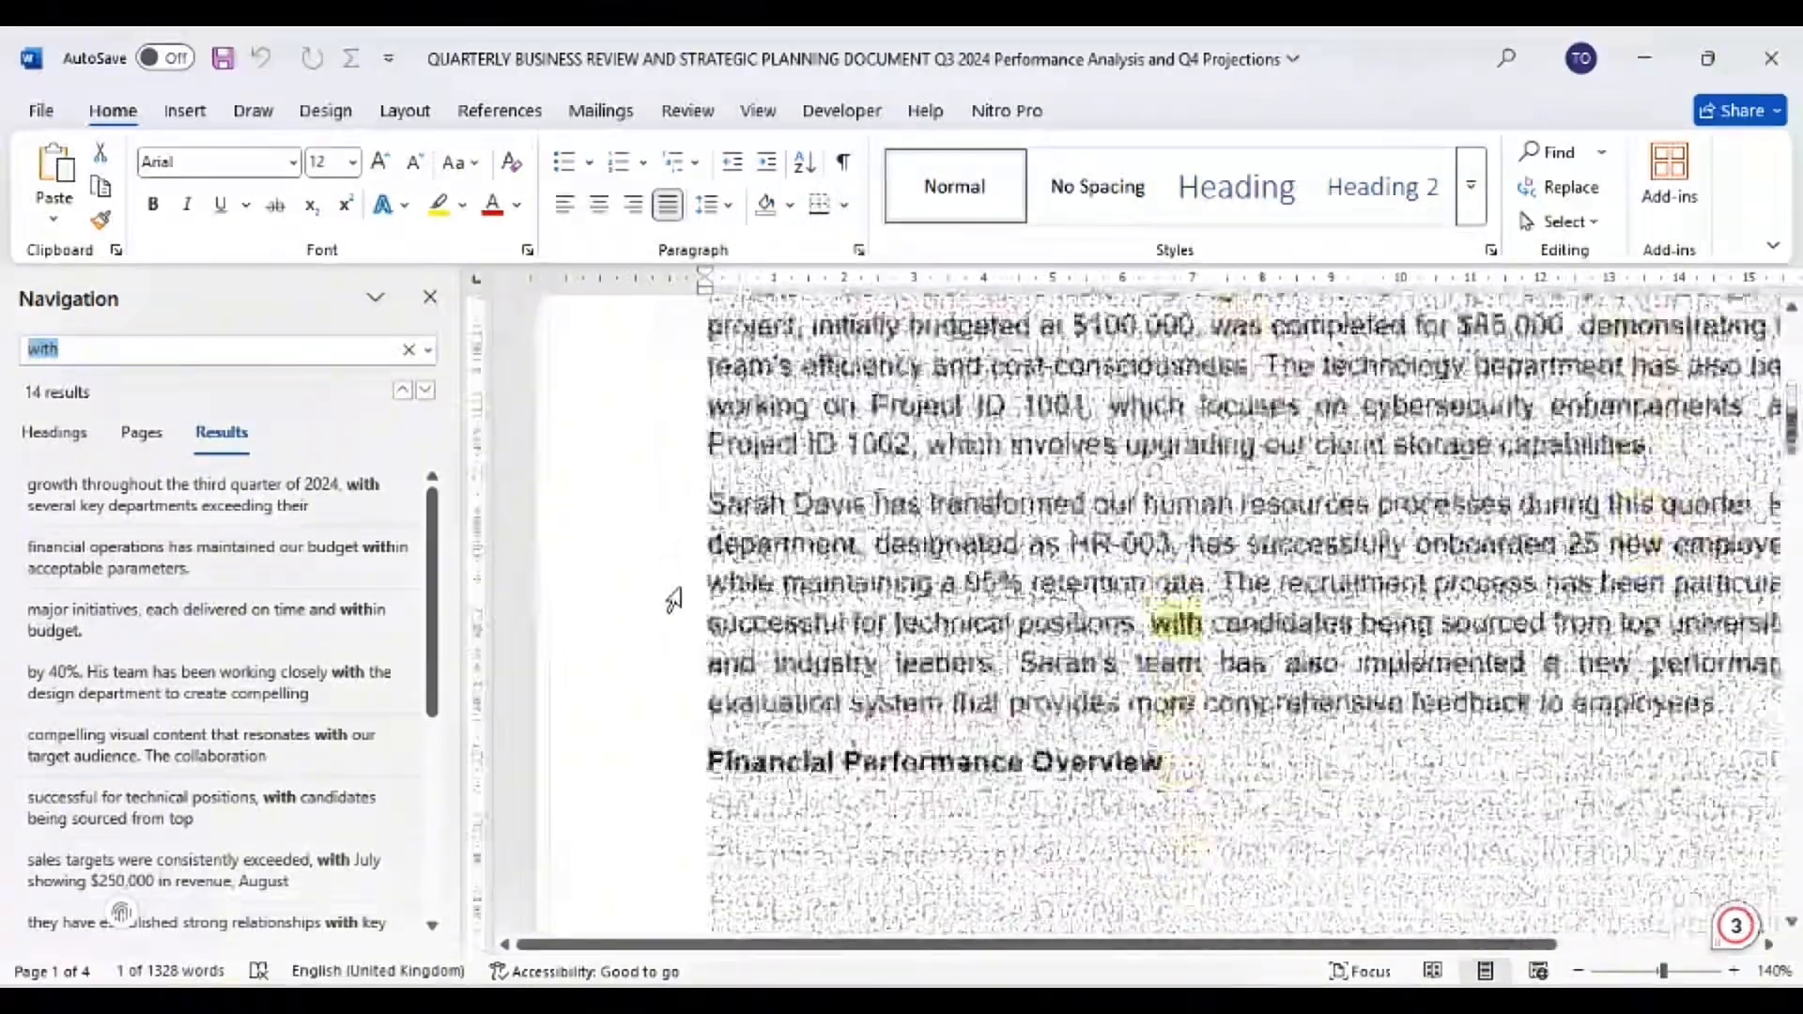
scroll(675, 600, "down", 4)
scroll(674, 599, "up", 10)
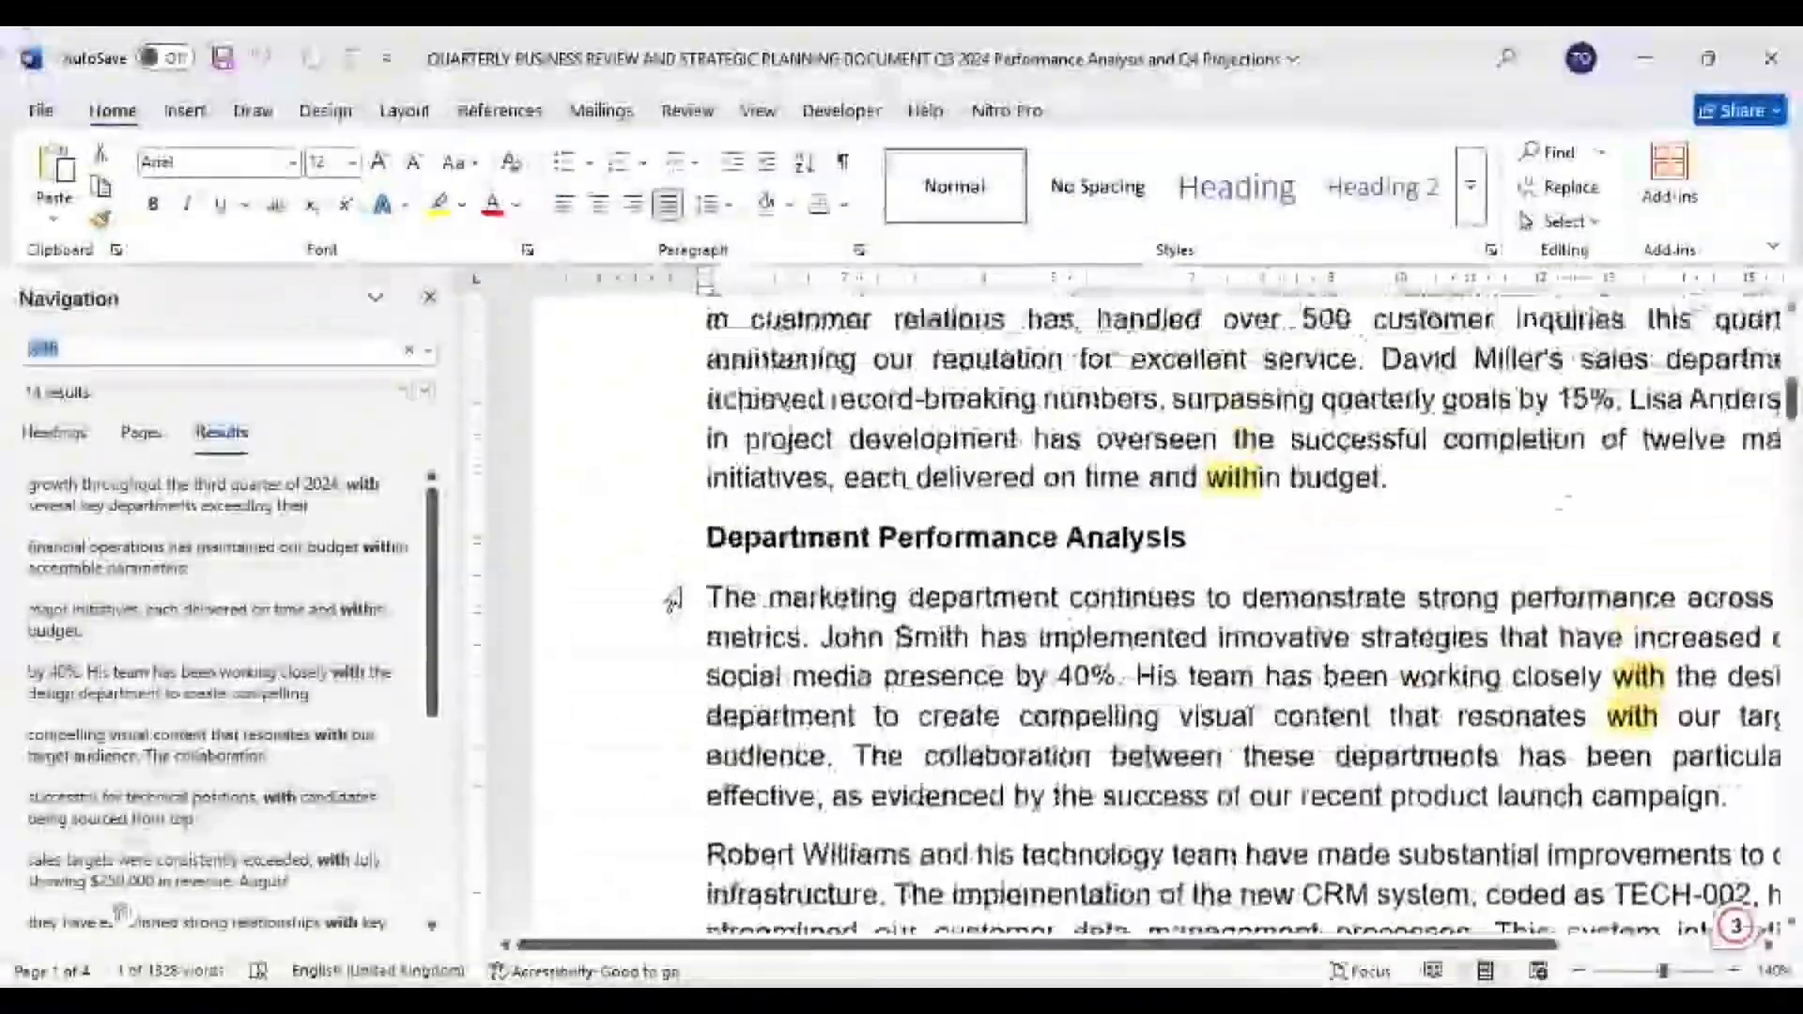
scroll(674, 600, "up", 2)
key("ctrl+h")
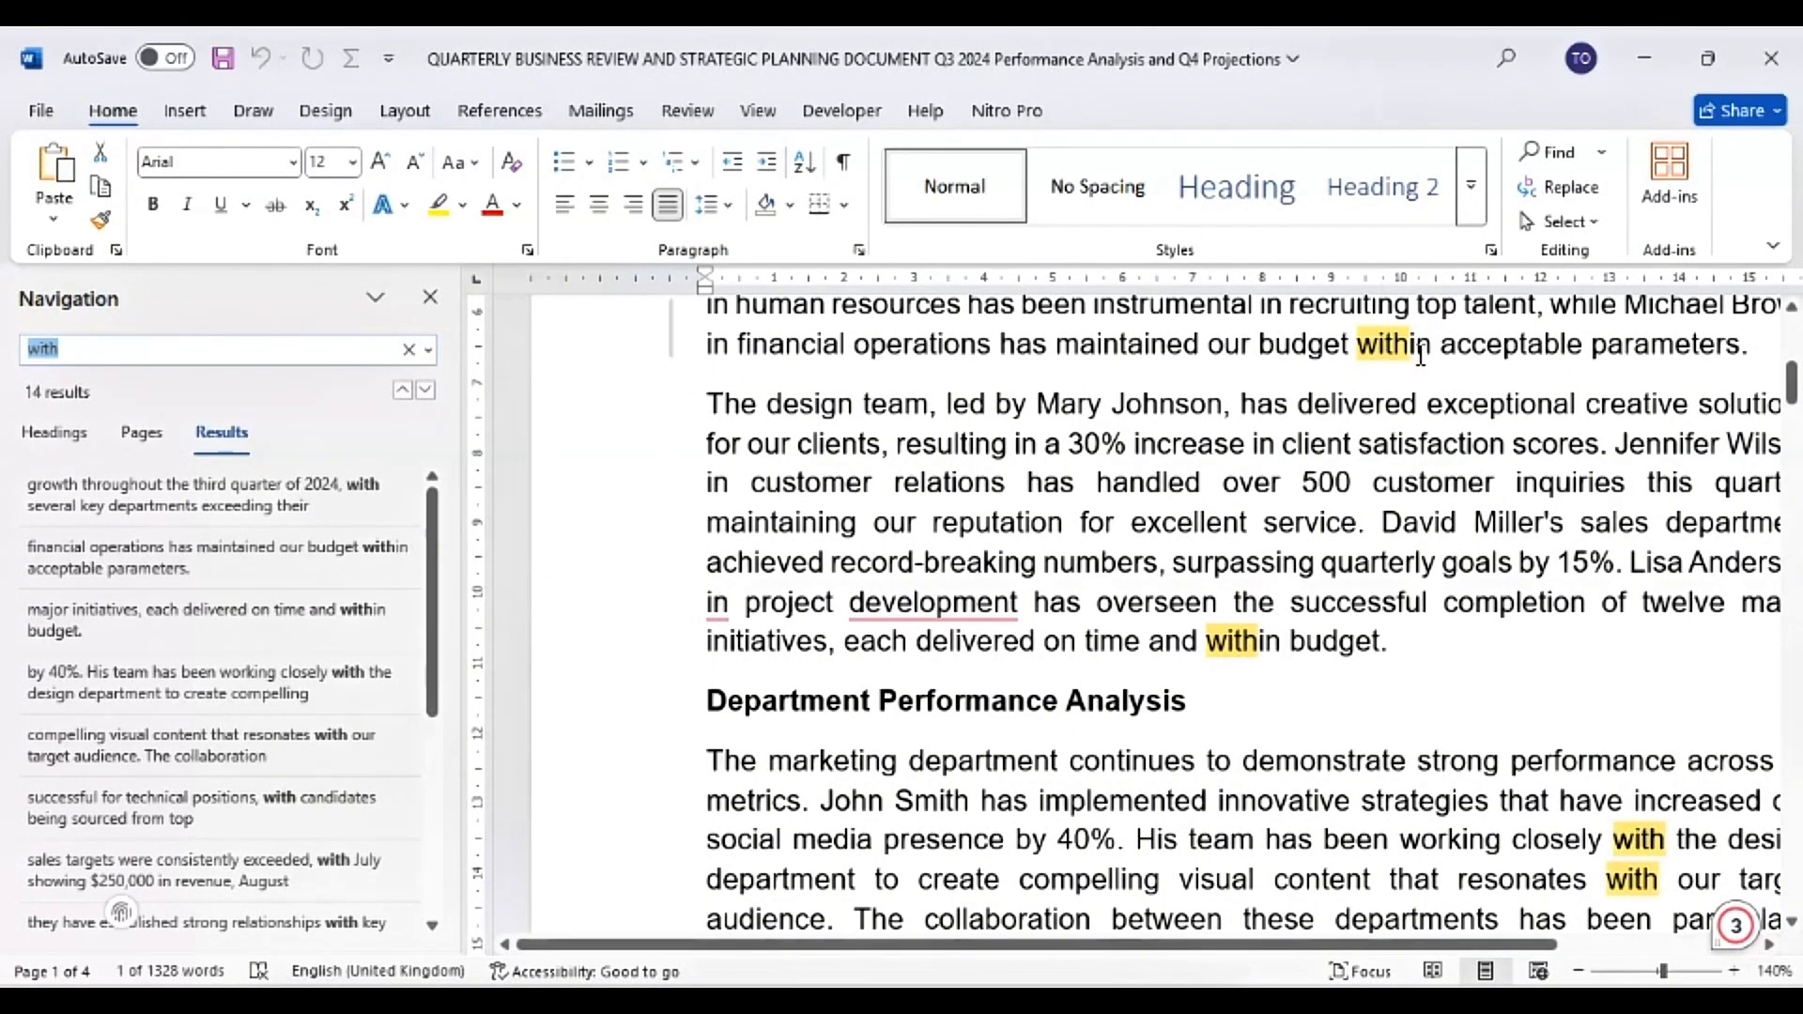
left_click(1566, 187)
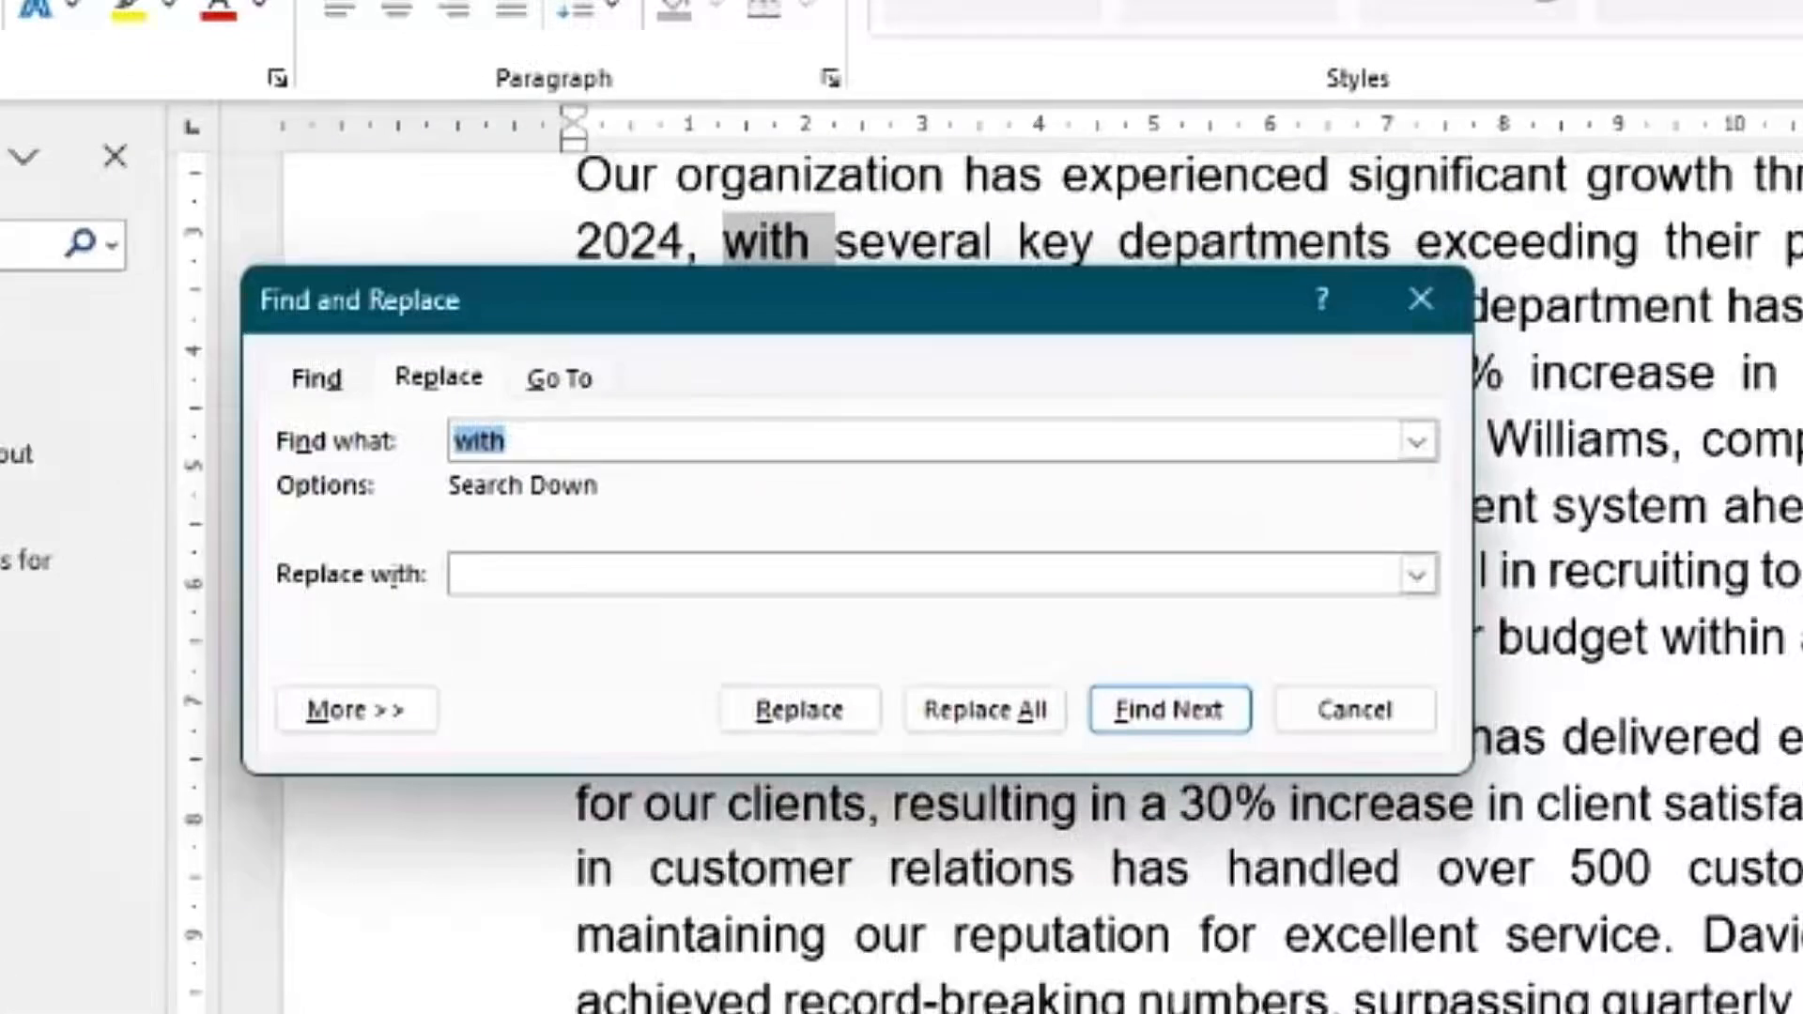
left_click(703, 547)
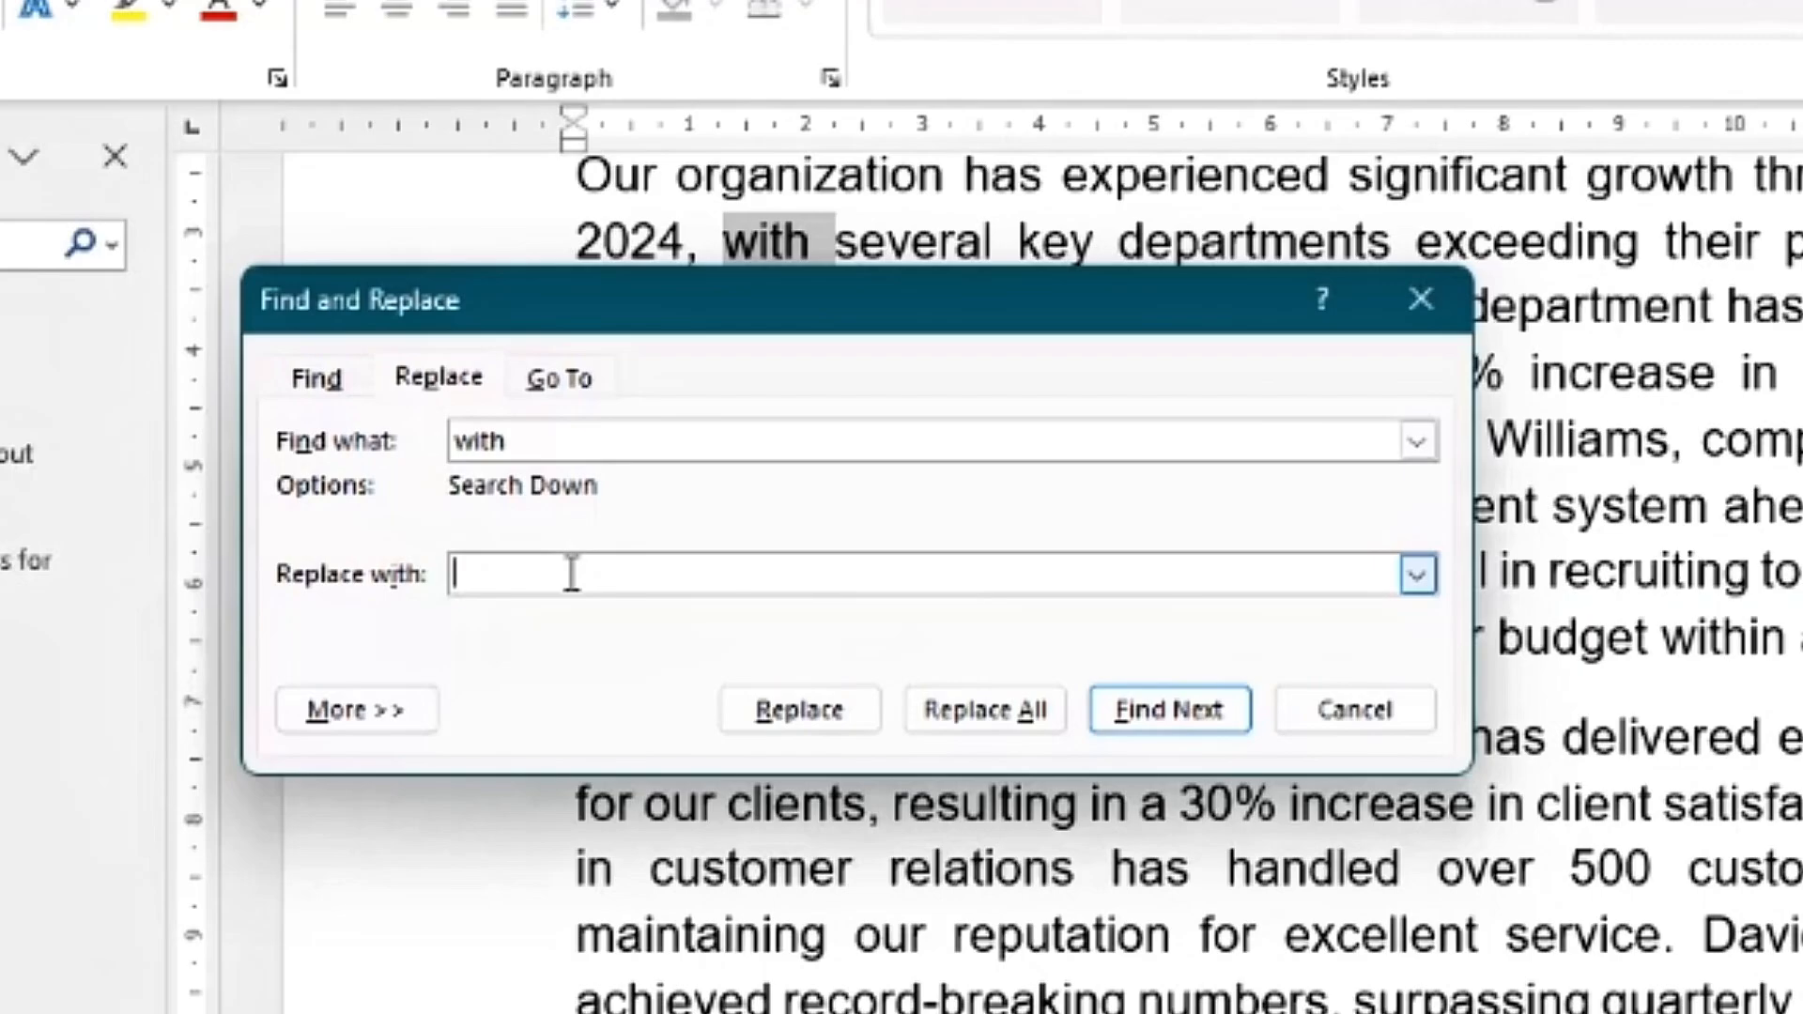
type("for")
Skip the first matches of "with" and replace the following ones individually with "for"
left_click(1178, 719)
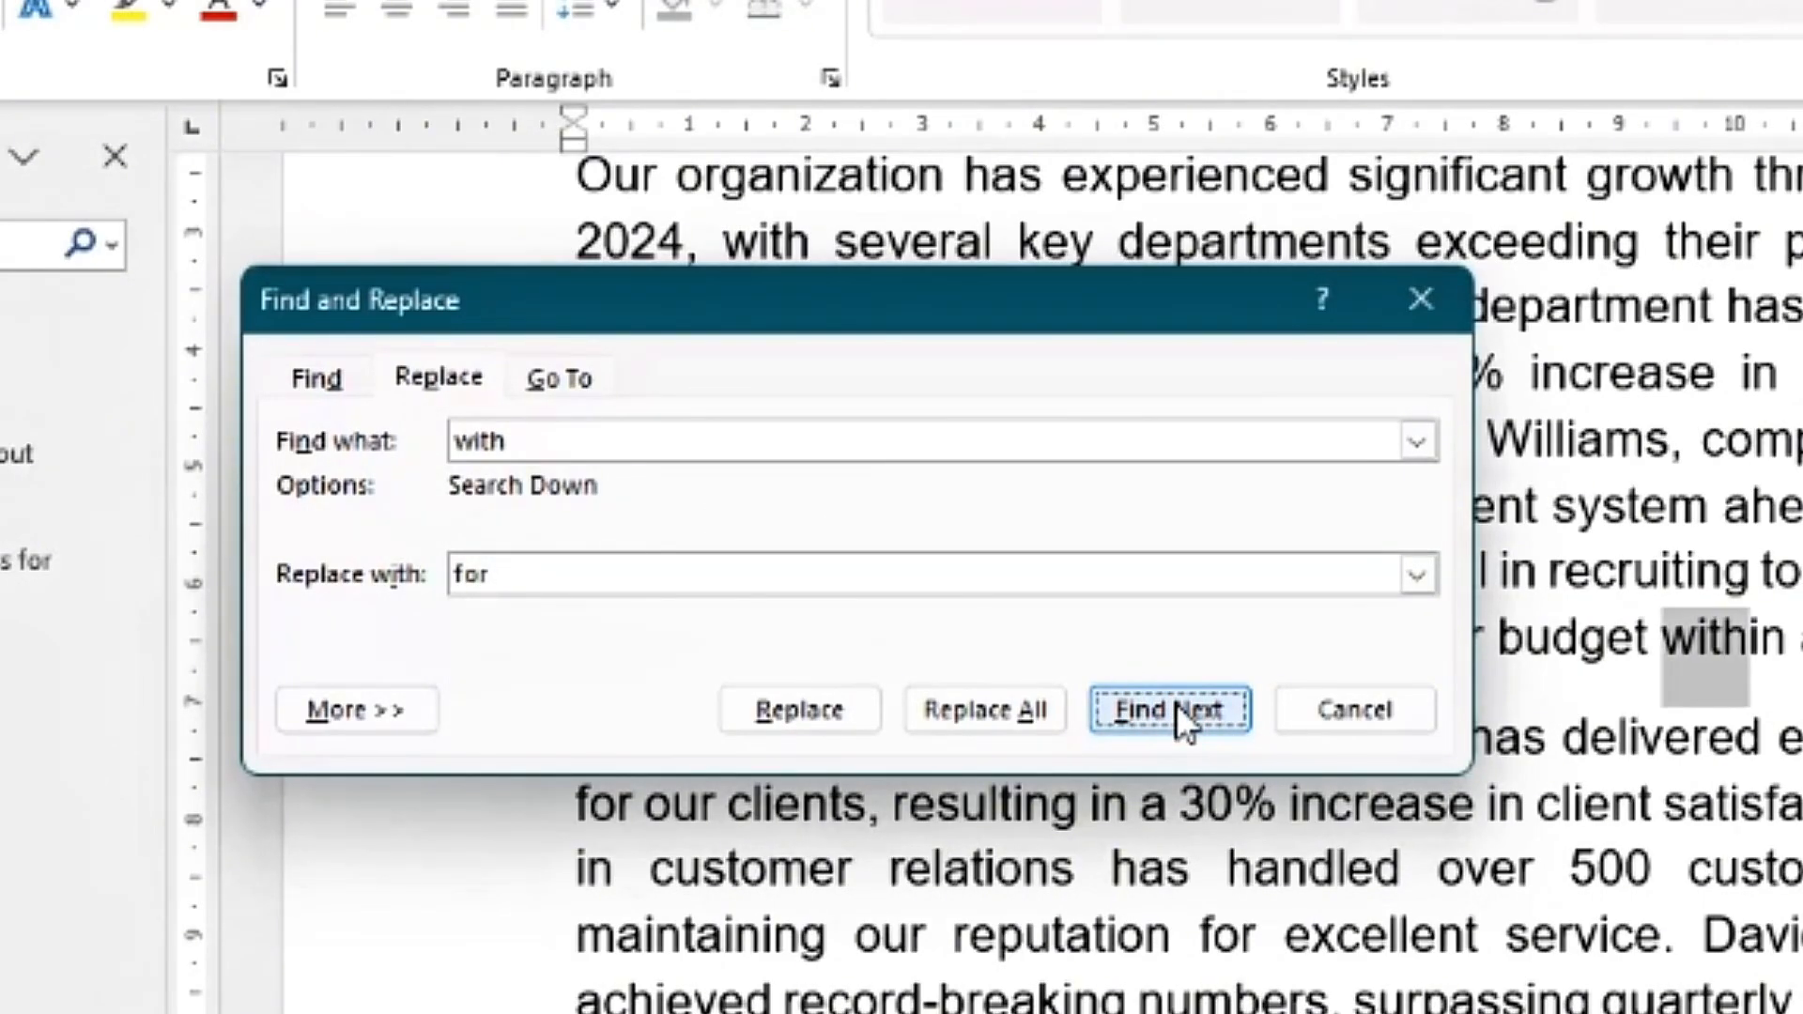
left_click(1176, 703)
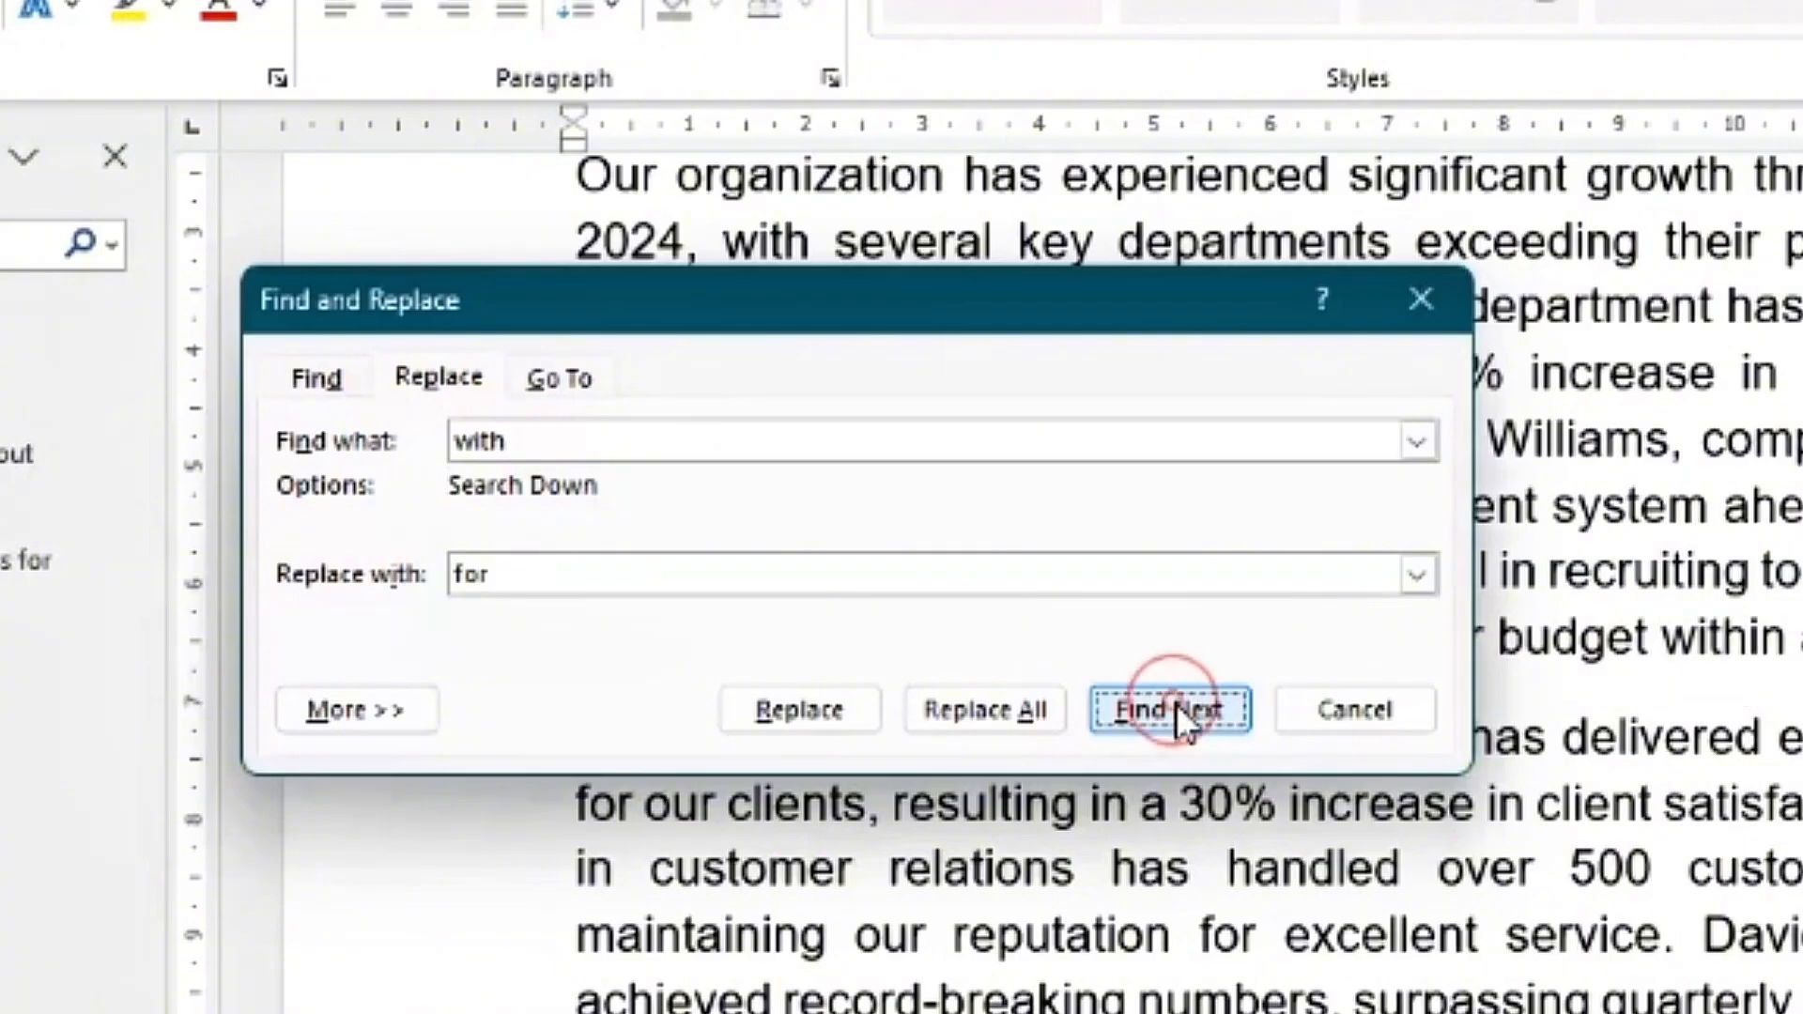
left_click(1176, 702)
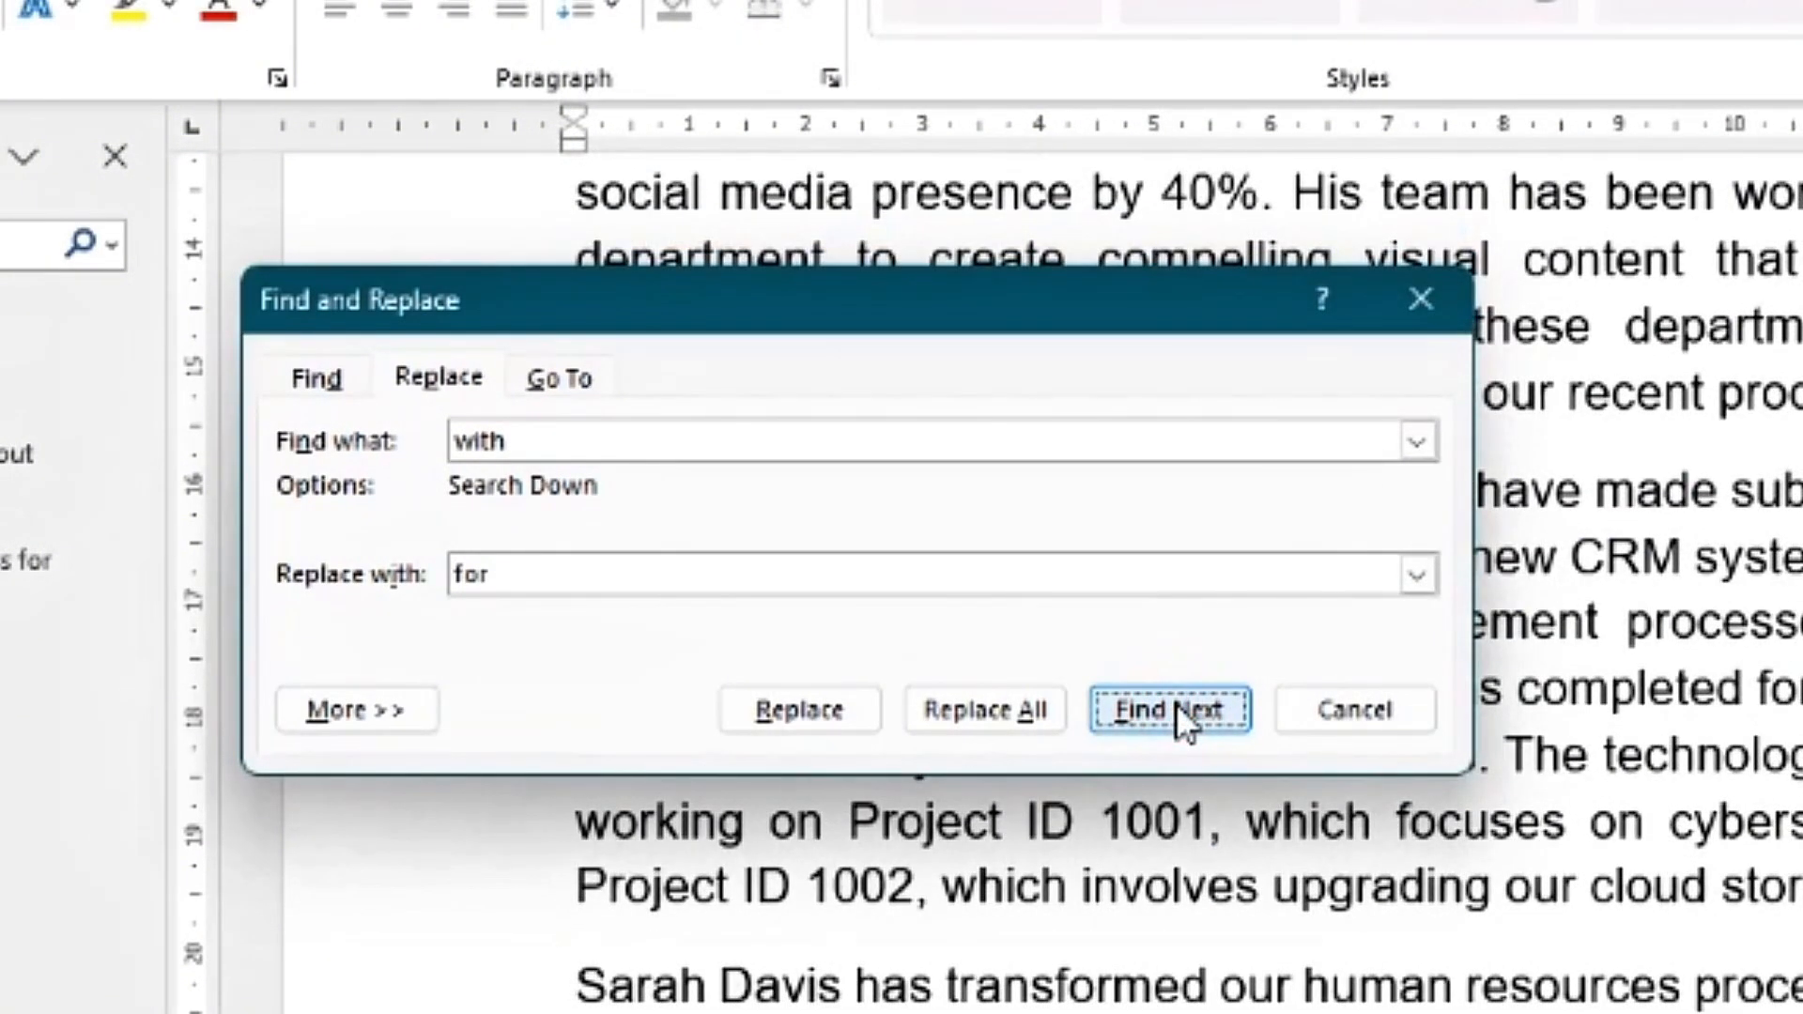
left_click(789, 716)
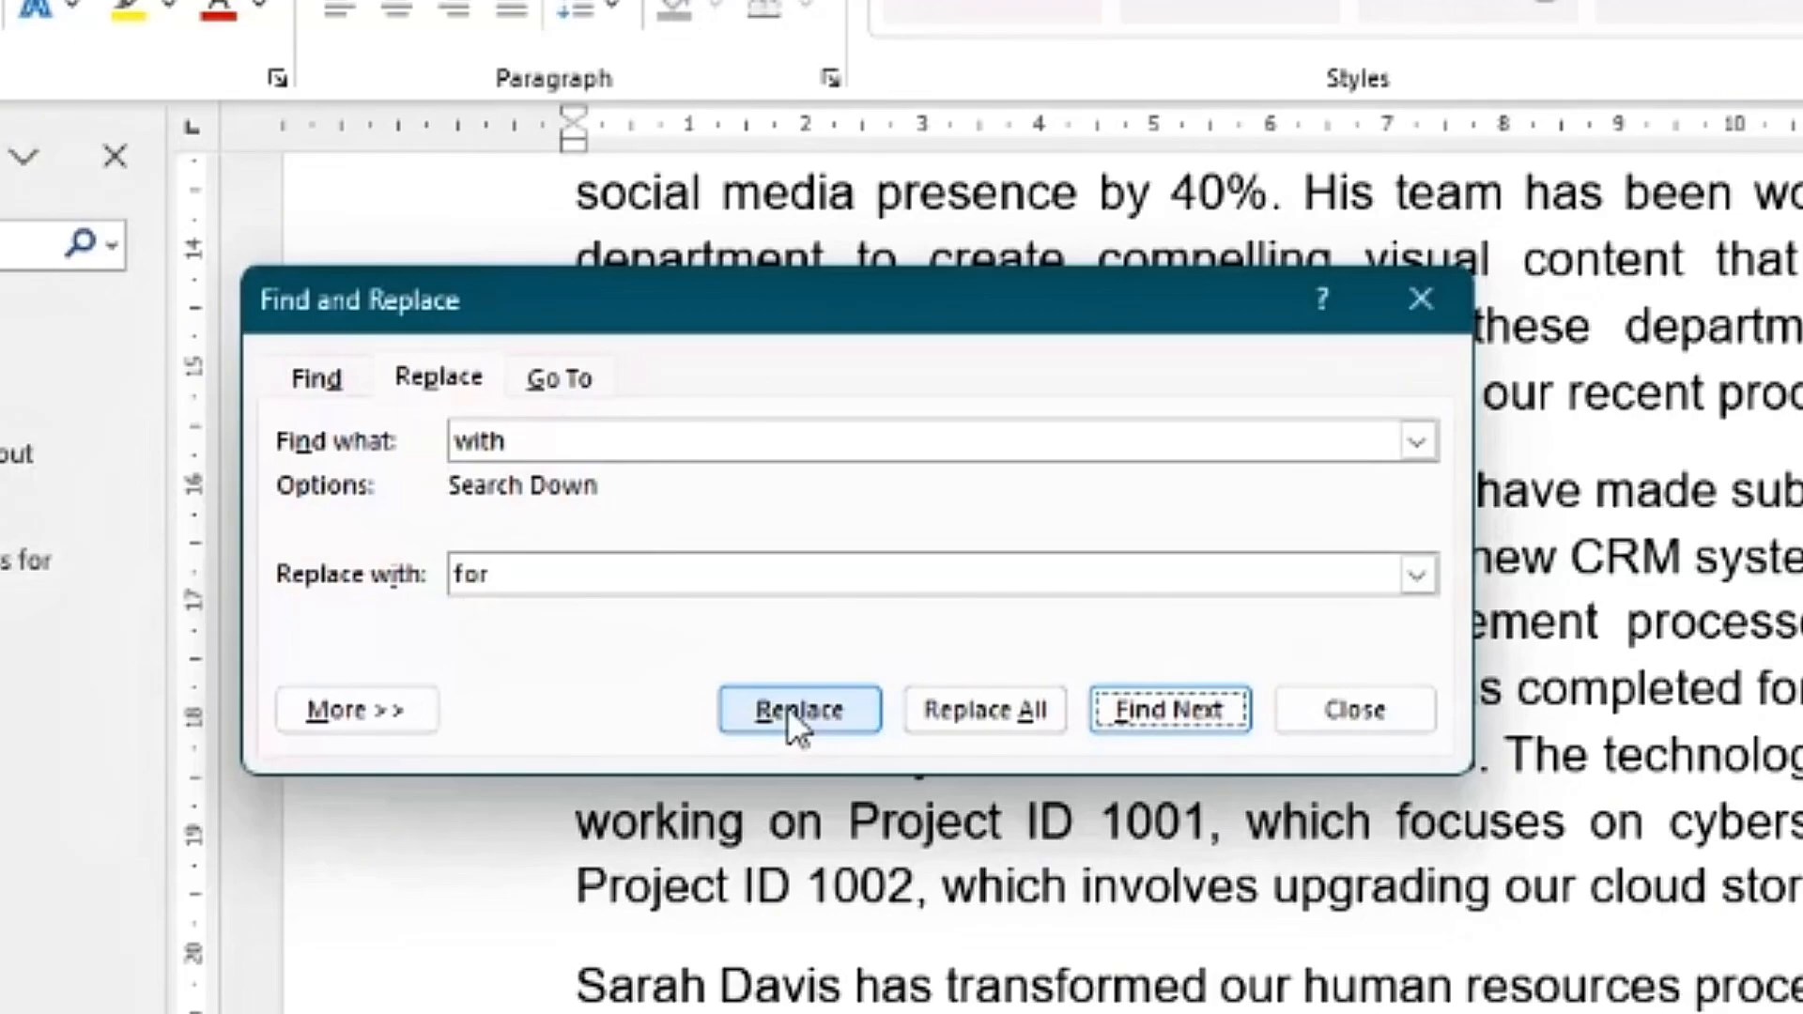
left_click(787, 707)
left_click(787, 707)
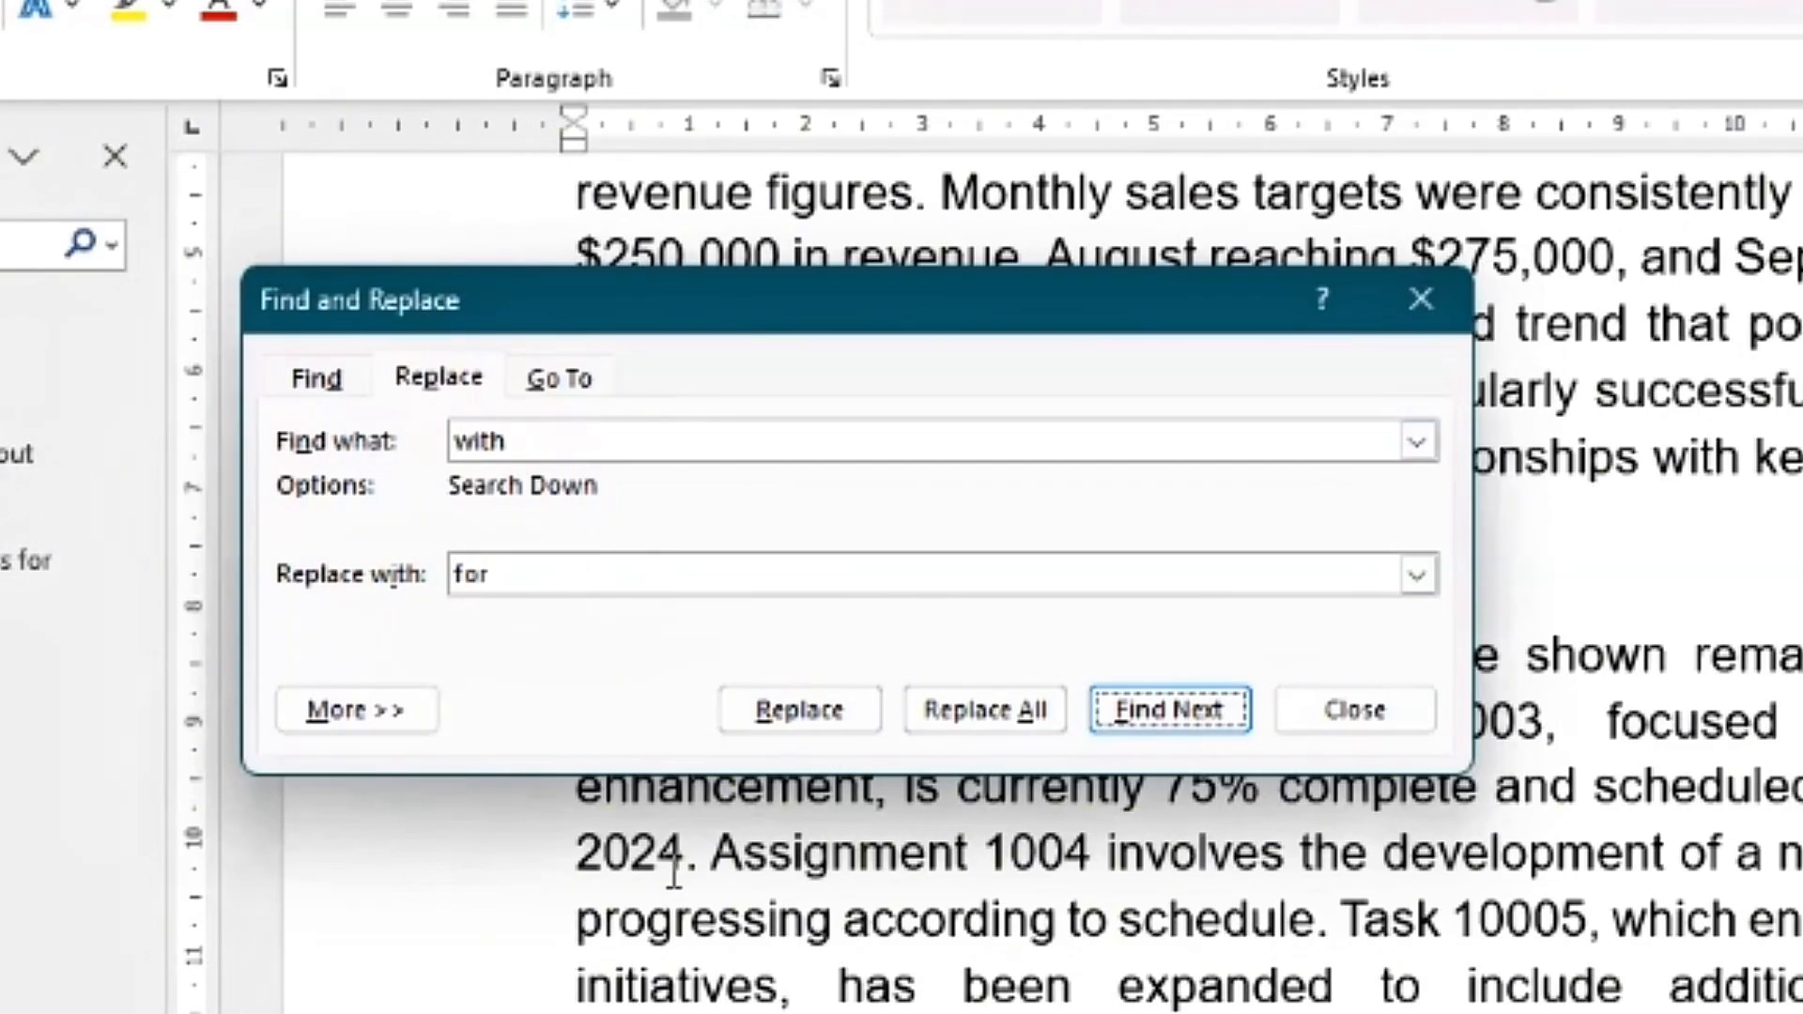
Format the replacement text as italic with the orange Accent 2 underline color
left_click(413, 714)
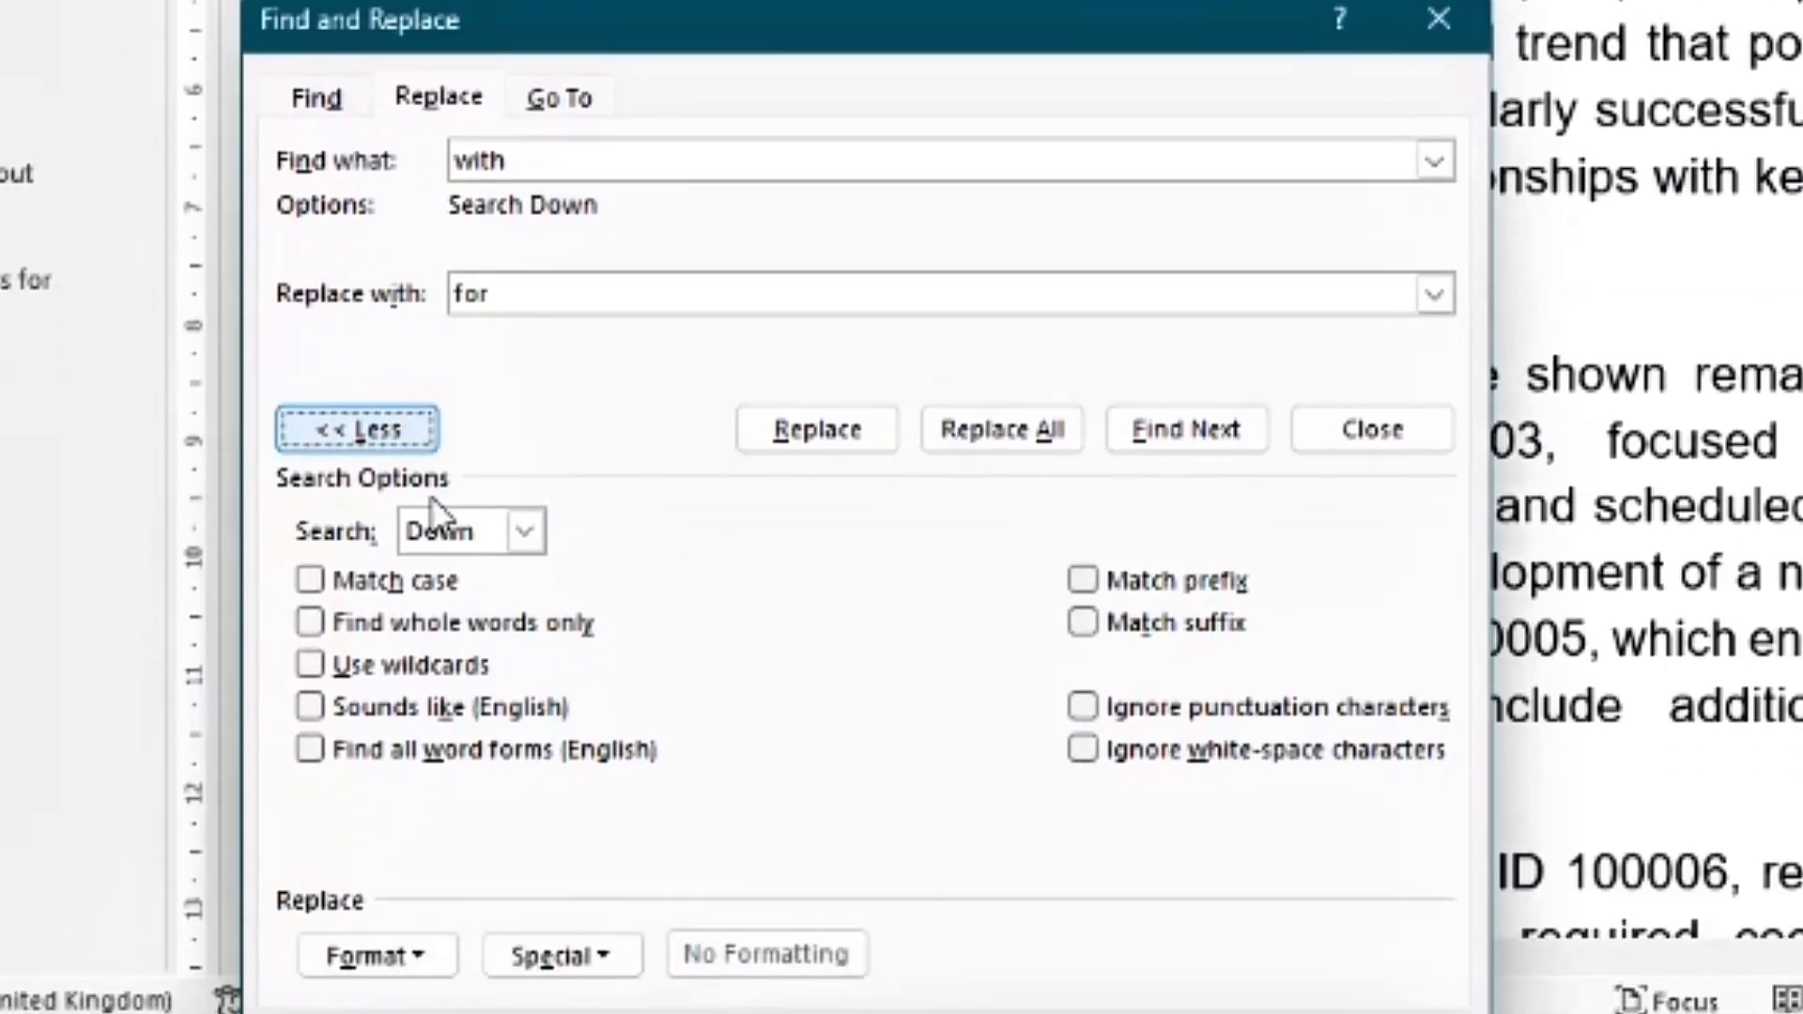
left_click(439, 956)
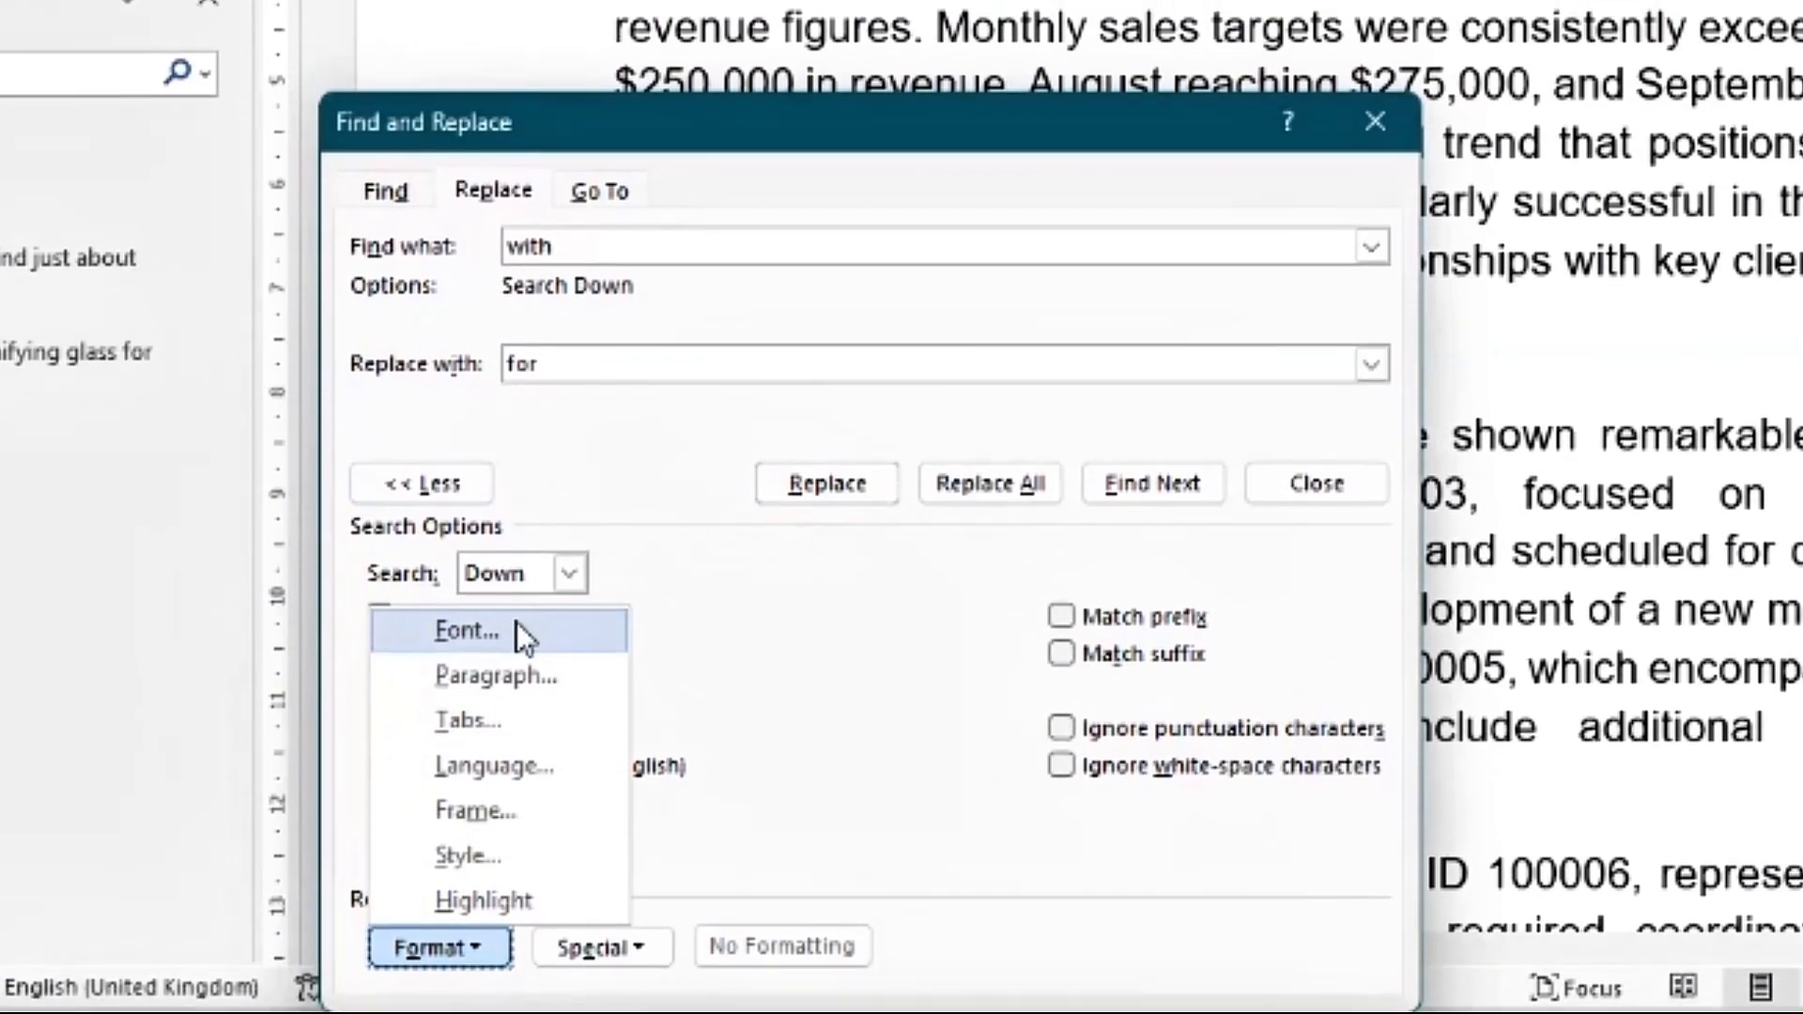
left_click(406, 479)
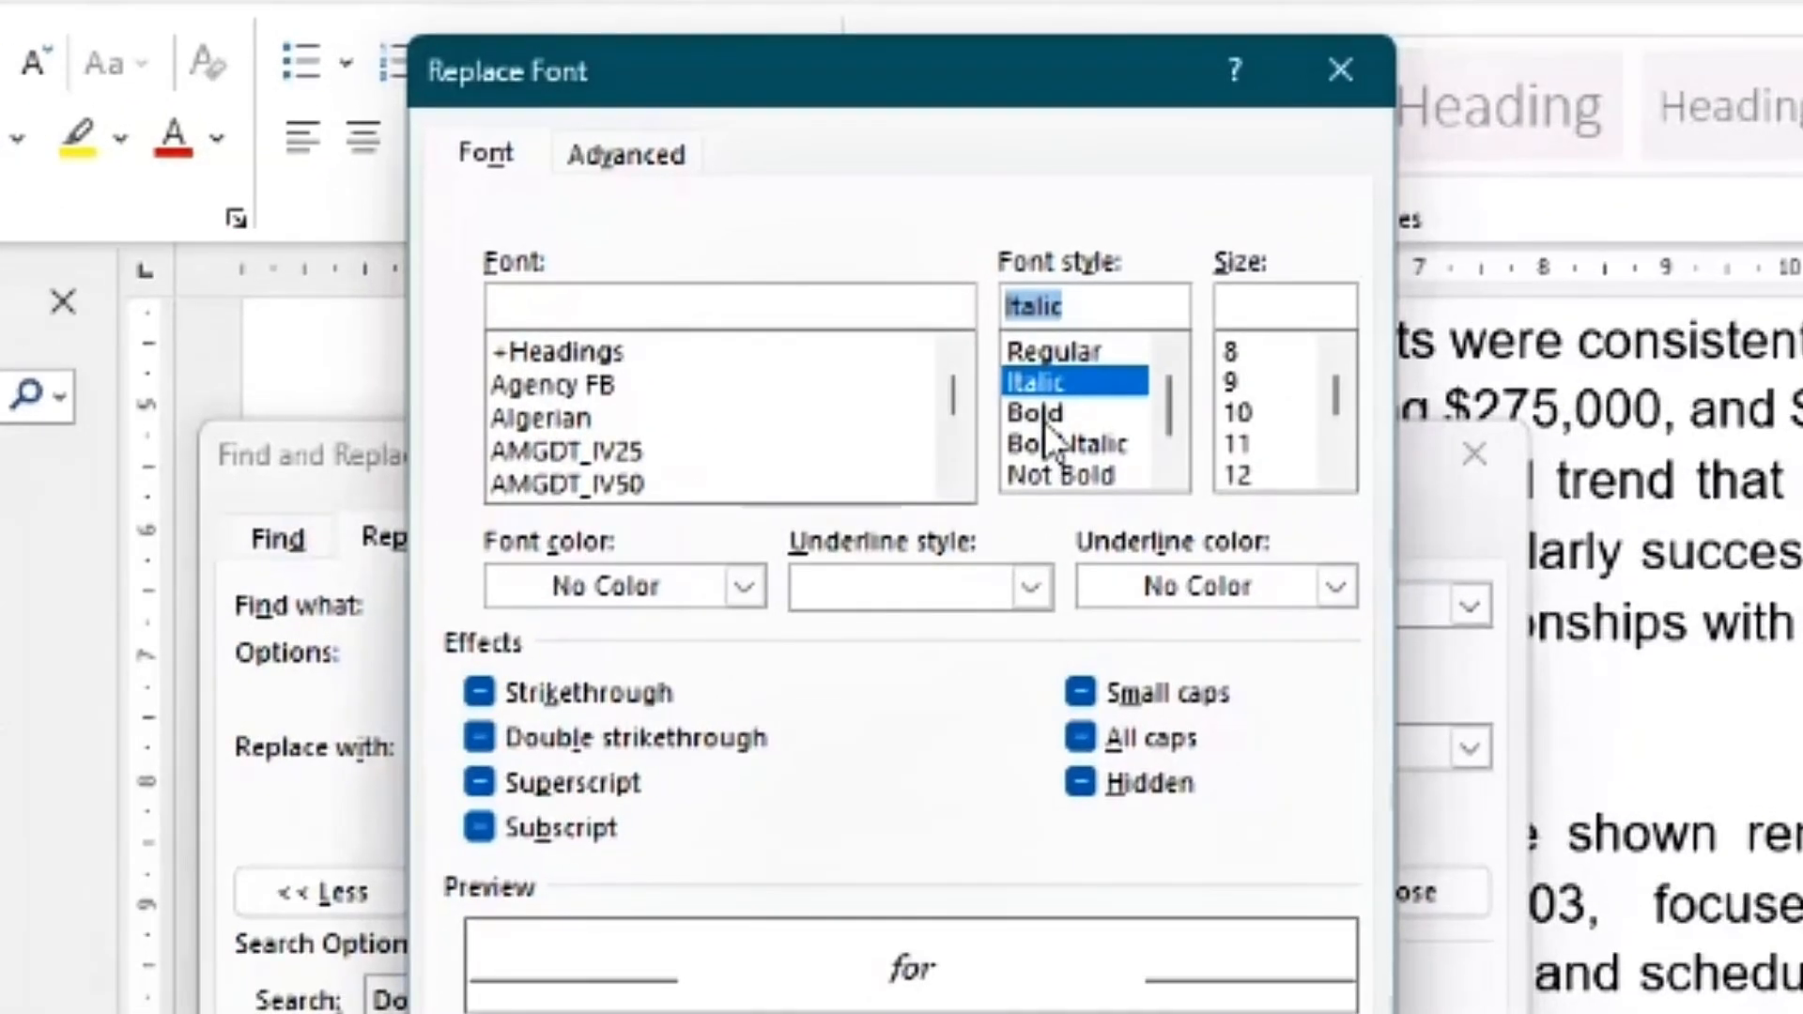
left_click(998, 331)
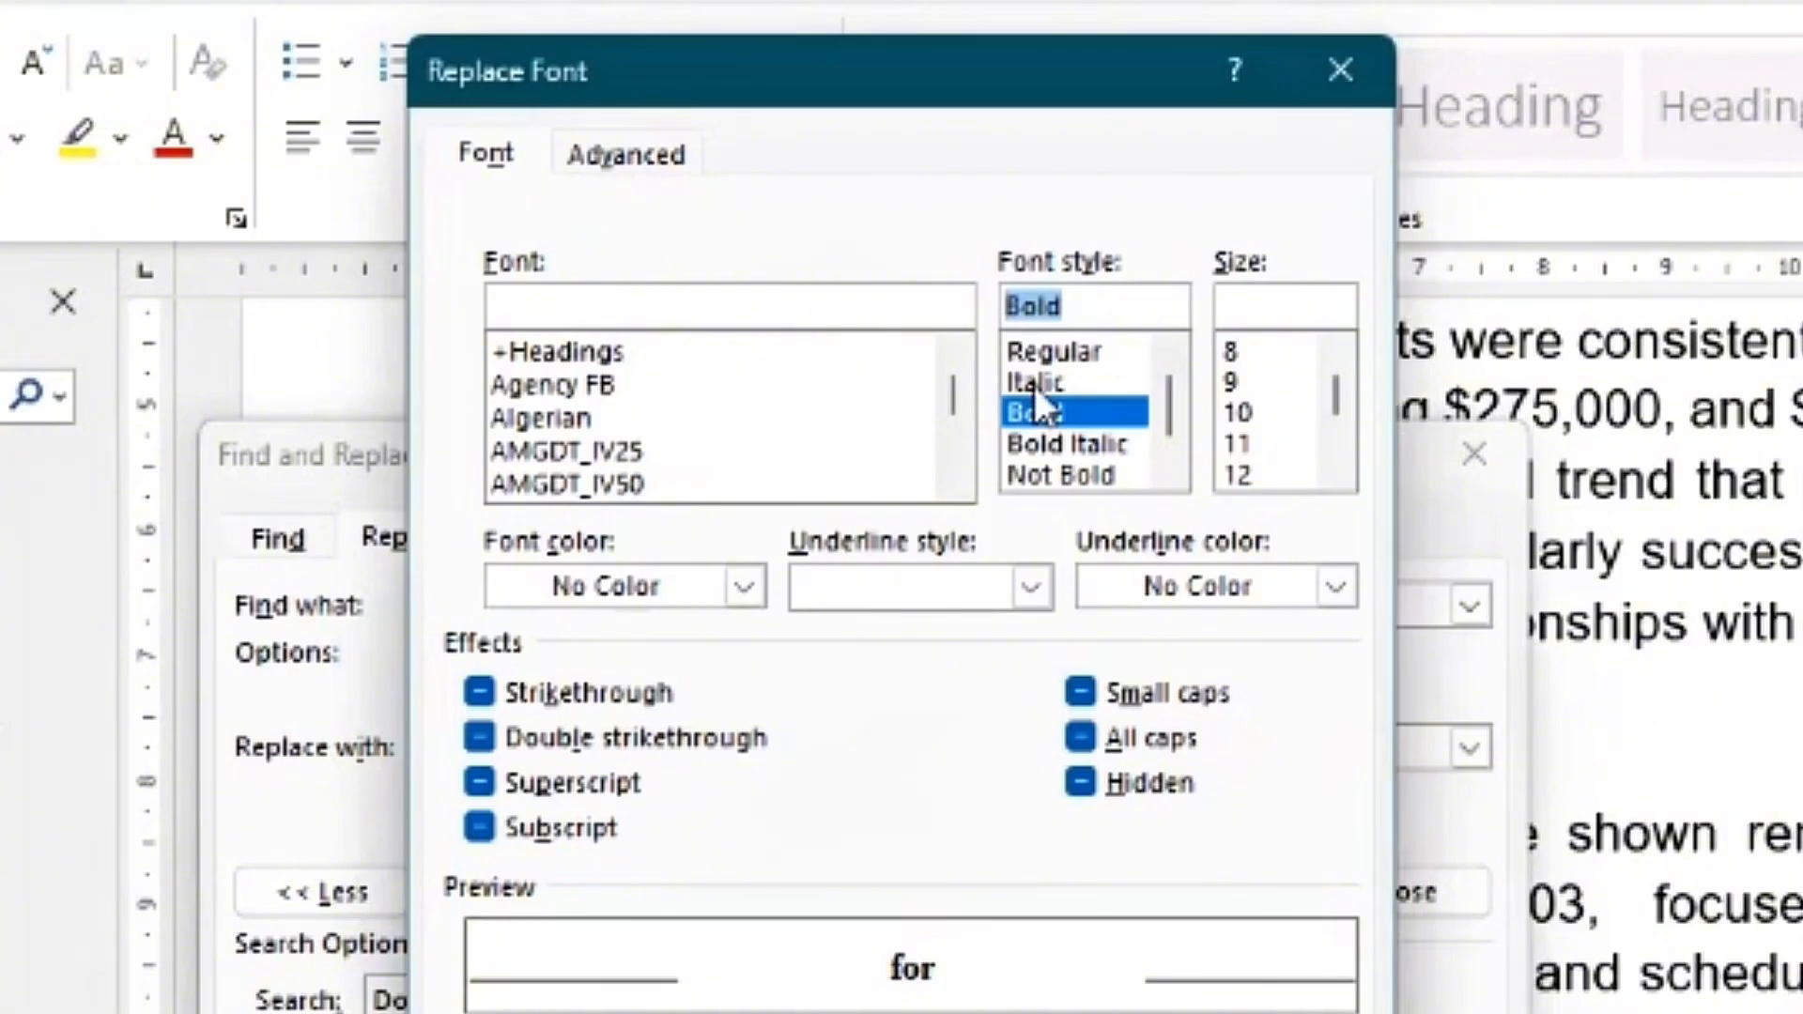
left_click(1034, 364)
left_click(1040, 380)
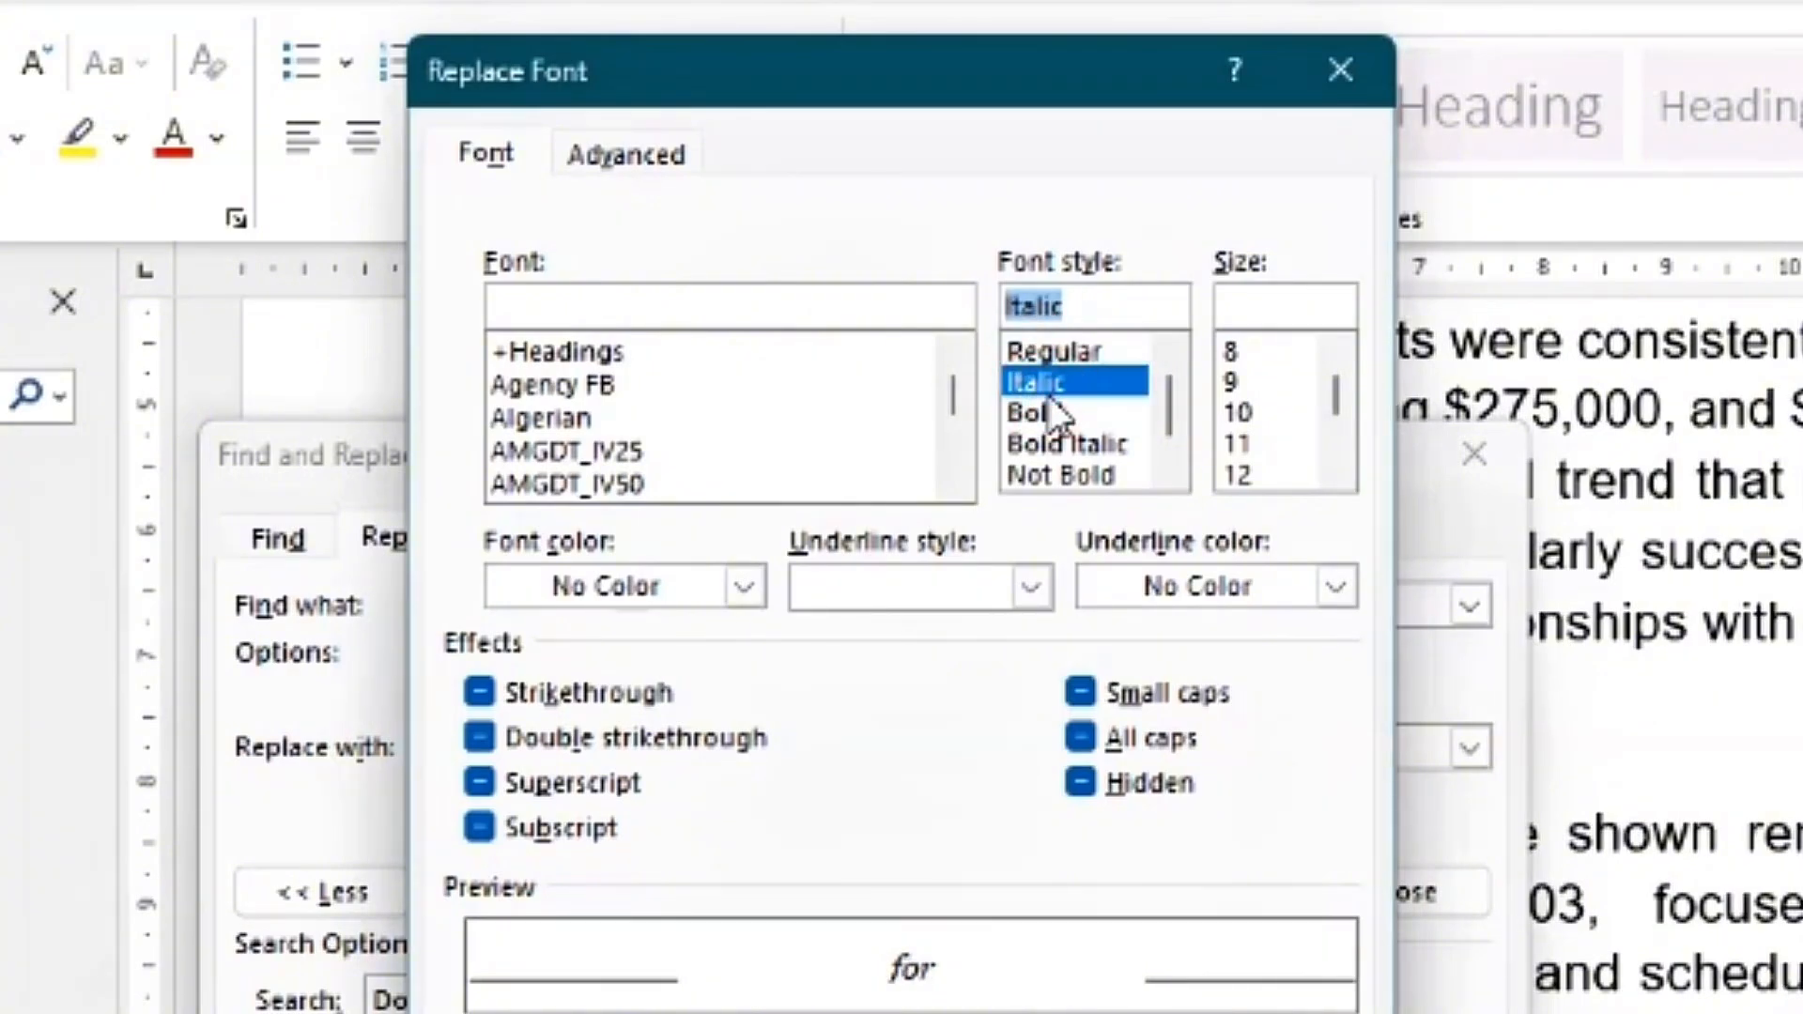
left_click(1237, 584)
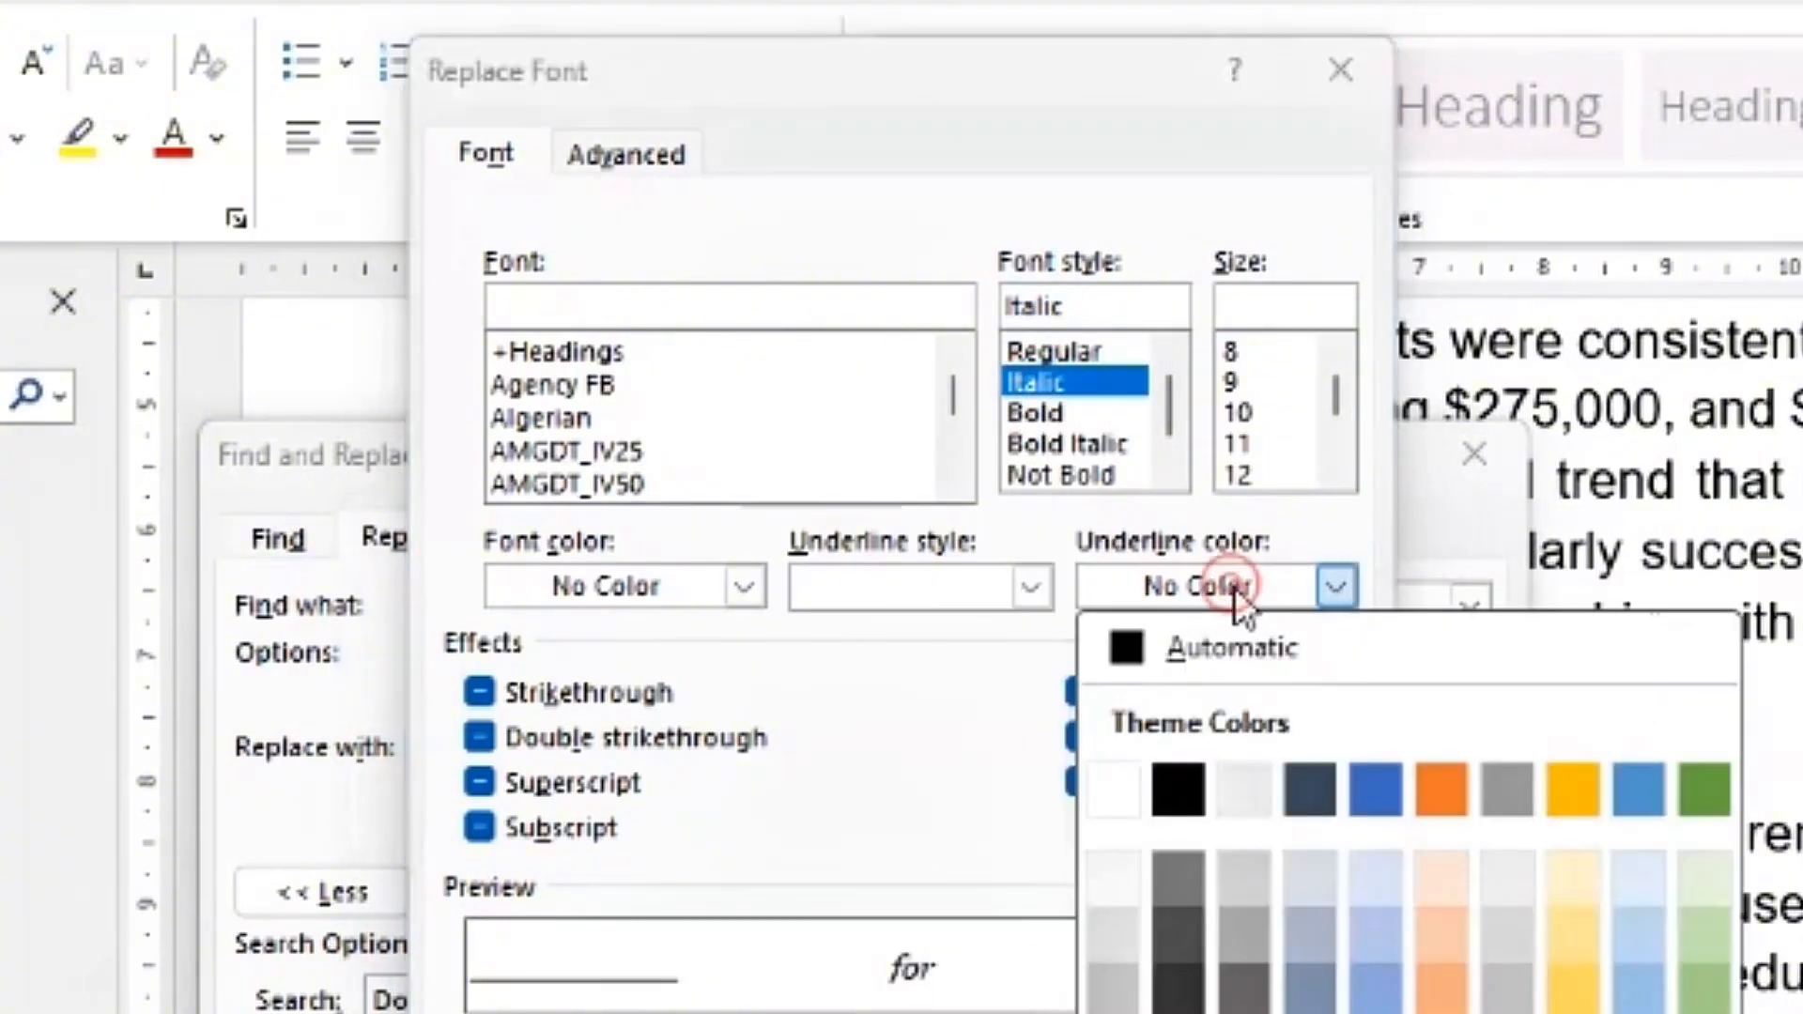
left_click(1440, 791)
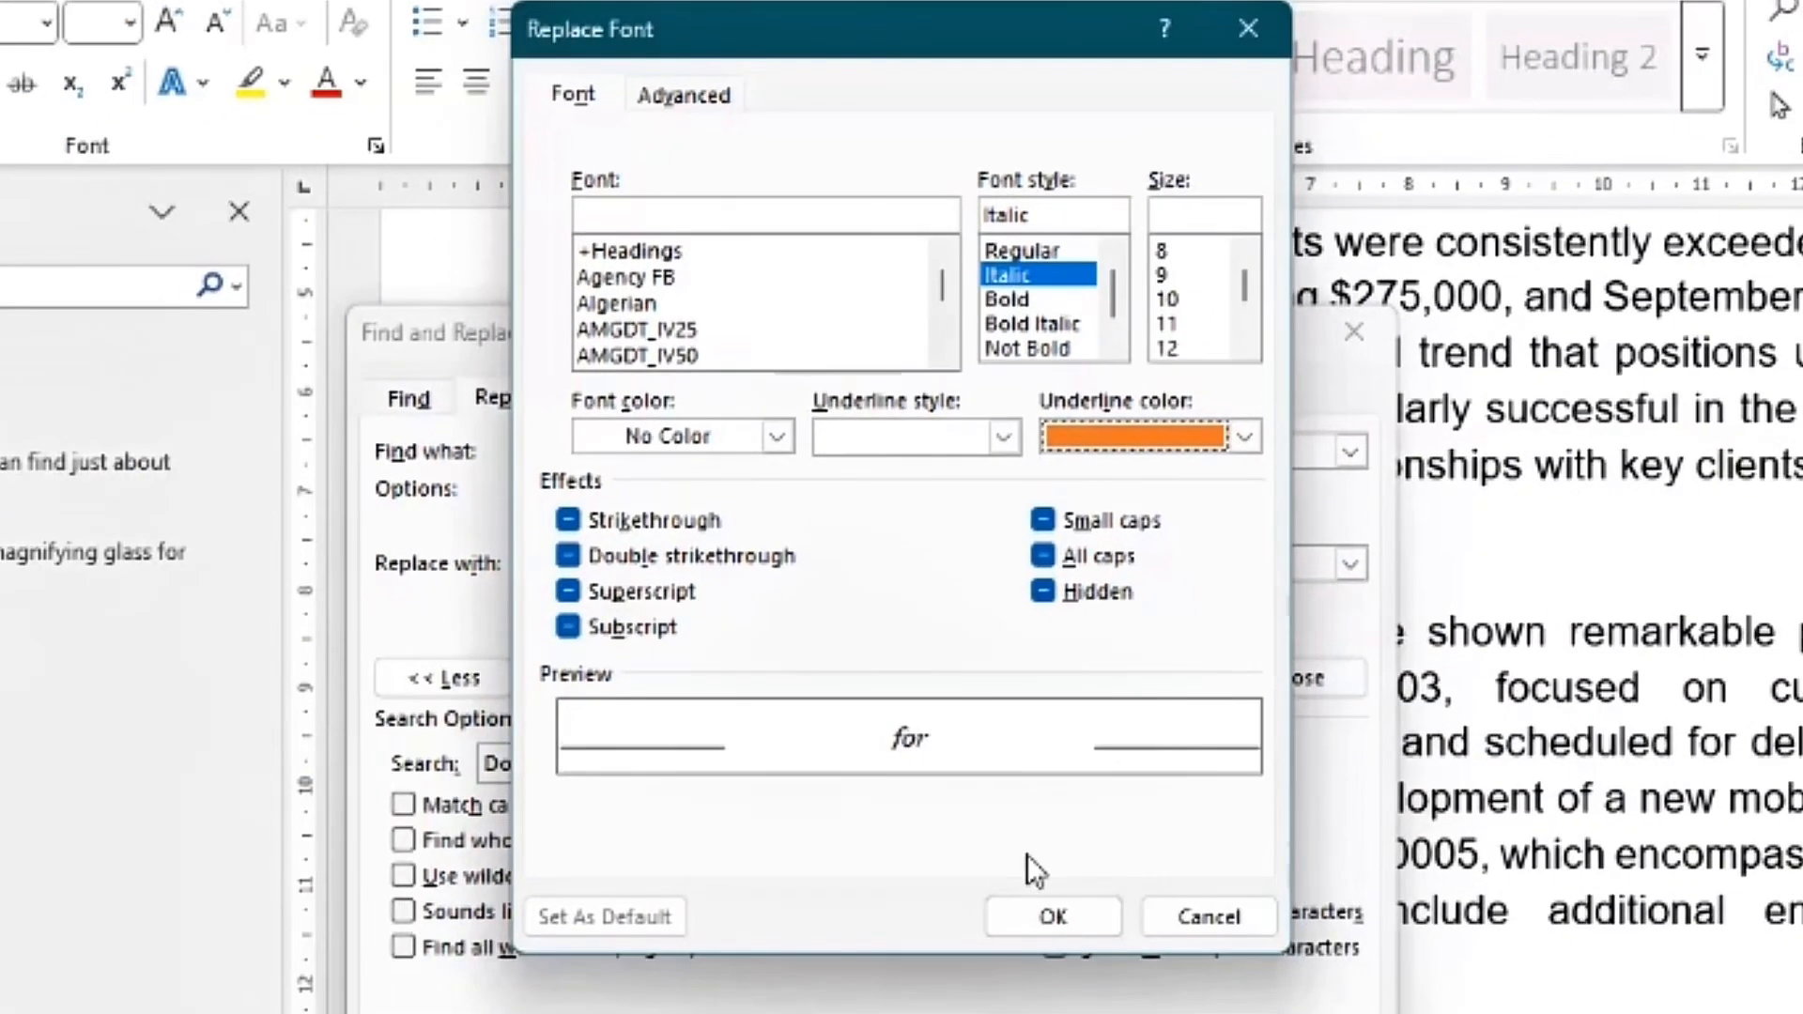
left_click(1057, 914)
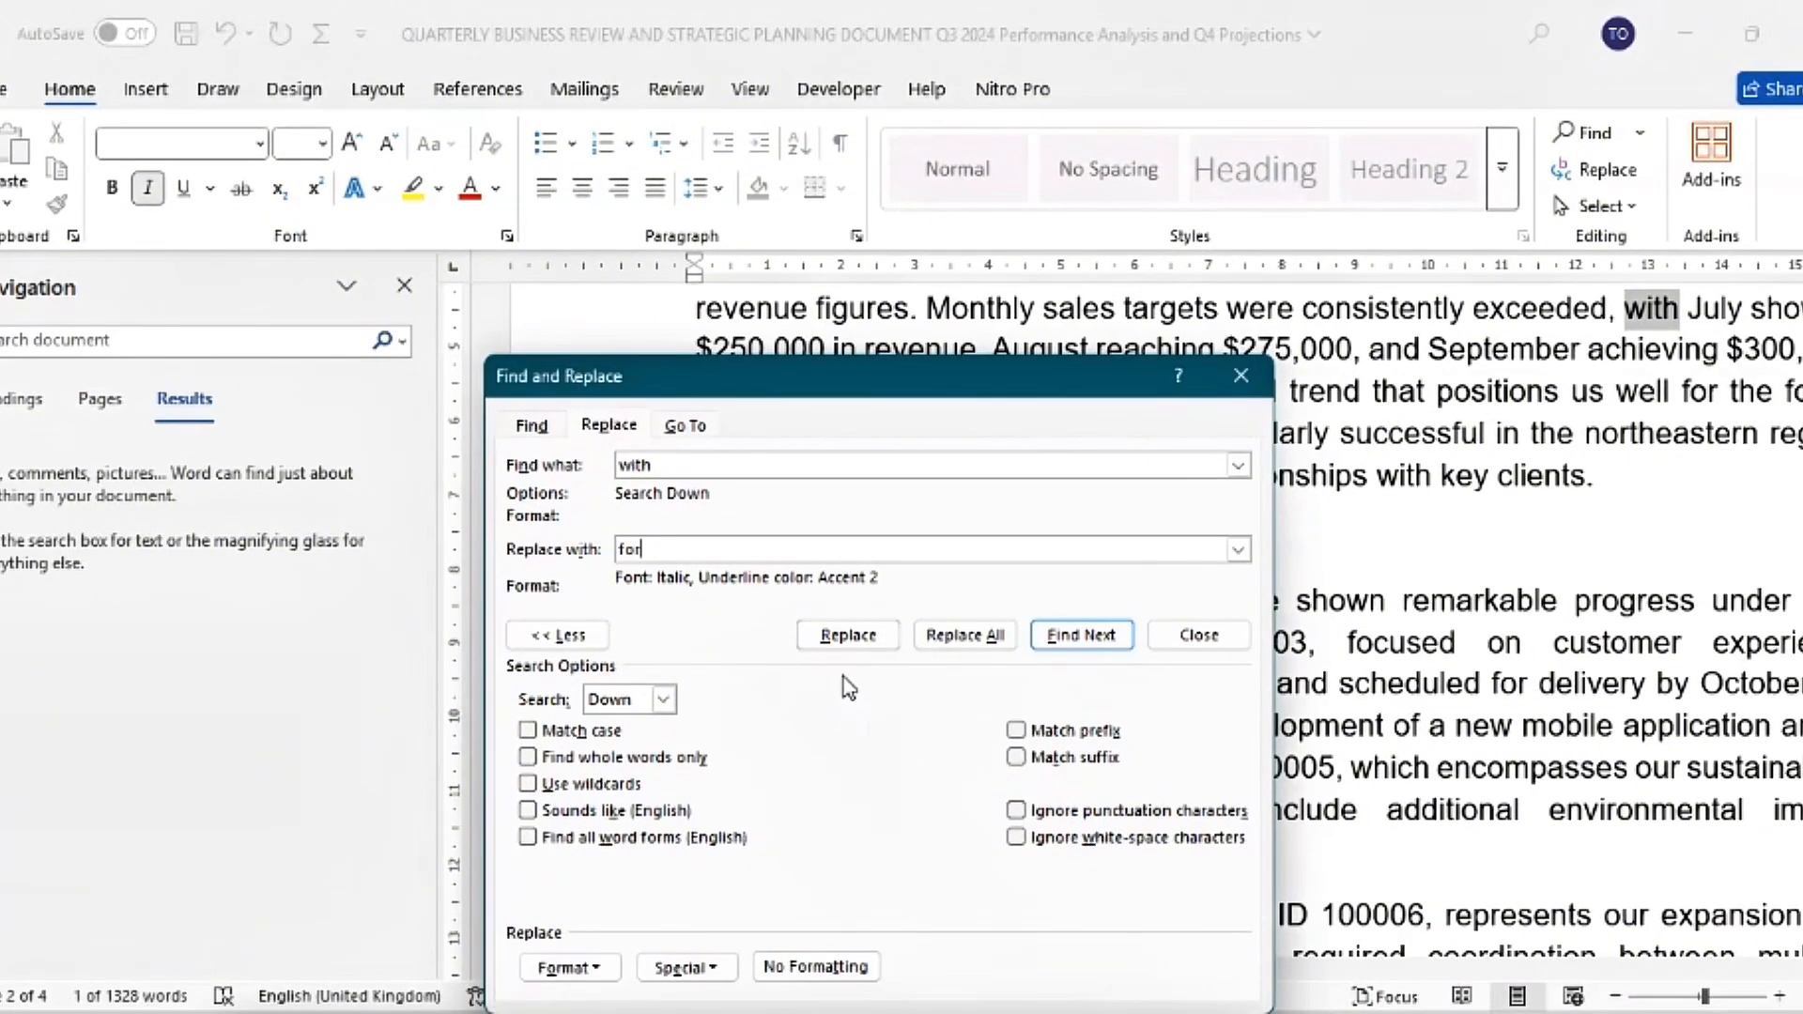
Replace the next "with" matches one by one with the formatted "for", moving the dialog clear of the document text
left_click(832, 682)
left_click(848, 637)
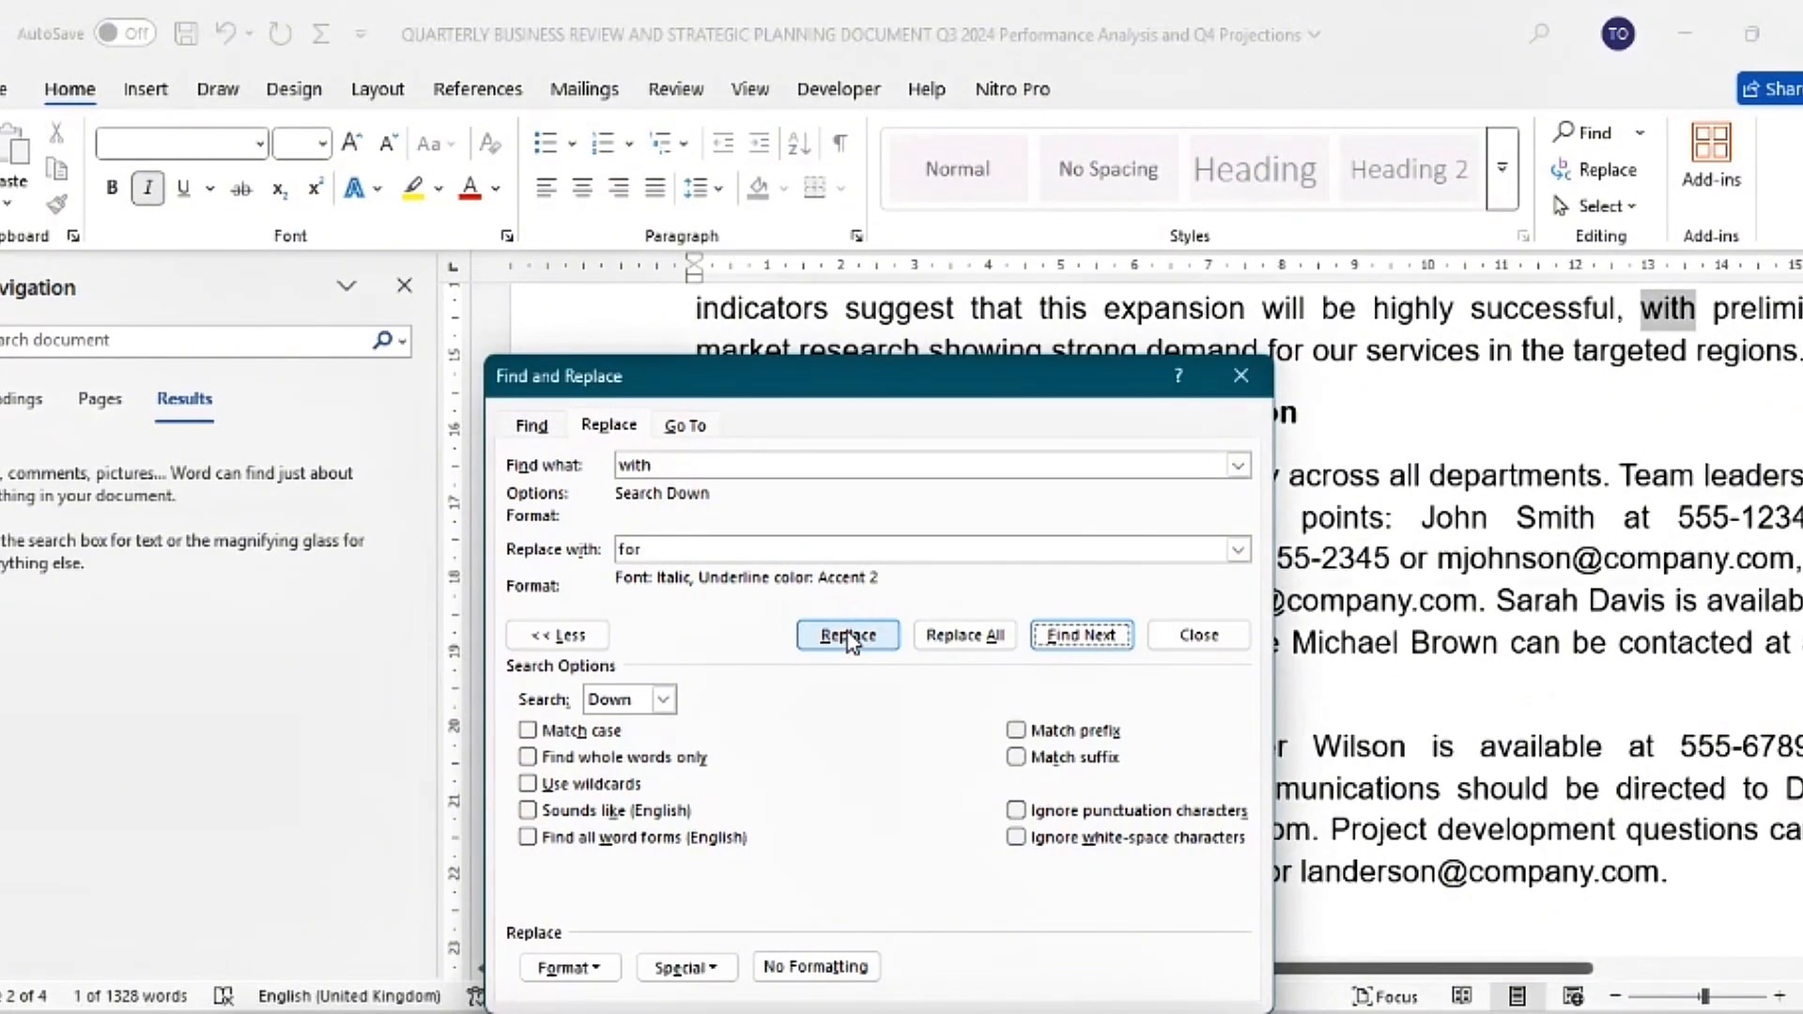
left_click(848, 637)
left_click(848, 637)
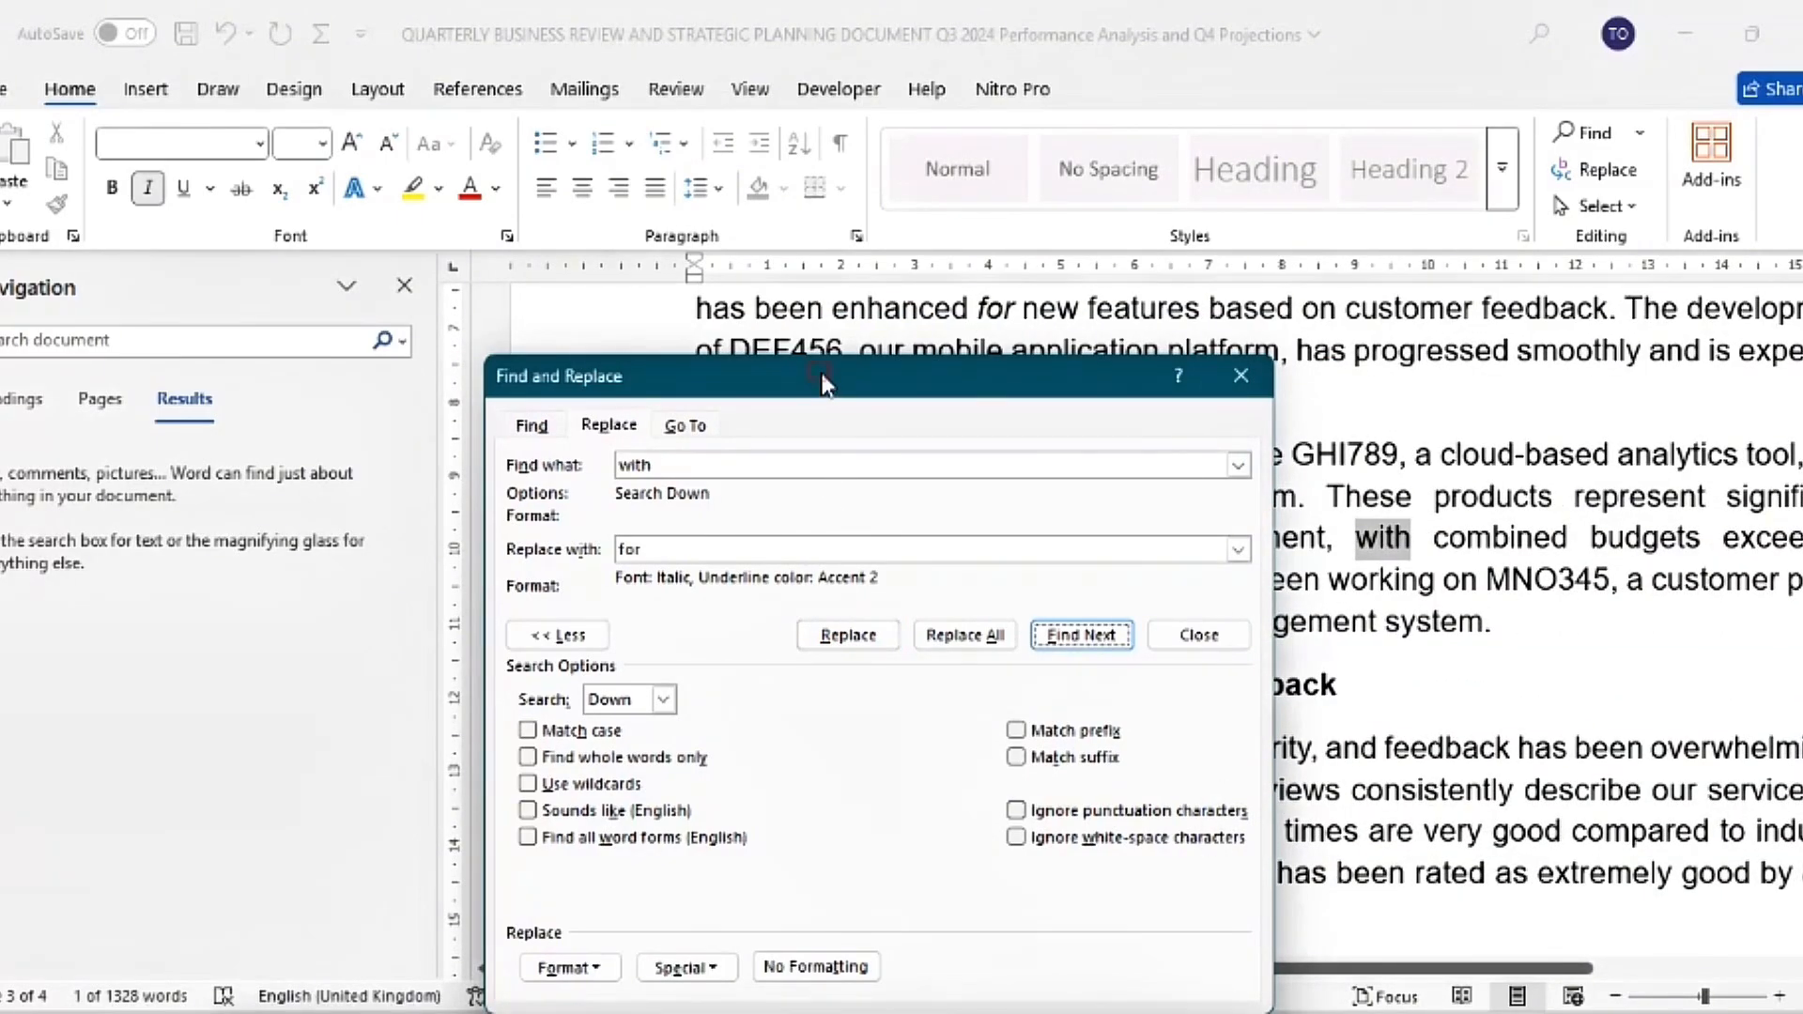
left_click_drag(821, 383, 353, 187)
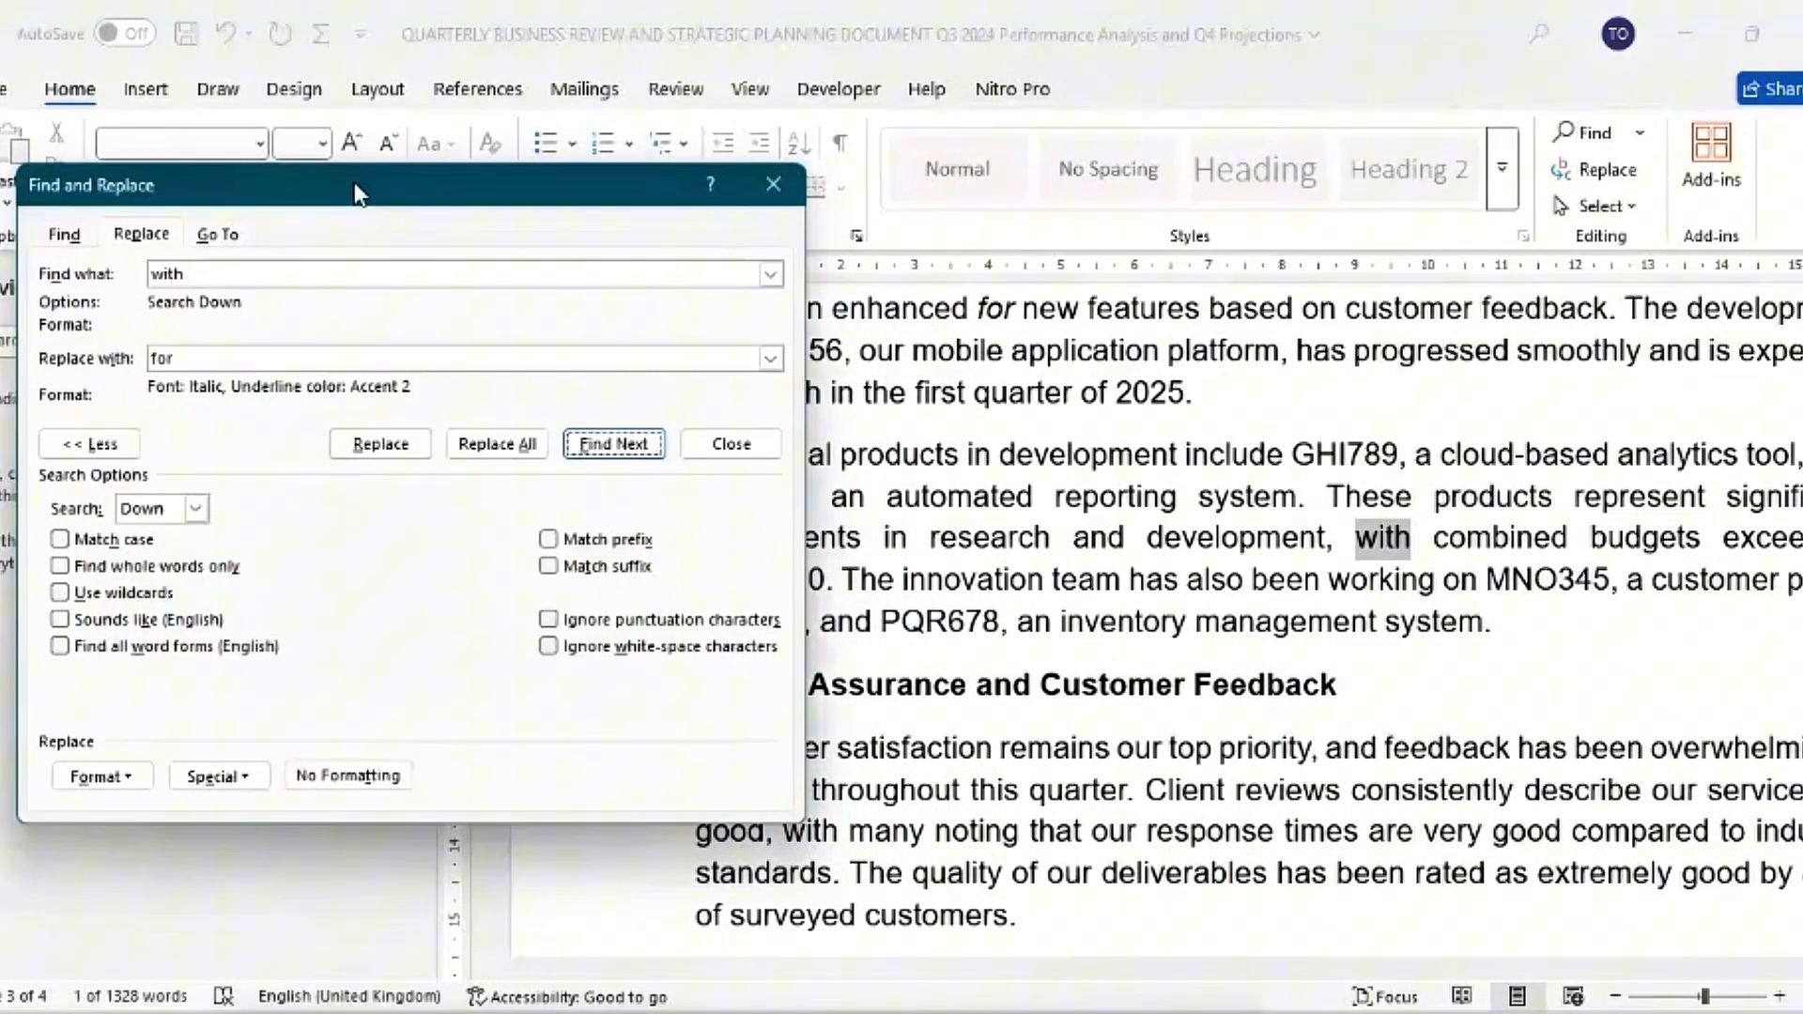
left_click(368, 434)
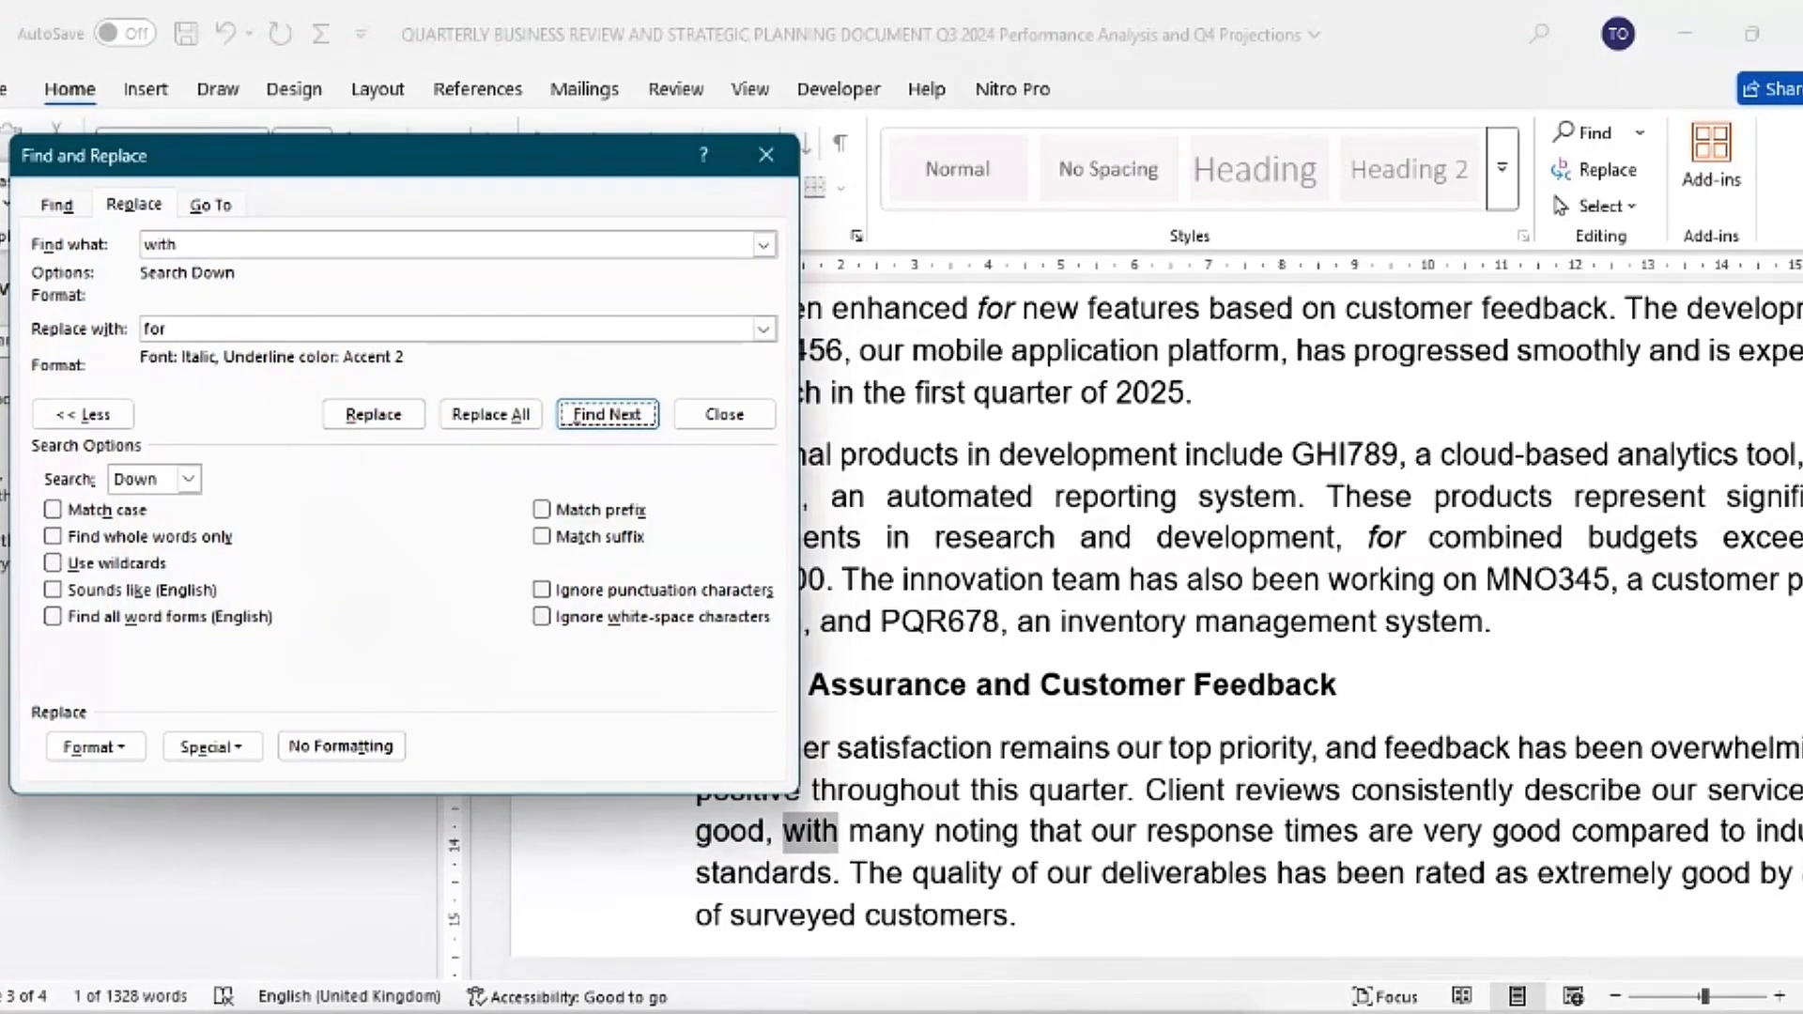
Replace the remaining matches up to the document's end, continuing from the beginning to replace "with" in the opening paragraph
left_click_drag(1706, 996, 1732, 995)
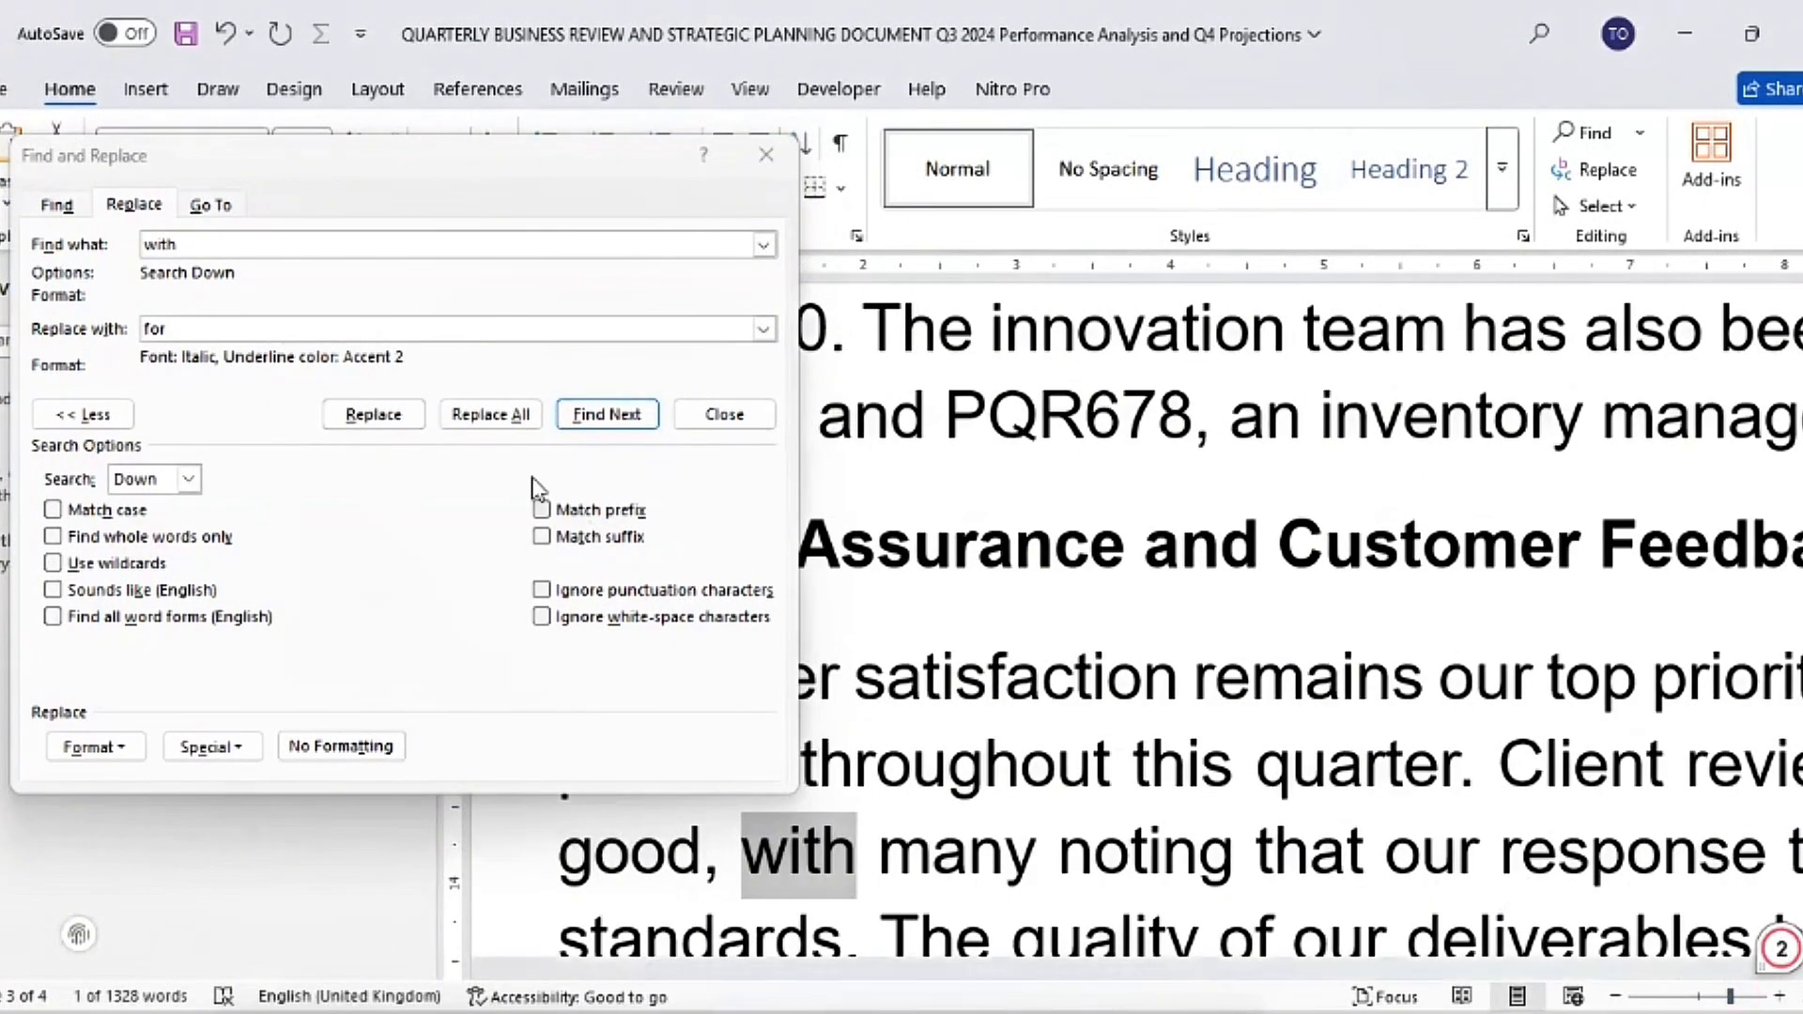
left_click(373, 416)
left_click(373, 416)
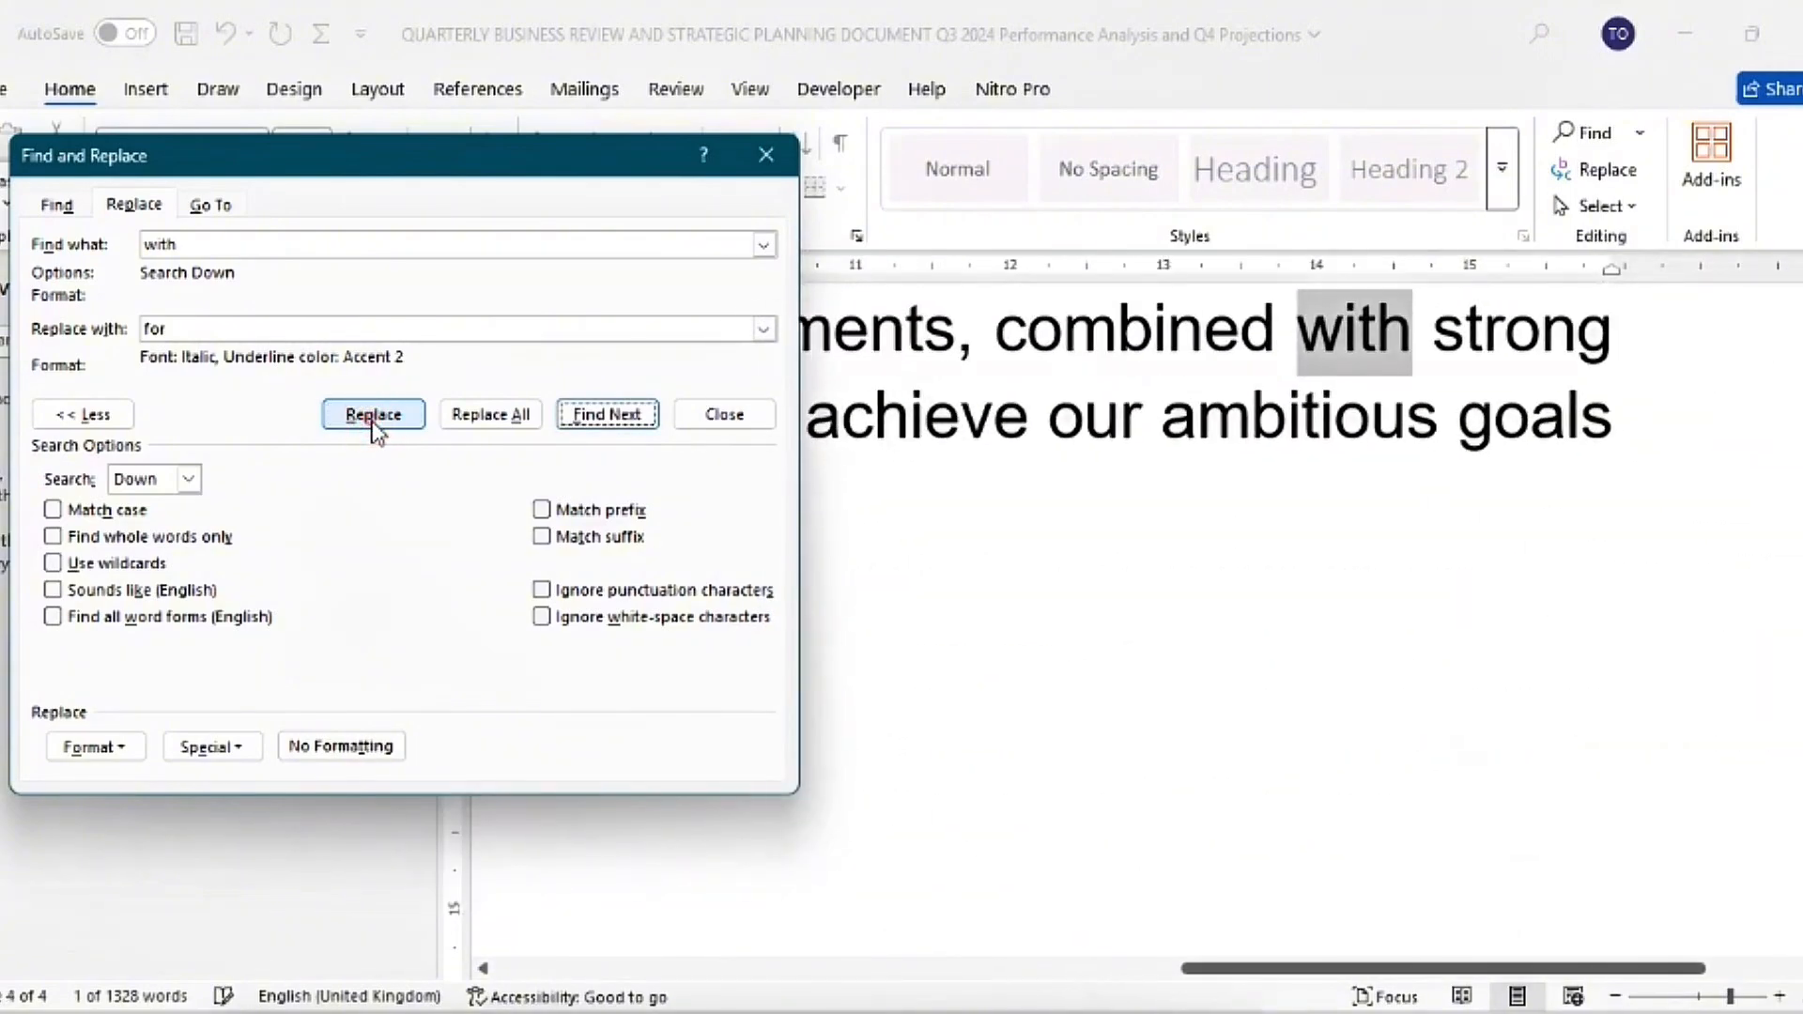
left_click(373, 416)
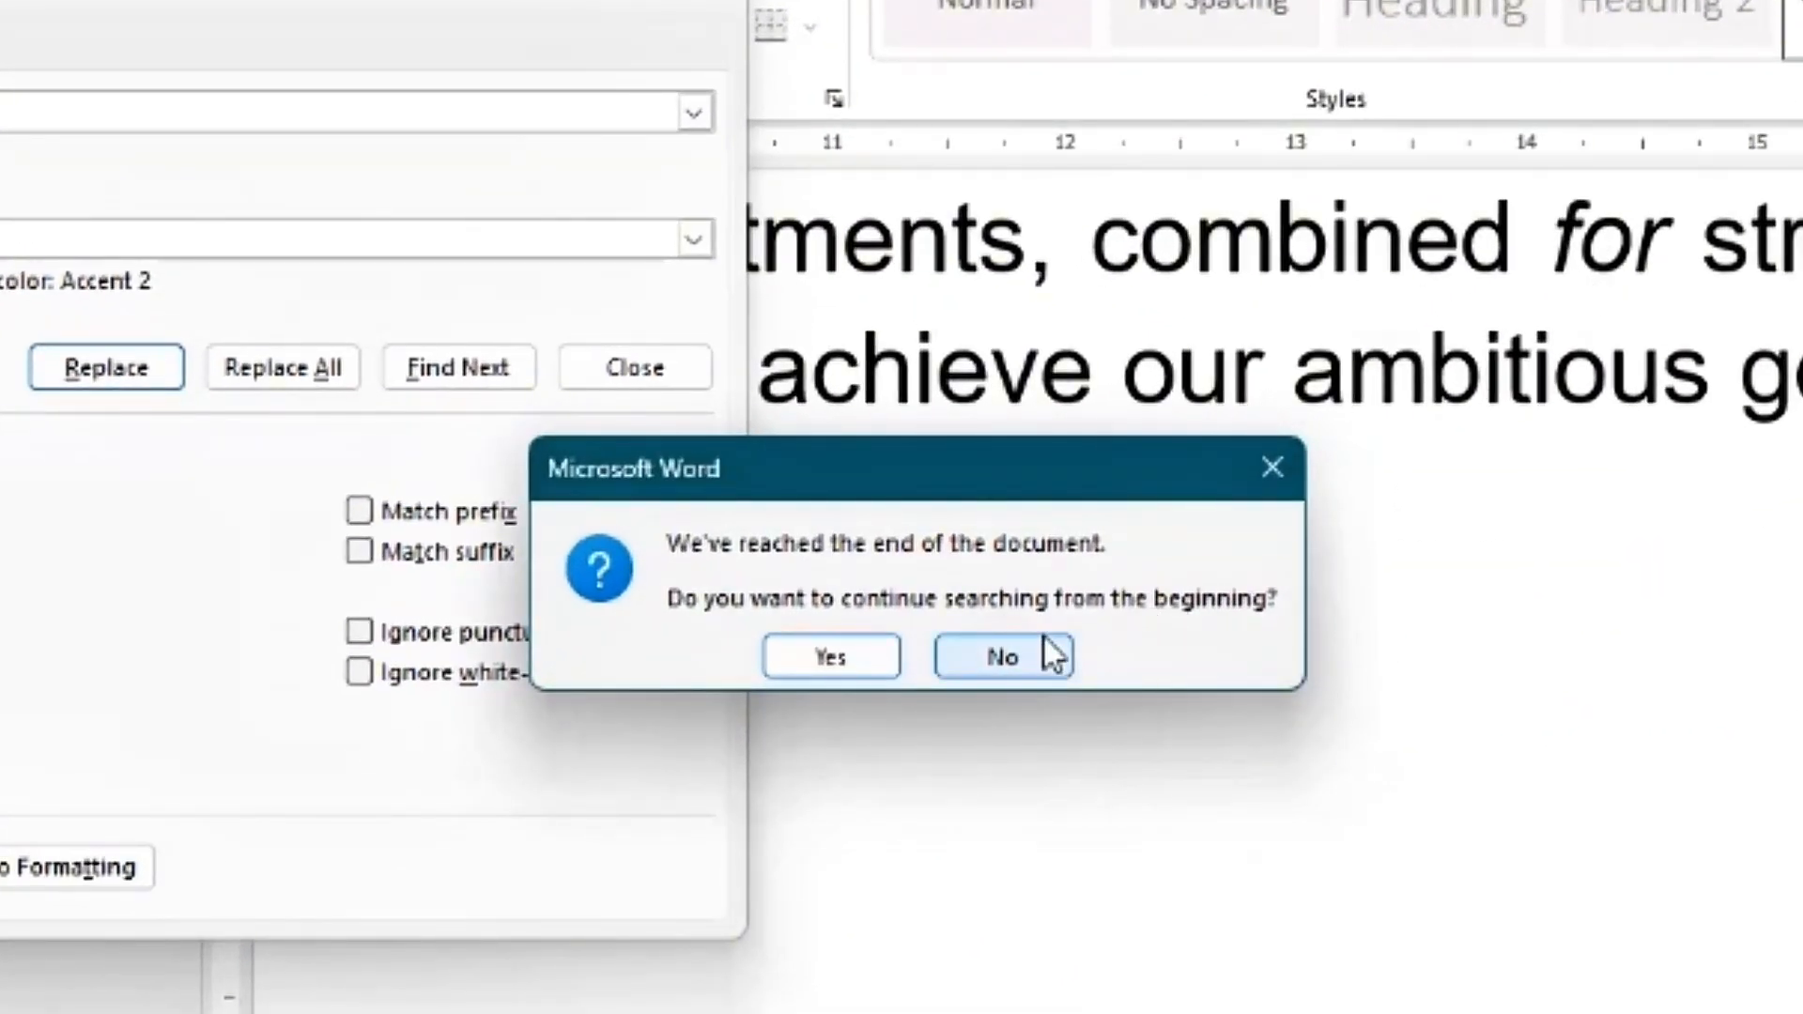
left_click(832, 662)
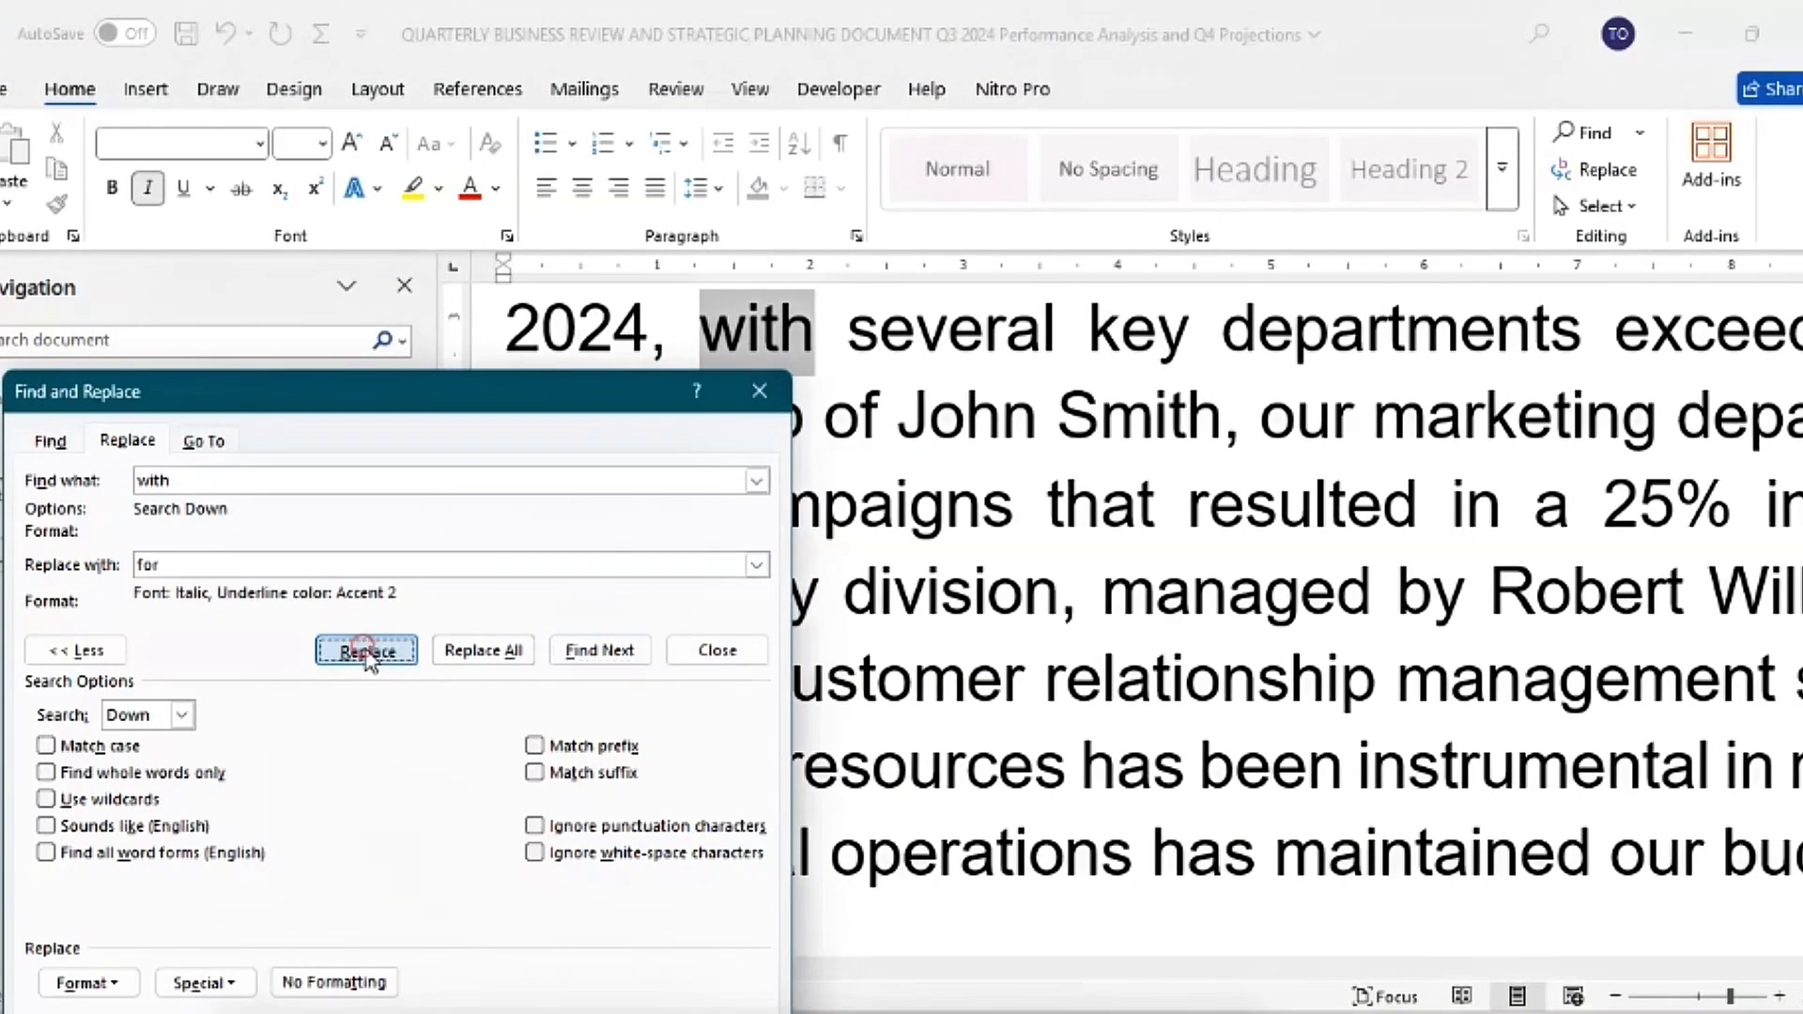
left_click(96, 723)
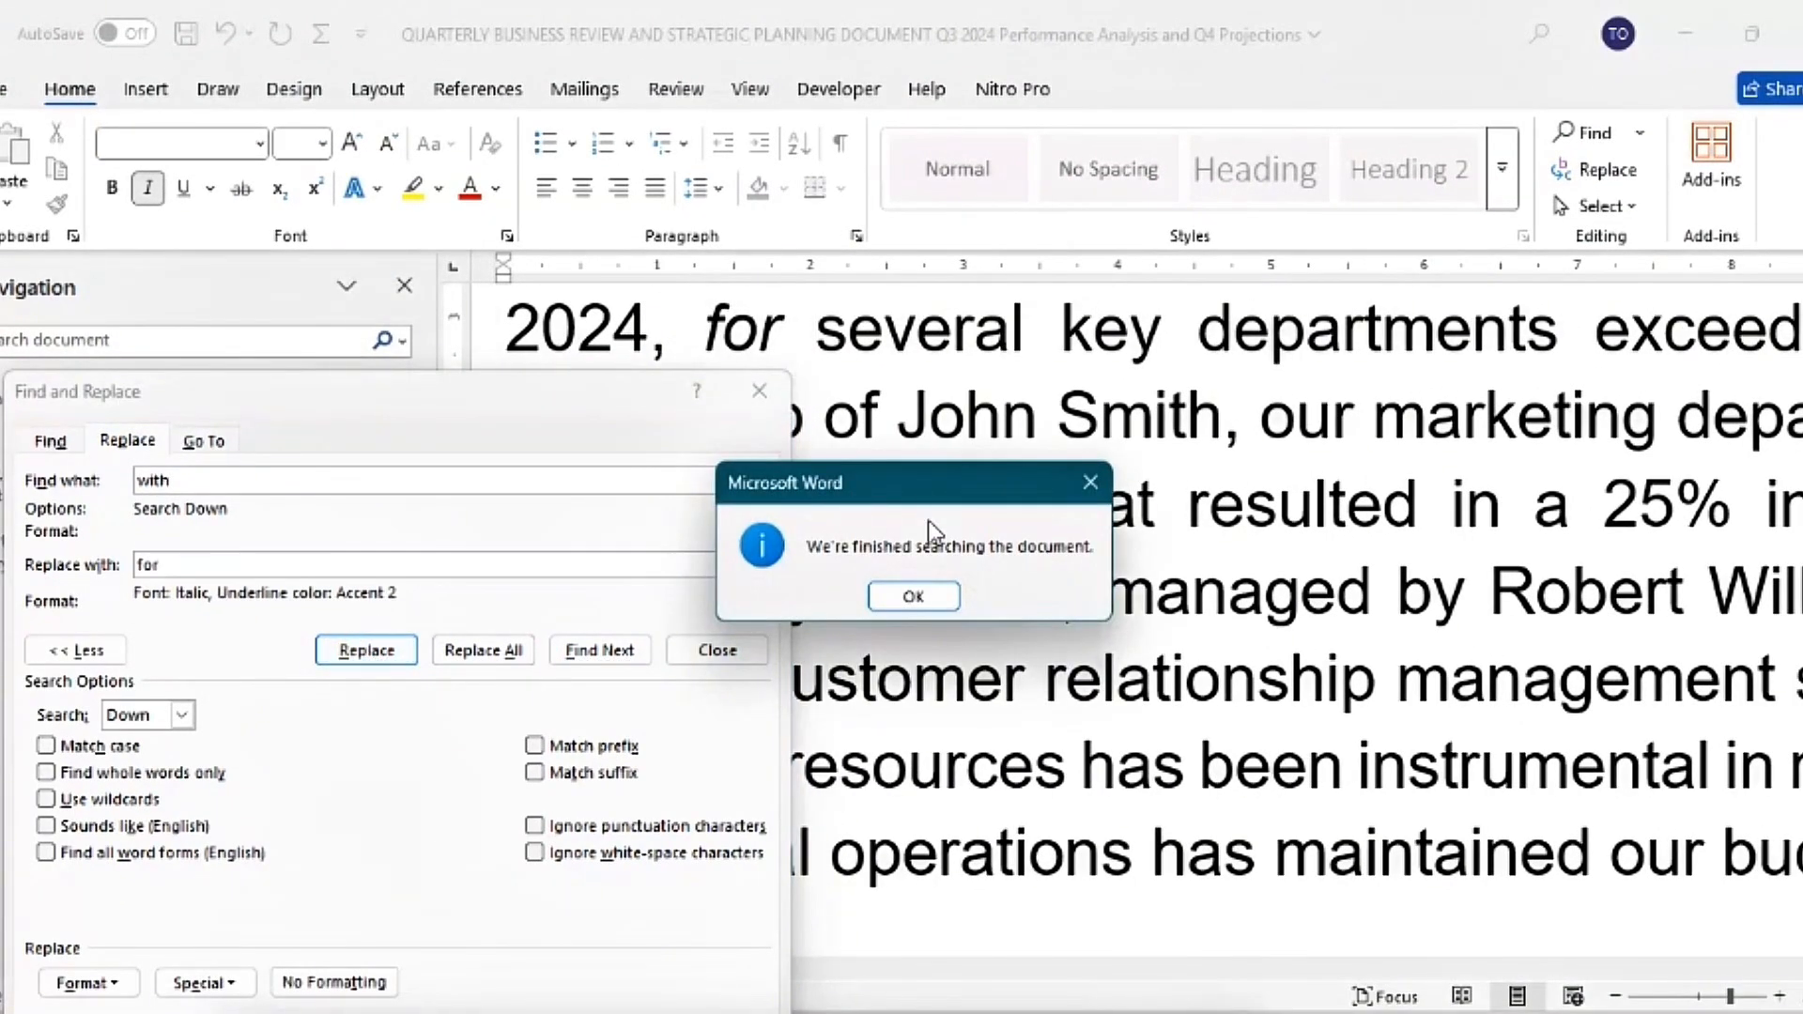
left_click(913, 596)
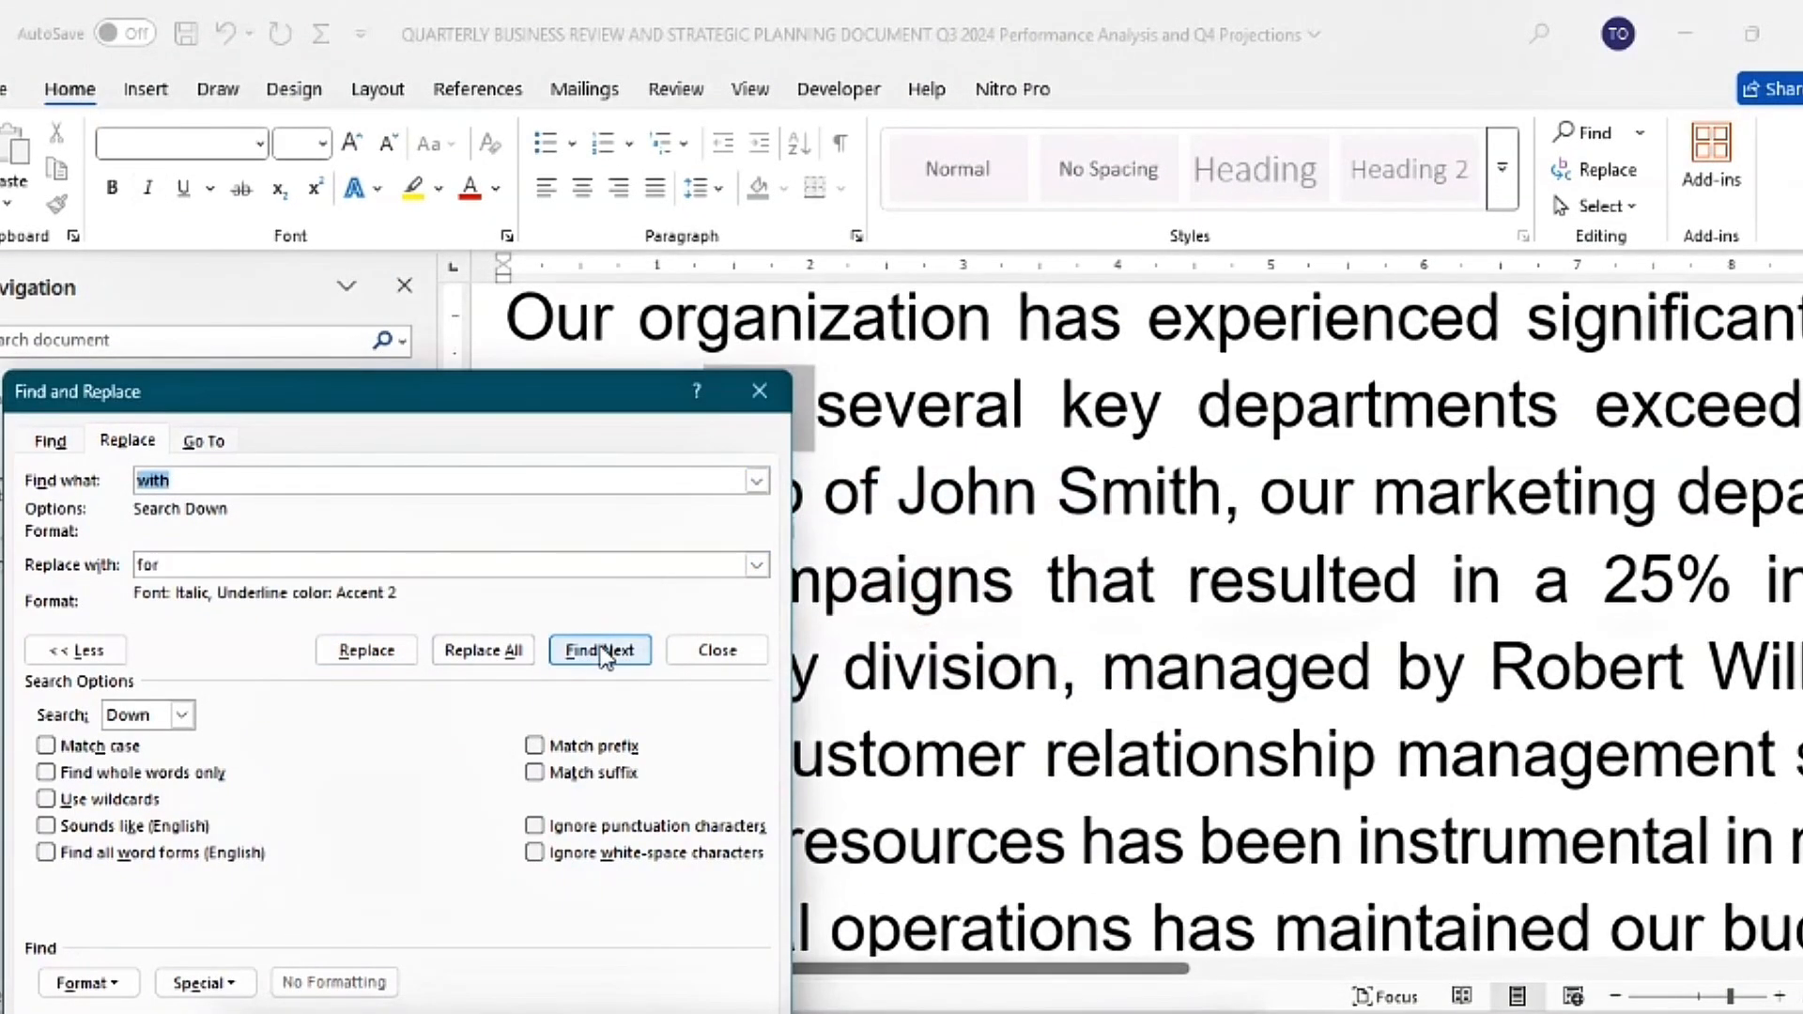
Restrict the search for "with" to italic text with the orange Accent 2 underline color and try the replacement
left_click(82, 983)
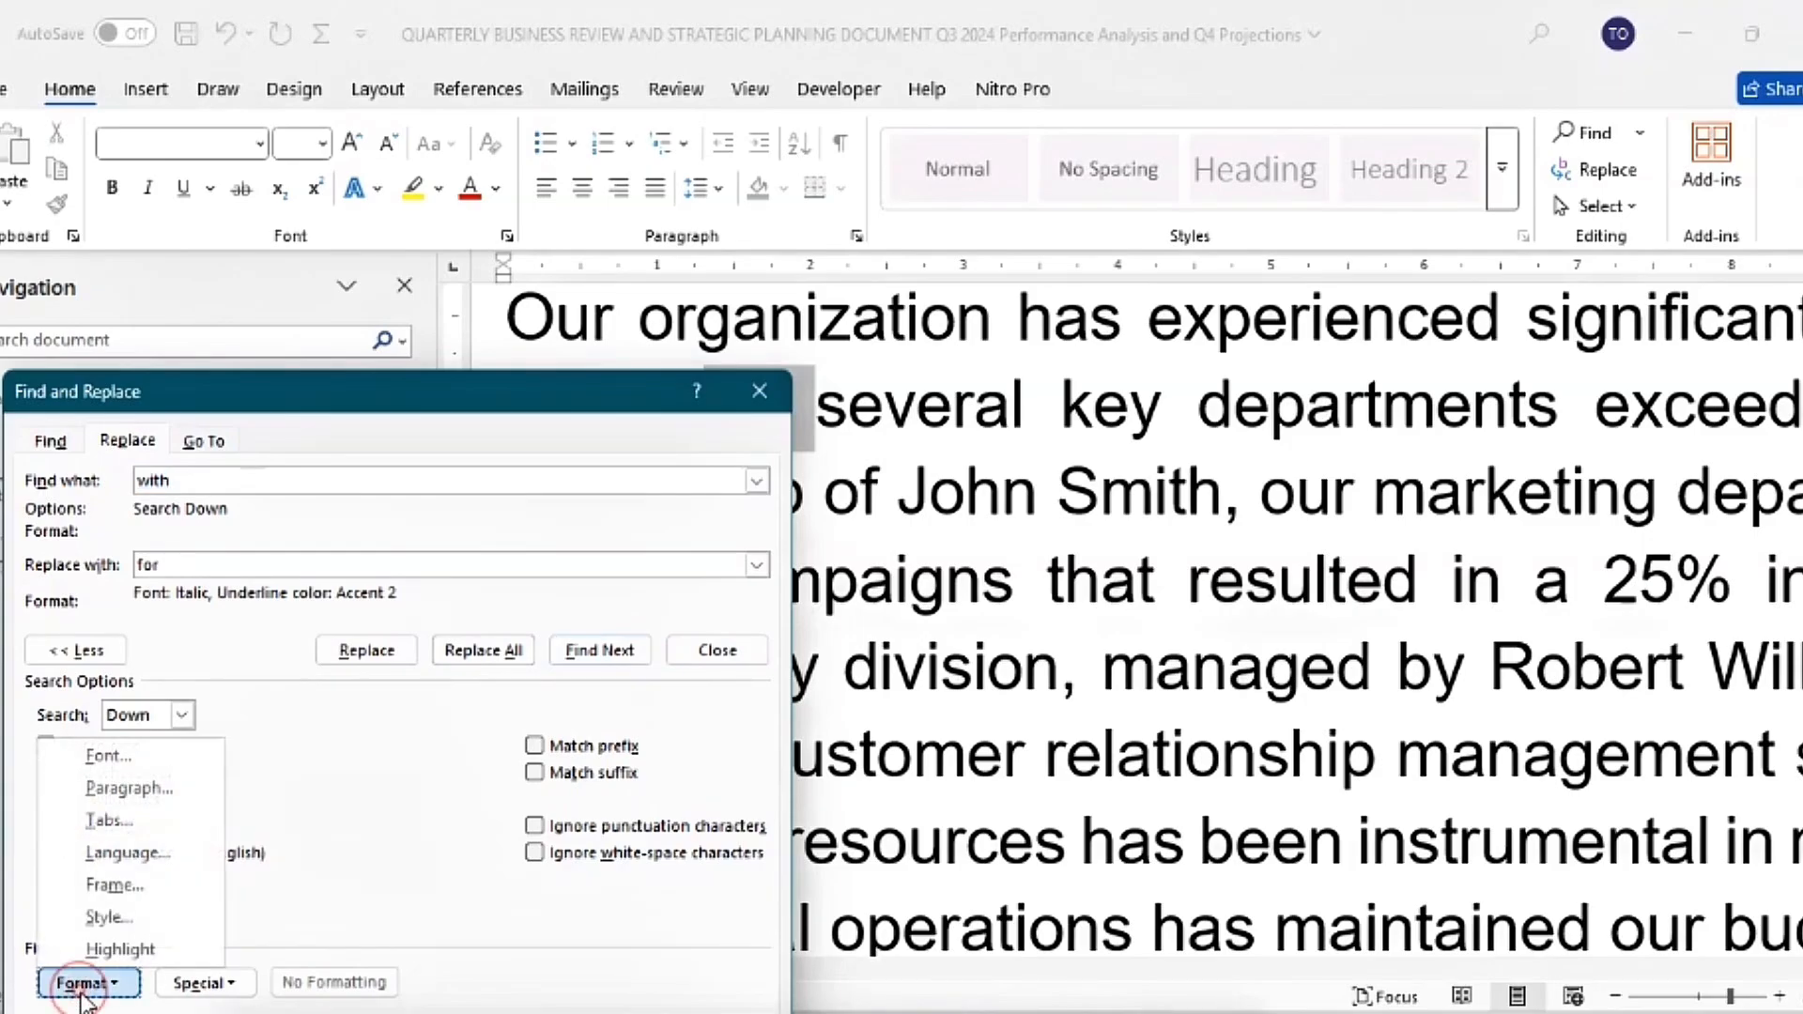
left_click(80, 753)
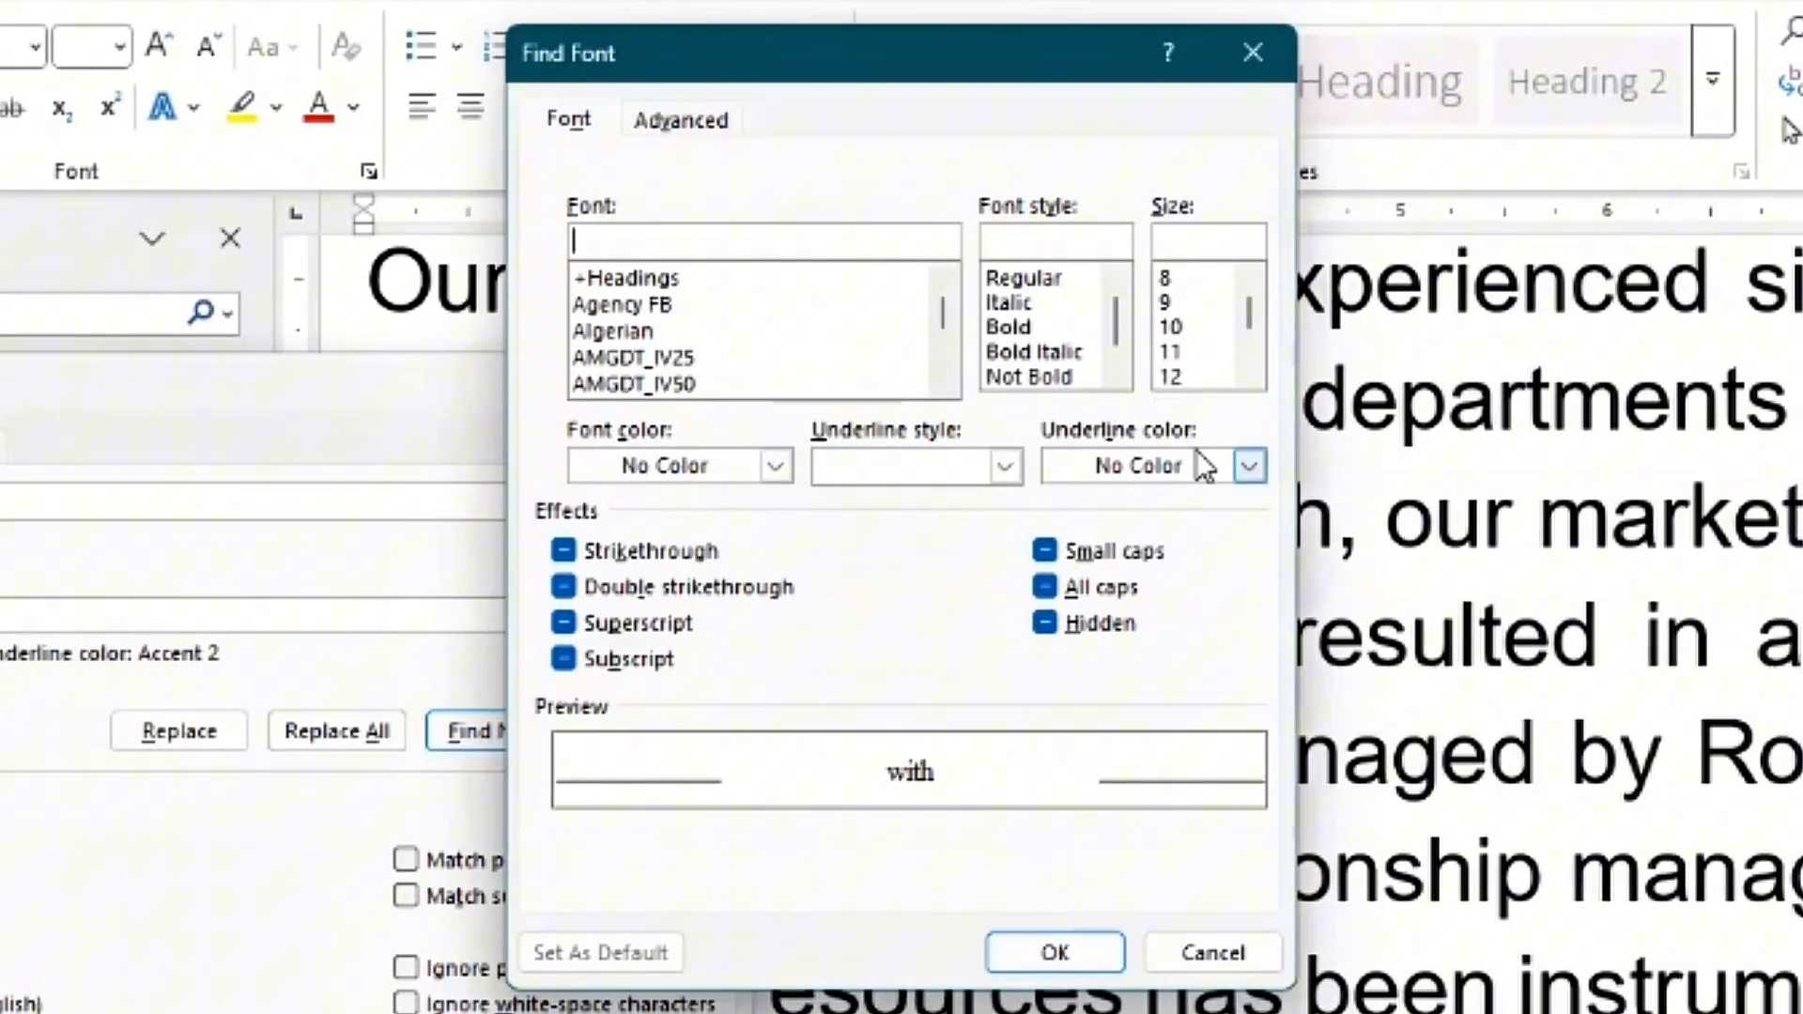
left_click(1120, 451)
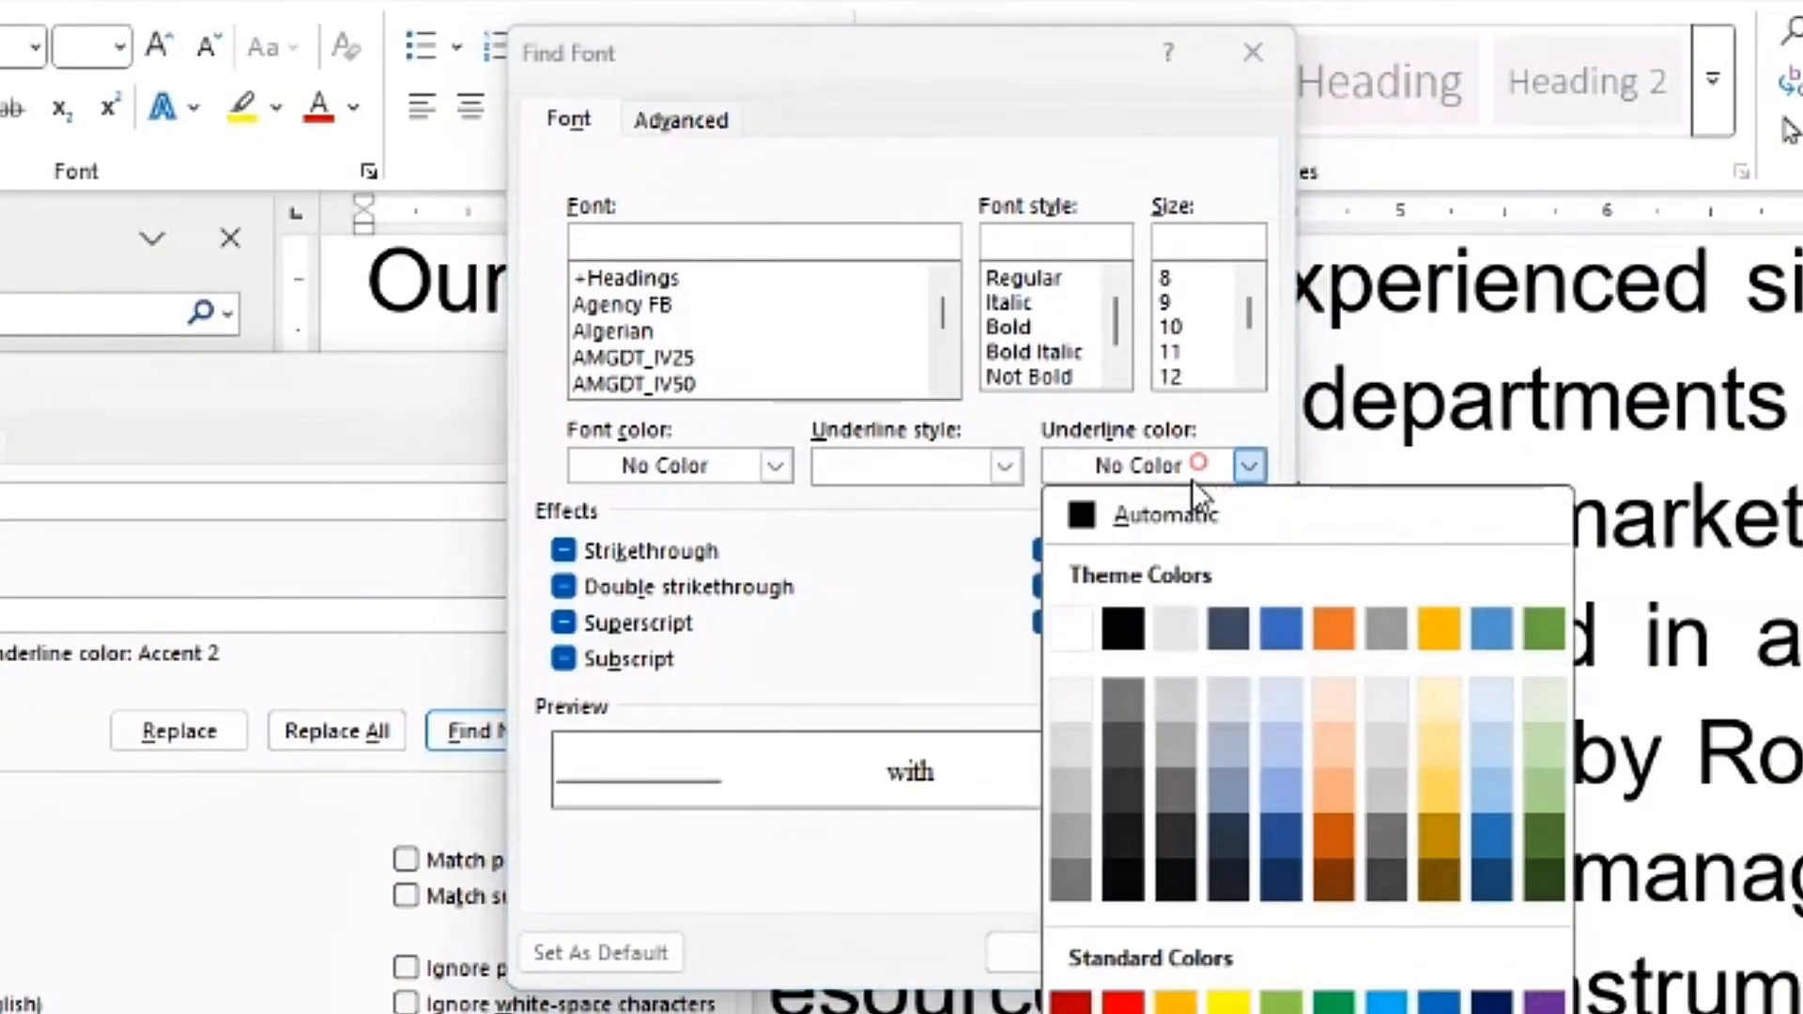
left_click(1315, 631)
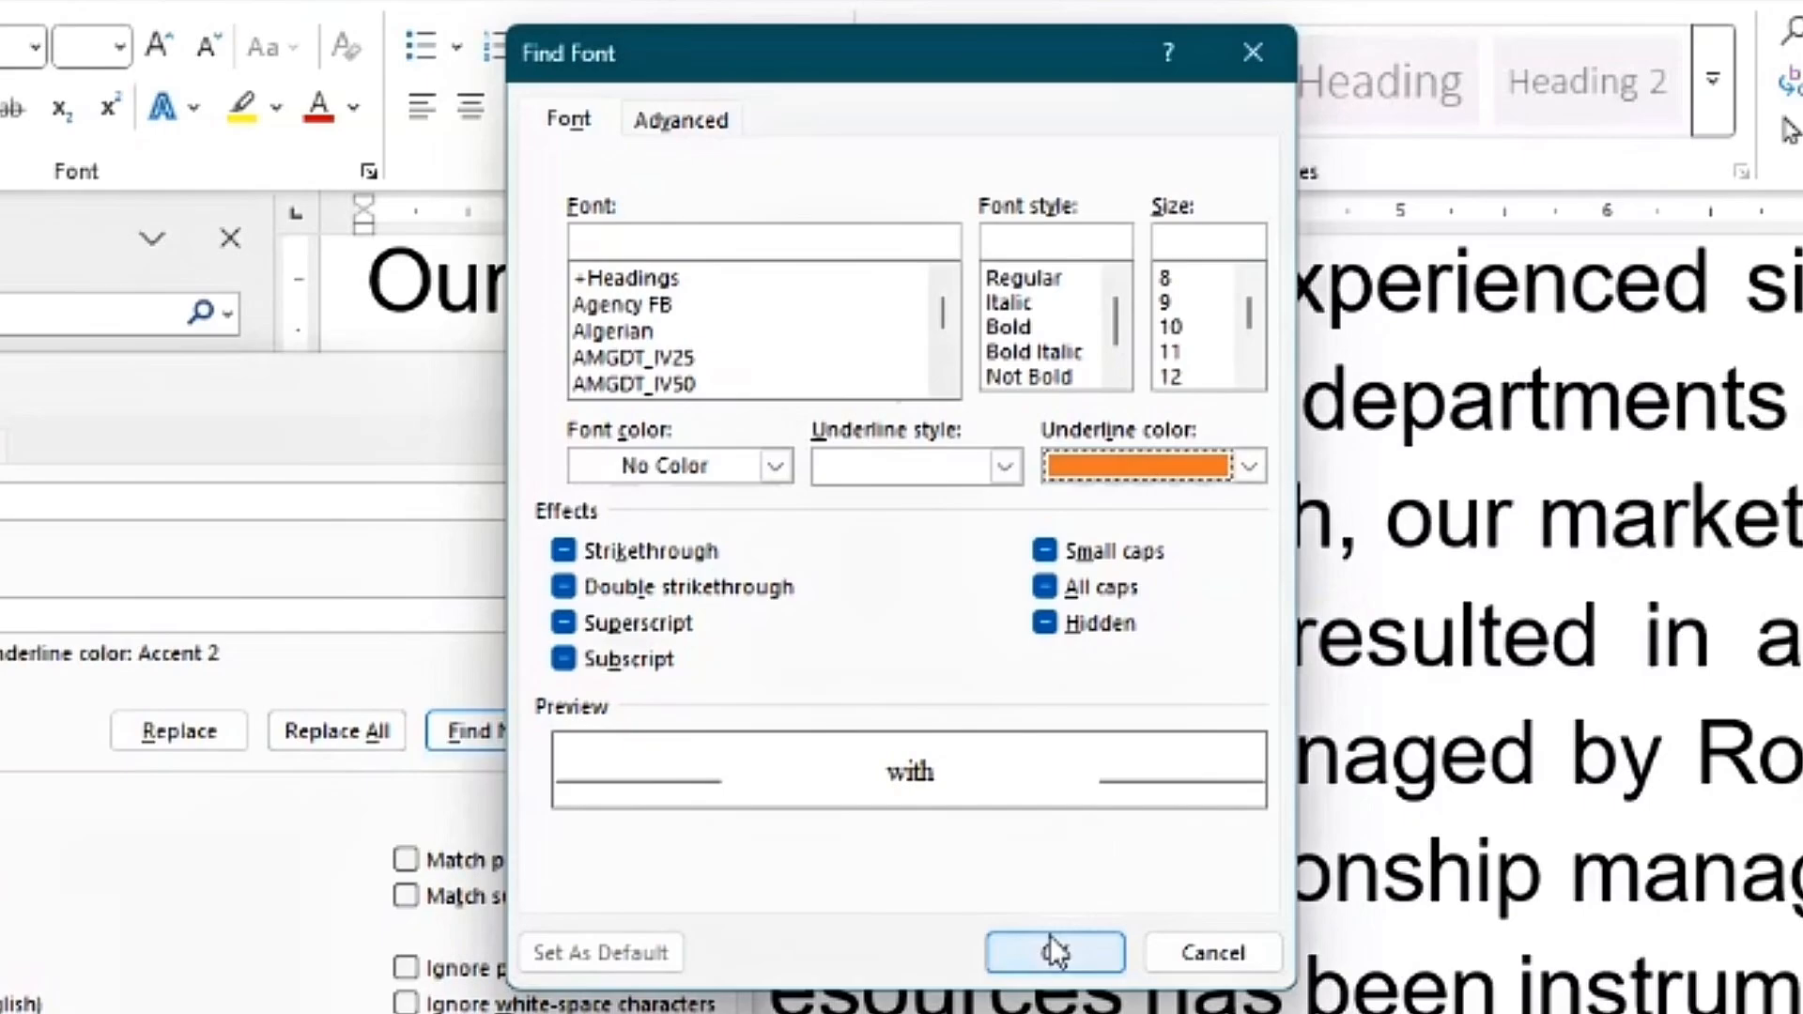
left_click(1010, 305)
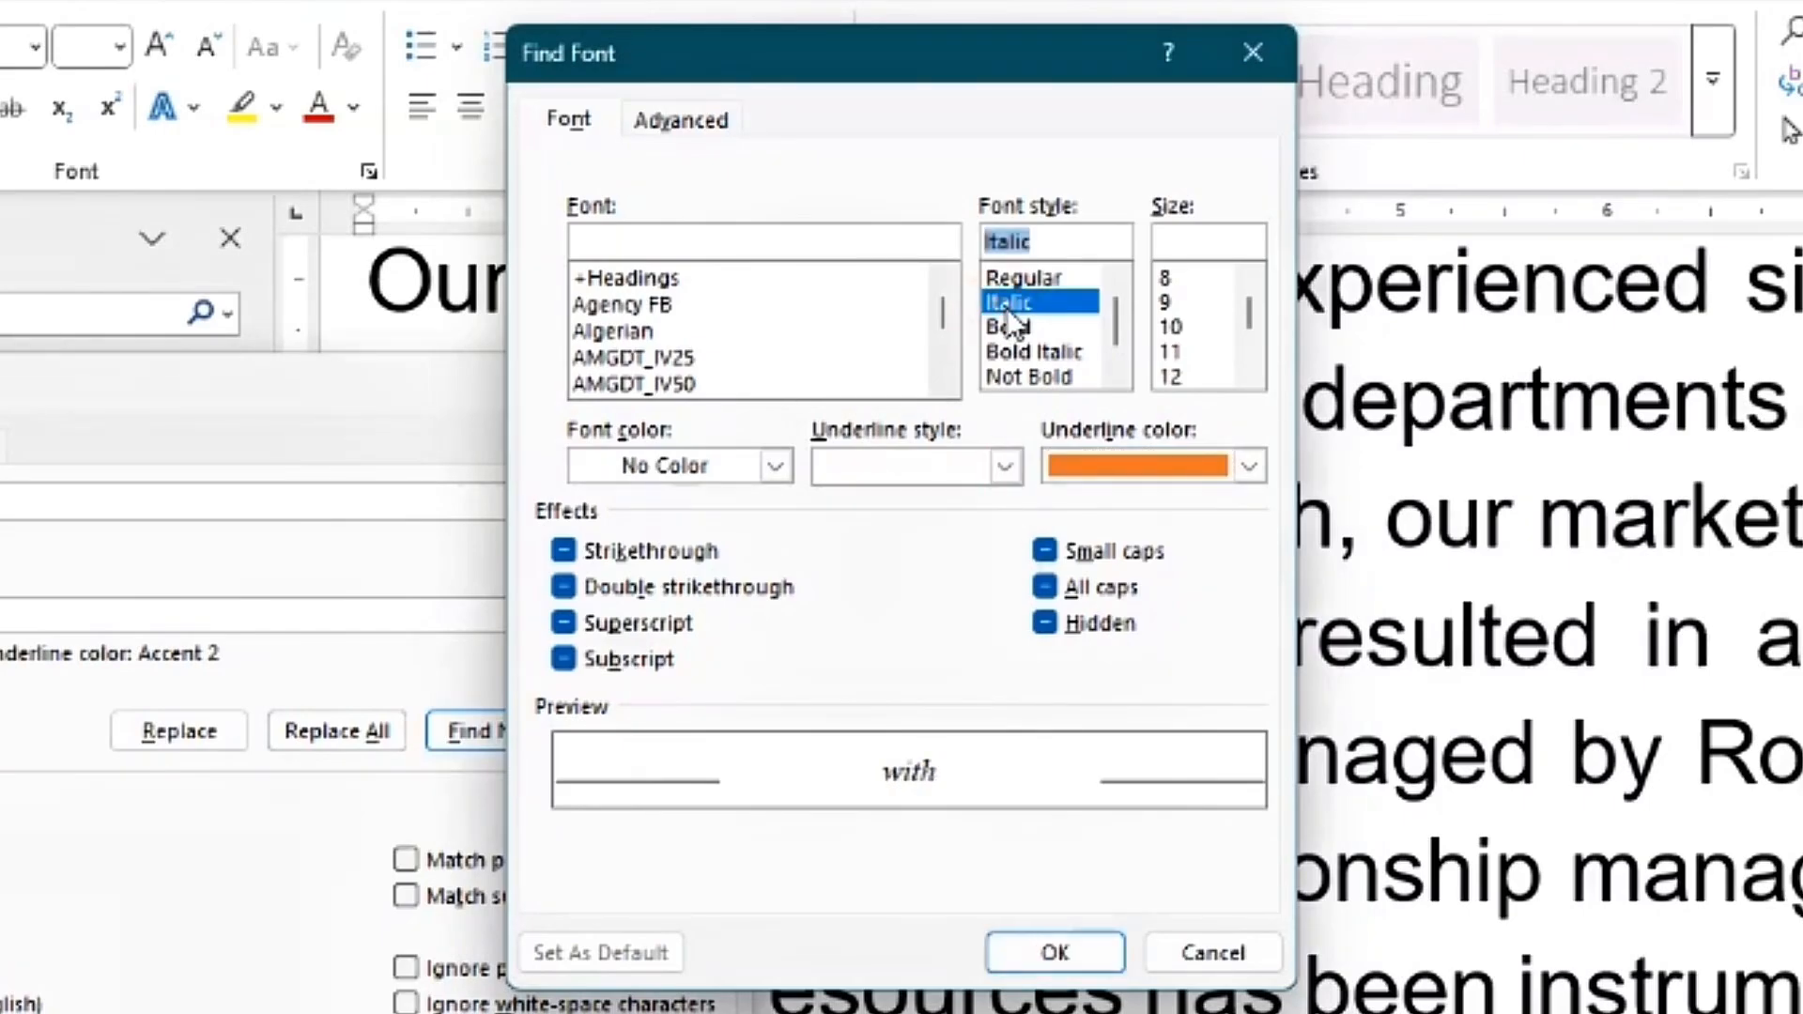
left_click(1034, 952)
left_click(169, 731)
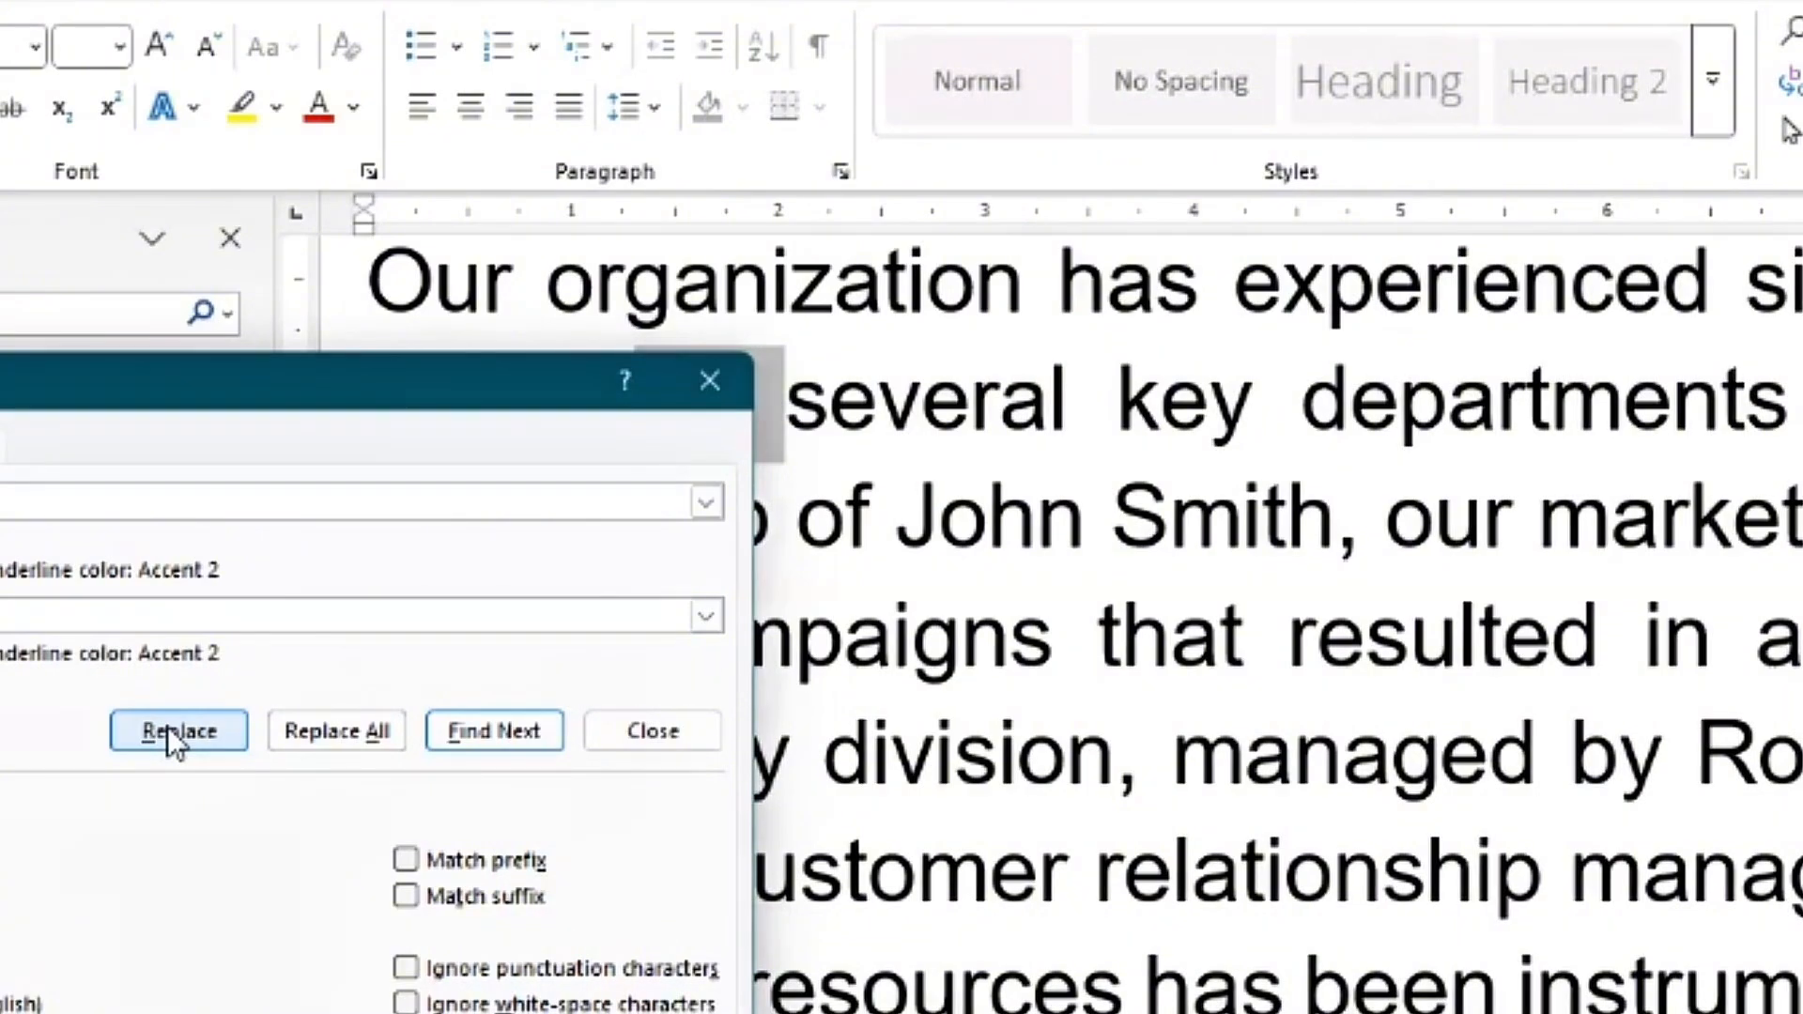
left_click(837, 672)
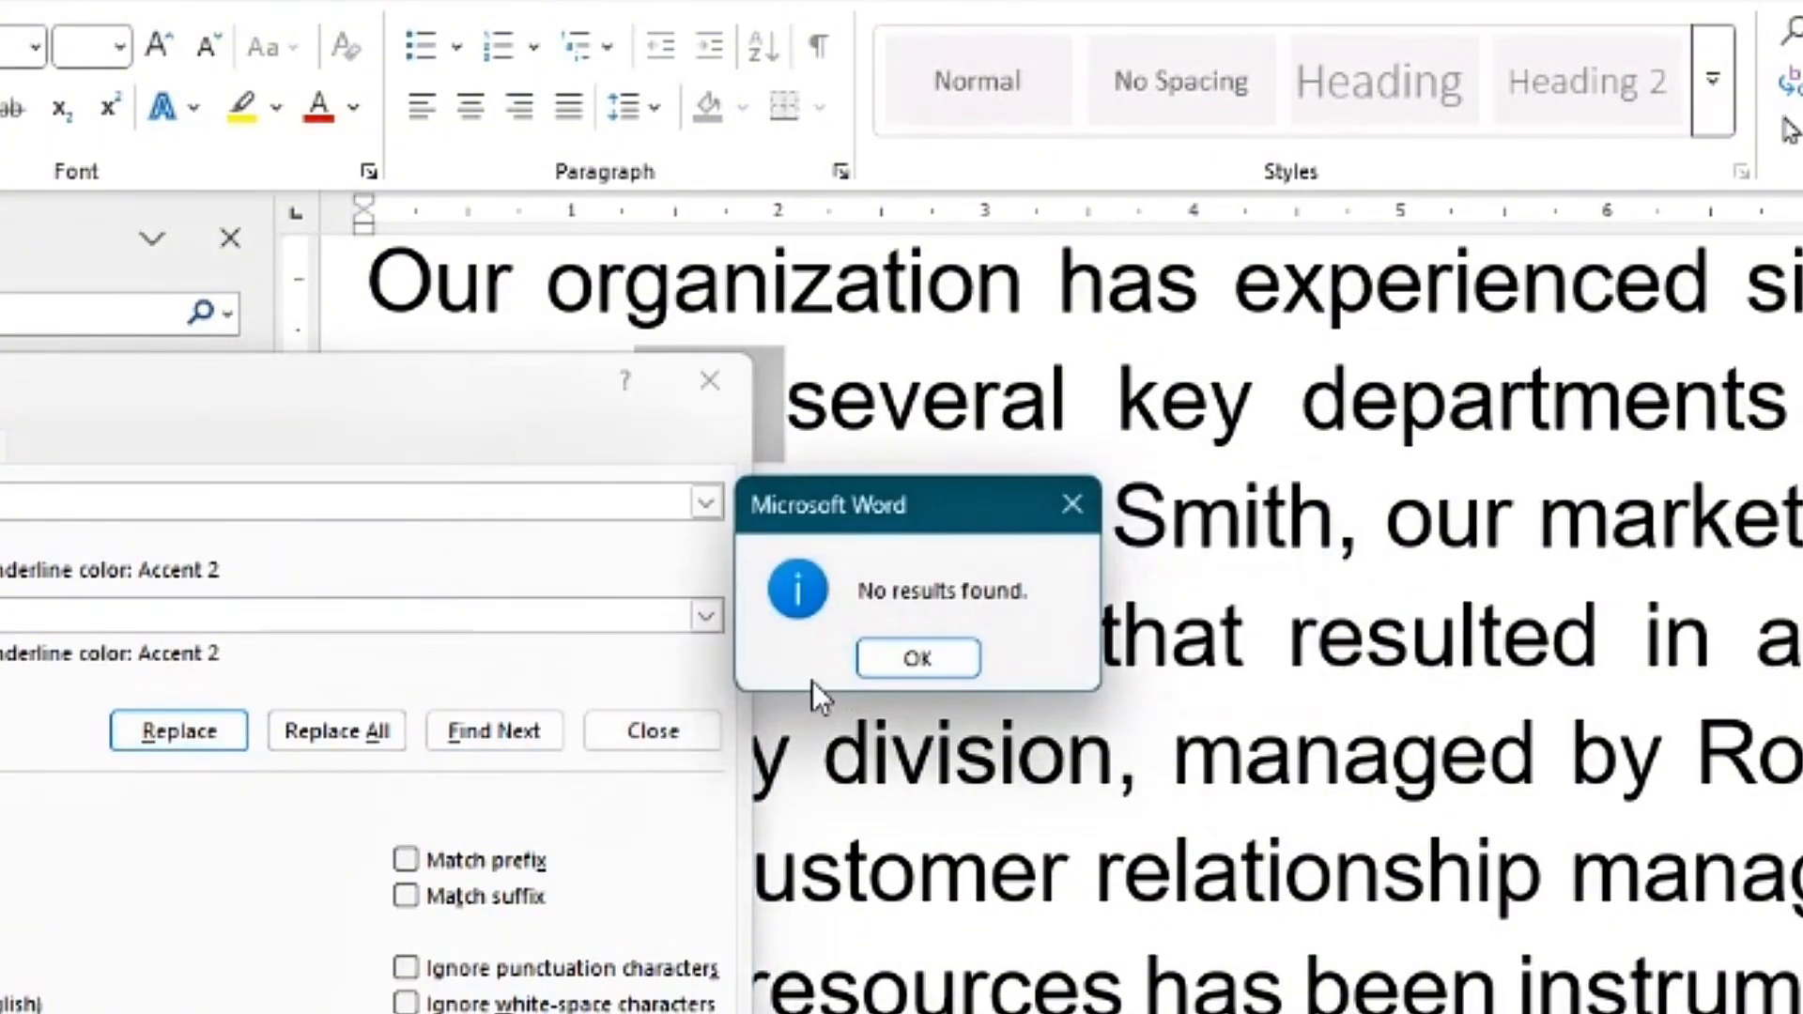
Dismiss the search message and close both the Navigation pane and the Find and Replace dialog, with the document zoomed out to 89%
left_click(909, 655)
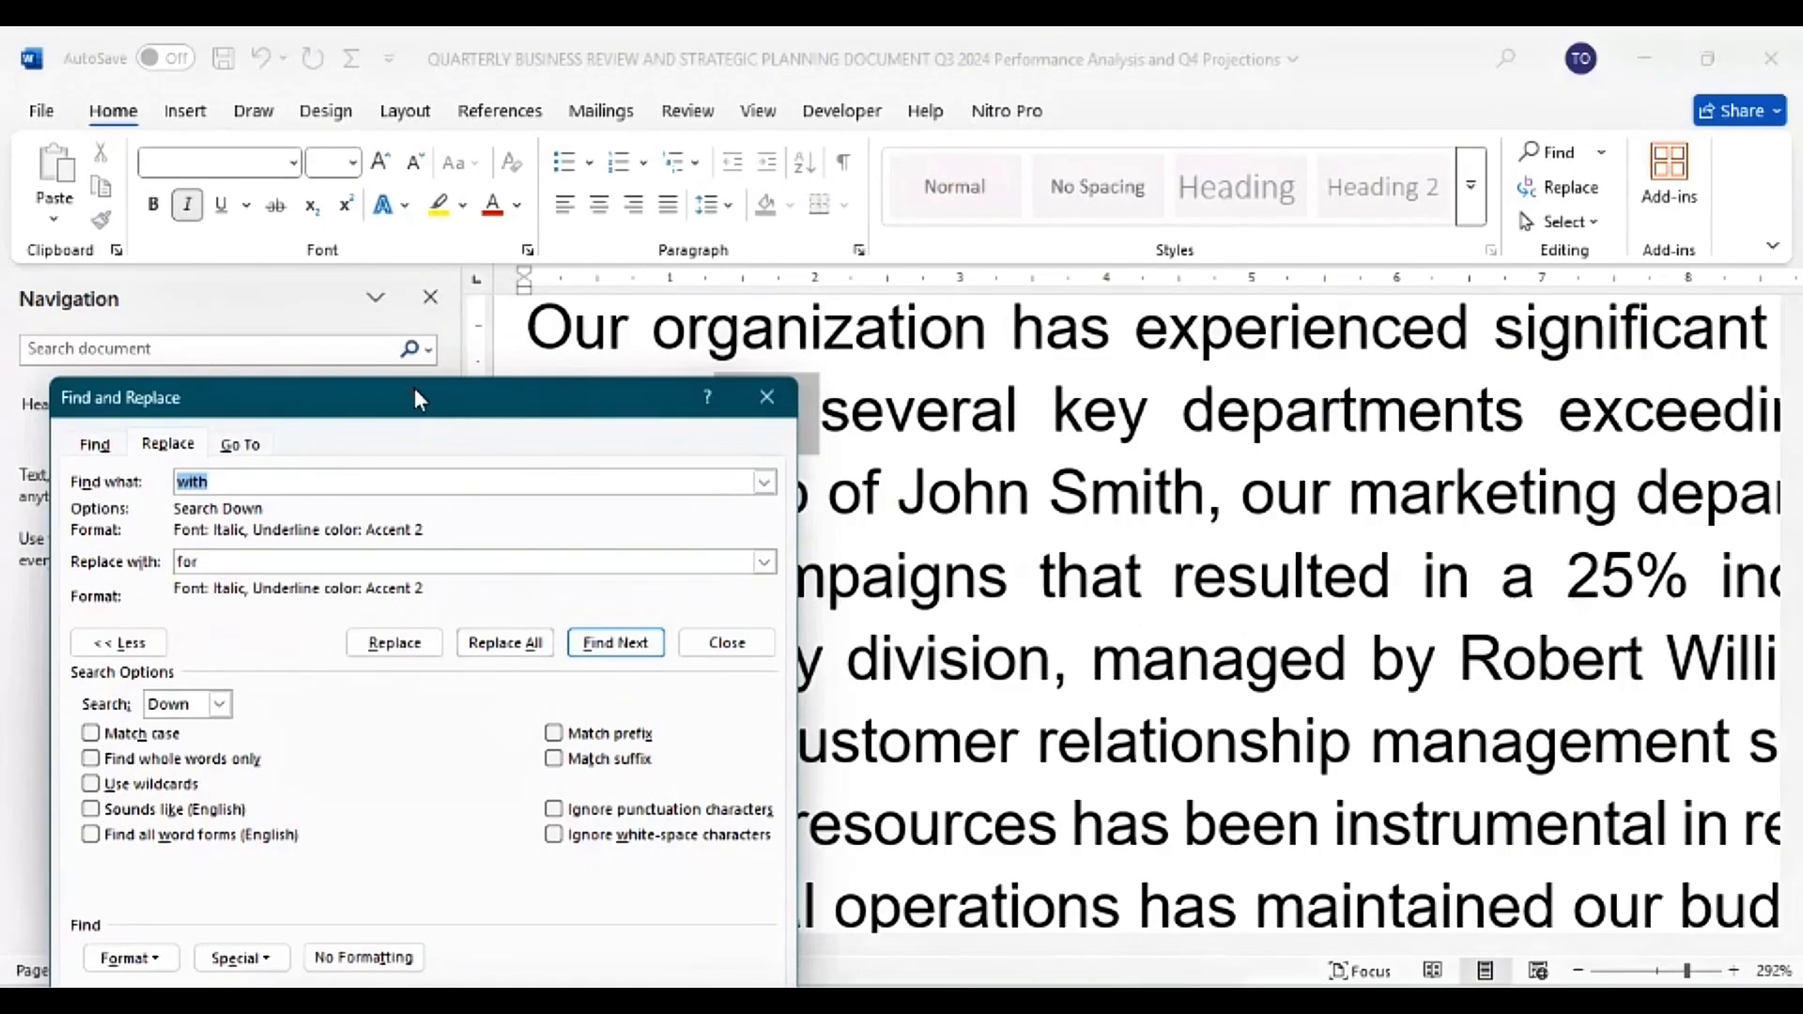
left_click_drag(414, 389, 932, 322)
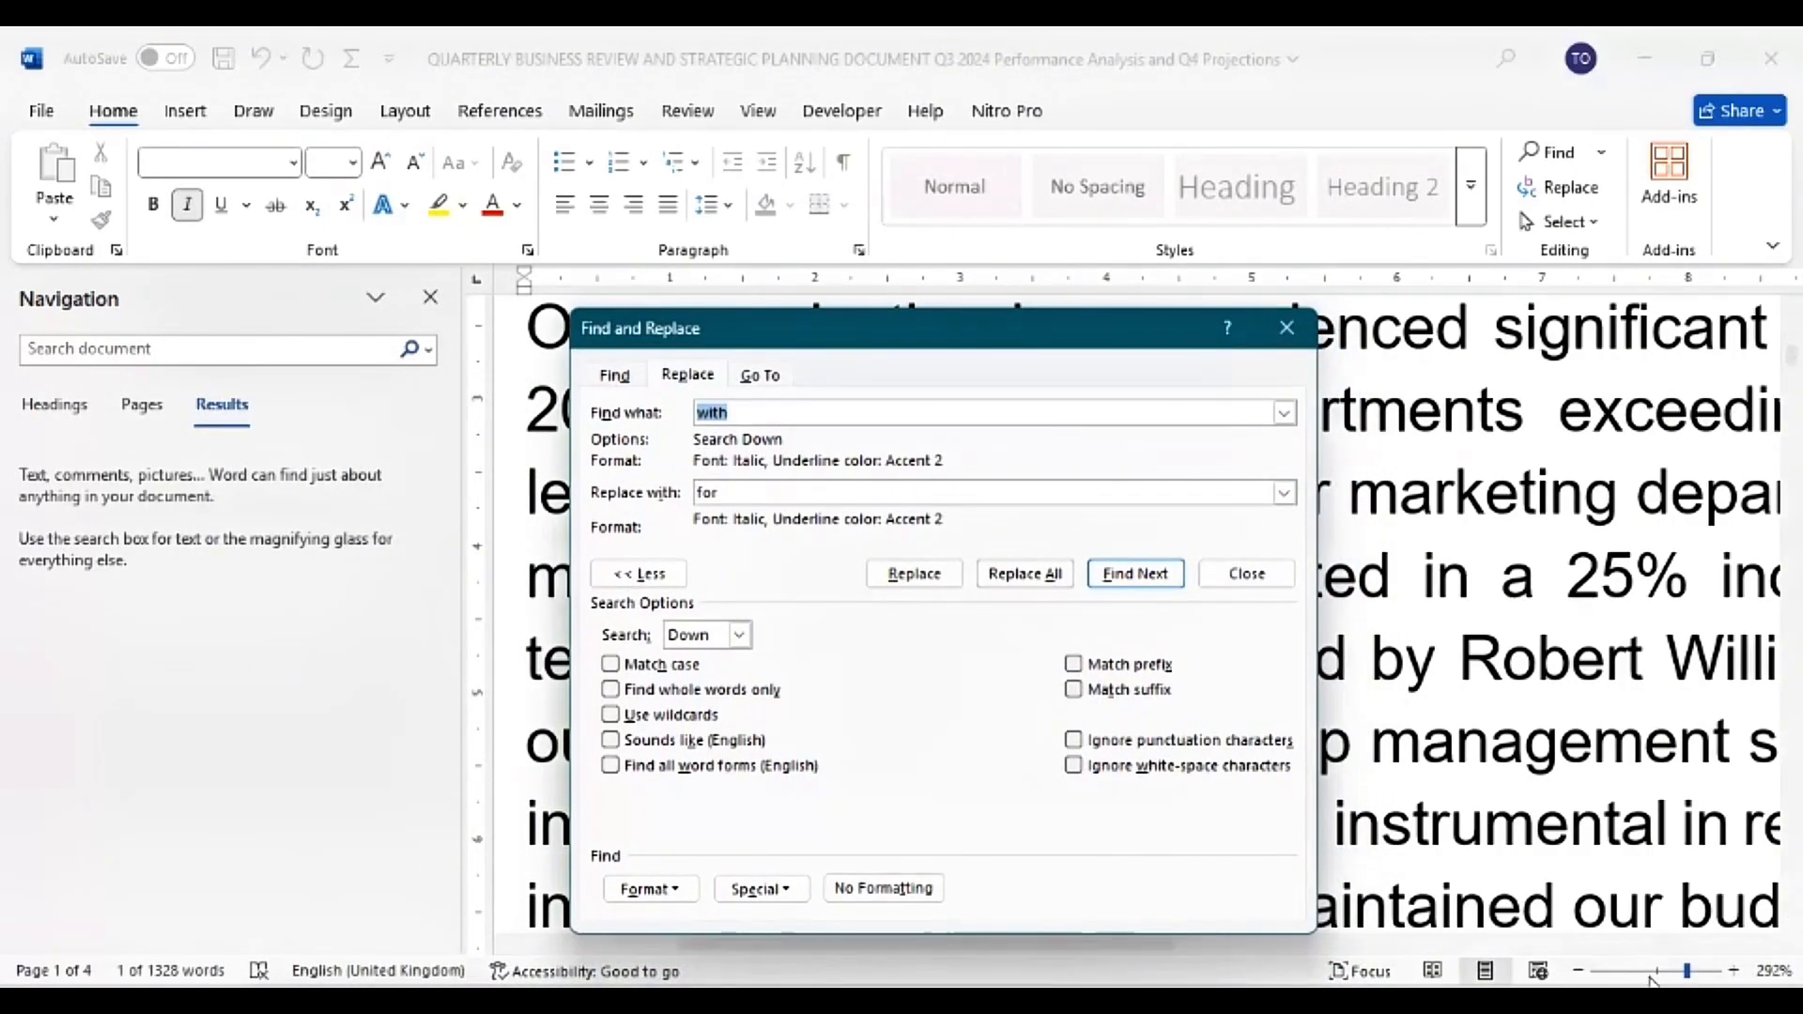
left_click_drag(1687, 970, 1650, 977)
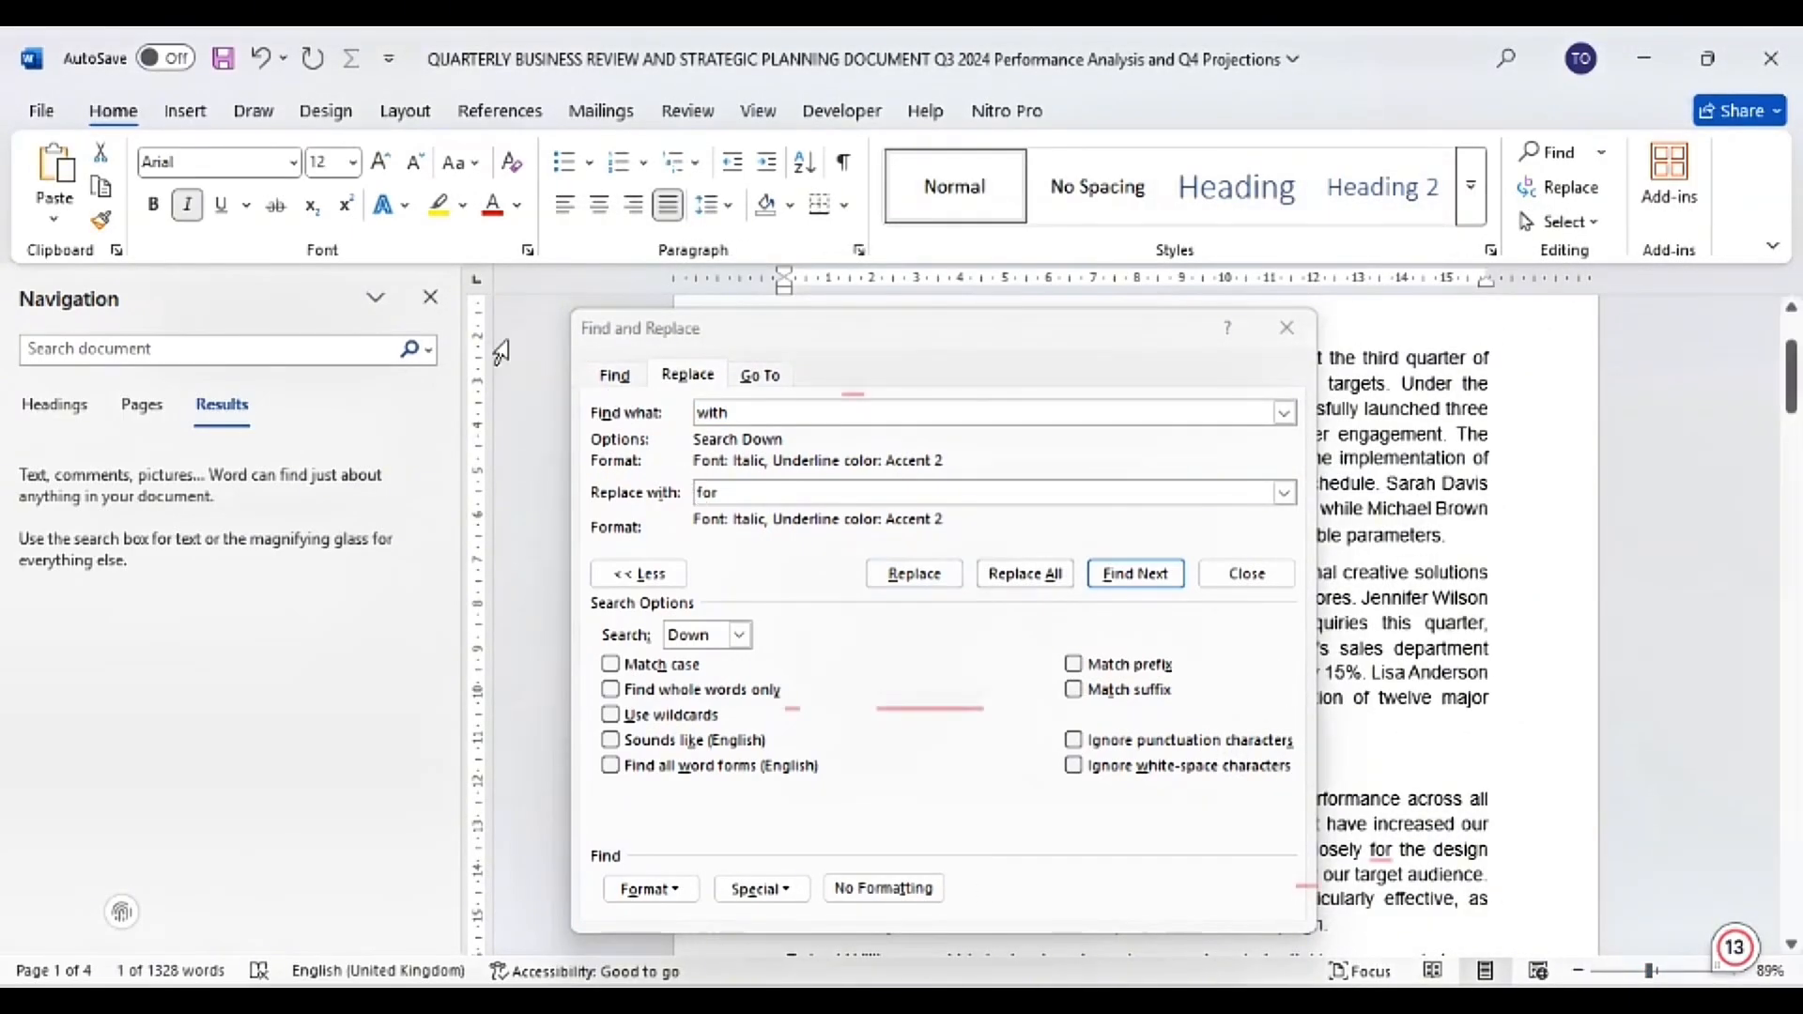
left_click(431, 299)
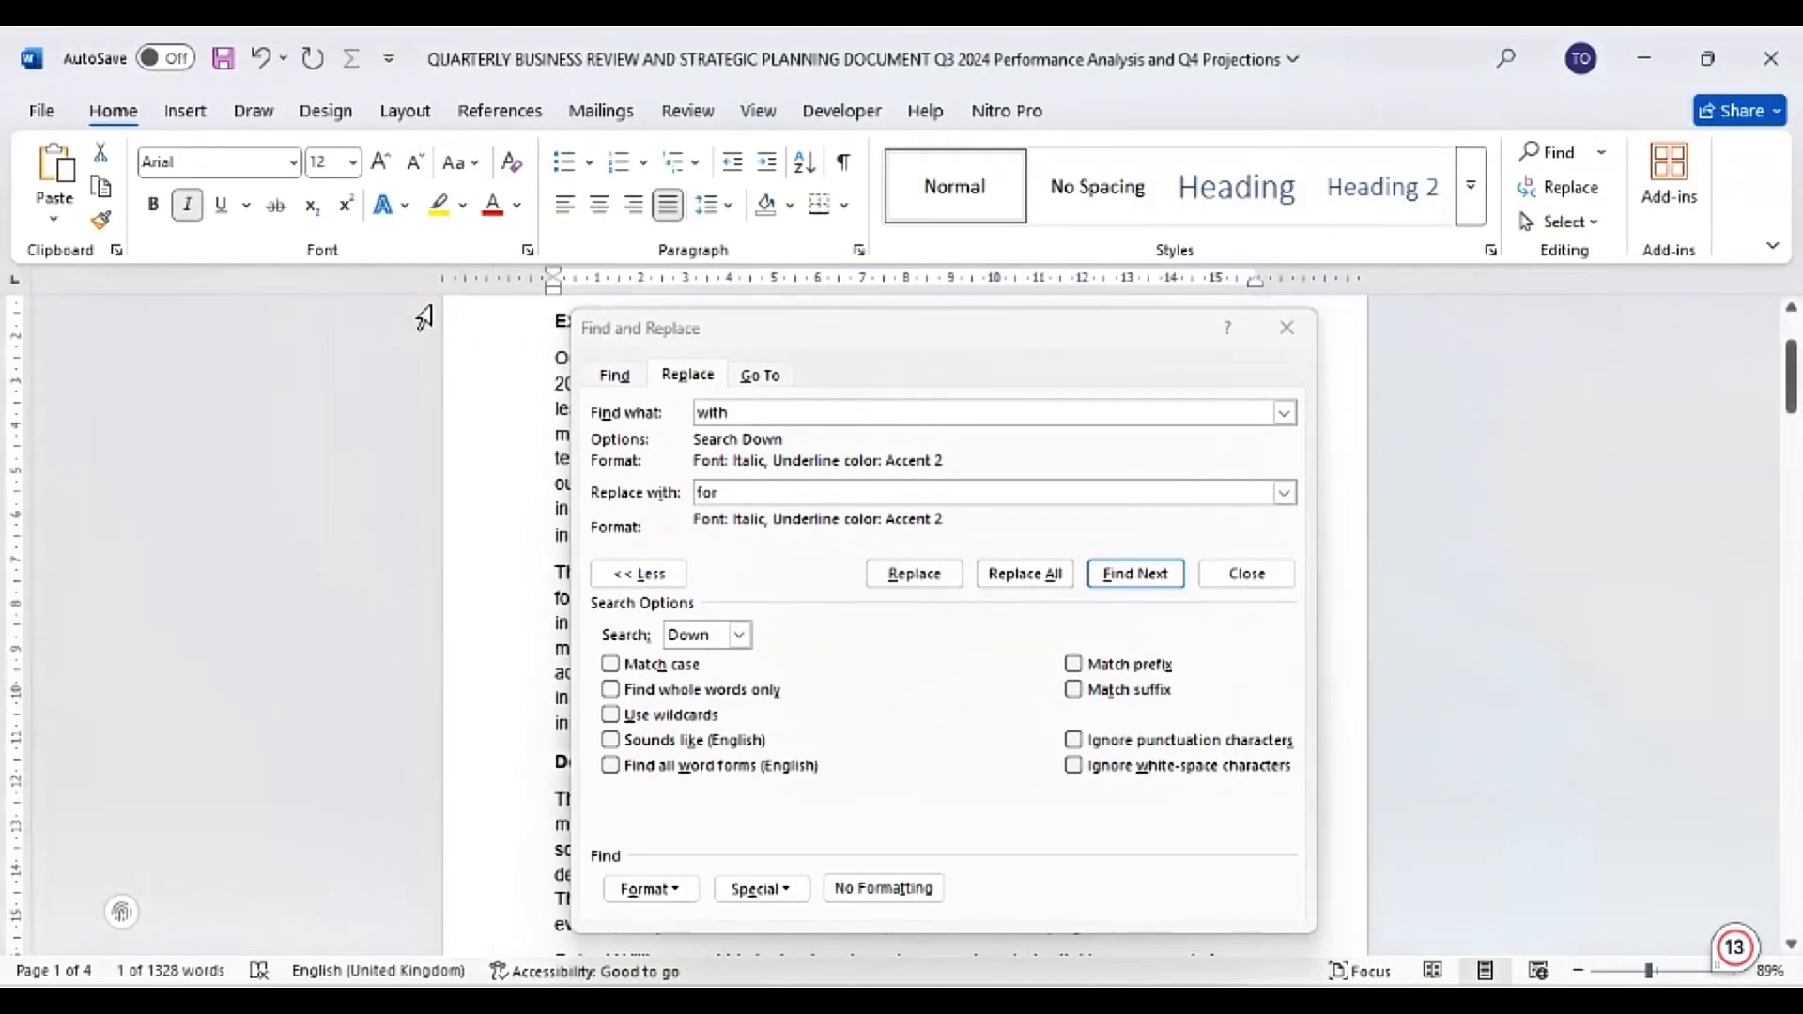
left_click(1287, 328)
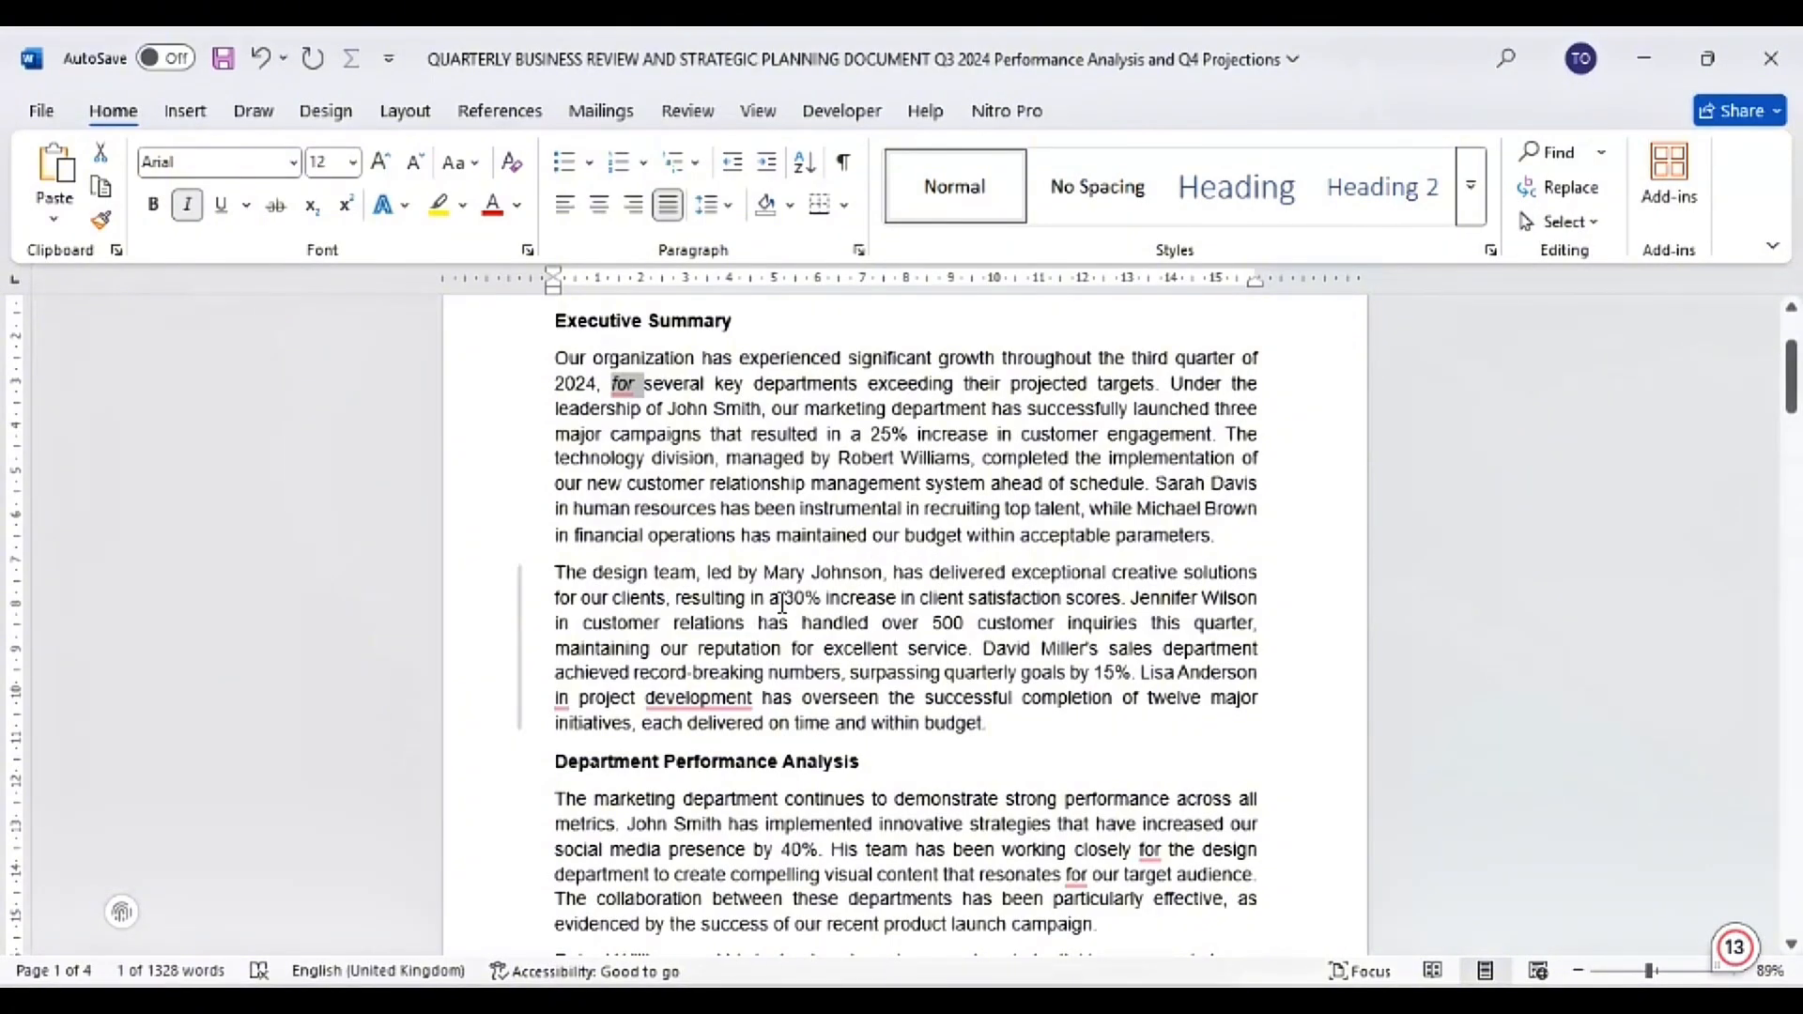
Search the document for the word "team" taken from the paragraph about the design team
scroll(782, 601, "up", 11, "ctrl")
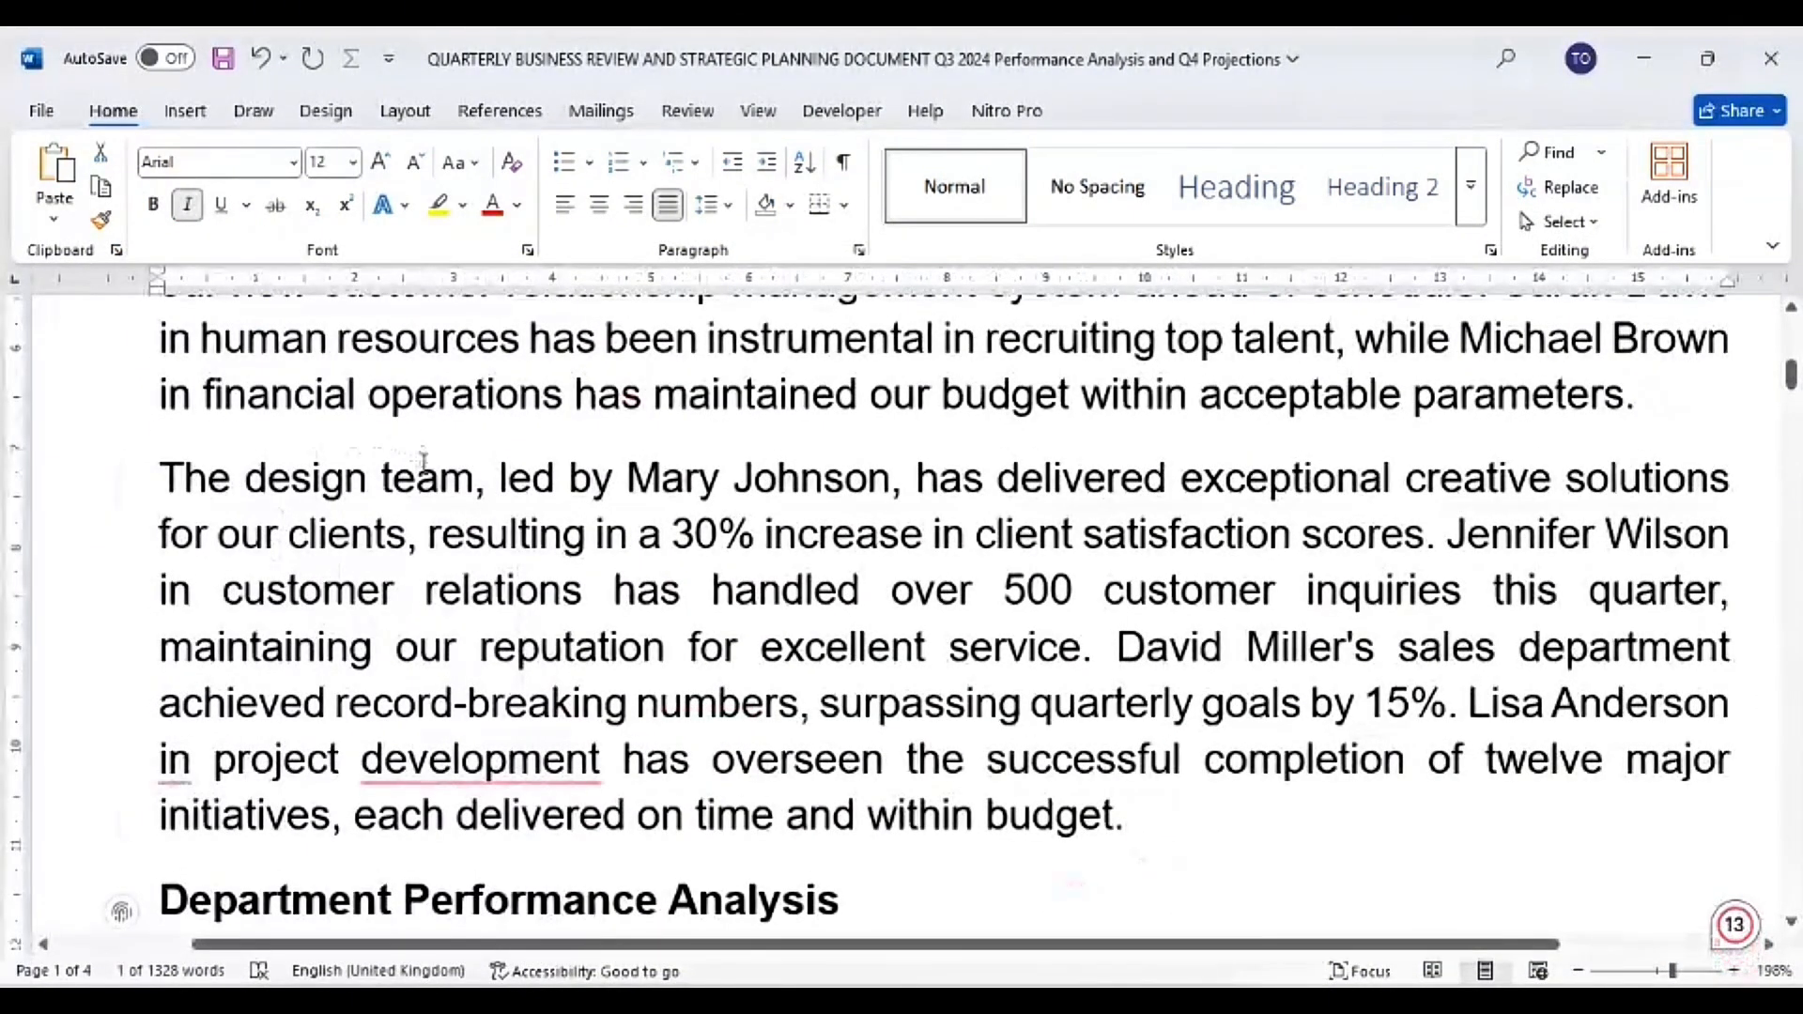
double_click(425, 474)
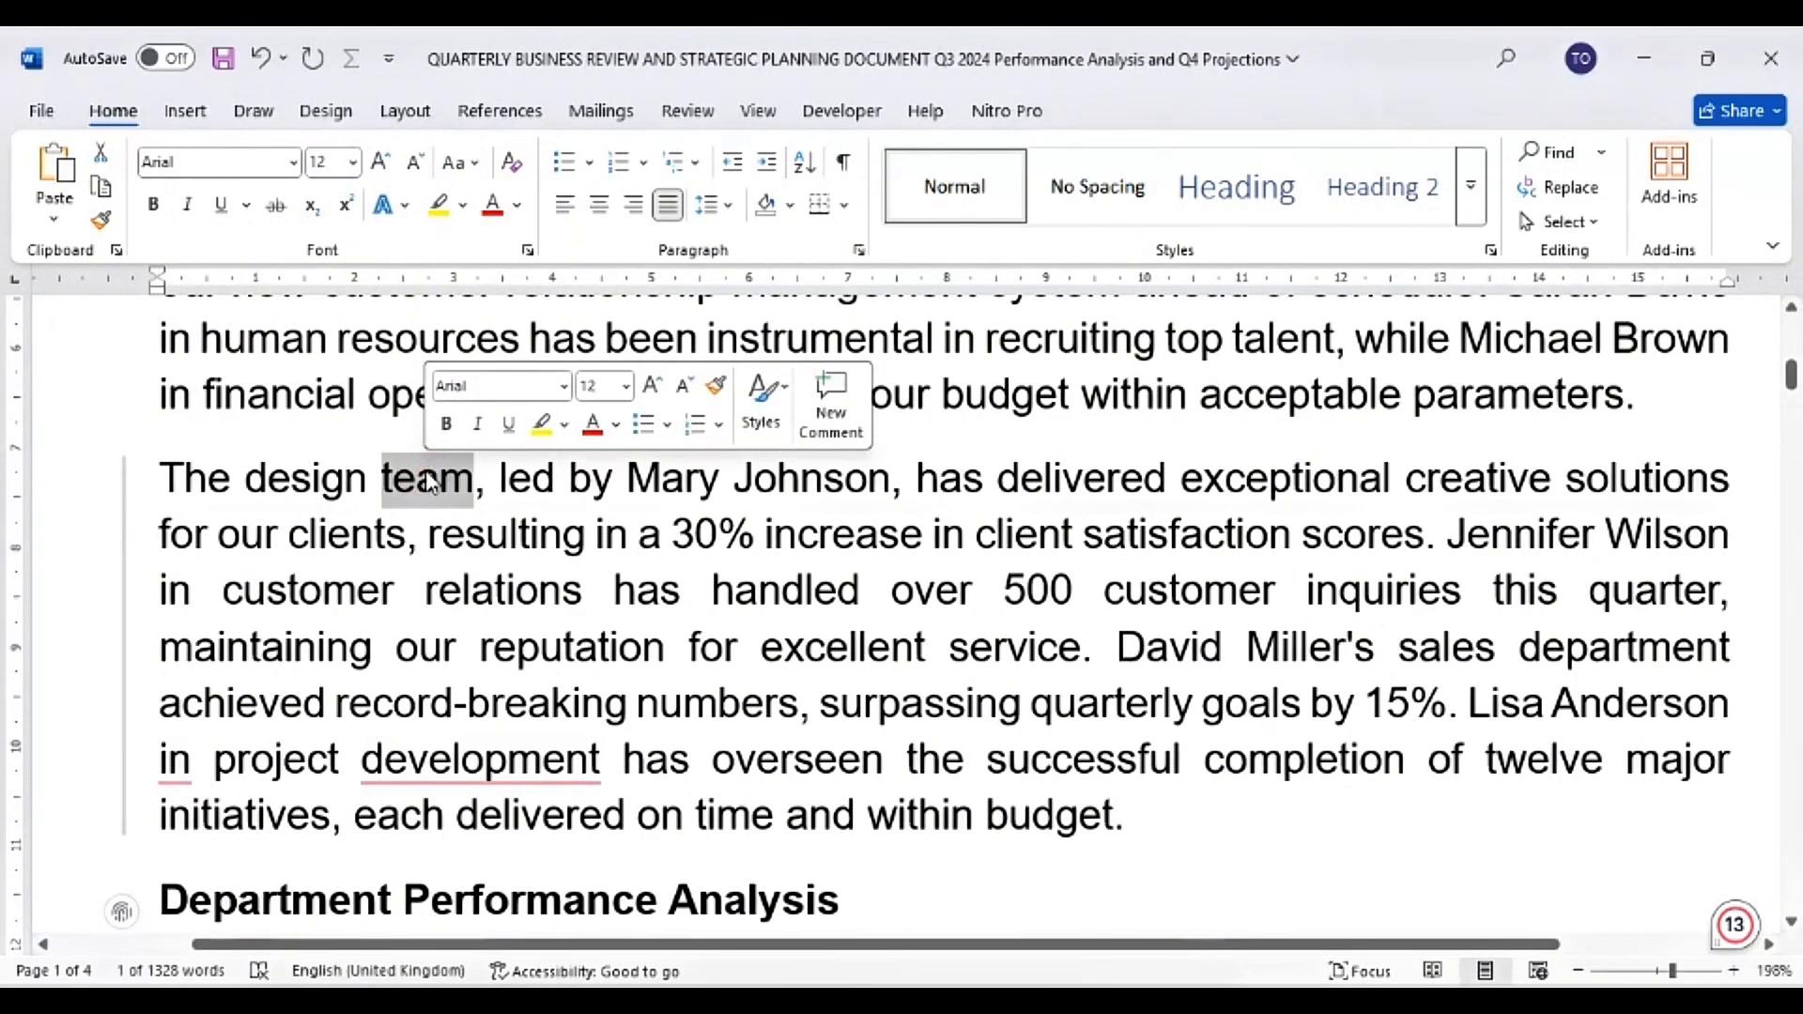
key("ctrl+f")
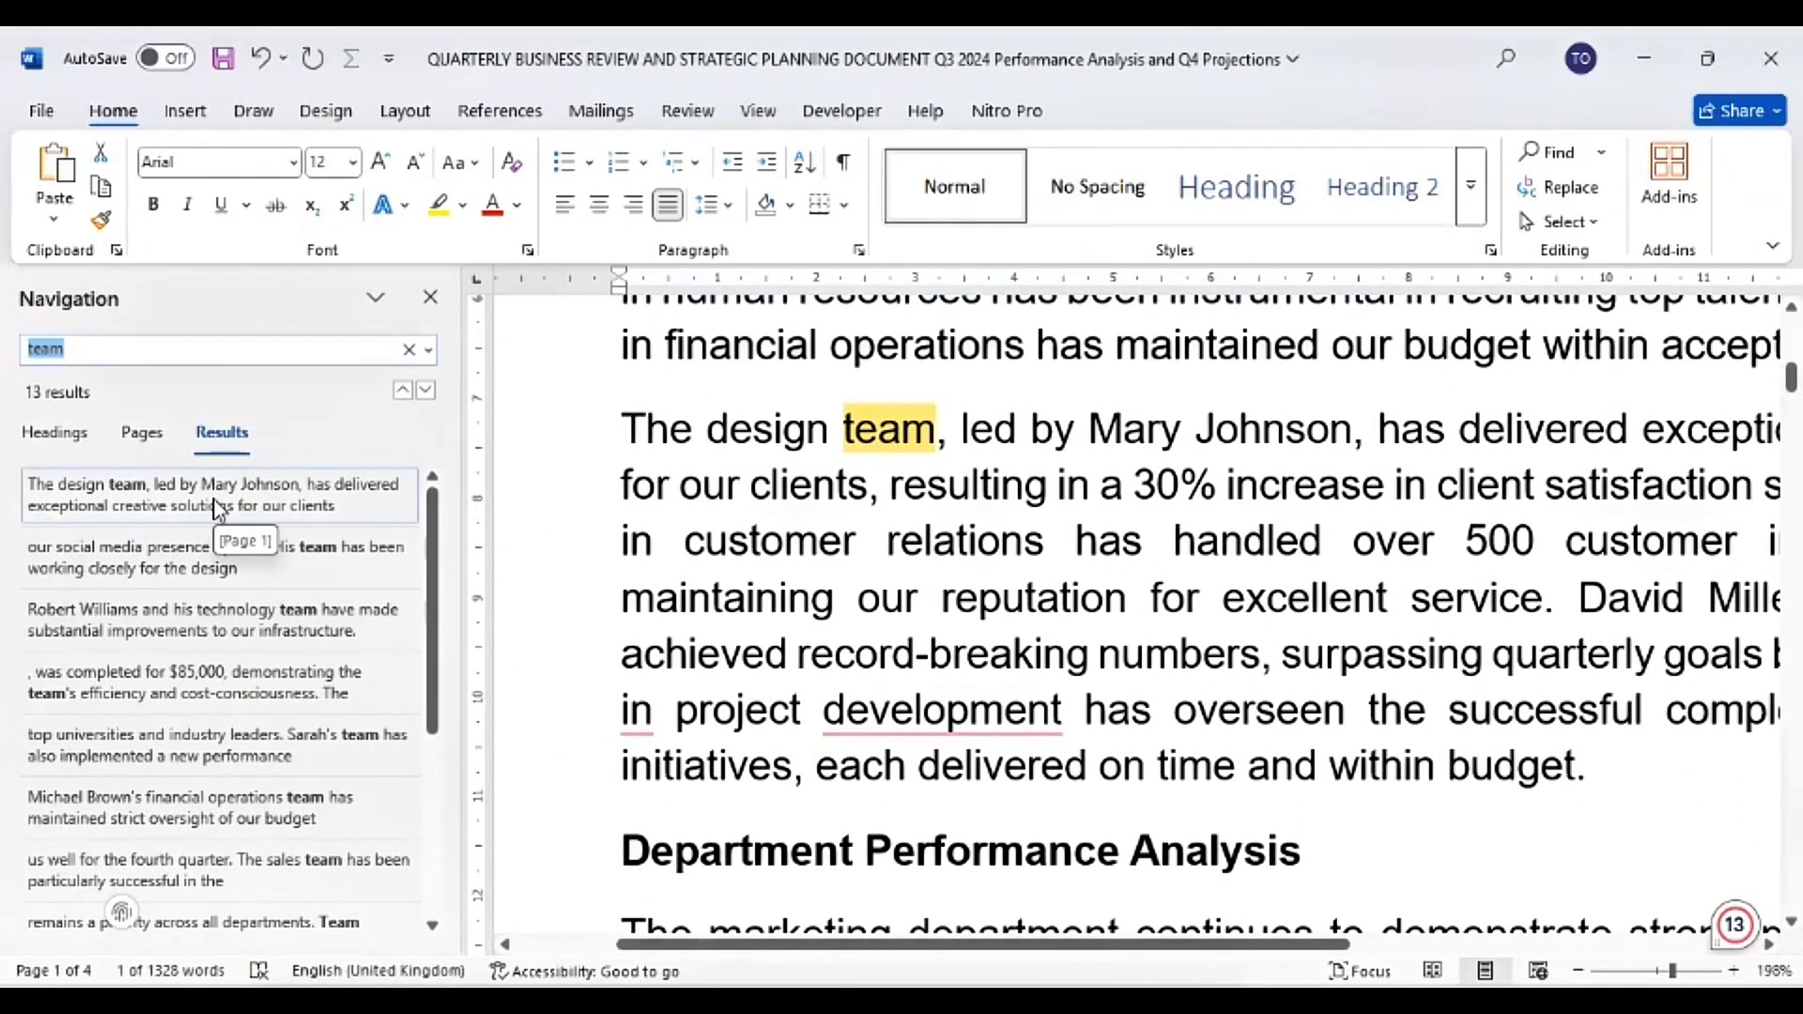
Set up a replacement of "team" with "group", starting from the "team" match in the design team paragraph
double_click(882, 415)
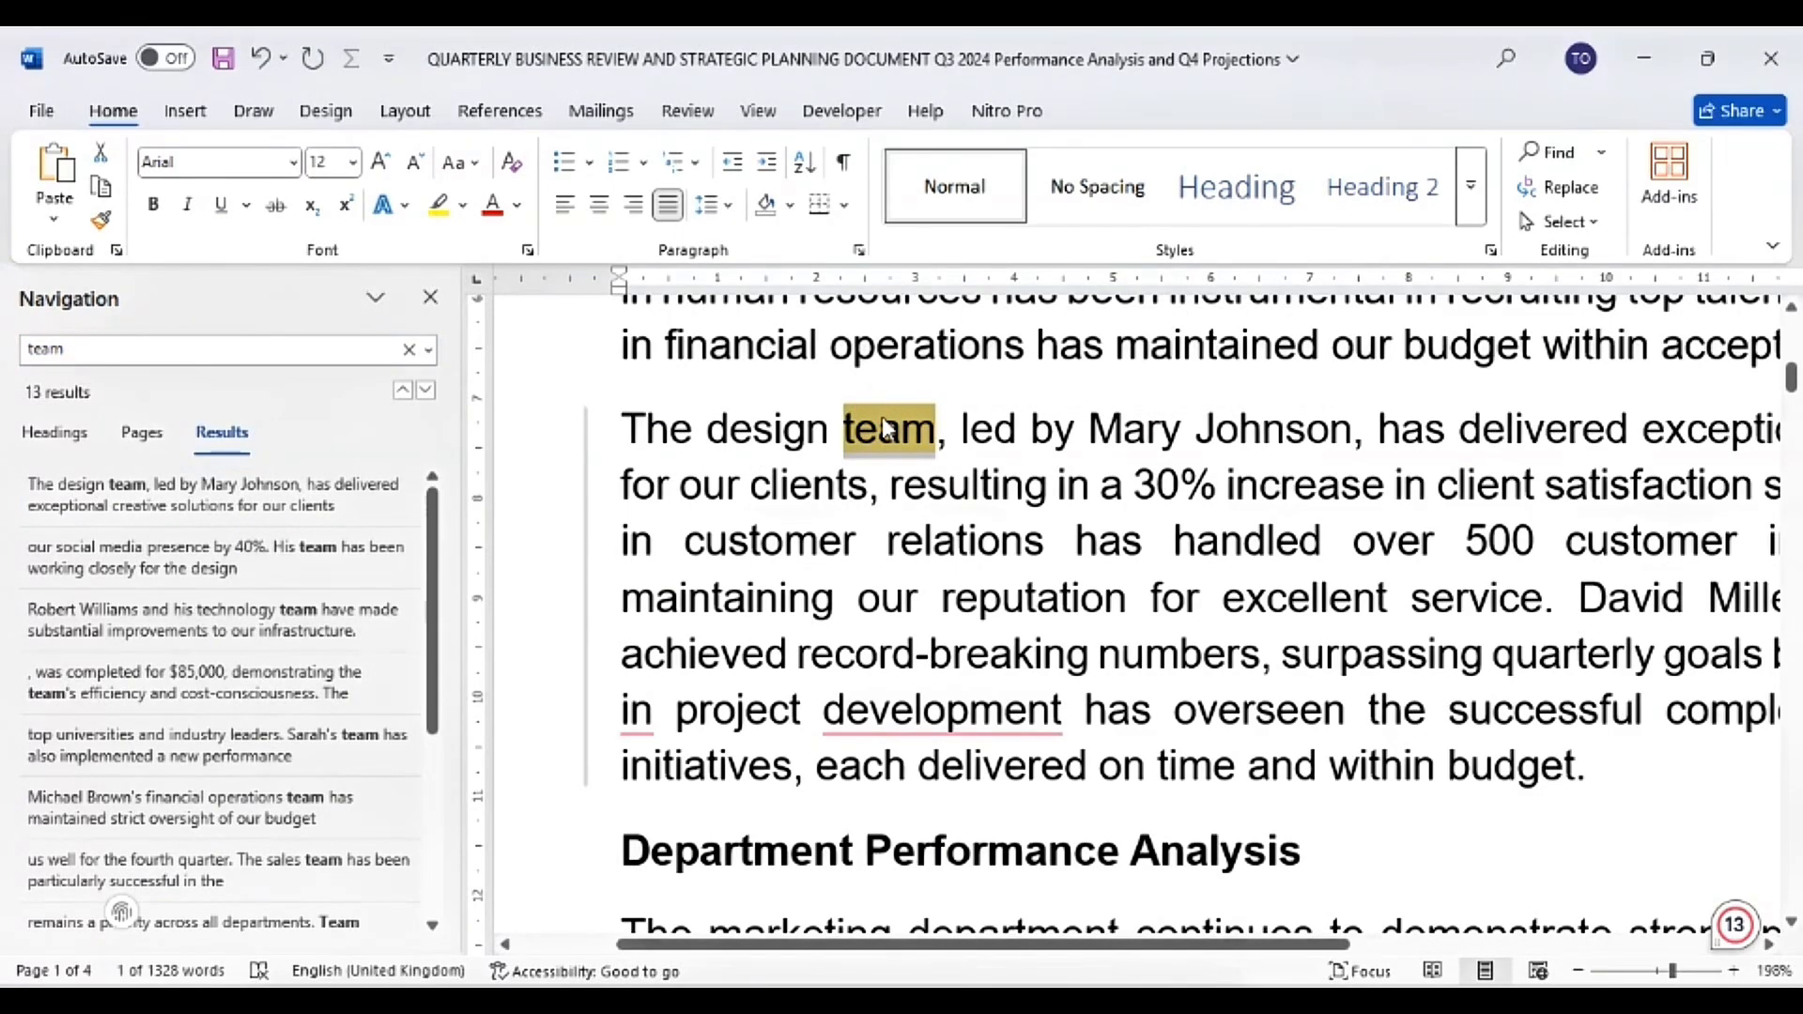
key("ctrl+h")
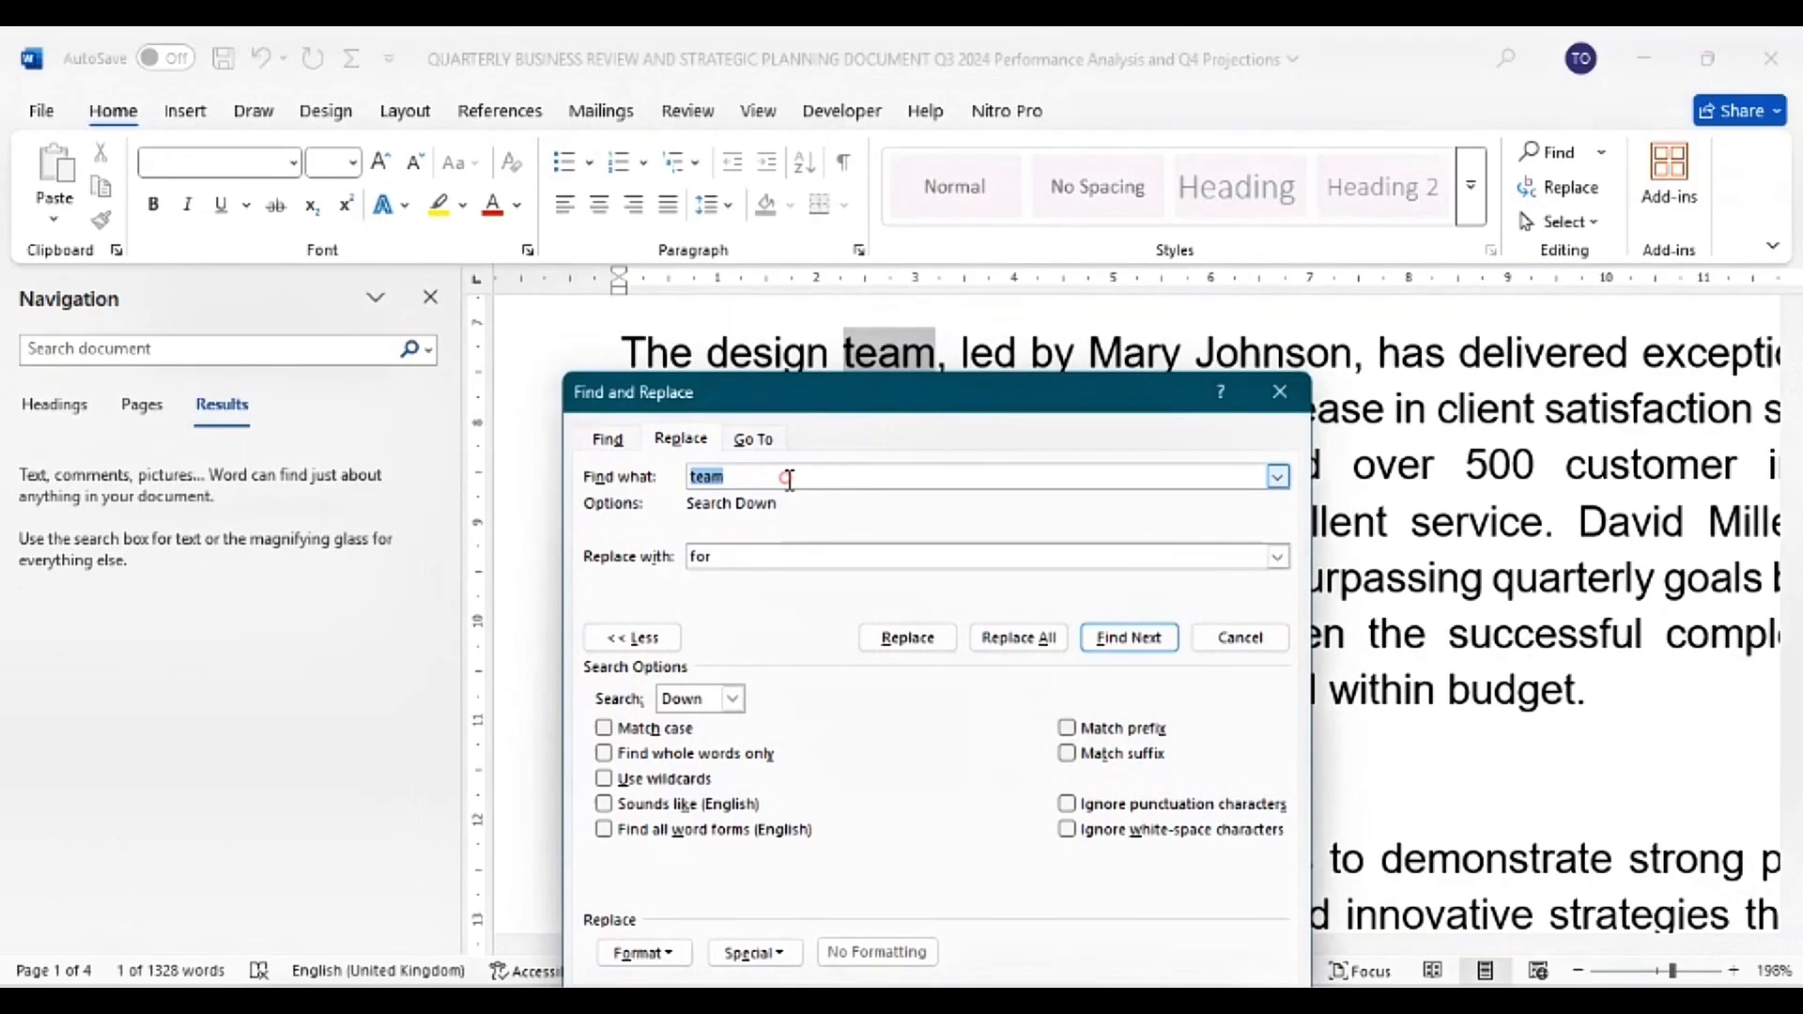
left_click(788, 479)
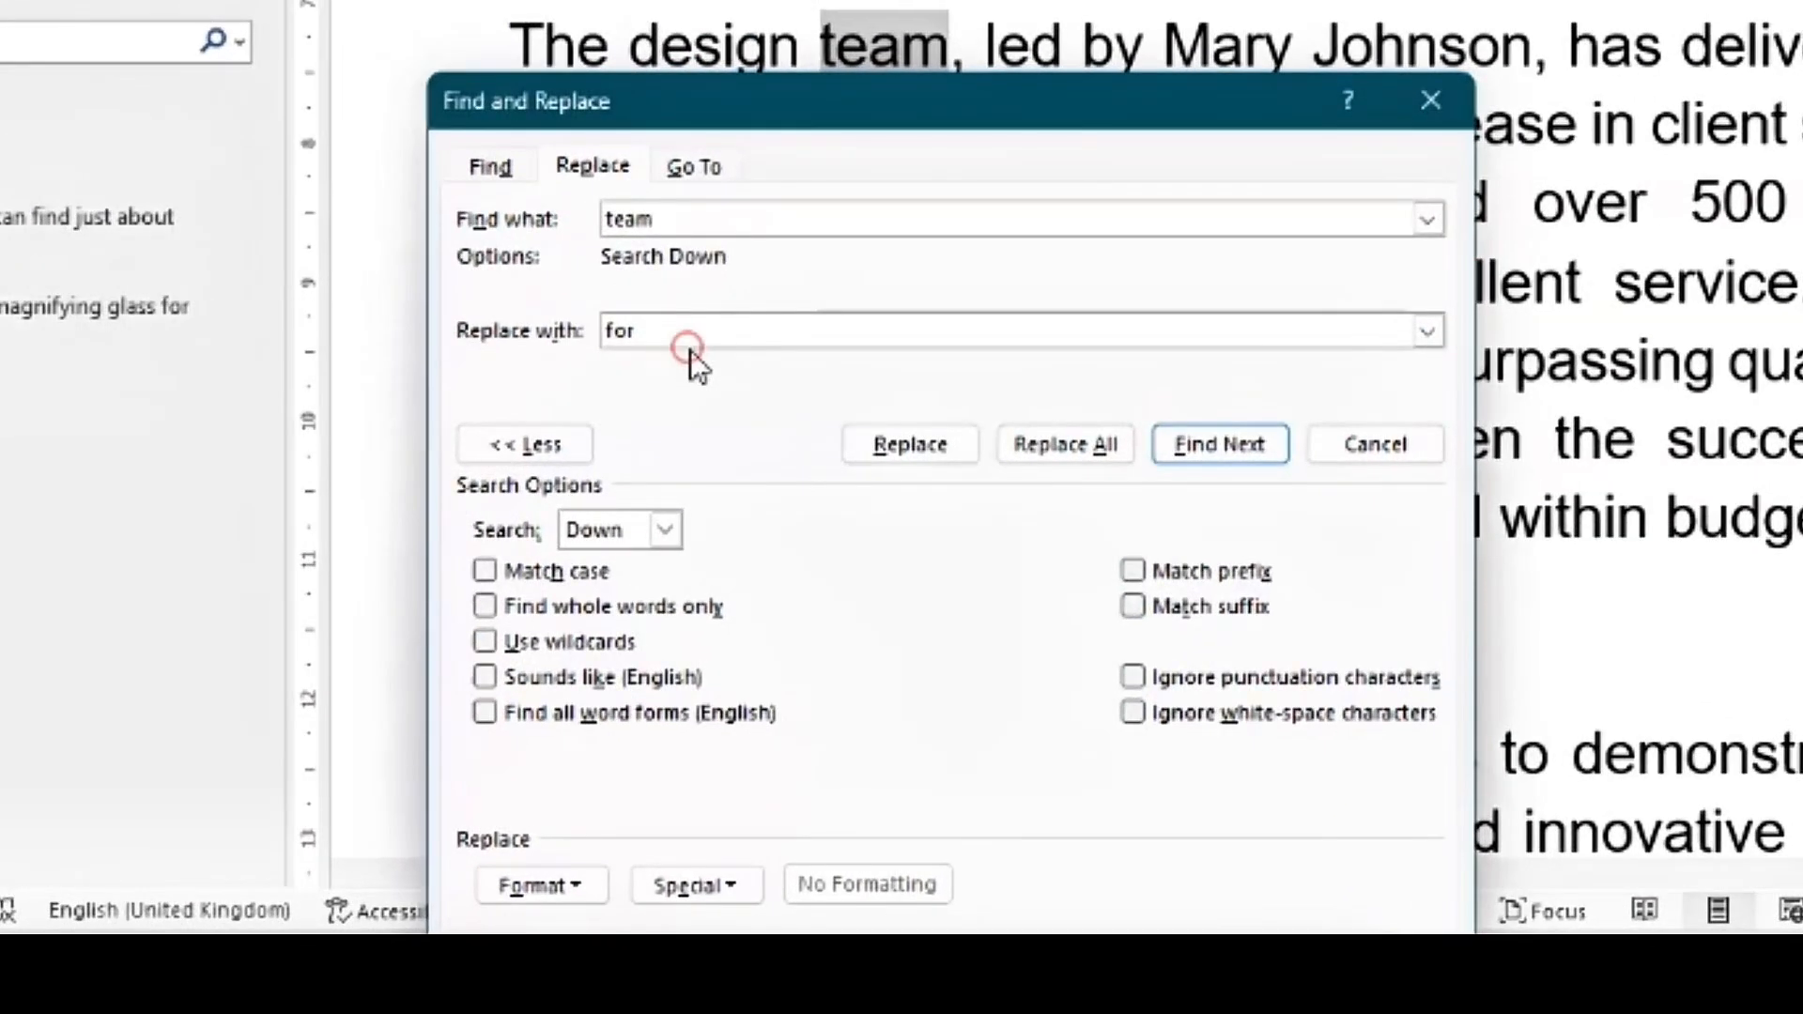
left_click(729, 555)
double_click(731, 553)
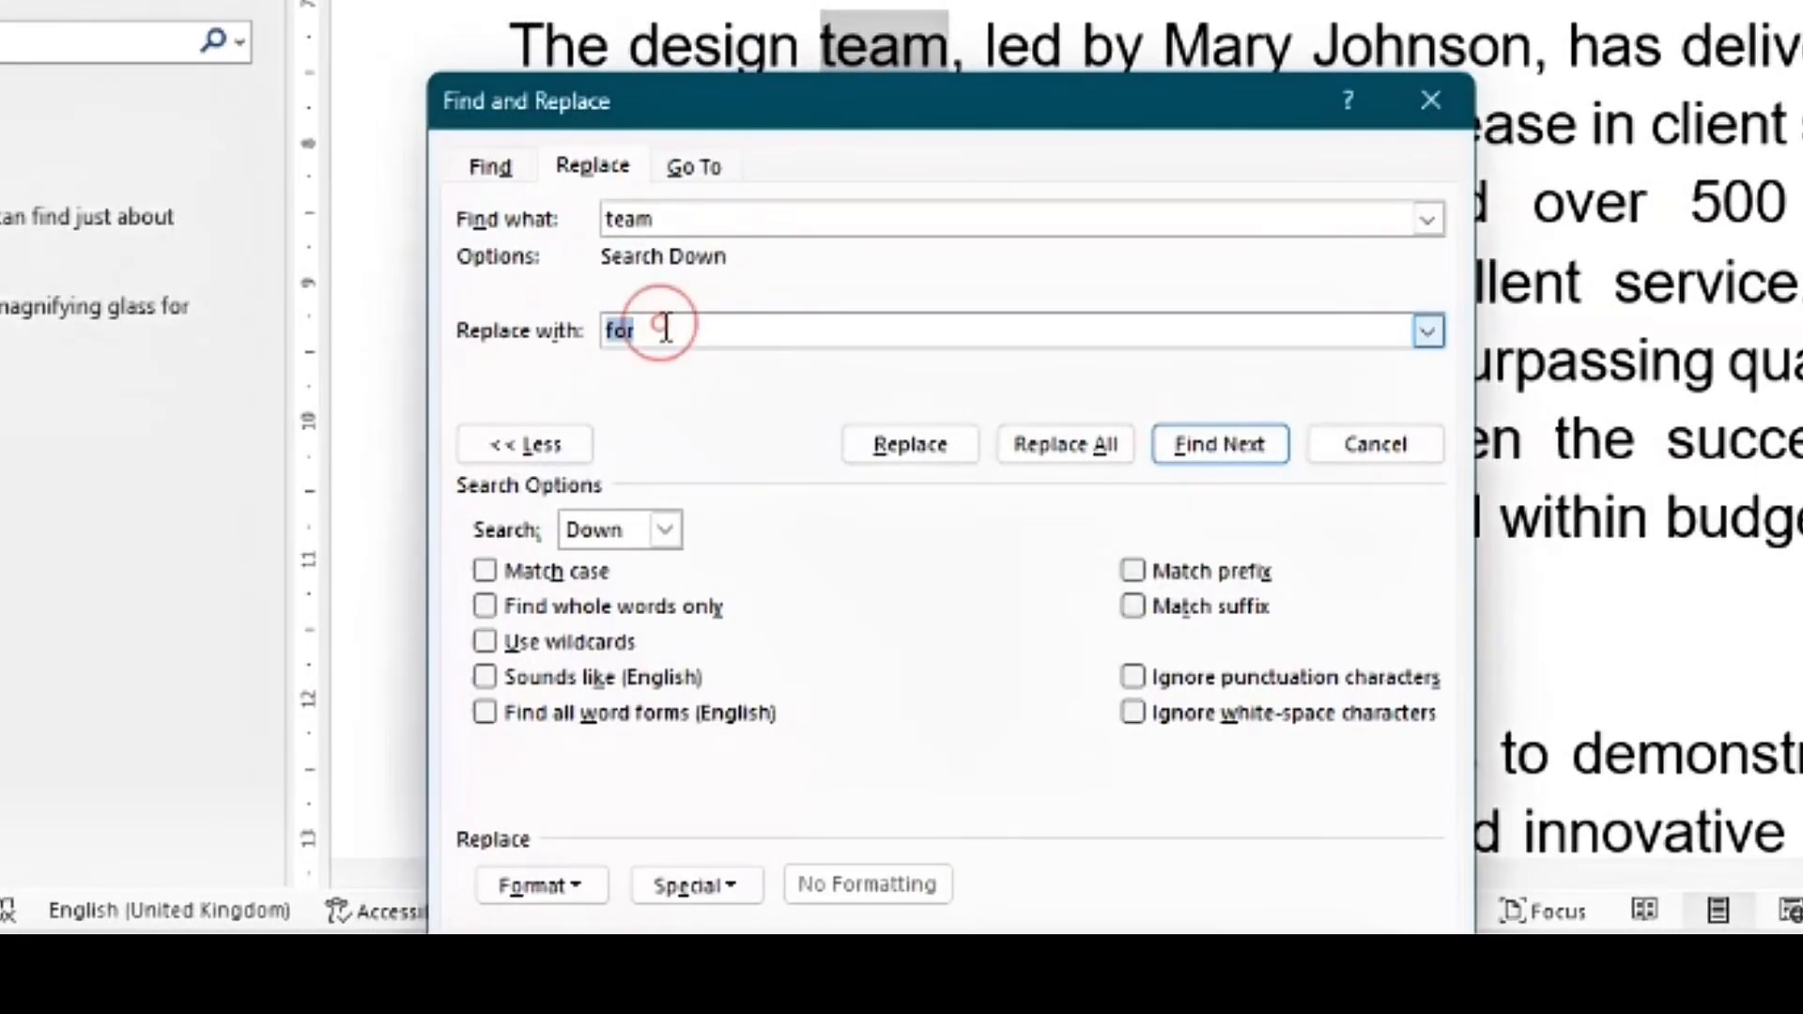
type("group")
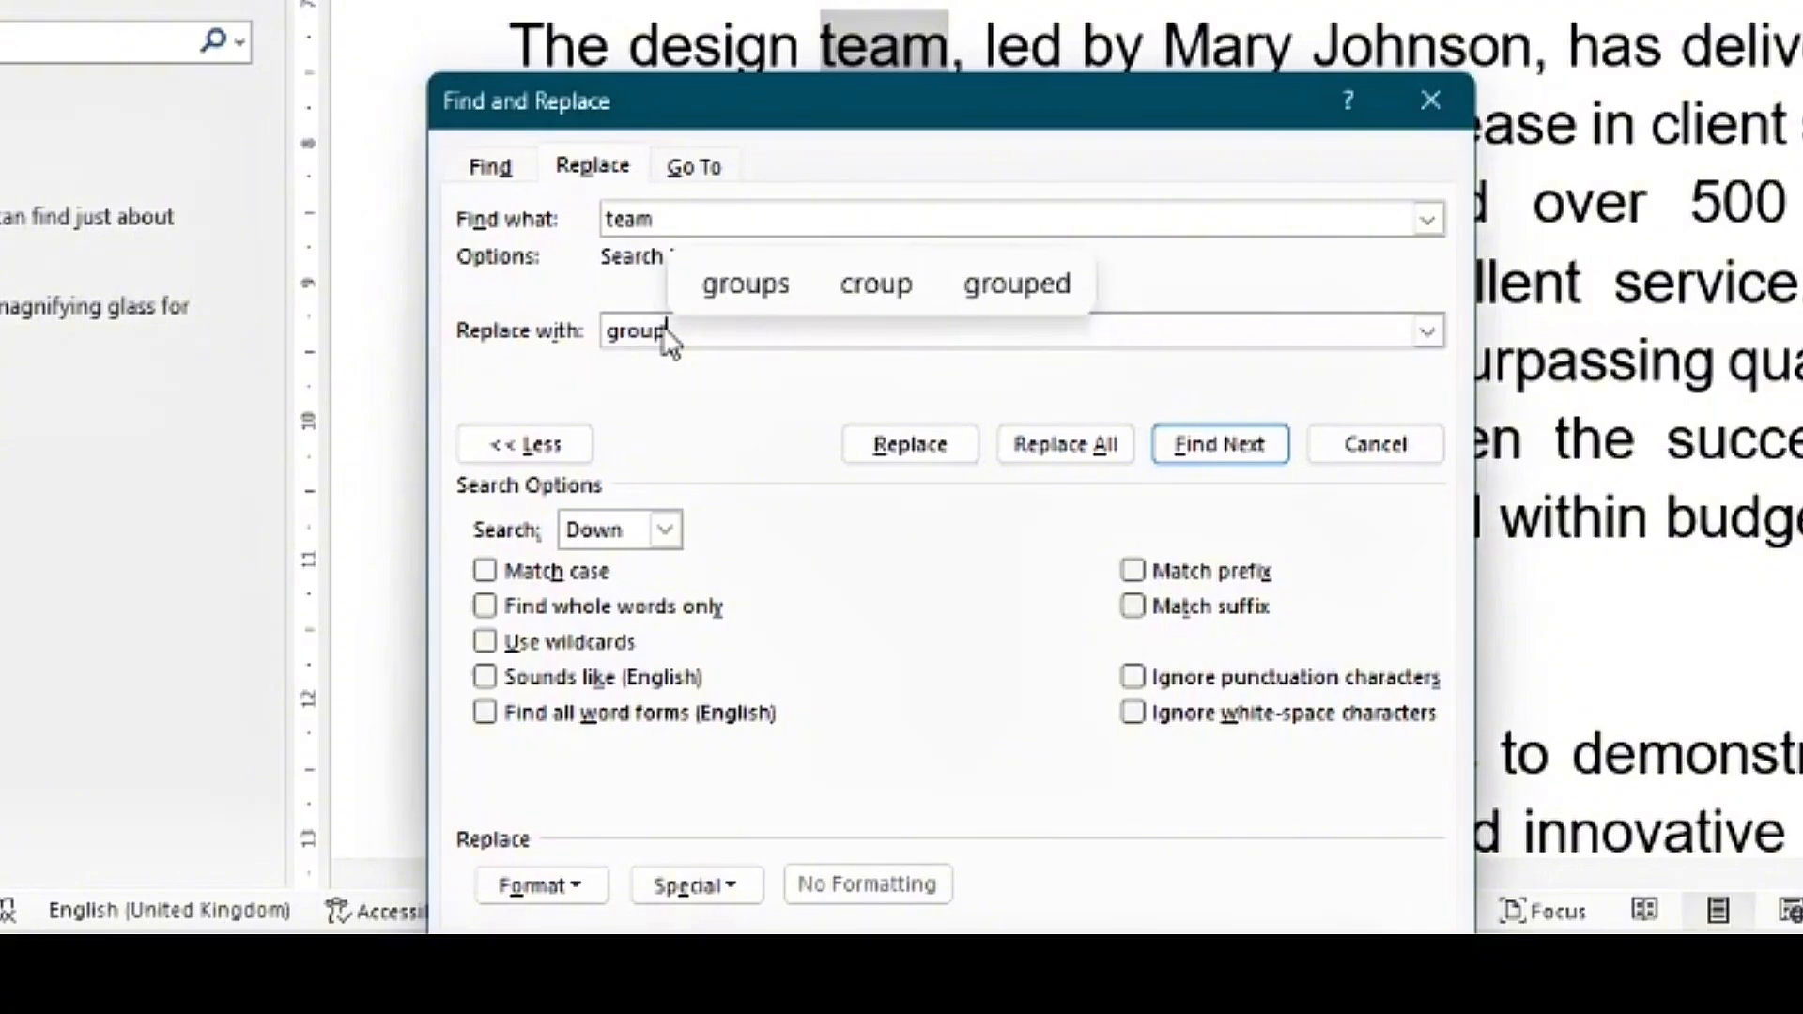
Format the replacement text "group" as italic with the orange Accent 2 underline color
left_click(563, 882)
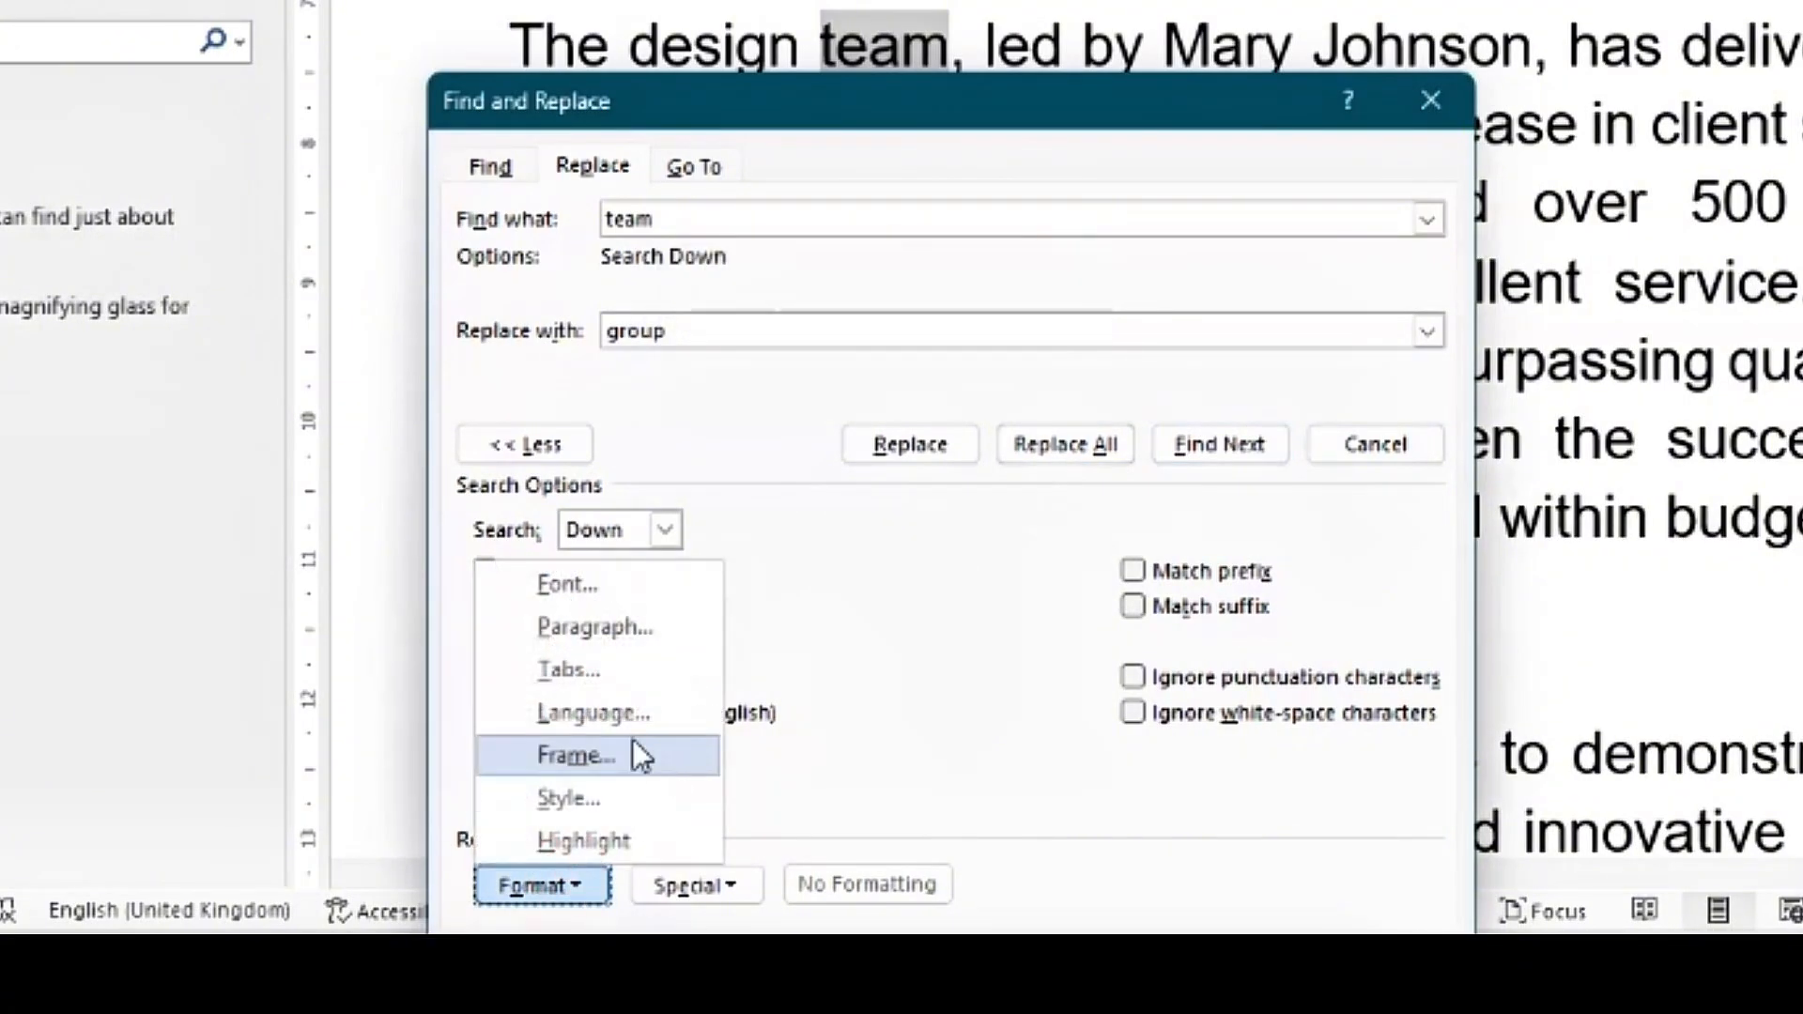
left_click(582, 573)
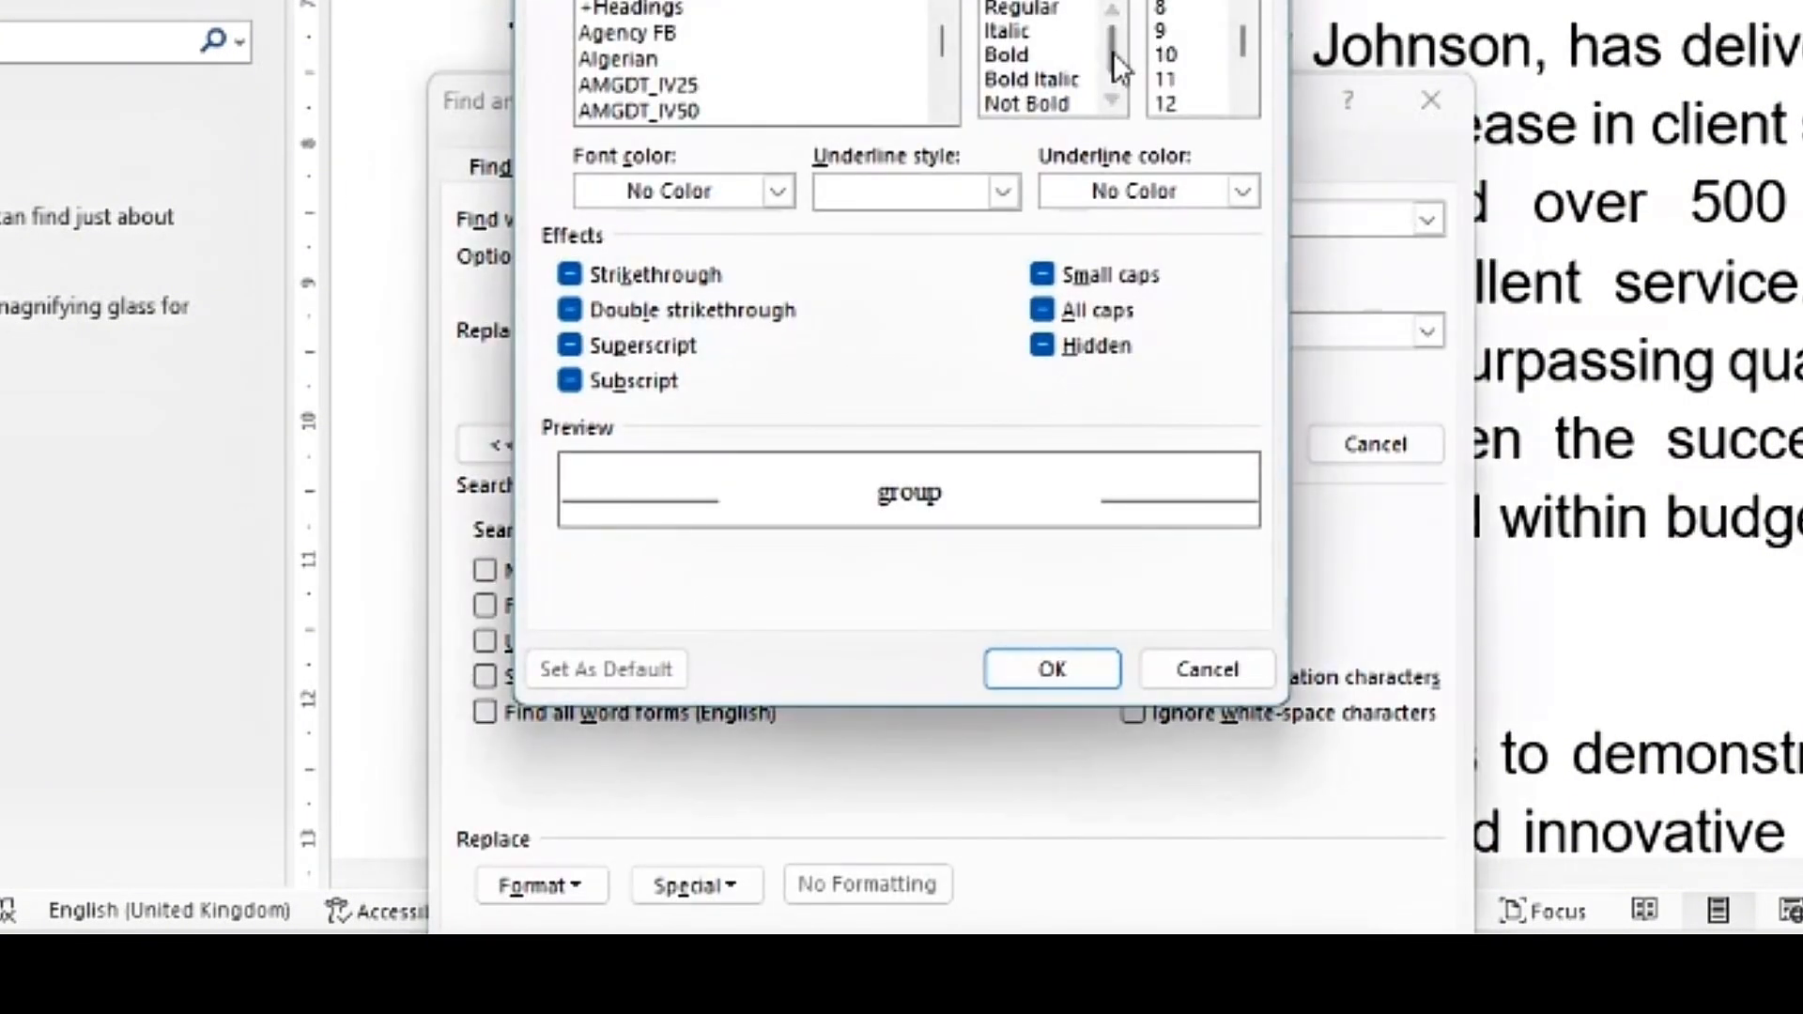
left_click(1010, 31)
left_click(1242, 192)
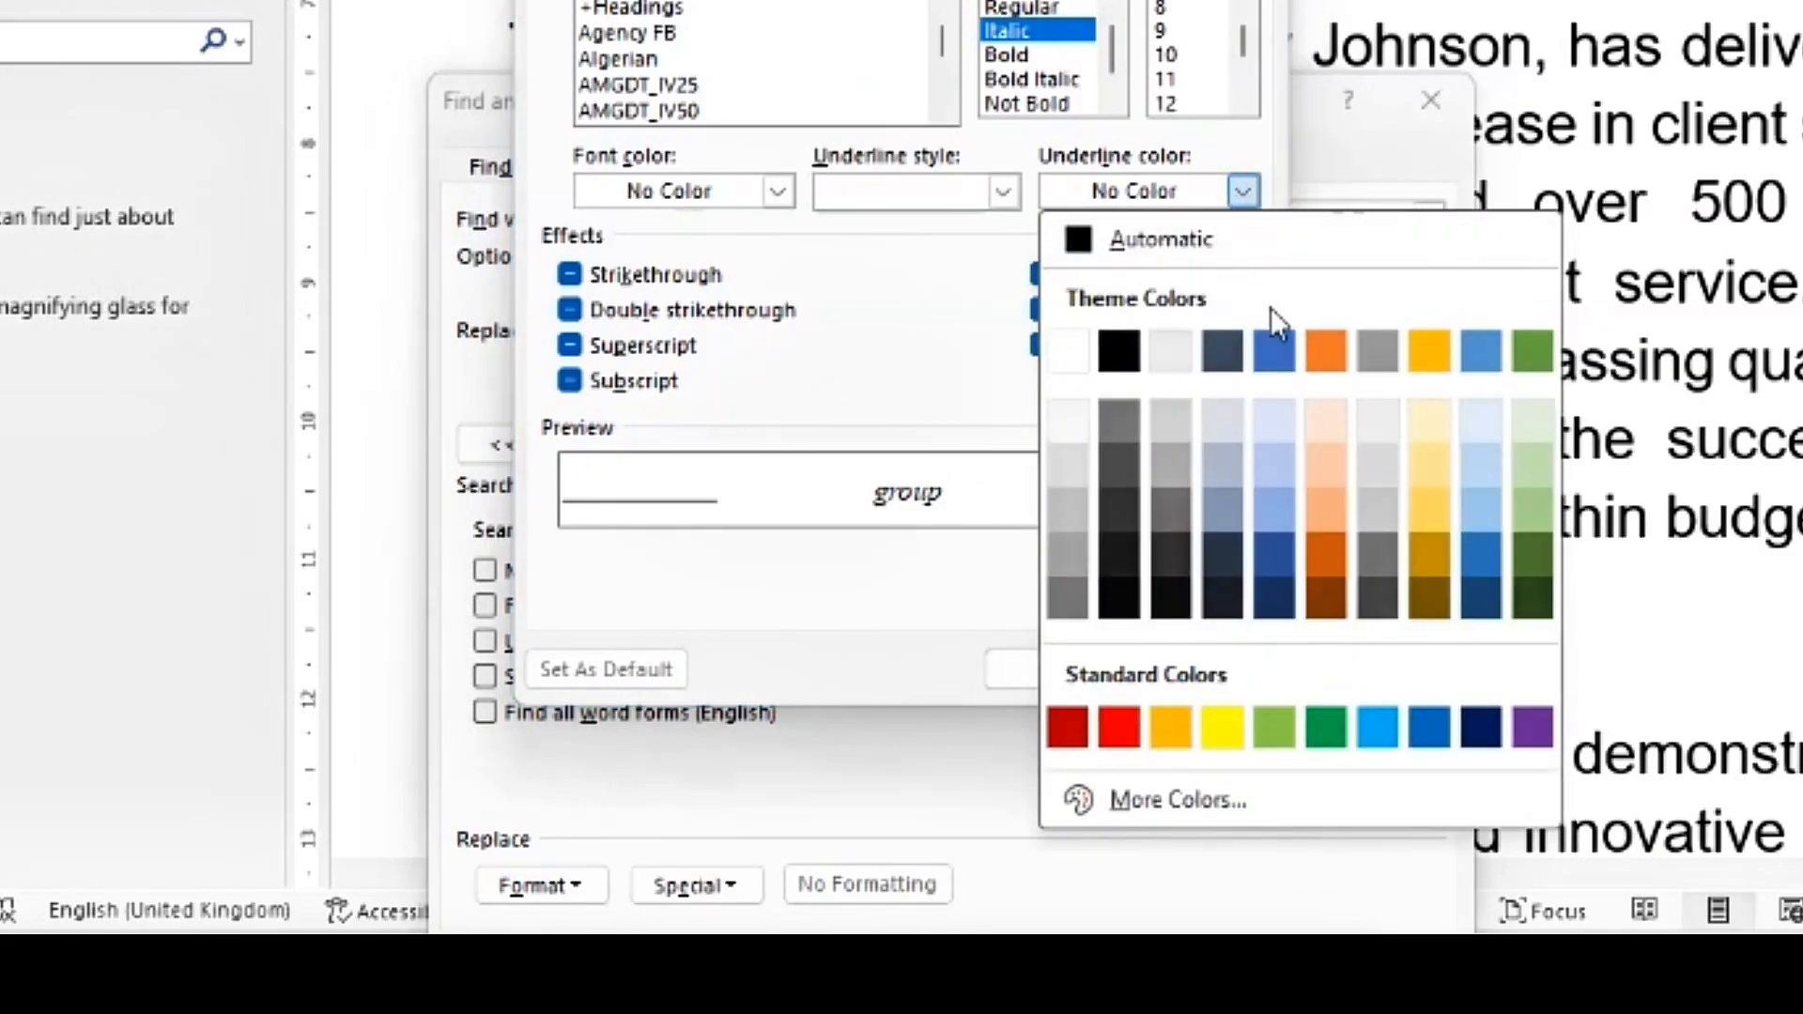
left_click(1344, 369)
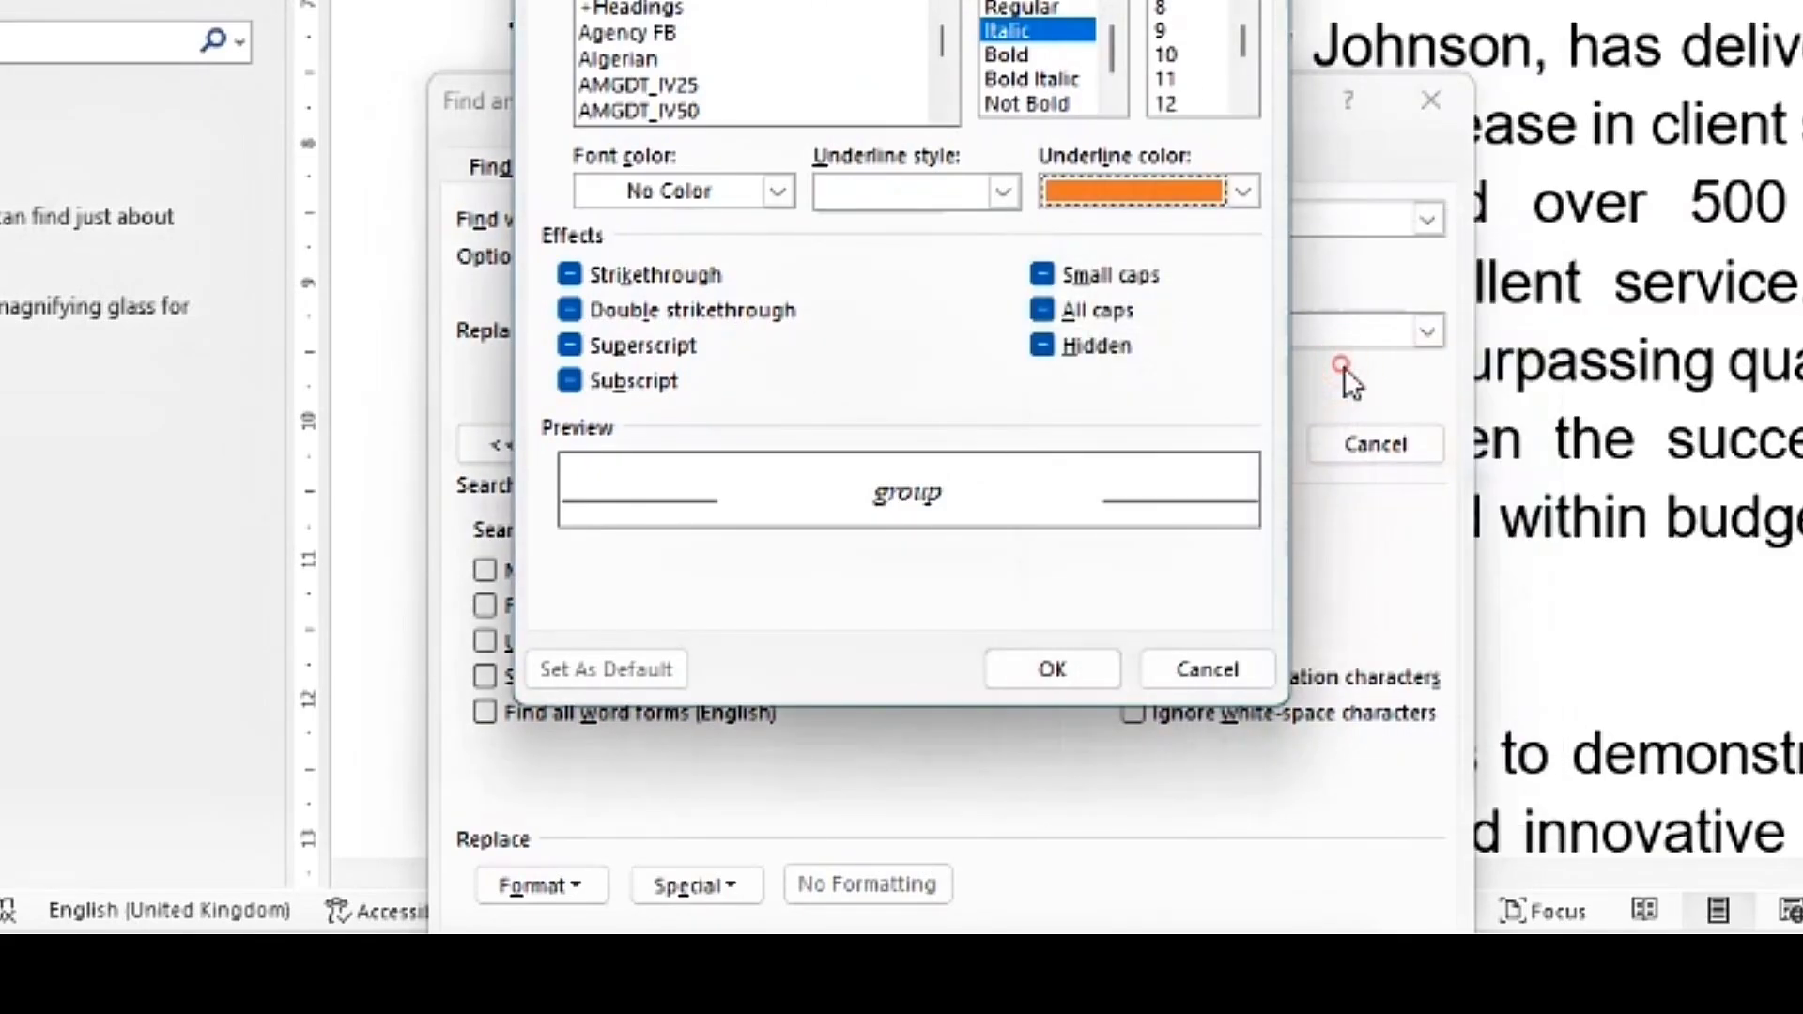
left_click(1039, 680)
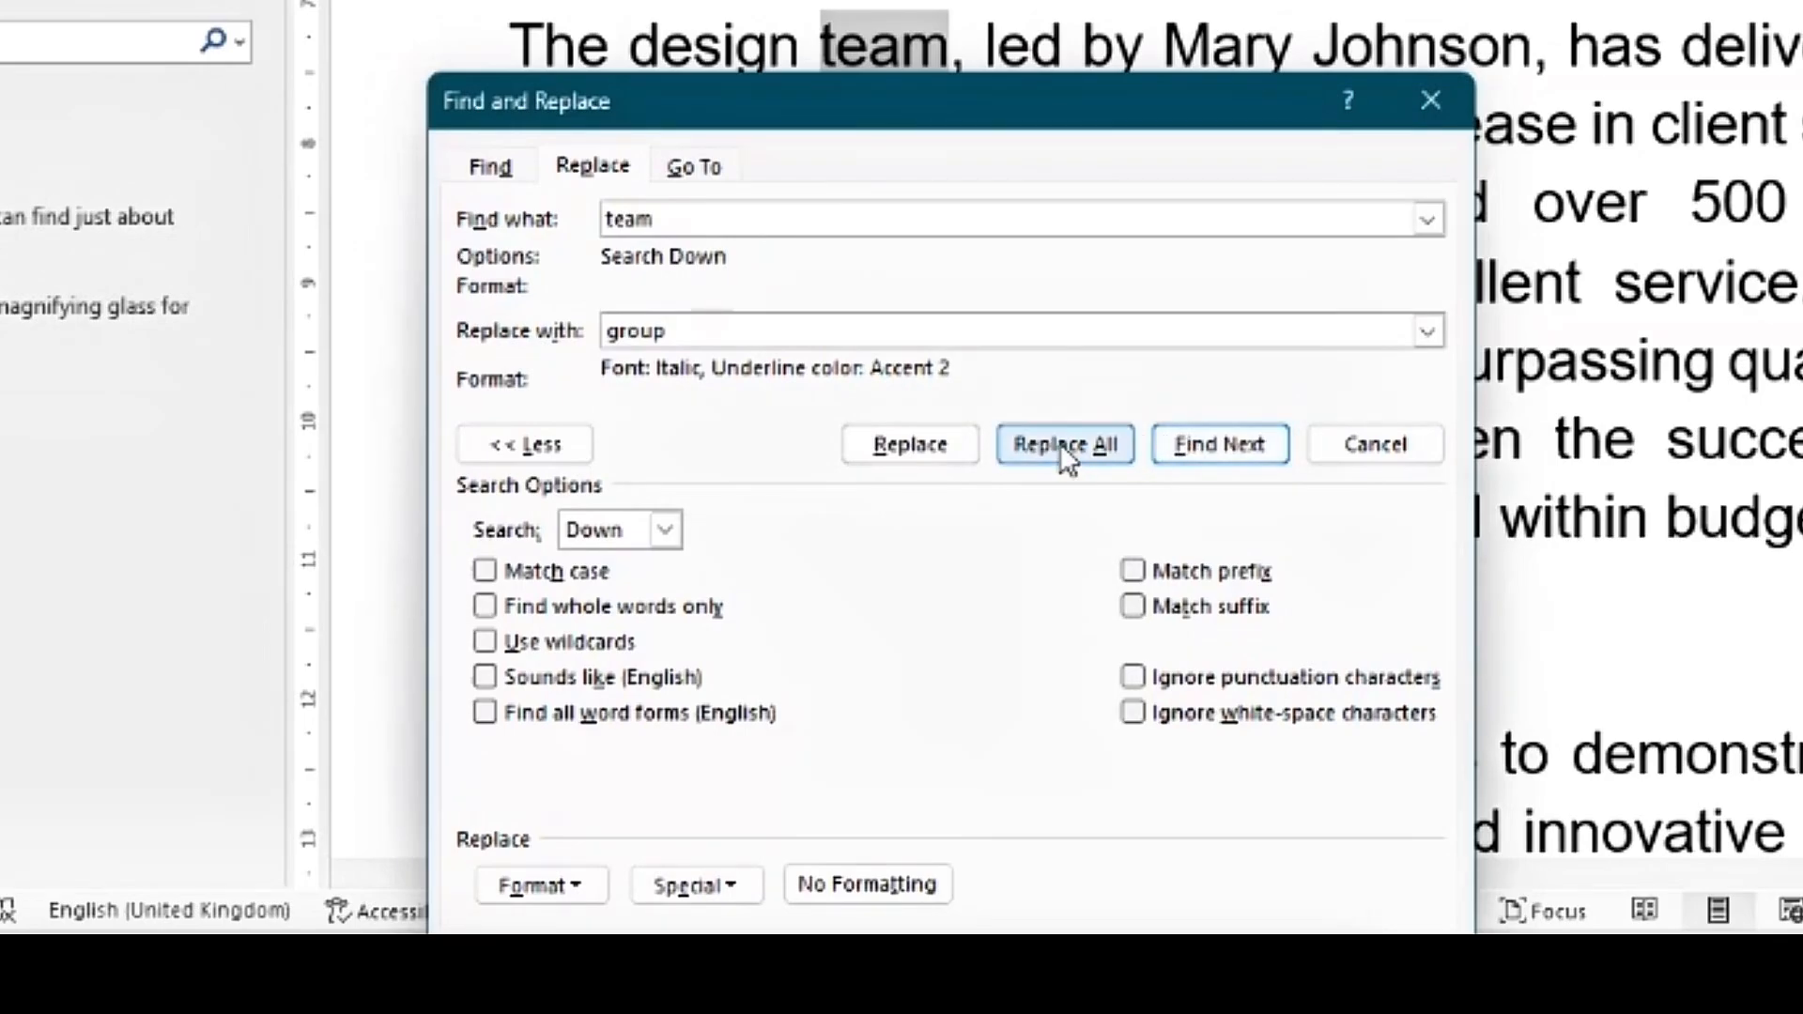
Replace the first "team" matches one by one with the formatted "group", moving the dialog clear of the document text
left_click(901, 445)
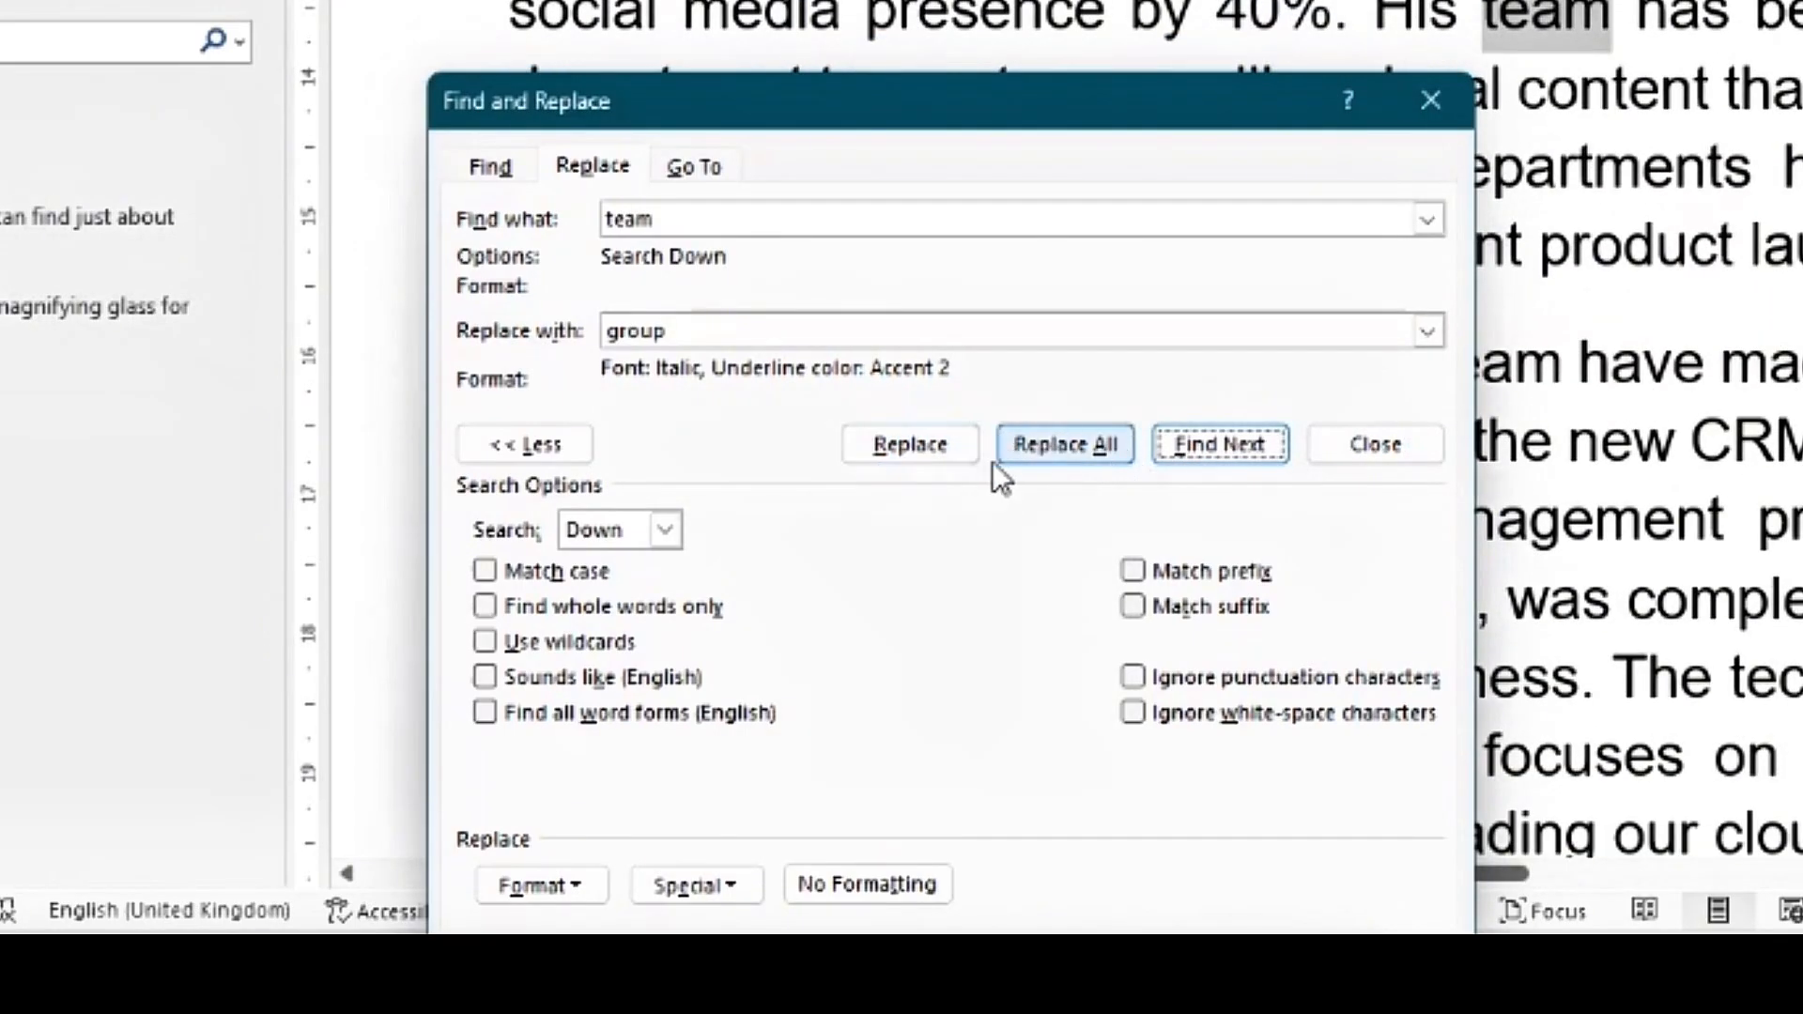
left_click(900, 445)
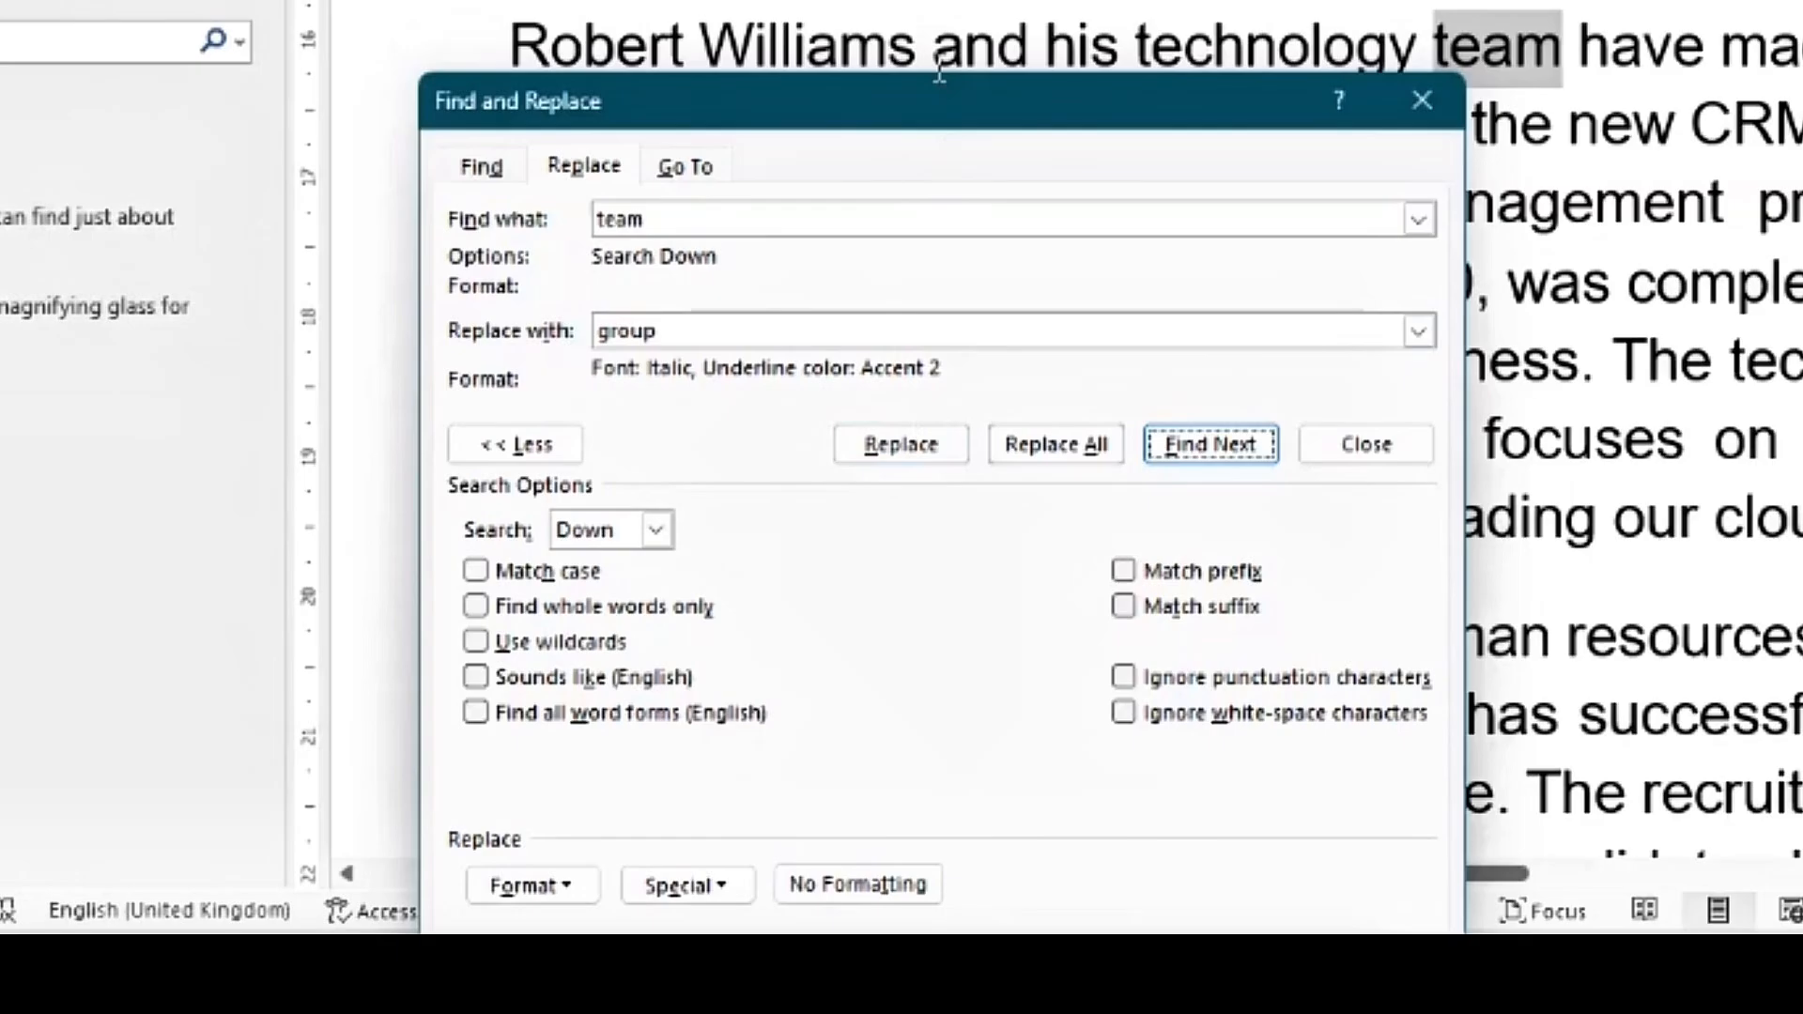
left_click_drag(918, 111, 260, 0)
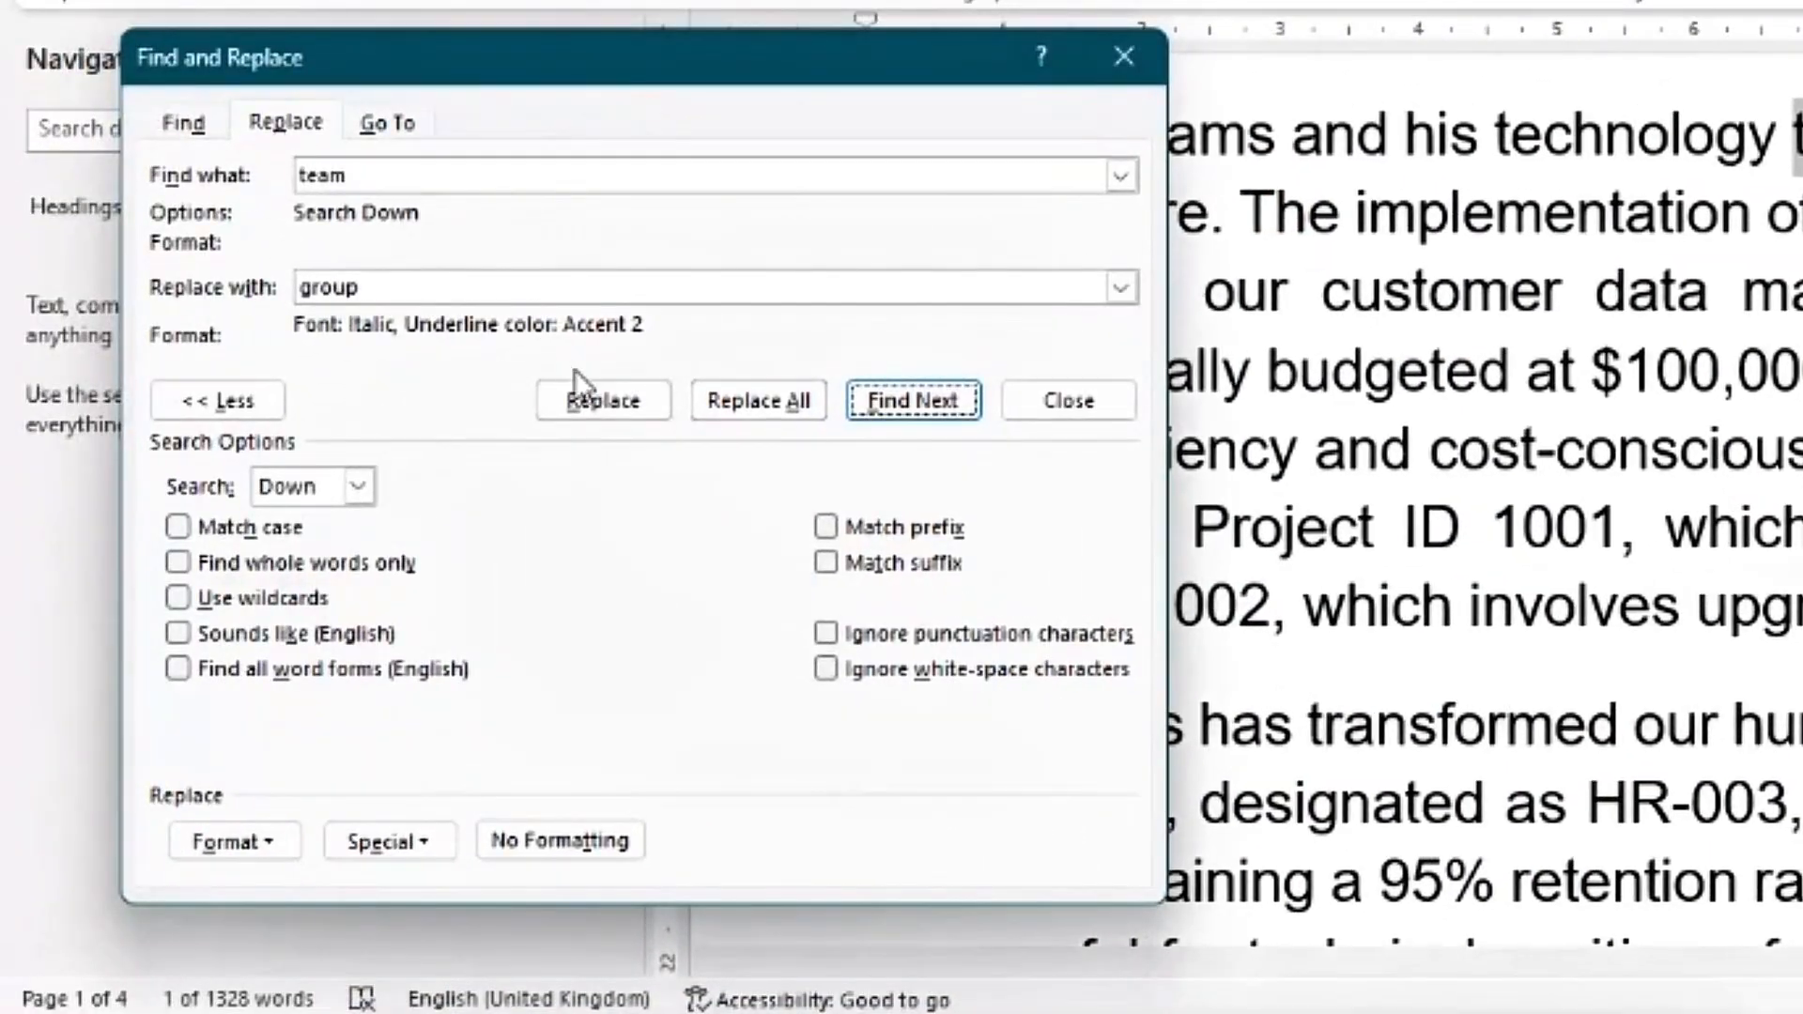
left_click(236, 317)
scroll(1443, 432, "up", 3)
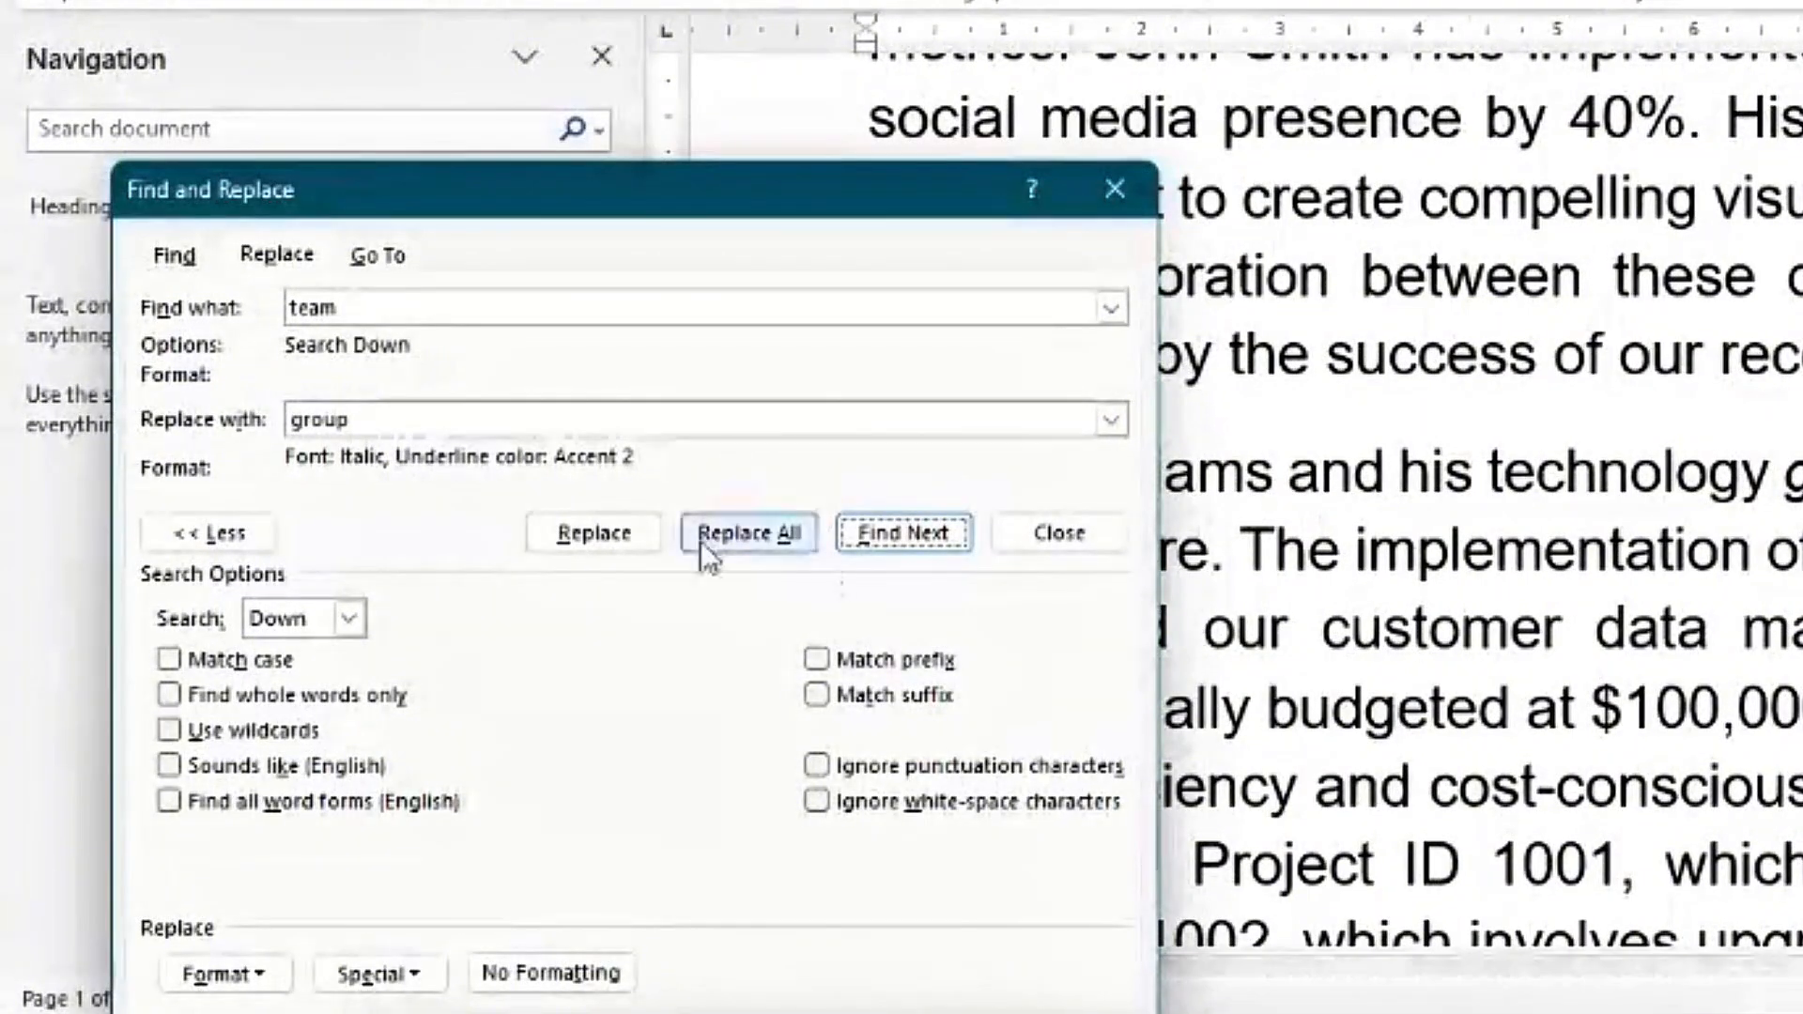
Continue replacing "team" one match at a time up to "Team leaders" in the Communication and Contact Information section
left_click(573, 539)
left_click(572, 539)
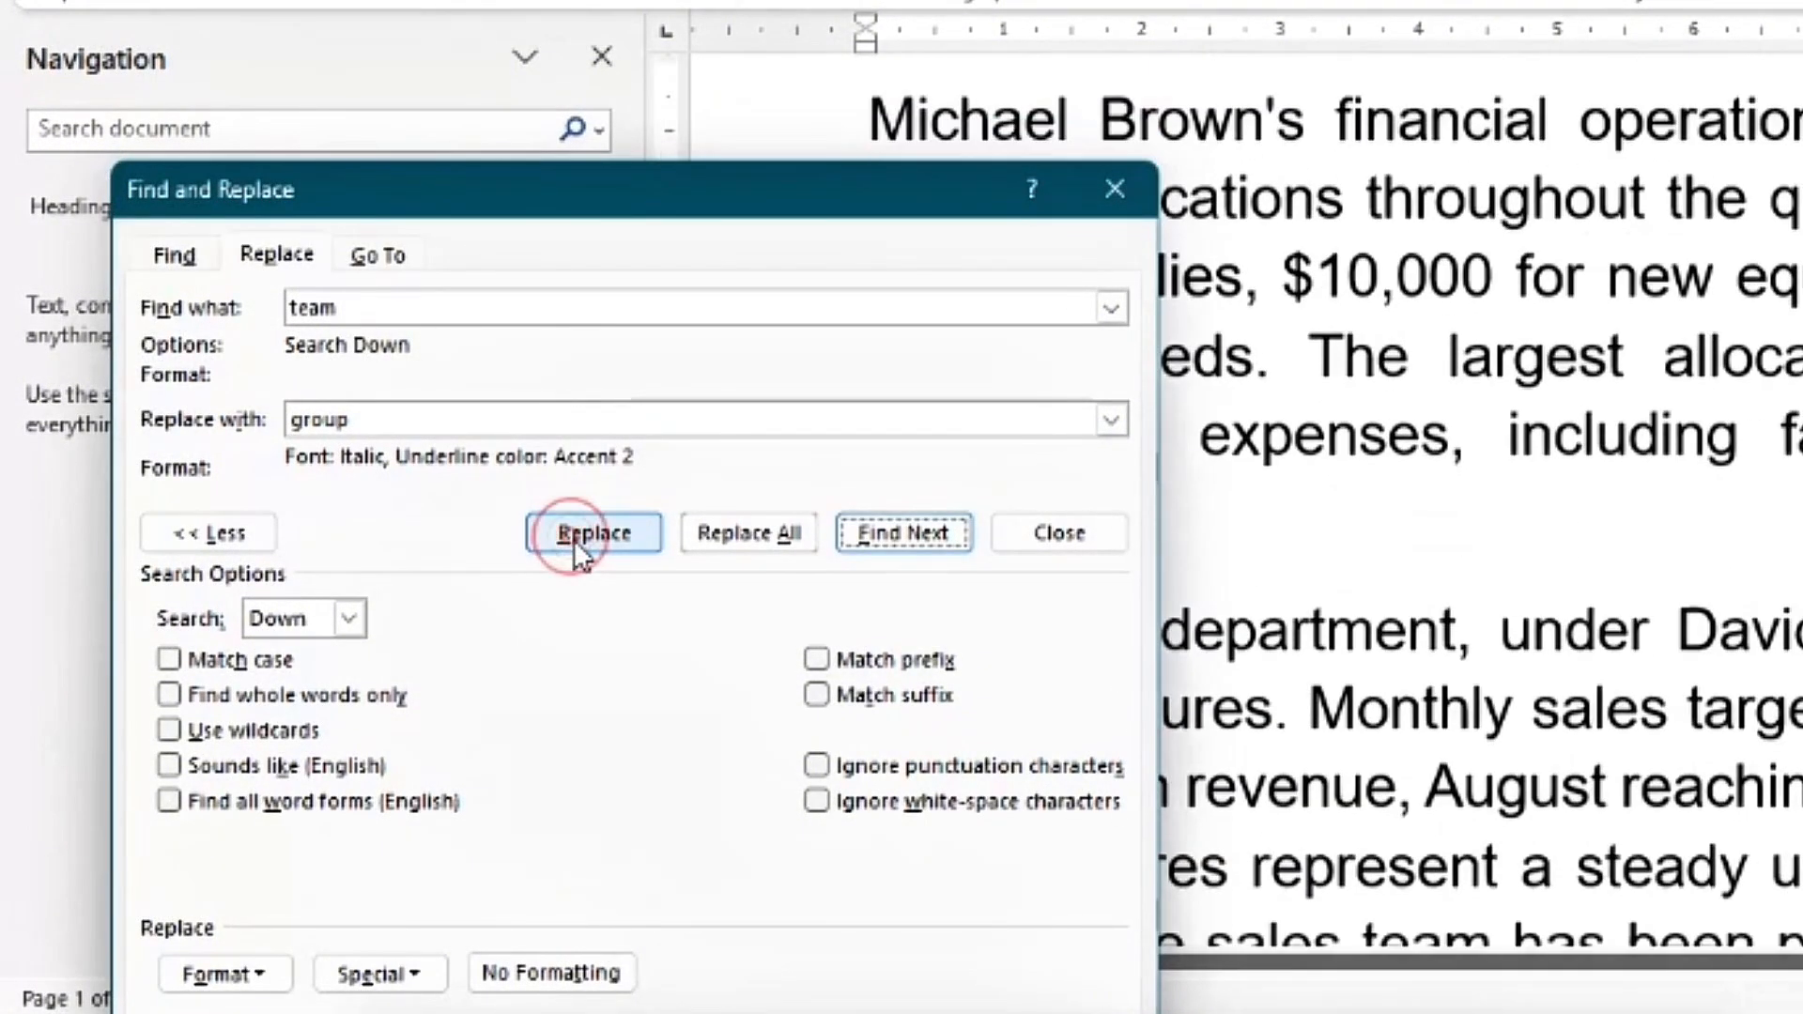
scroll(1390, 487, "up", 6)
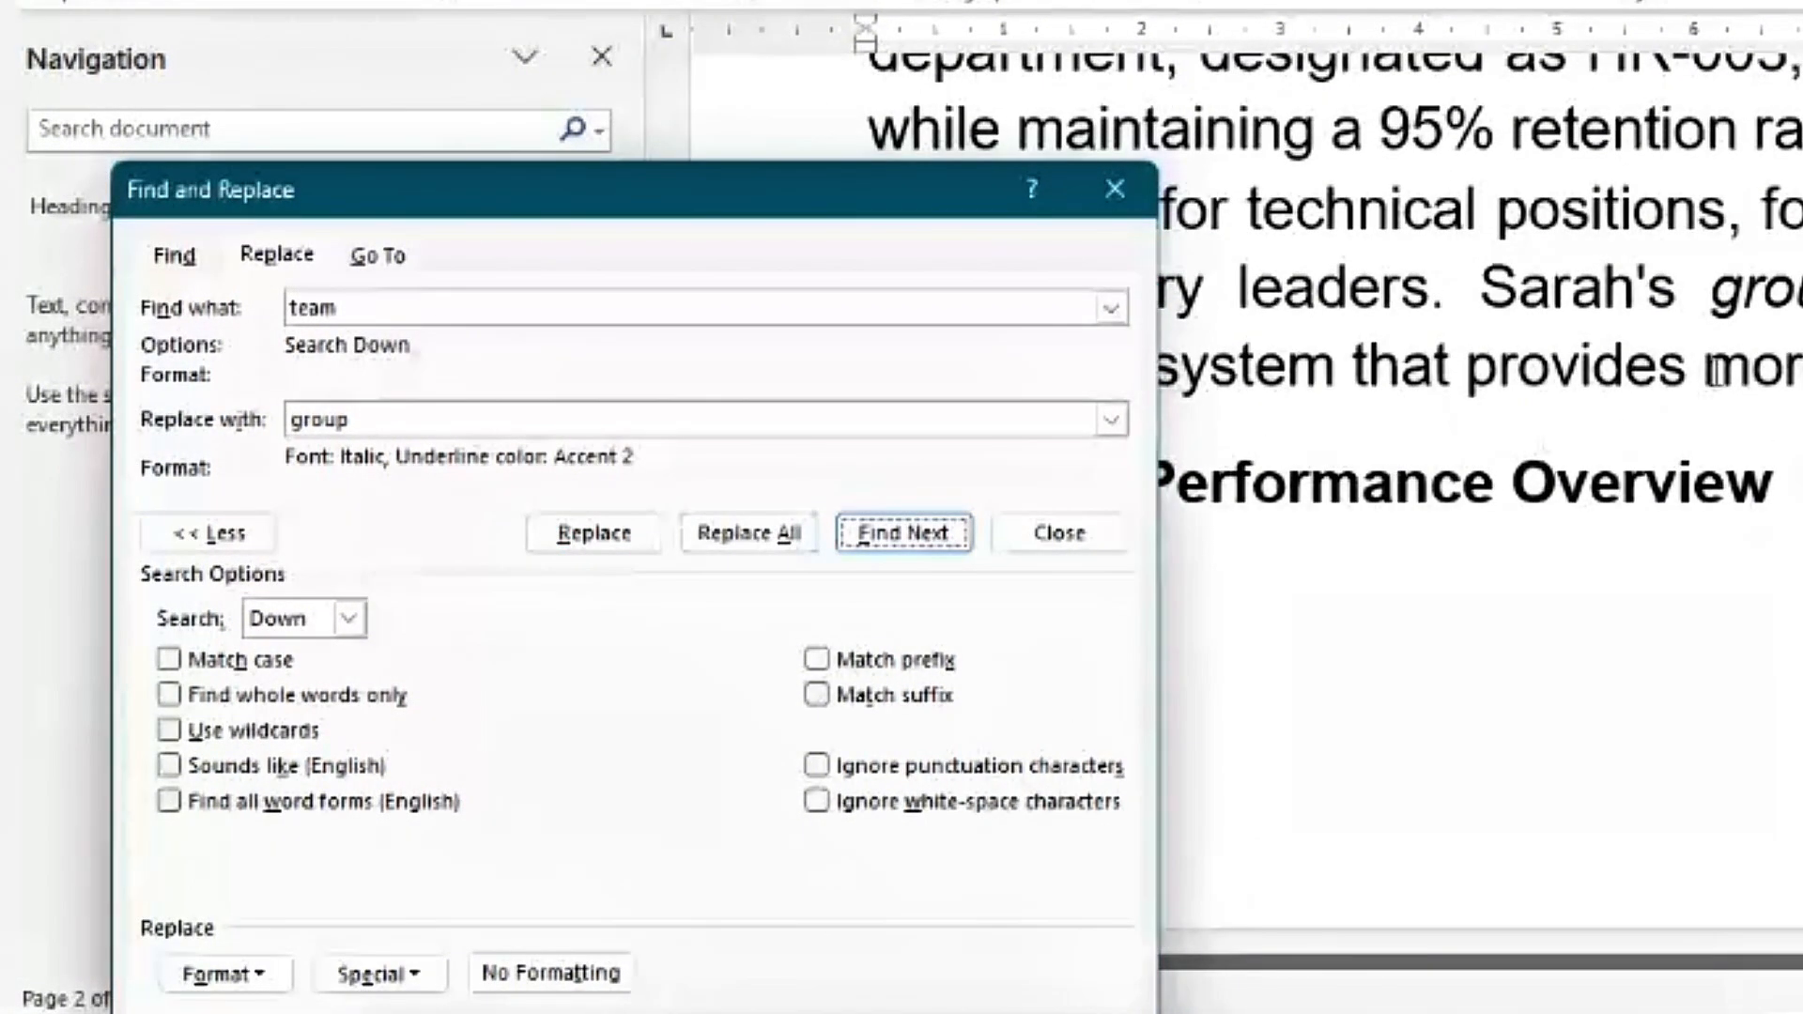
left_click(605, 538)
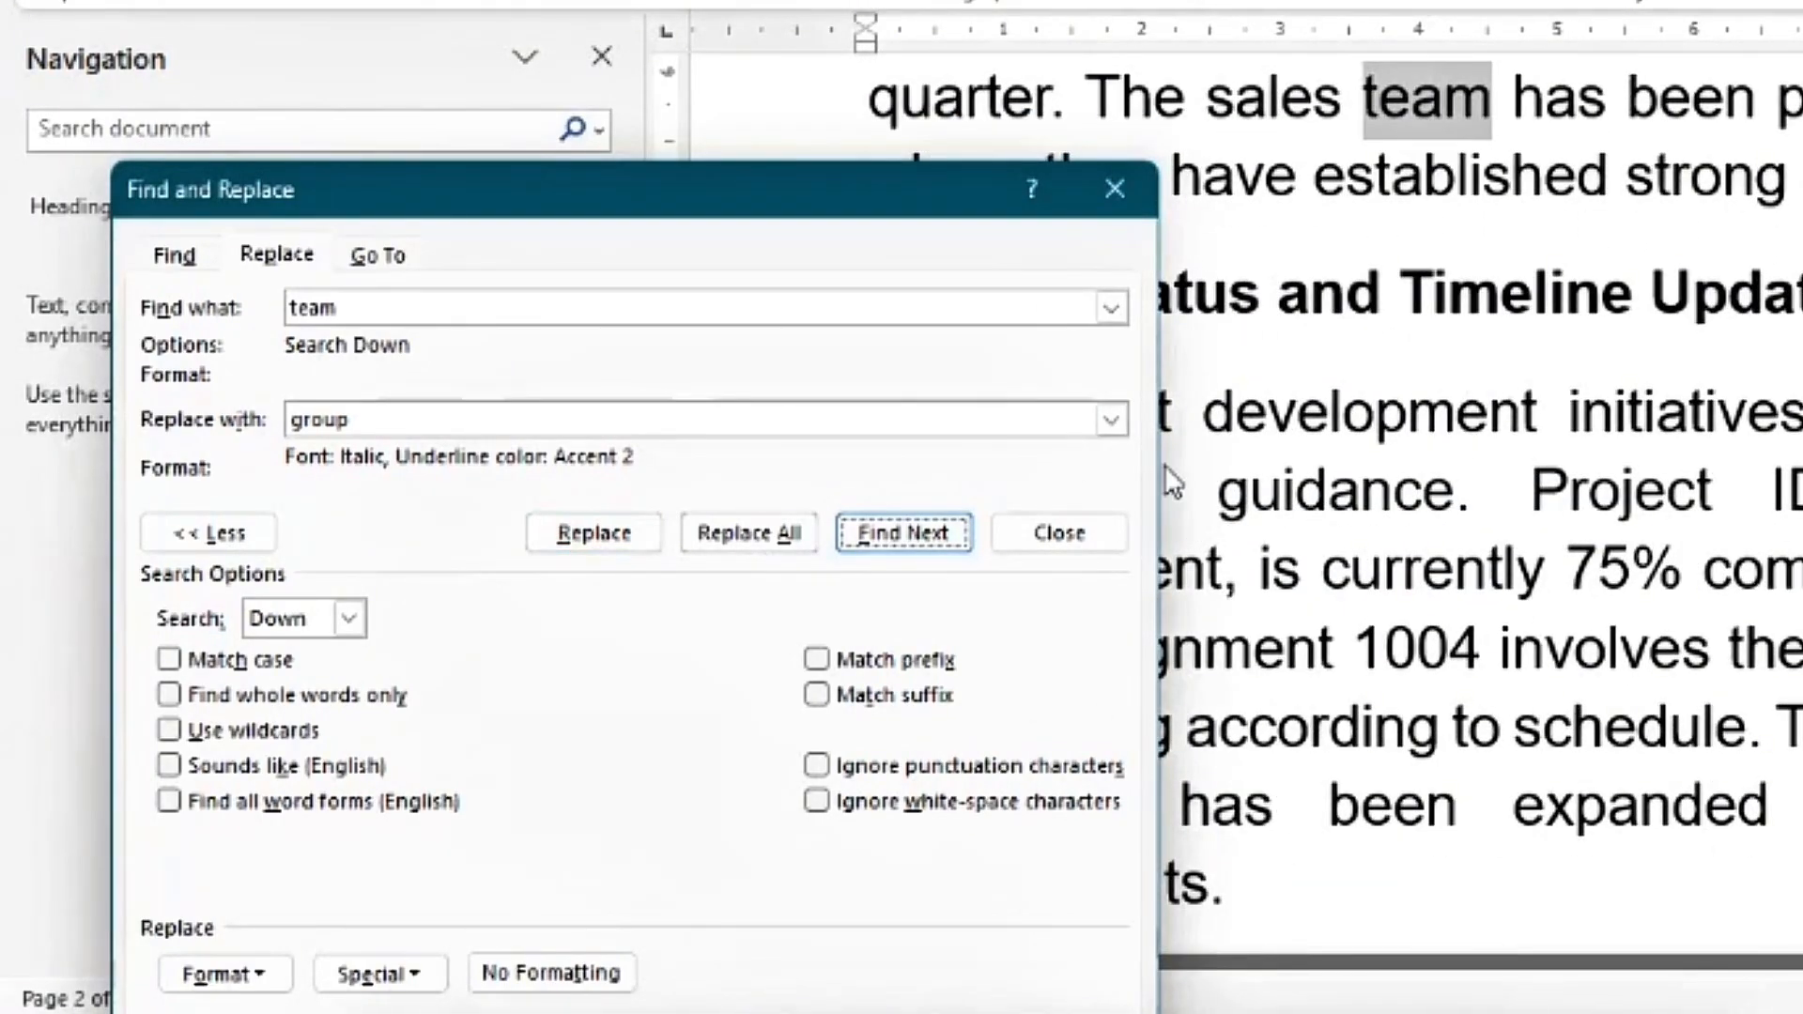
left_click(596, 524)
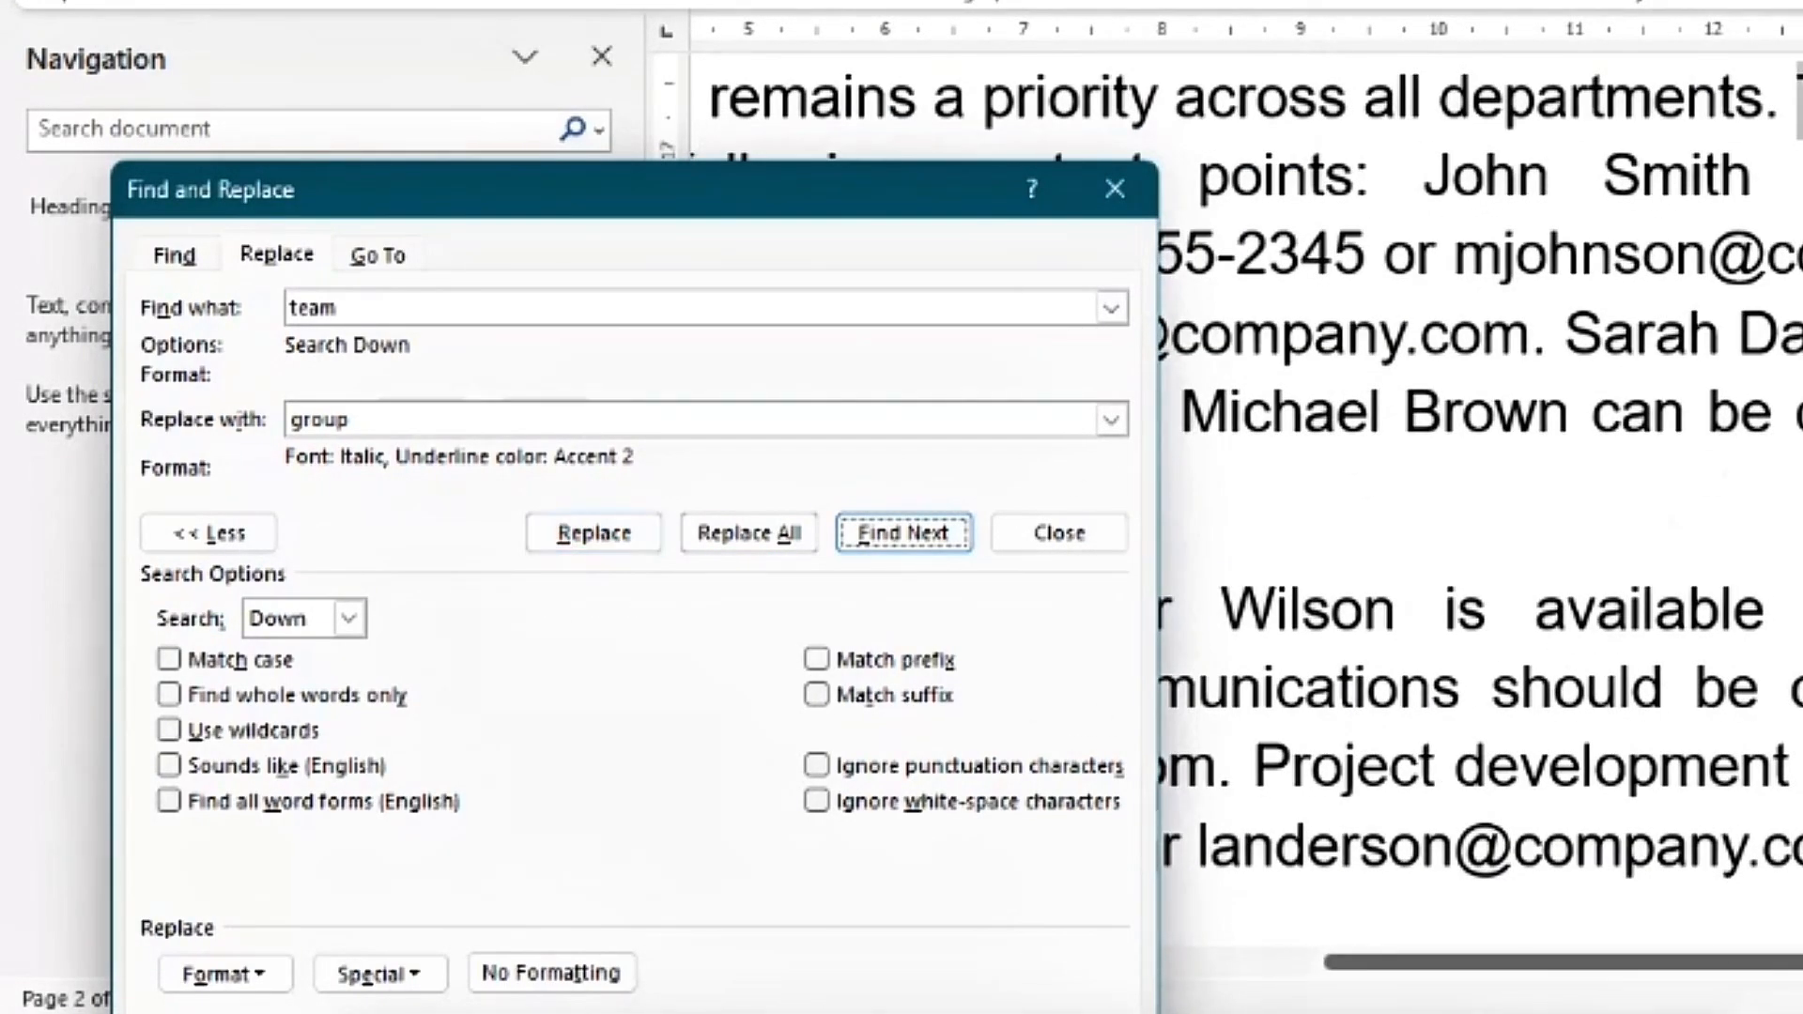
left_click(588, 541)
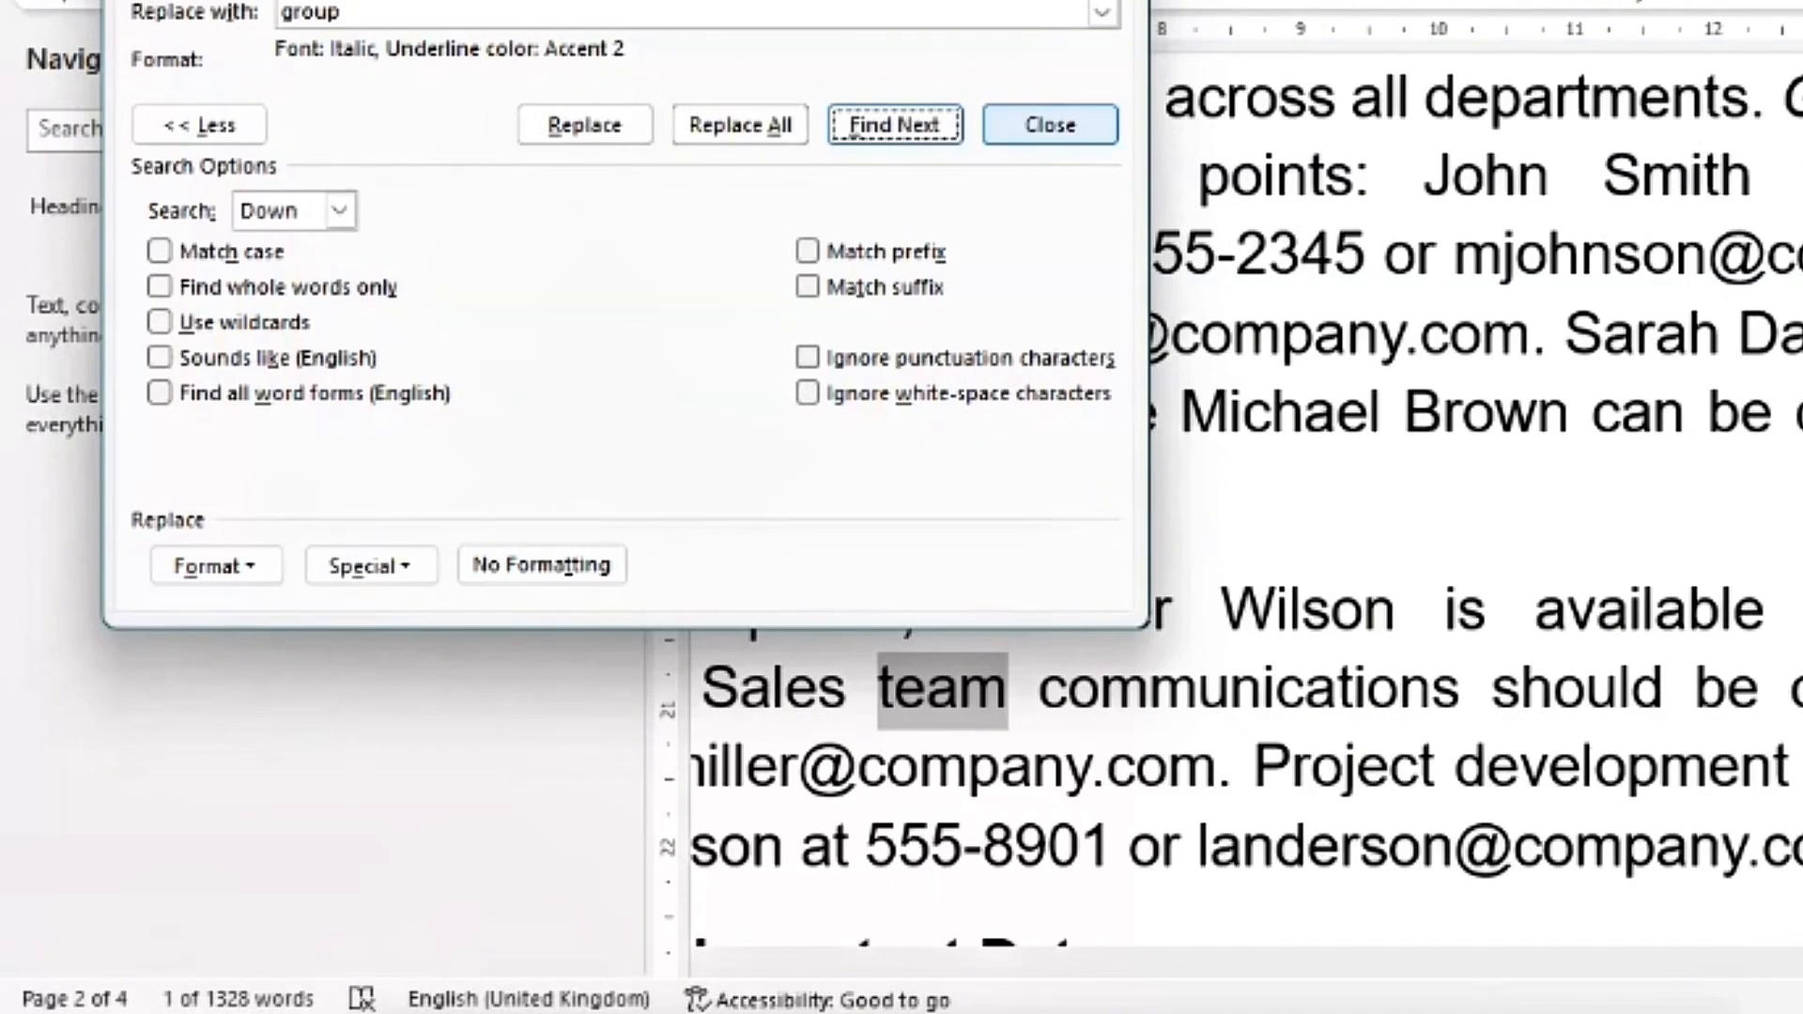
Stop replacing "team" at the "Sales team communications" match and close the Navigation pane and the Find and Replace dialog
left_click_drag(89, 0, 1157, 7)
left_click(602, 57)
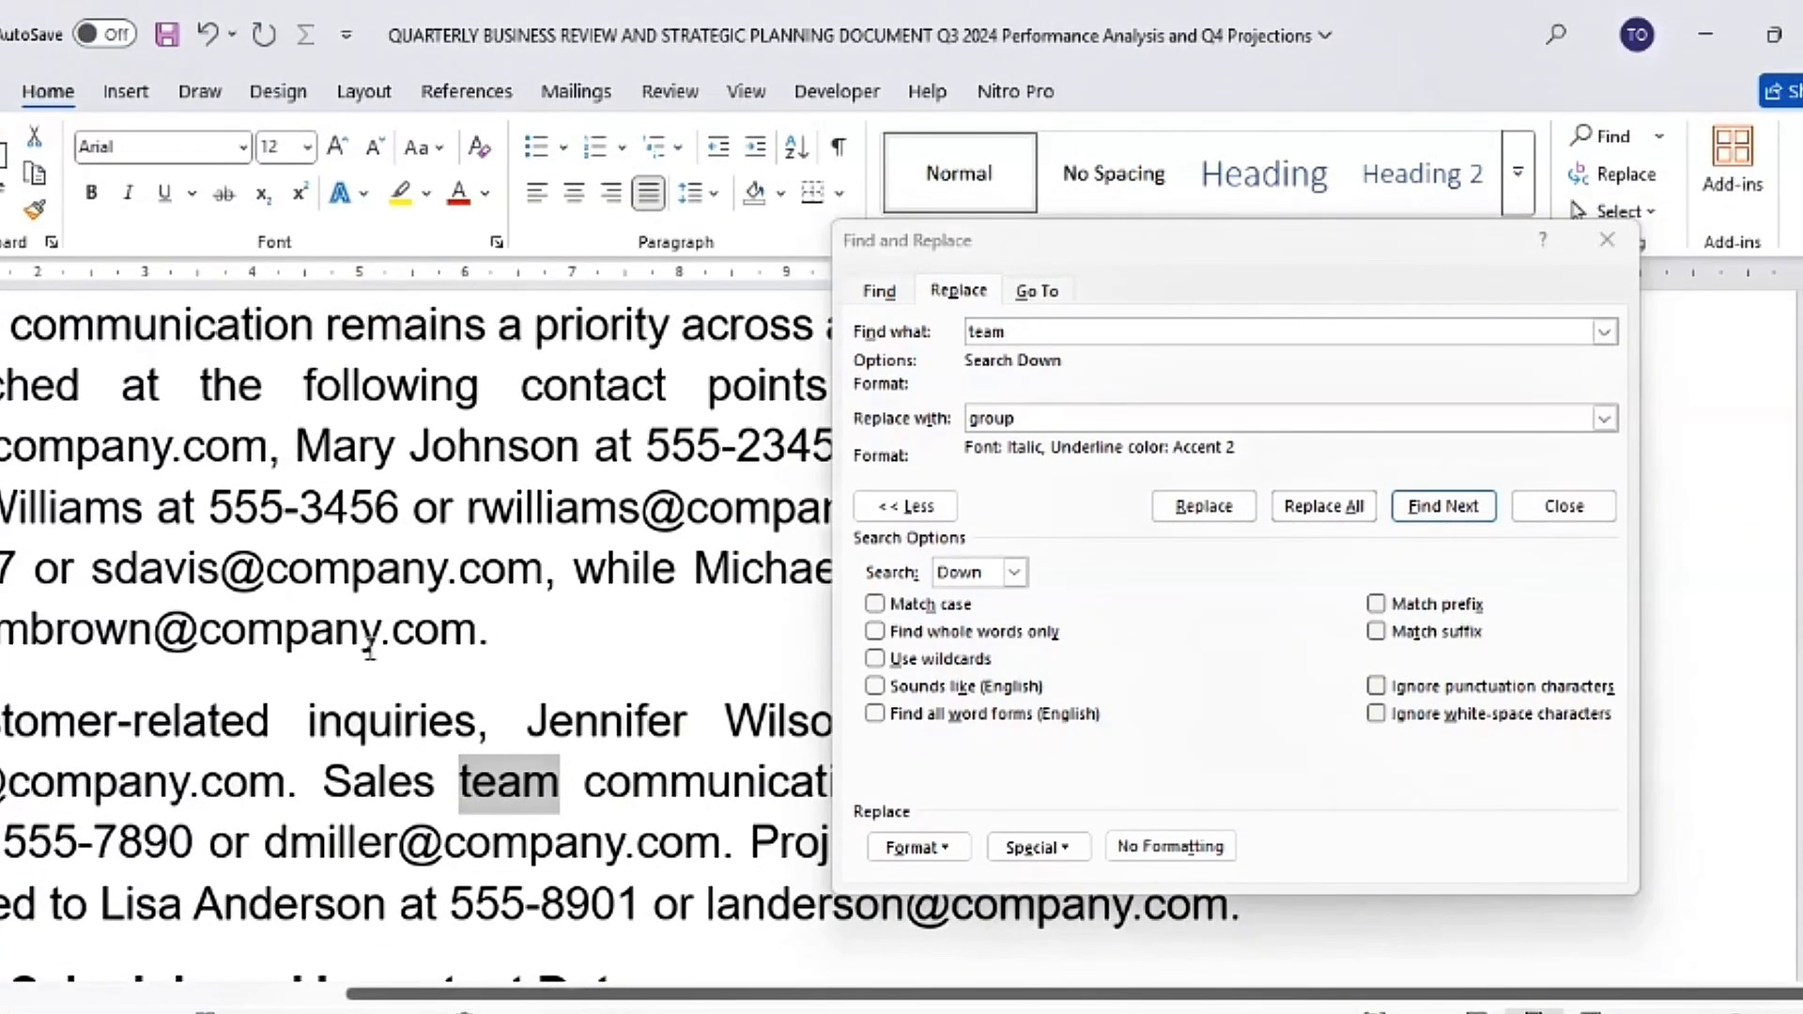
scroll(370, 651, "up", 3)
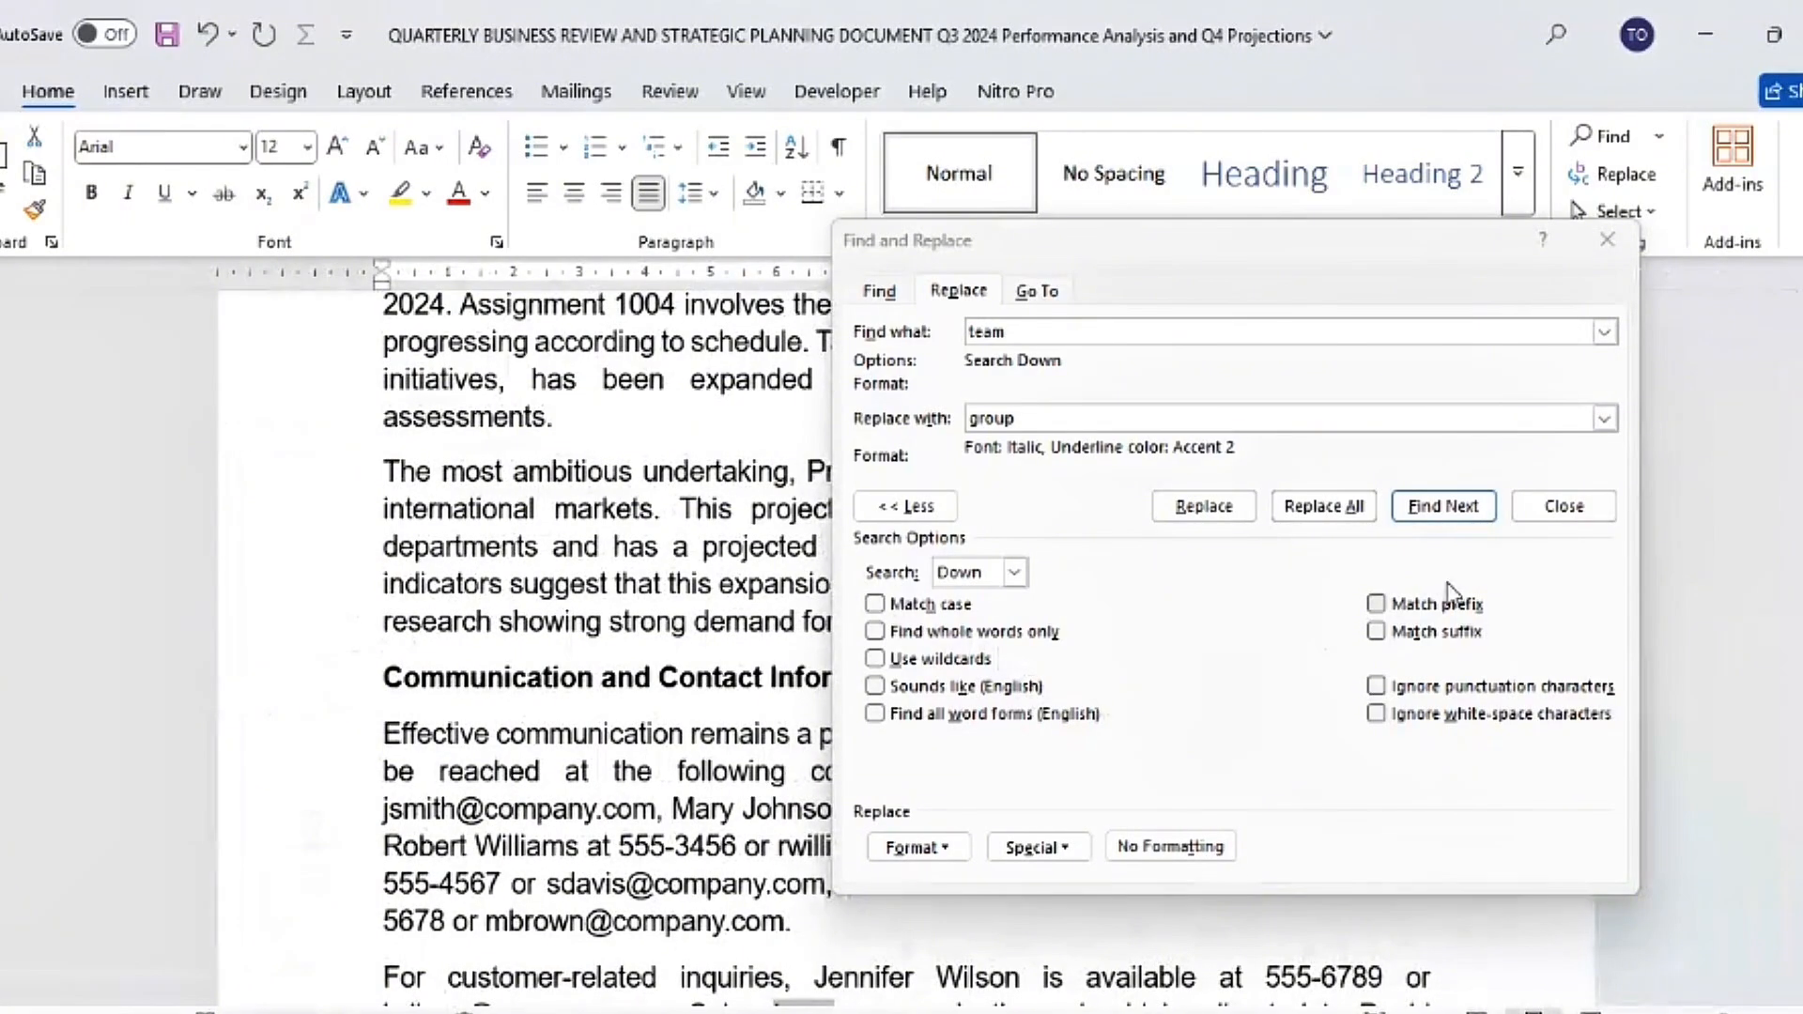
left_click(1607, 240)
scroll(797, 545, "up", 2)
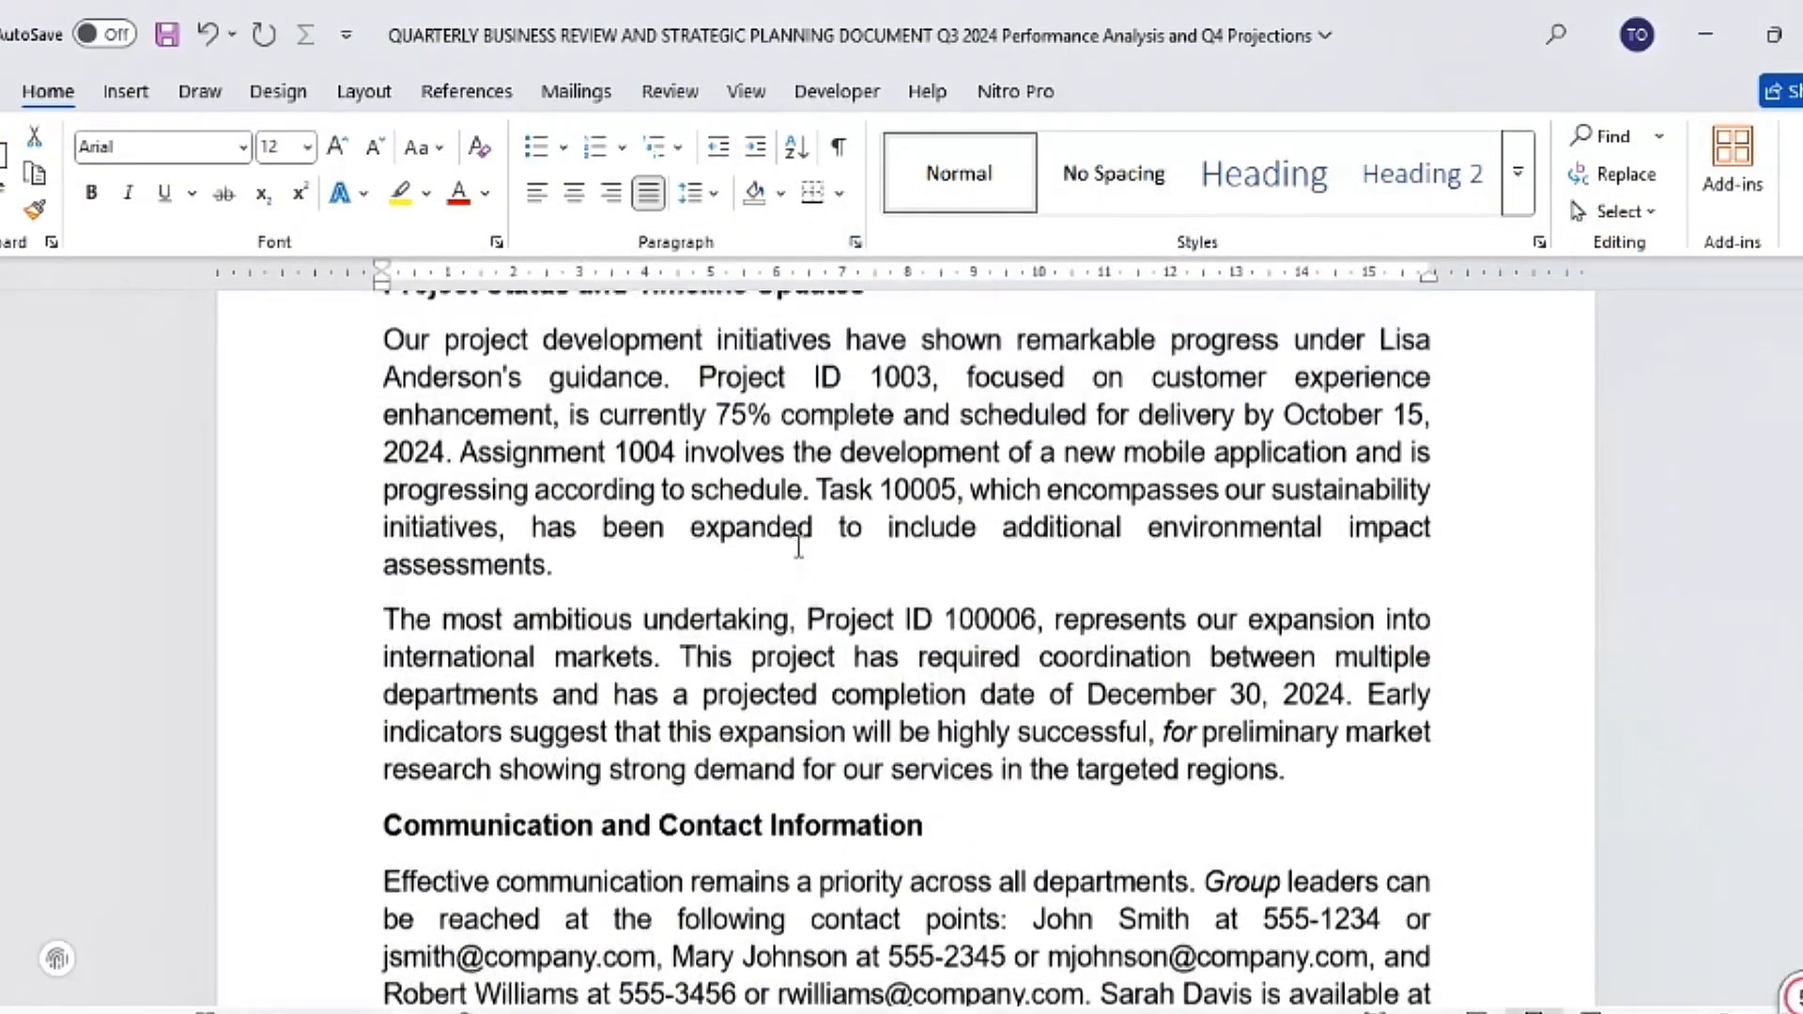
Copy the wildcard pattern "(<*>) (<*>)" from the end of the document and return to the earlier pages
scroll(798, 545, "down", 20)
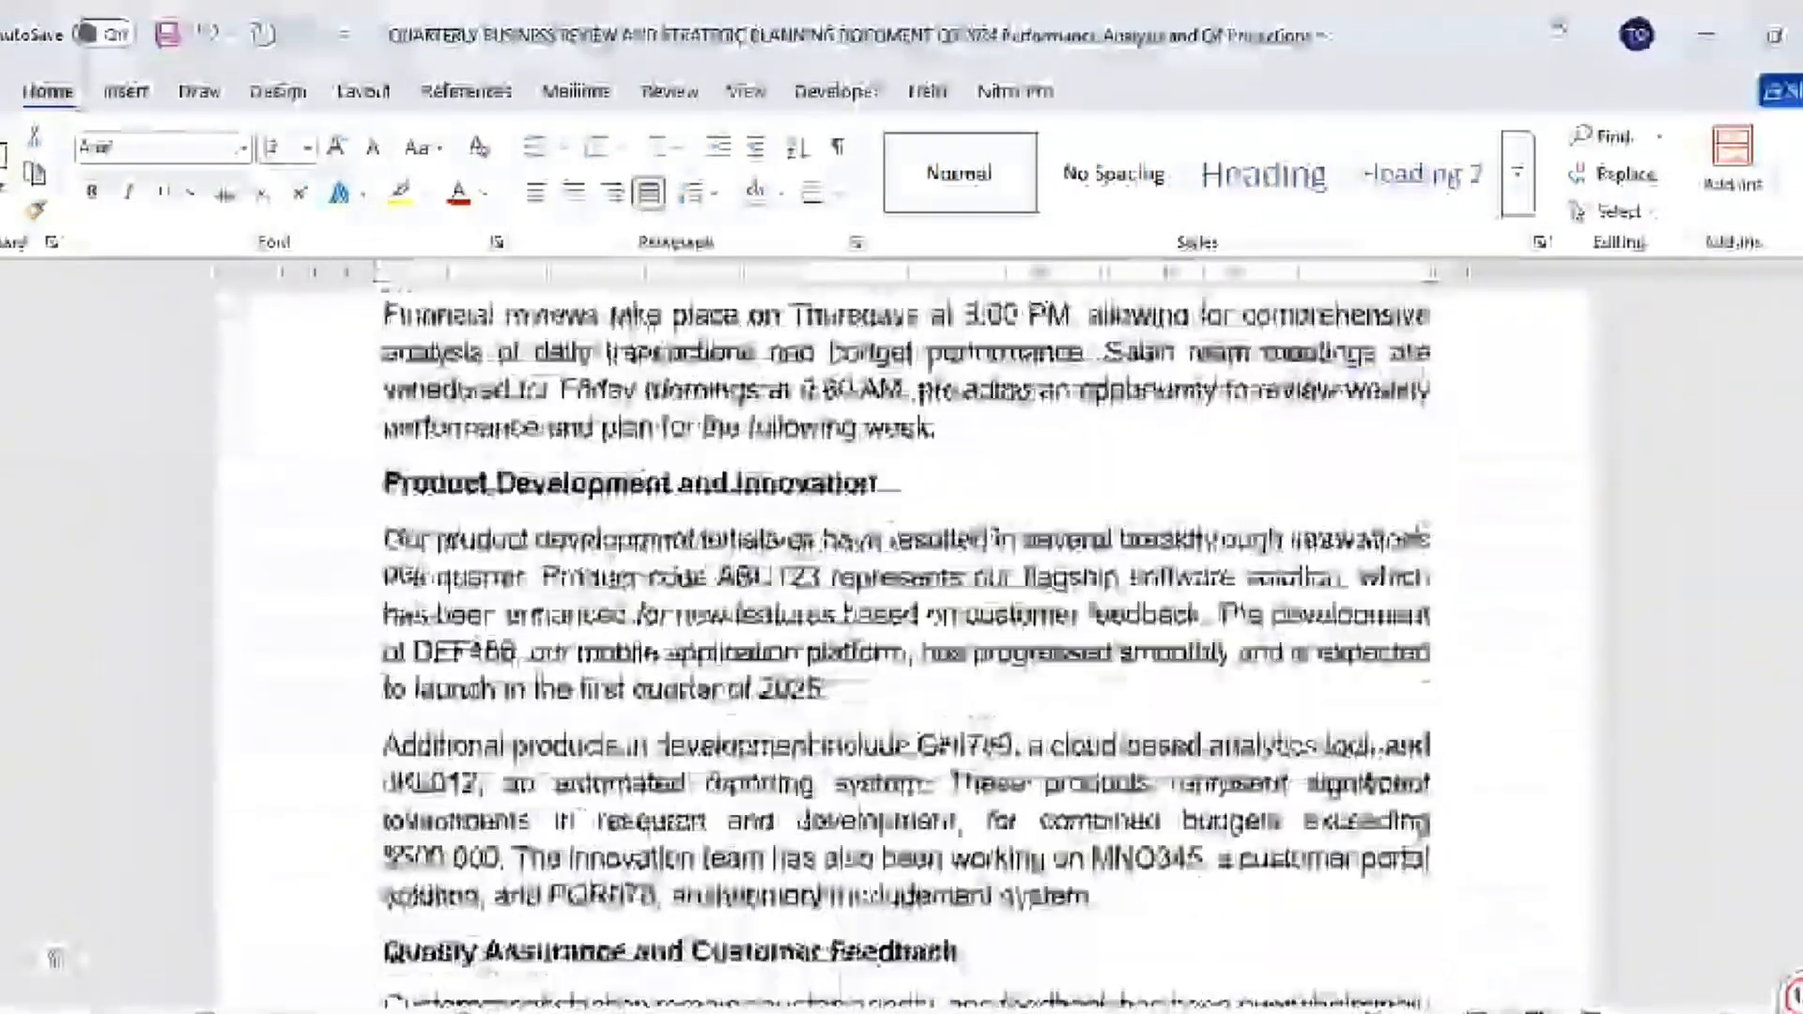
scroll(797, 545, "down", 3)
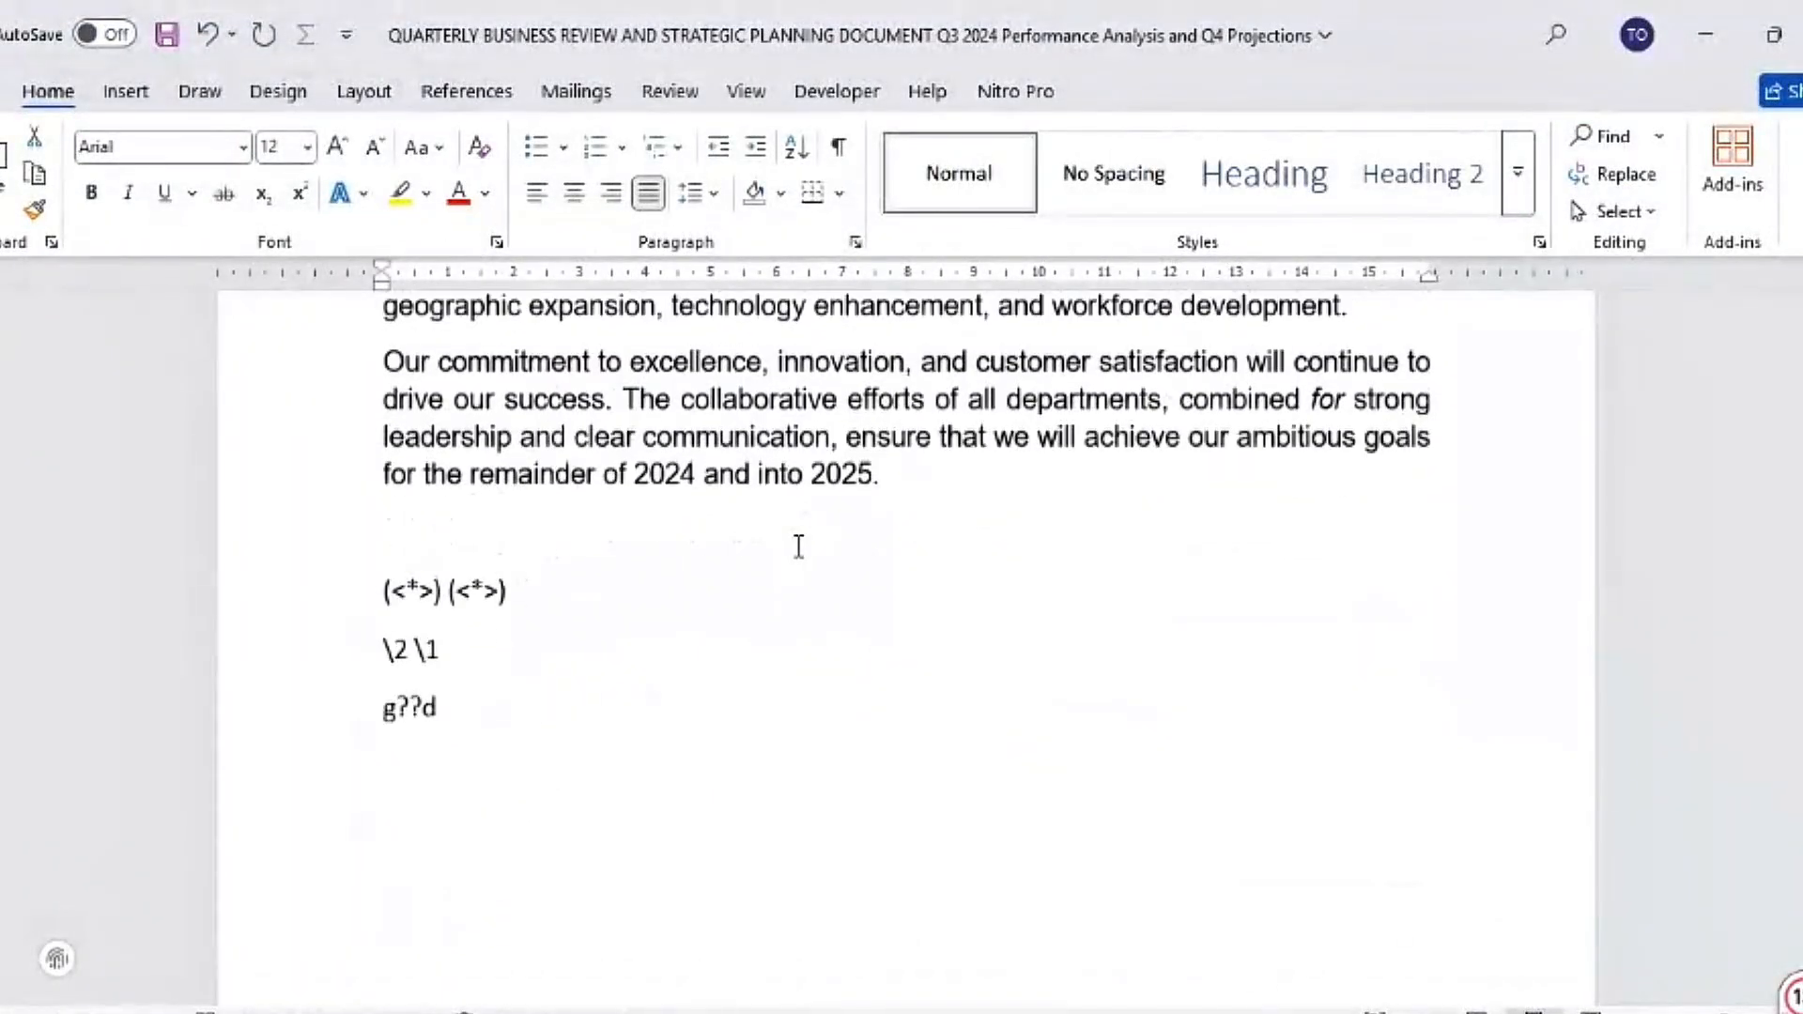
left_click(272, 636)
key("ctrl+c")
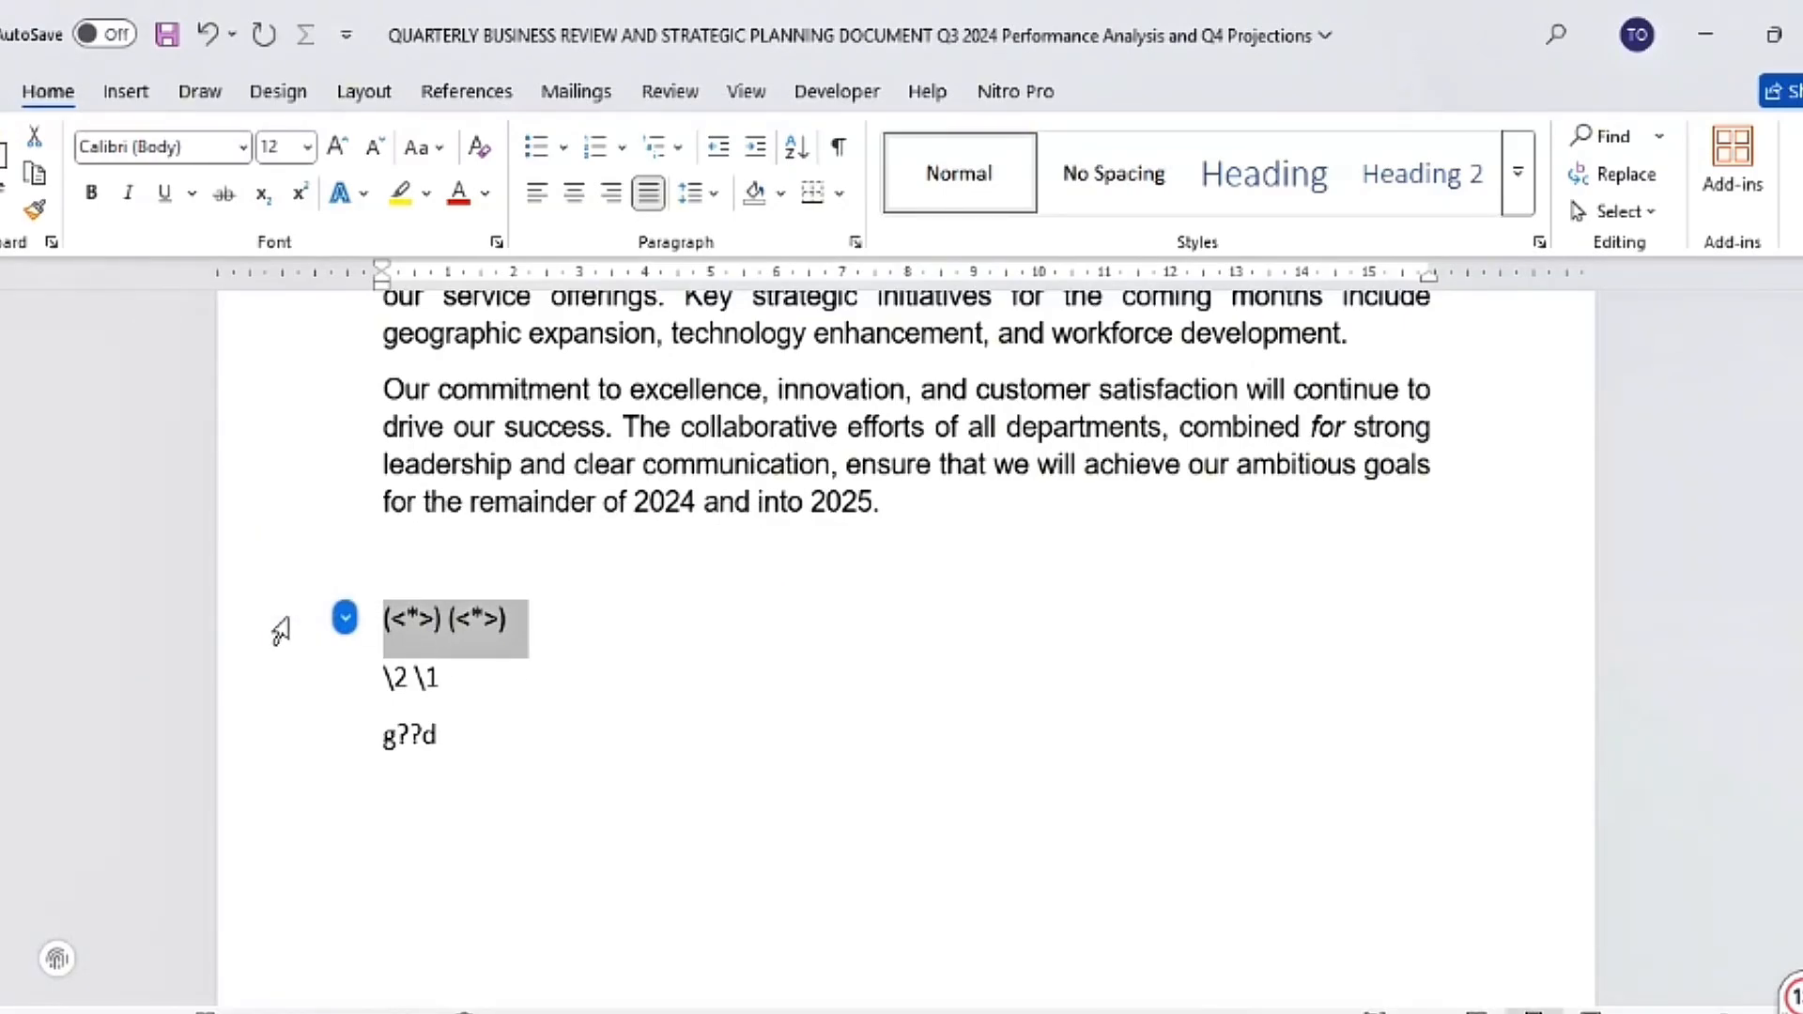
scroll(1012, 389, "up", 20)
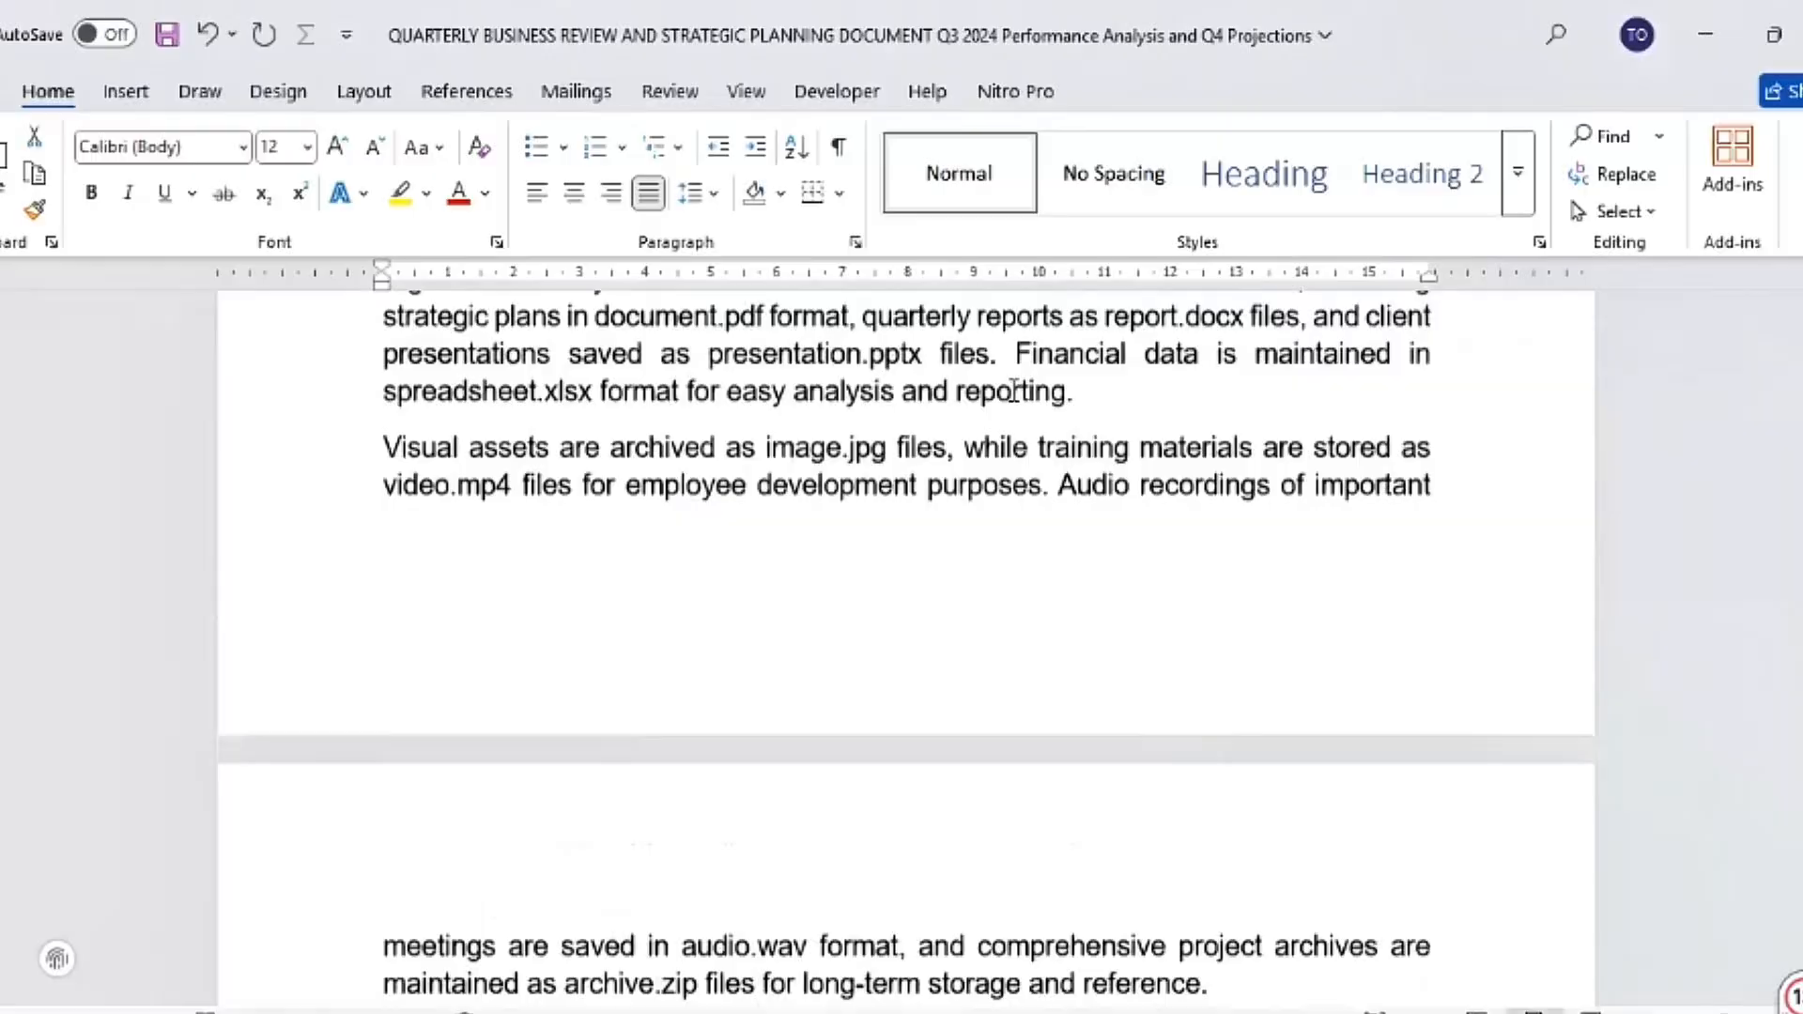
scroll(928, 691, "up", 15)
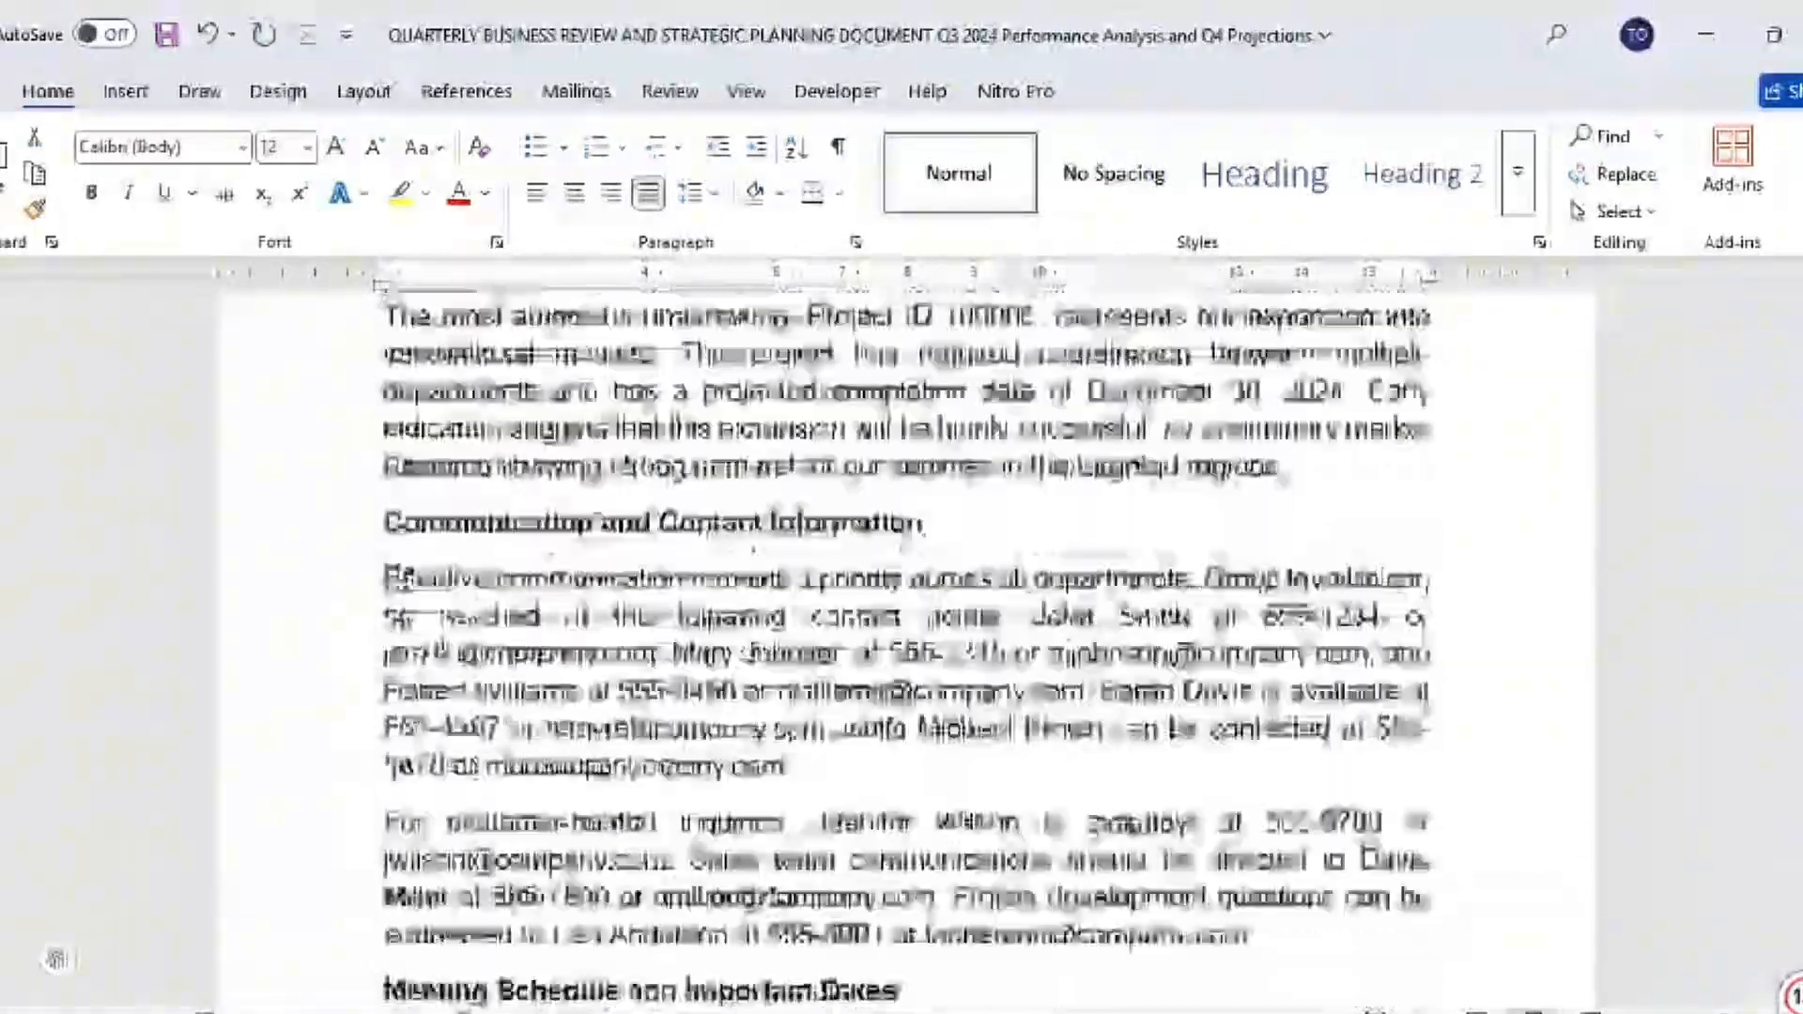
Open Find and Replace, enable wildcards and set the search pattern to the copied "(<*>) (<*>)"
scroll(928, 690, "up", 1)
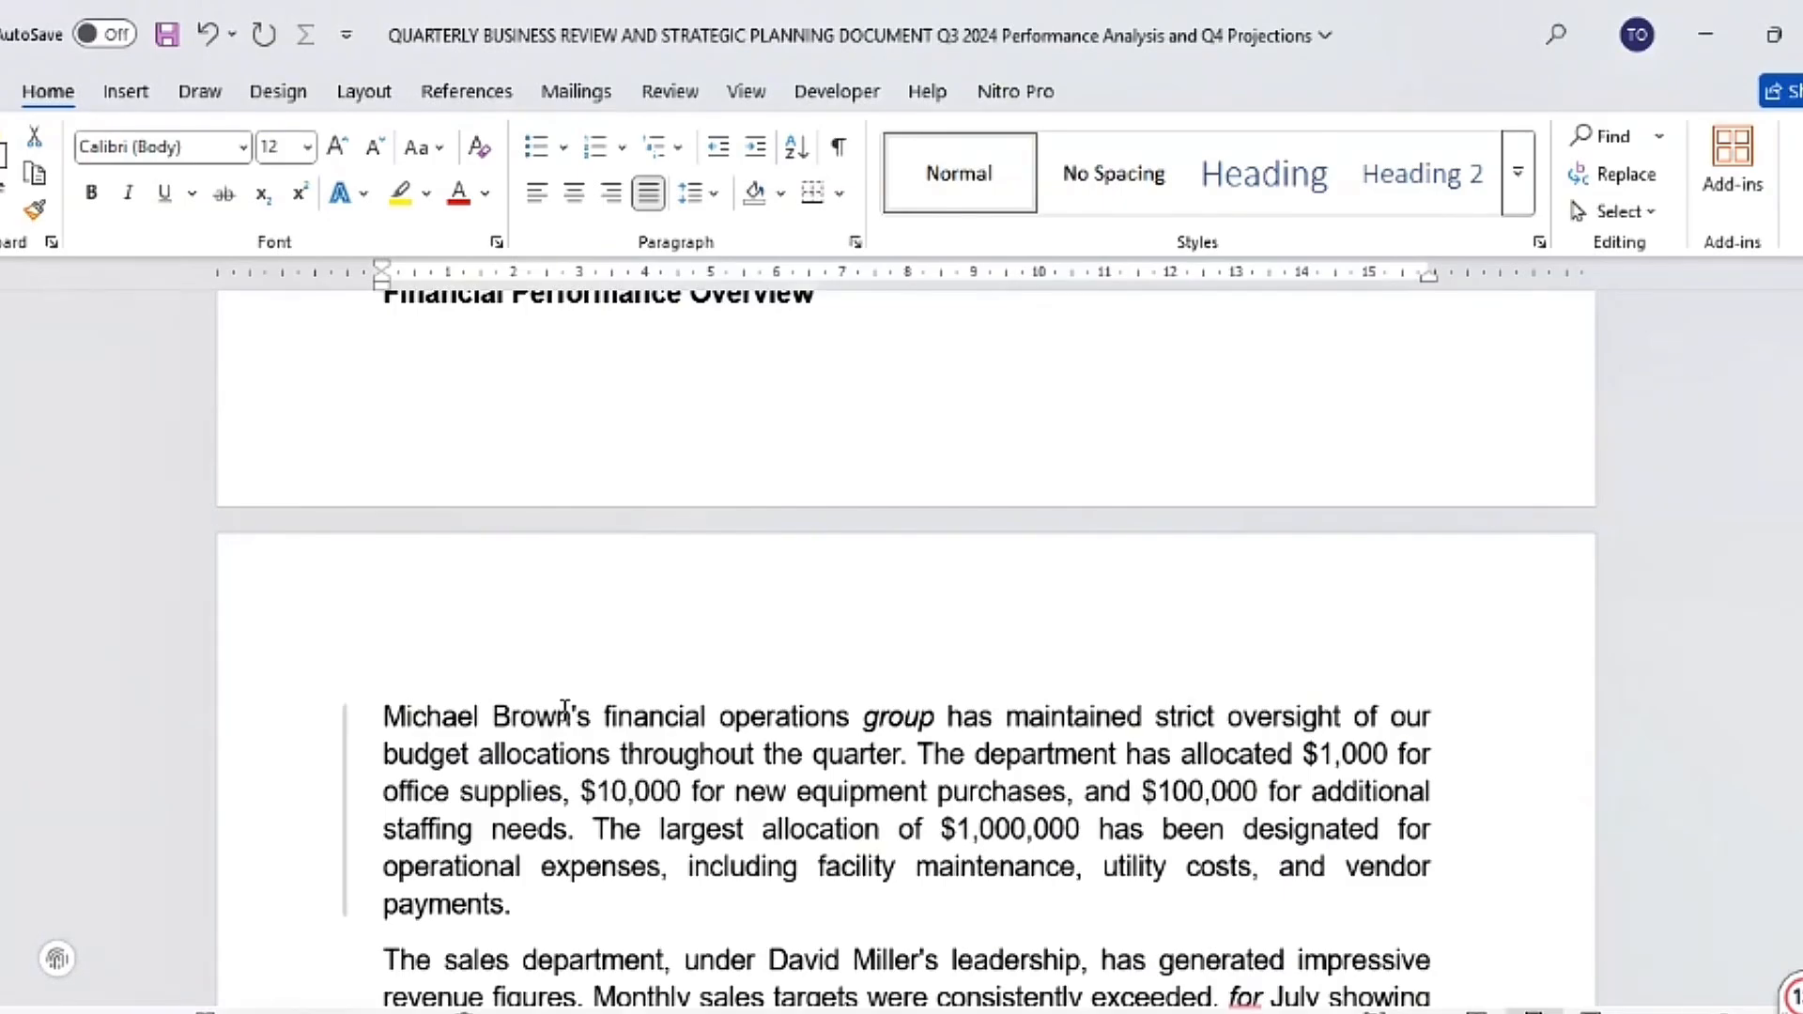
key("ctrl+h")
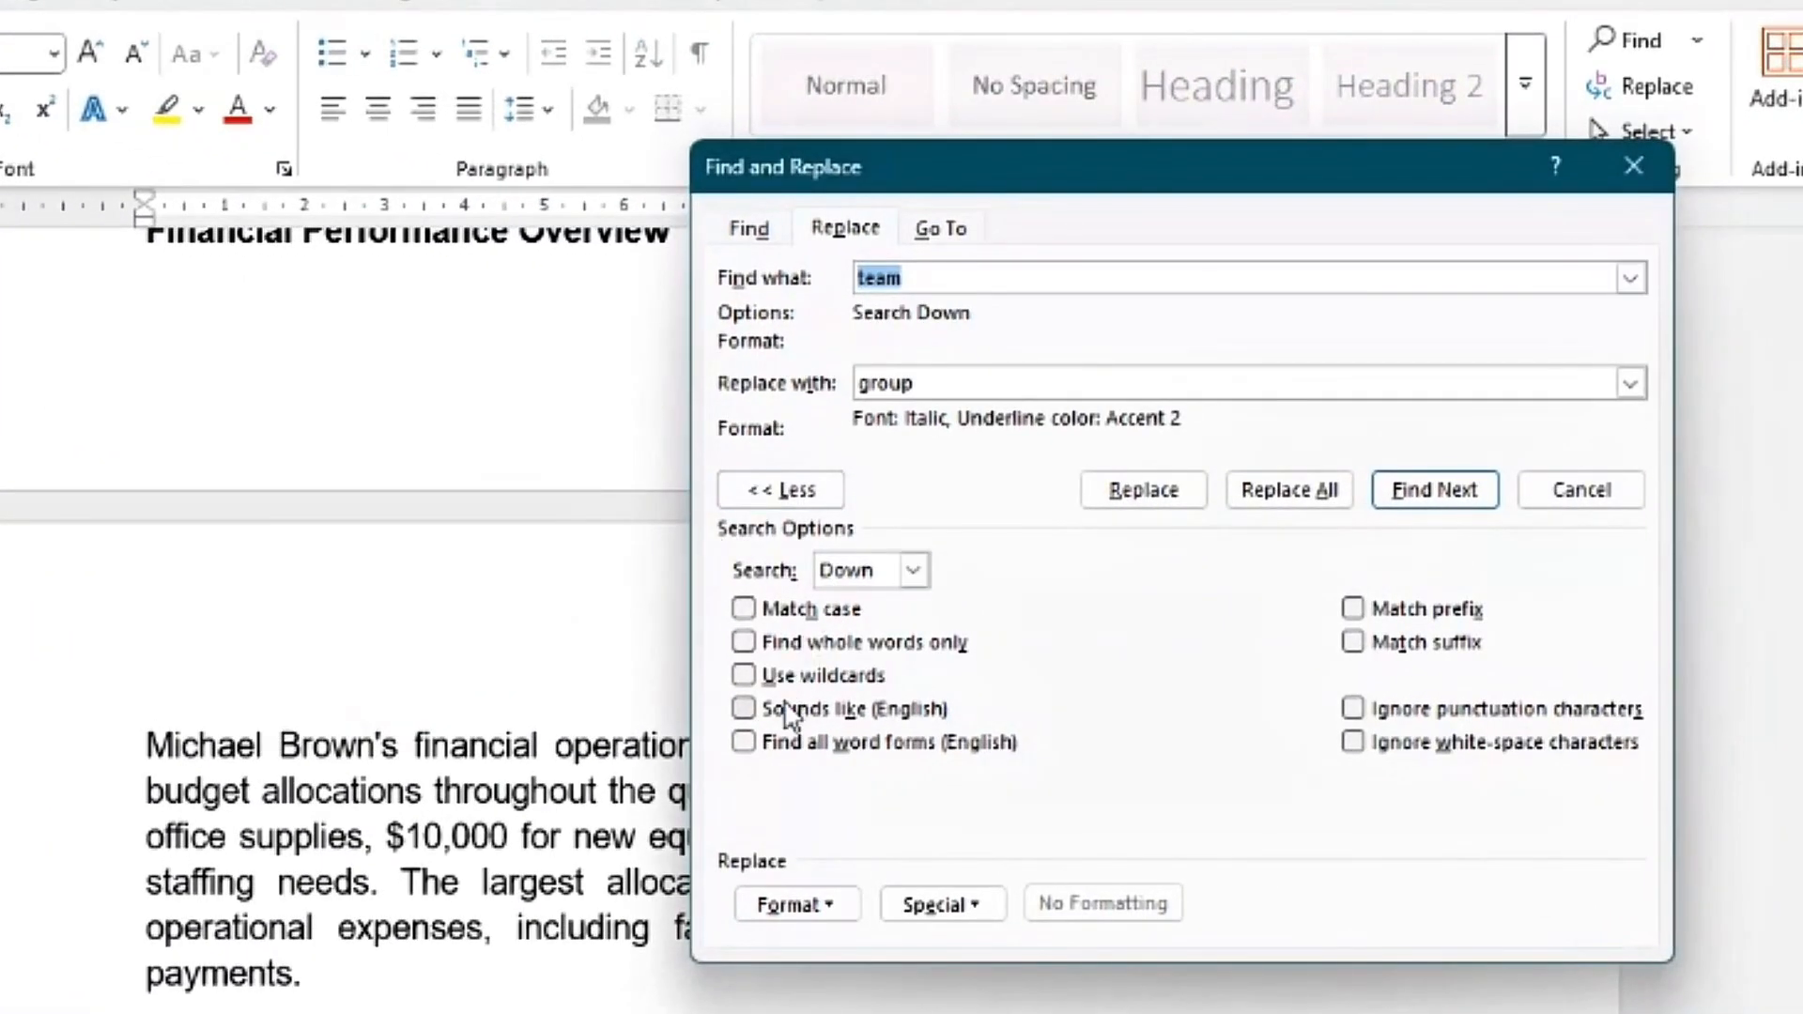
left_click(745, 675)
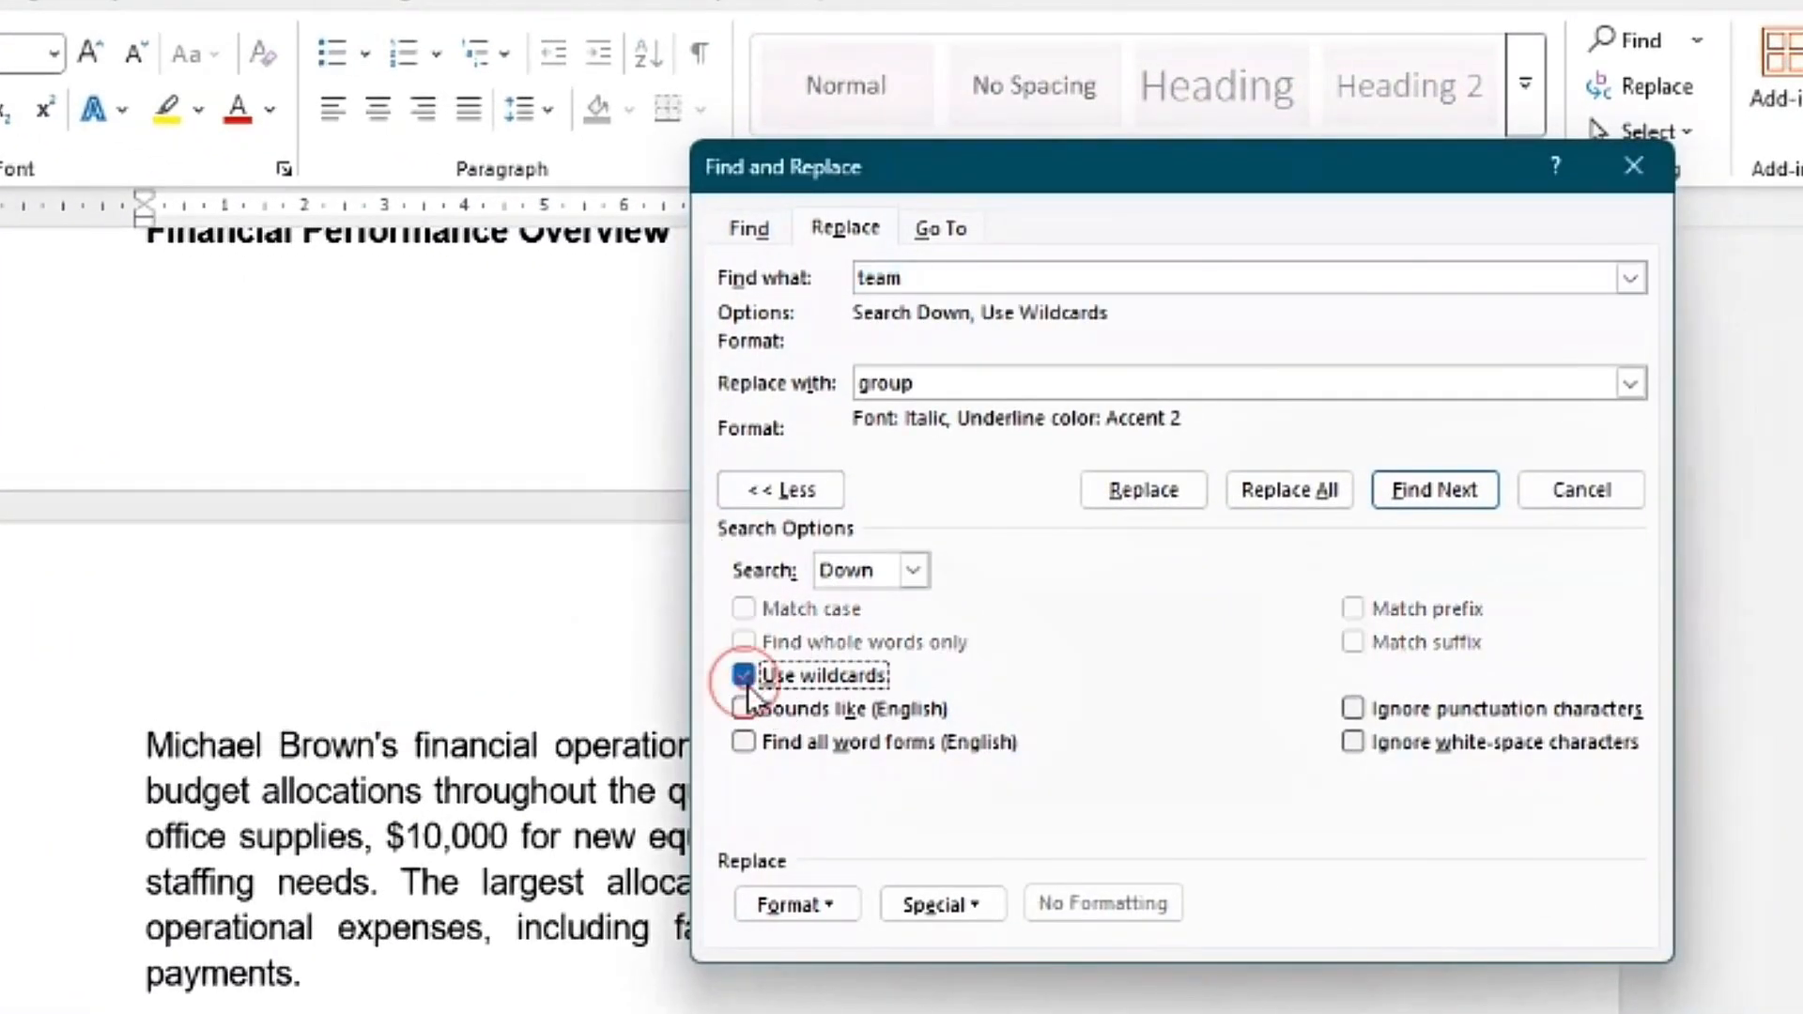
left_click(934, 278)
double_click(934, 278)
key("ctrl+v")
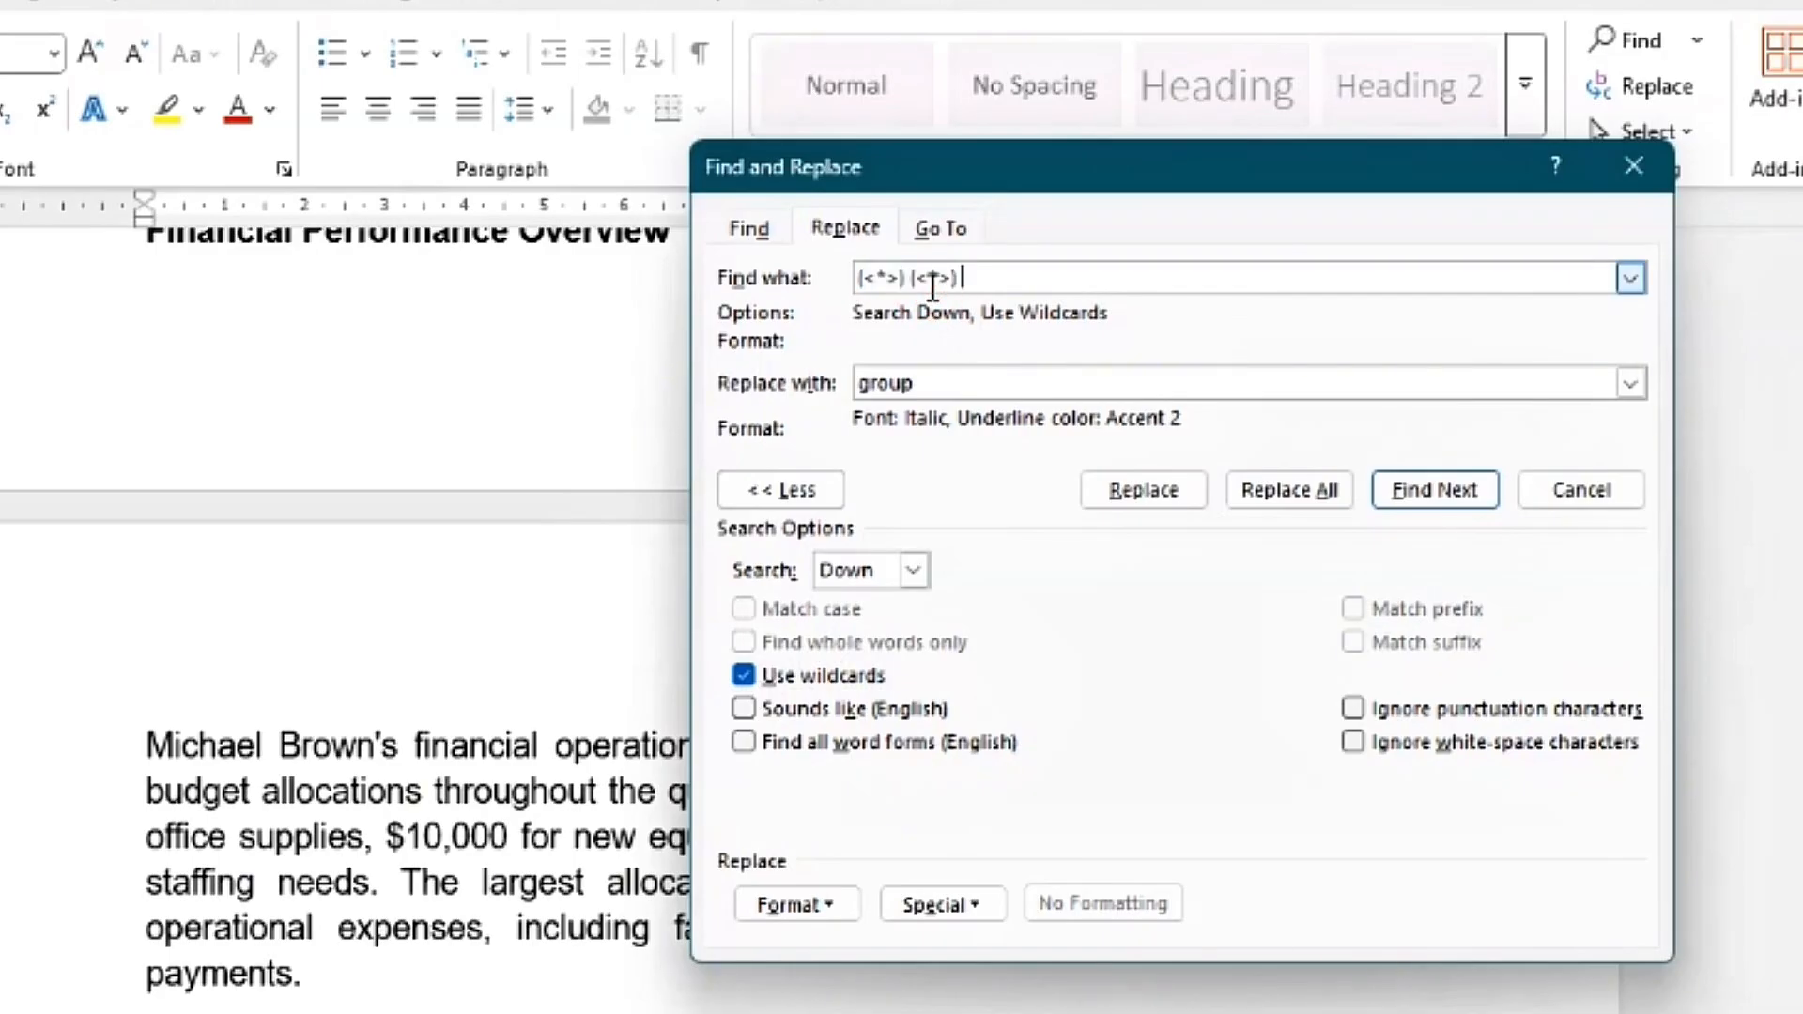
Copy "\2 \1" from the end of the document and set it as the replacement text in place of "group"
left_click(978, 380)
scroll(358, 661, "down", 3)
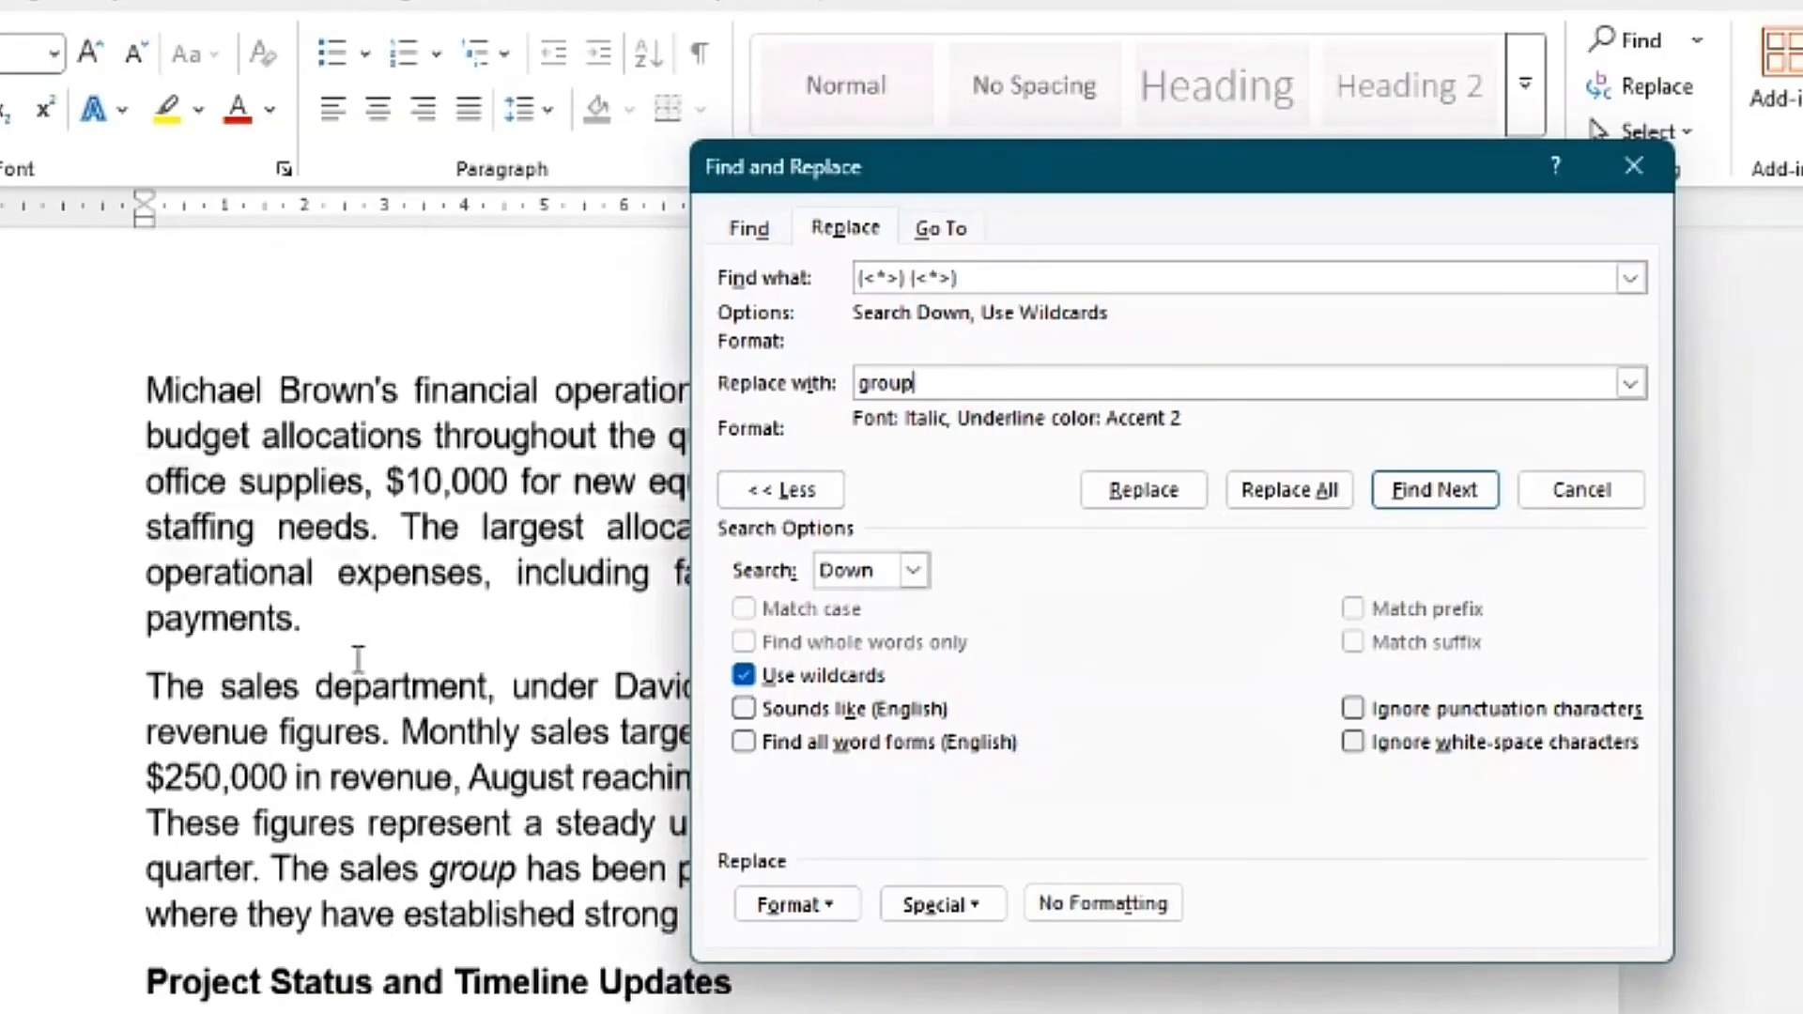
scroll(358, 660, "down", 15)
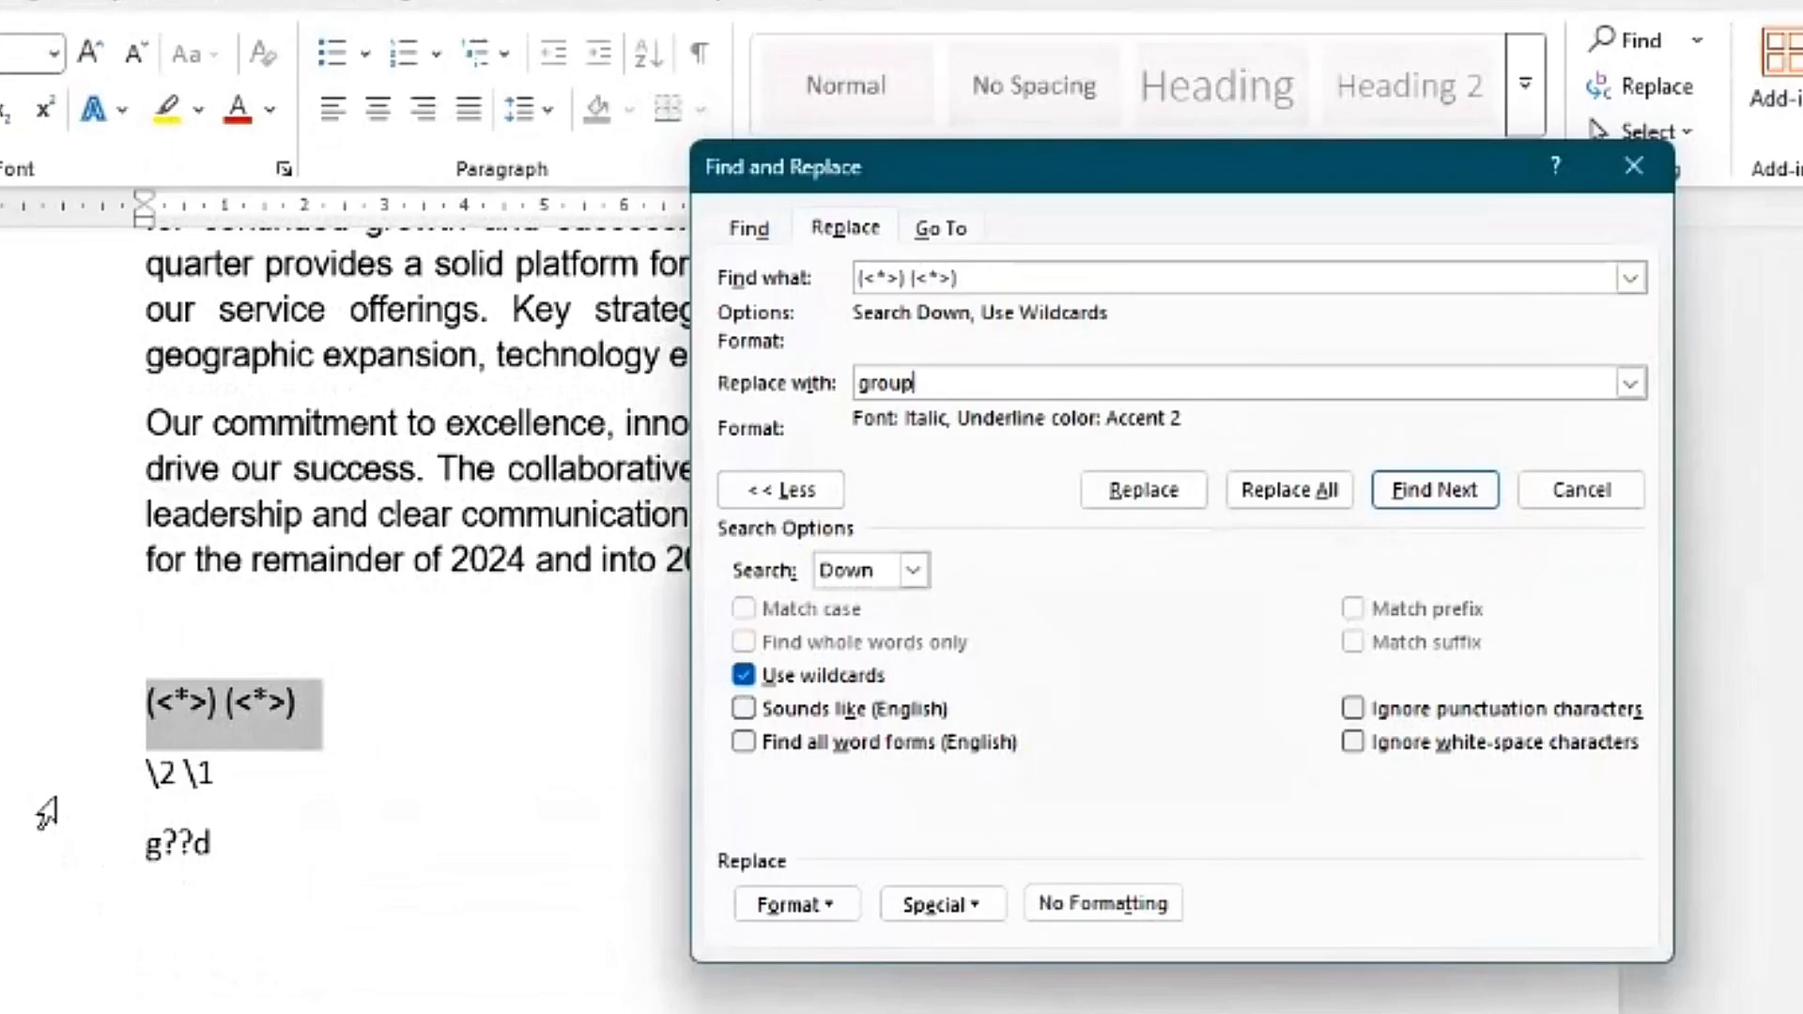
left_click(45, 783)
key("ctrl+c")
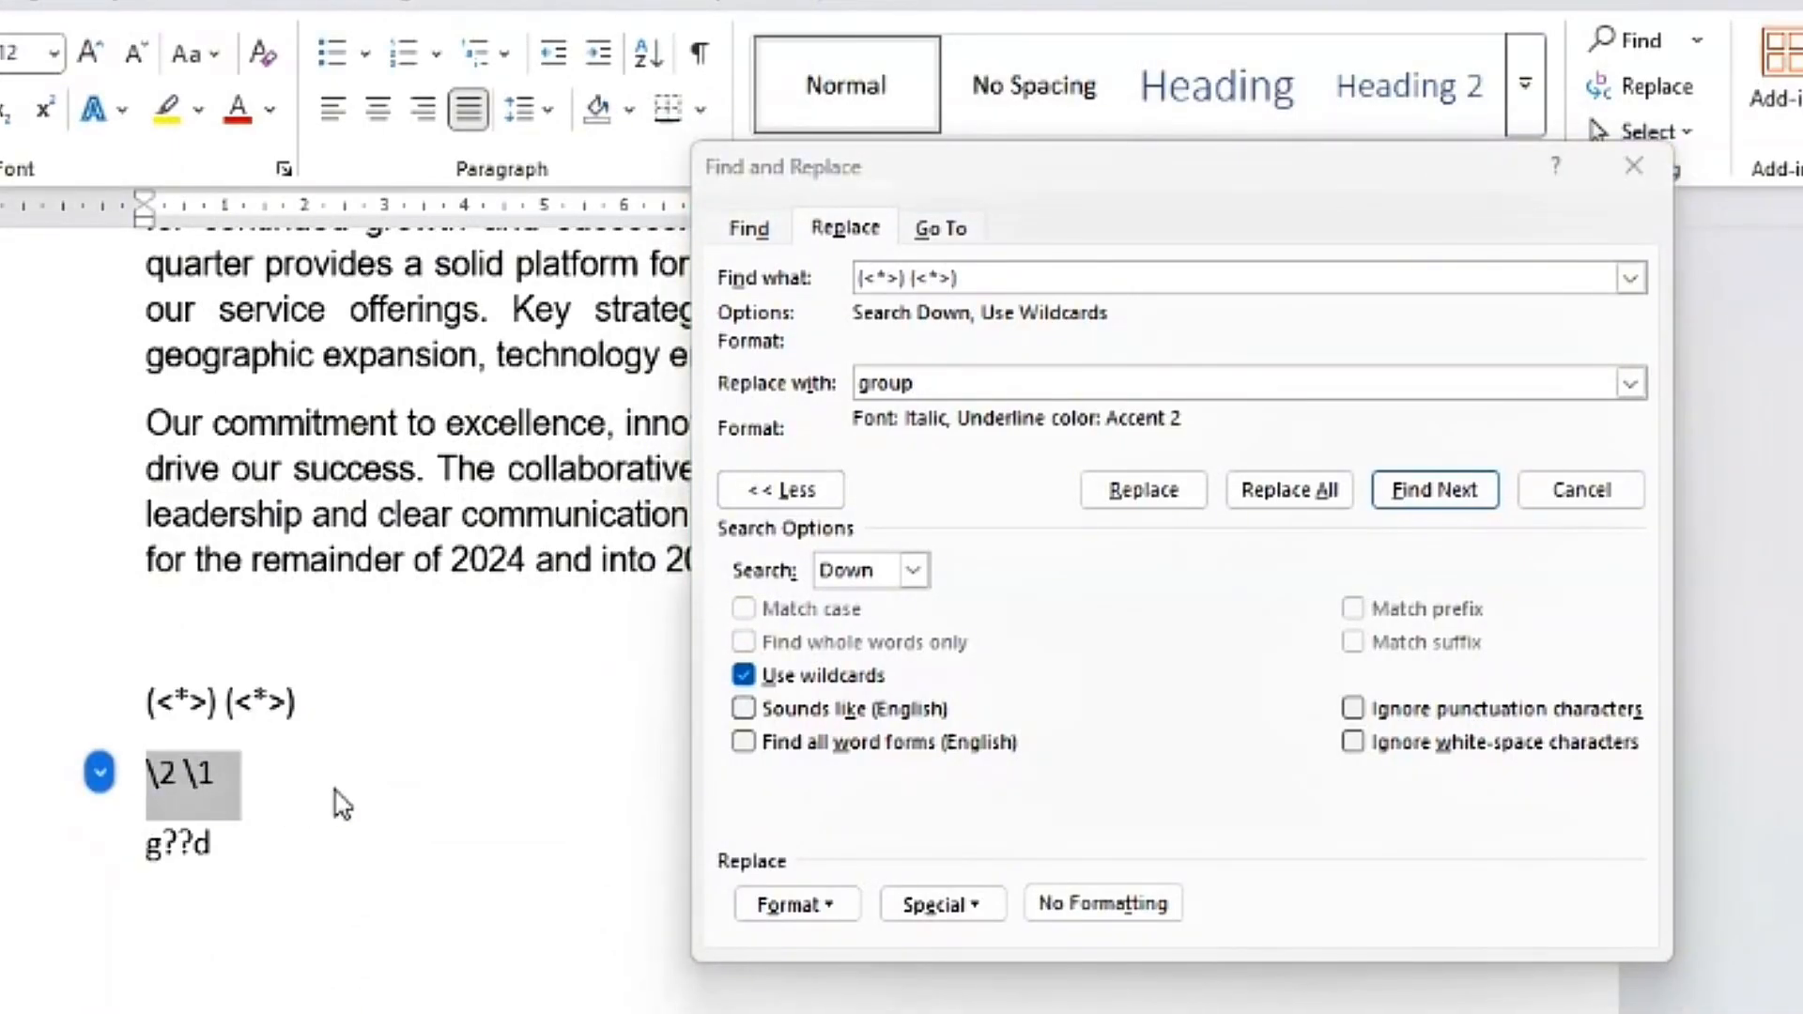
left_click(950, 376)
double_click(947, 376)
key("ctrl+v")
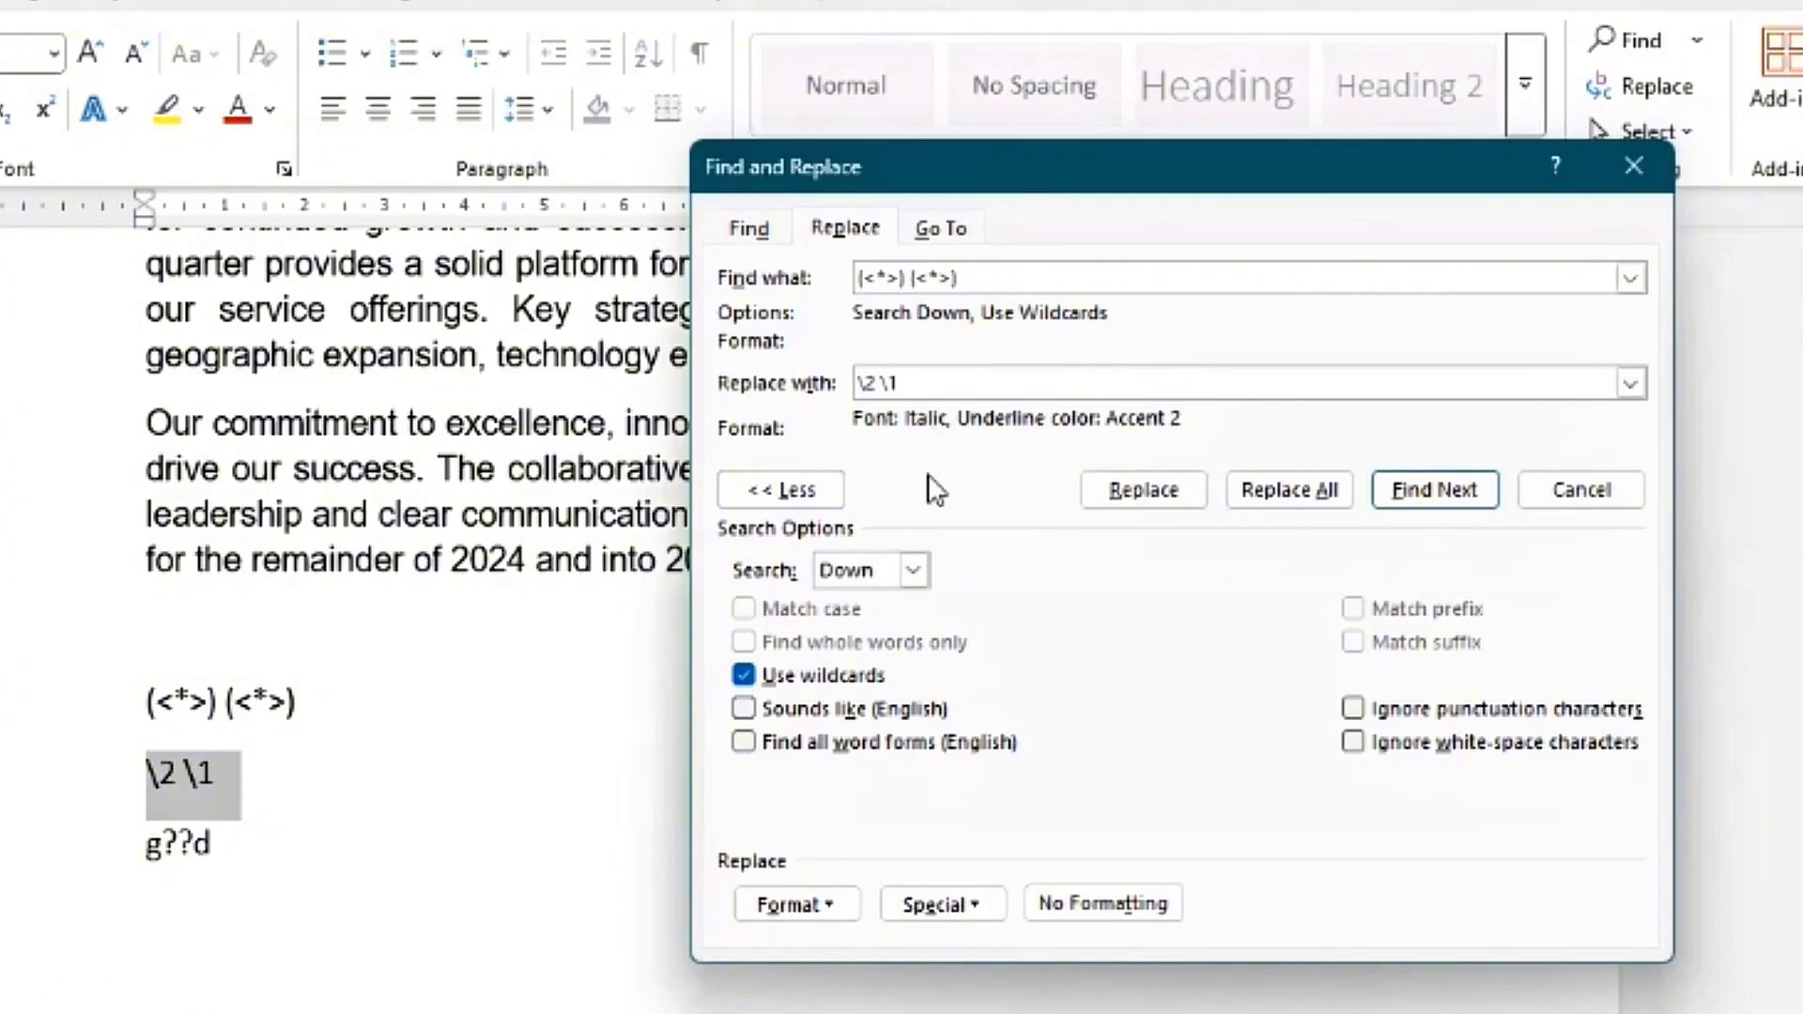
Continue the wildcard search through the rest of the document and replace the "QUARTERLY BUSINESS" match in the title
left_click(1388, 494)
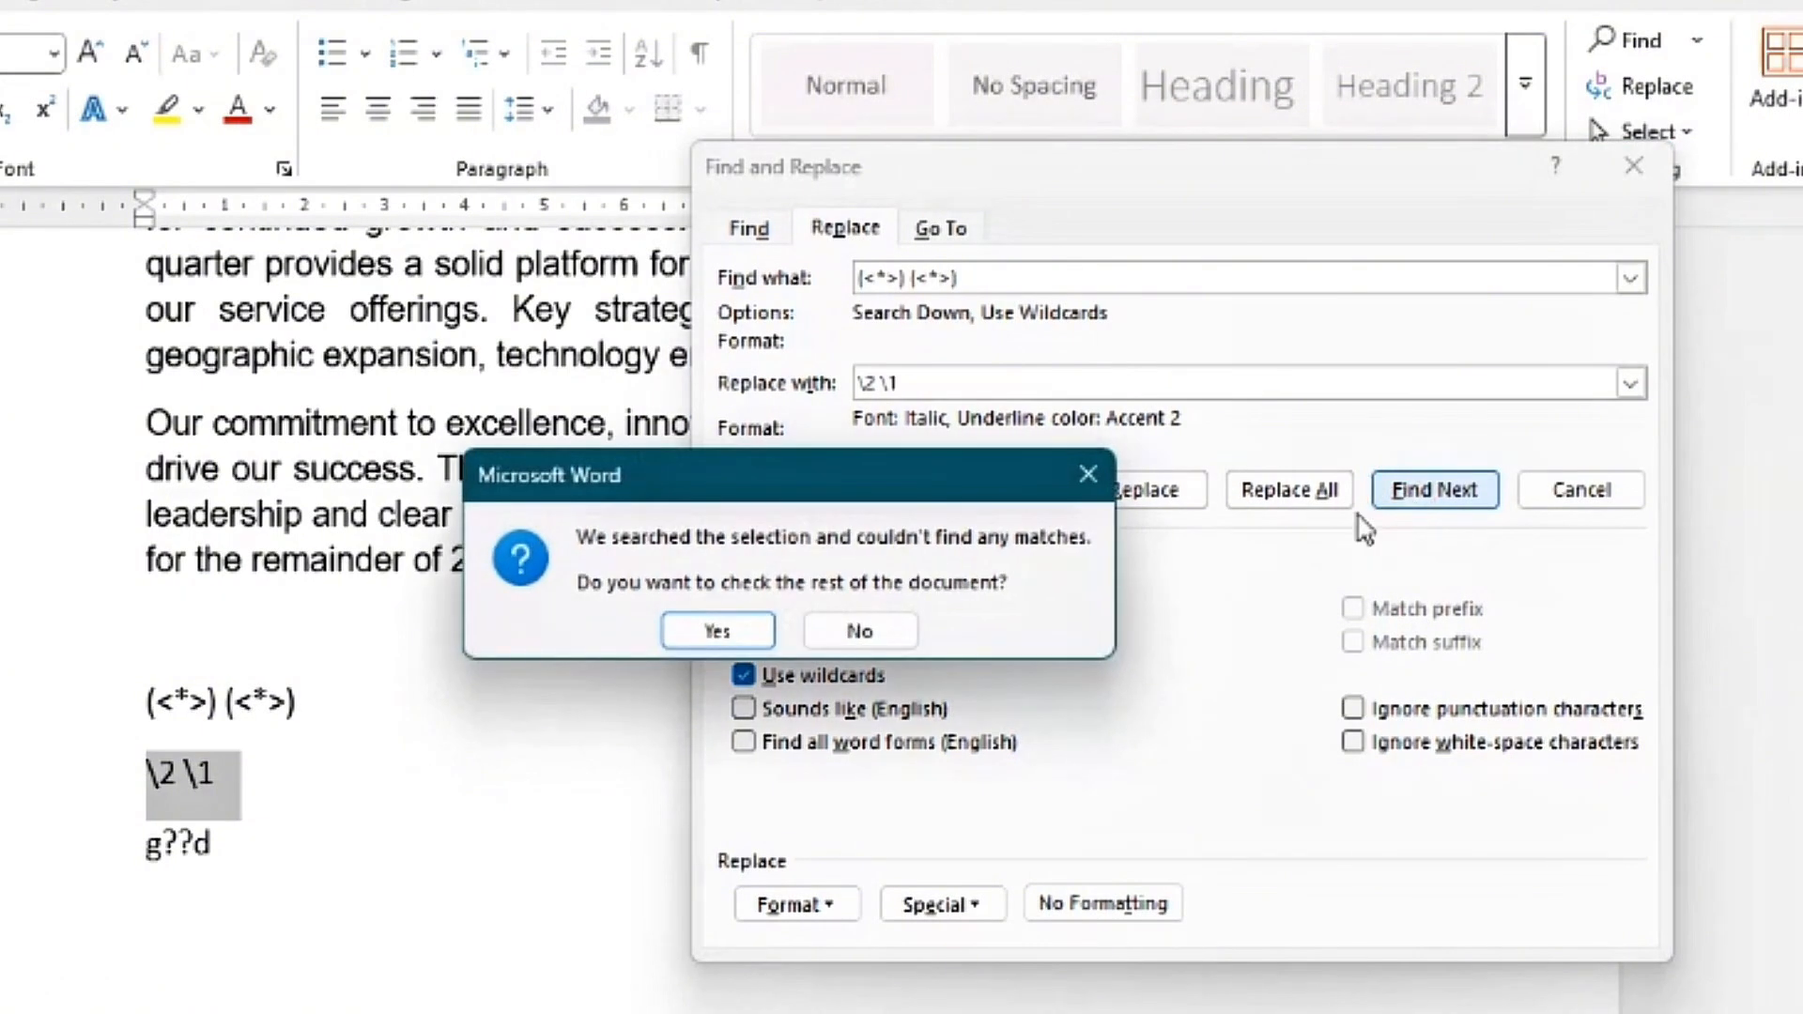
left_click(710, 628)
left_click(693, 623)
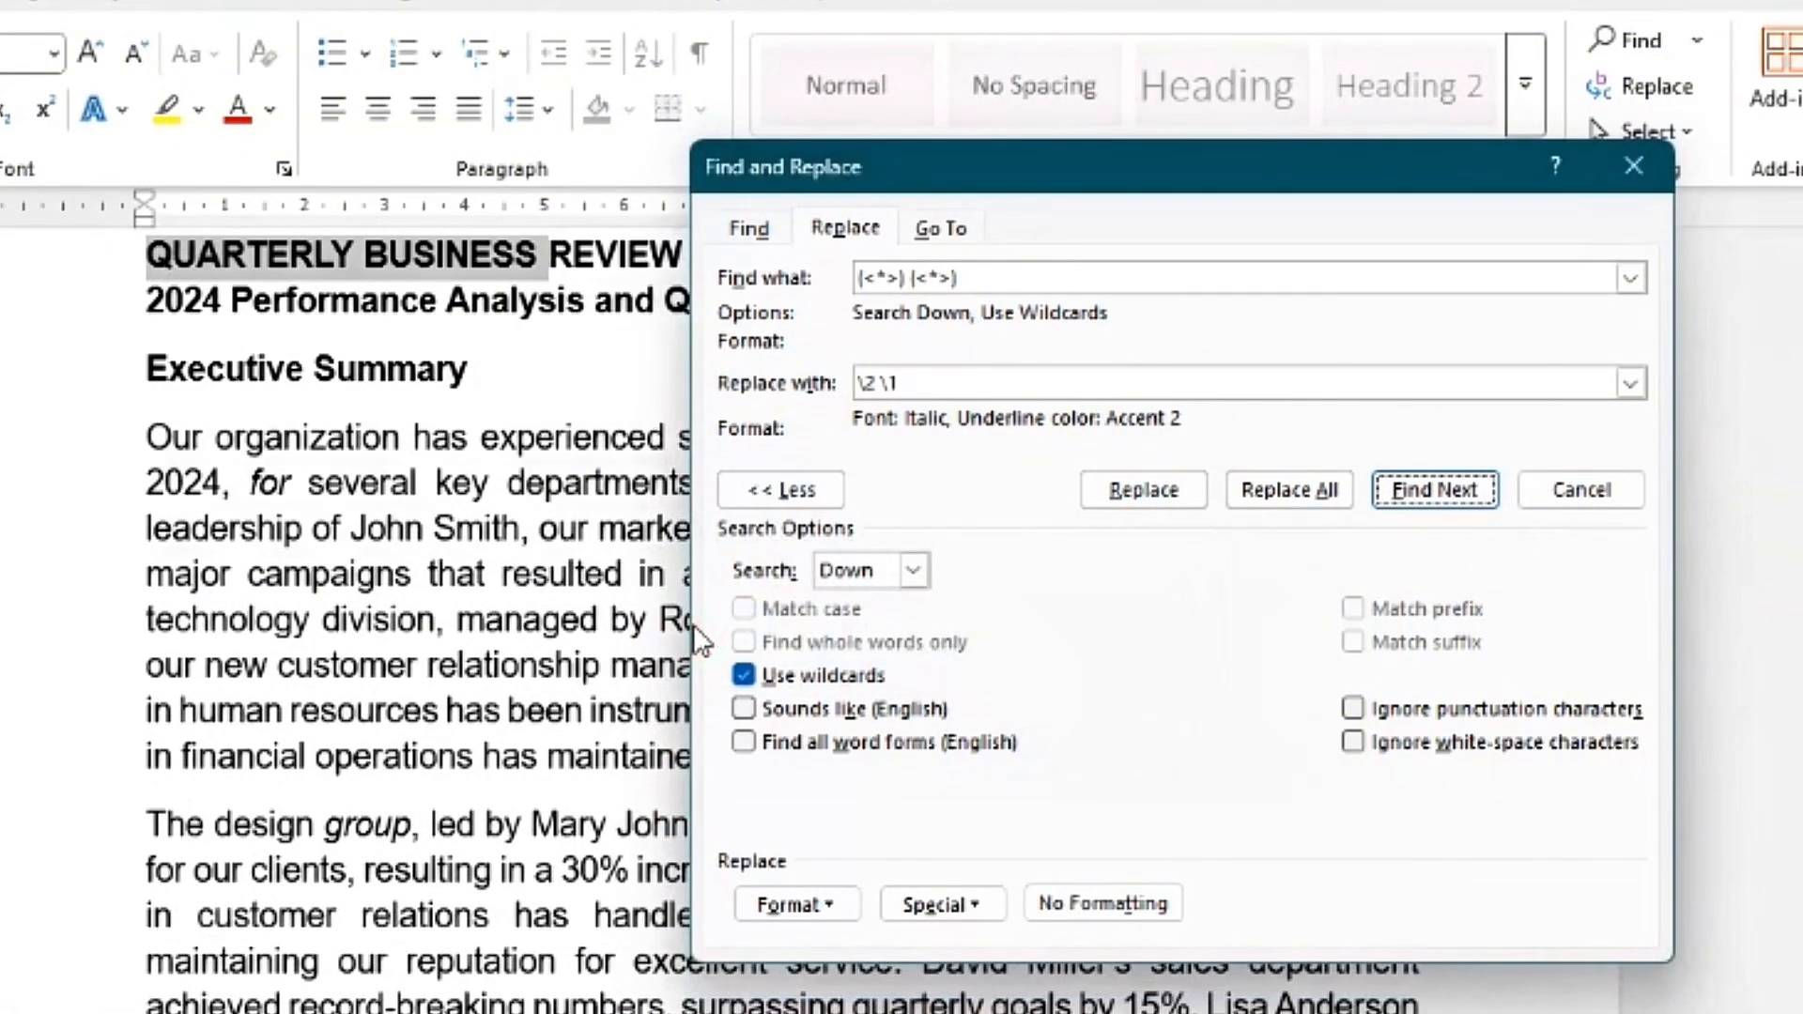
scroll(334, 421, "up", 2)
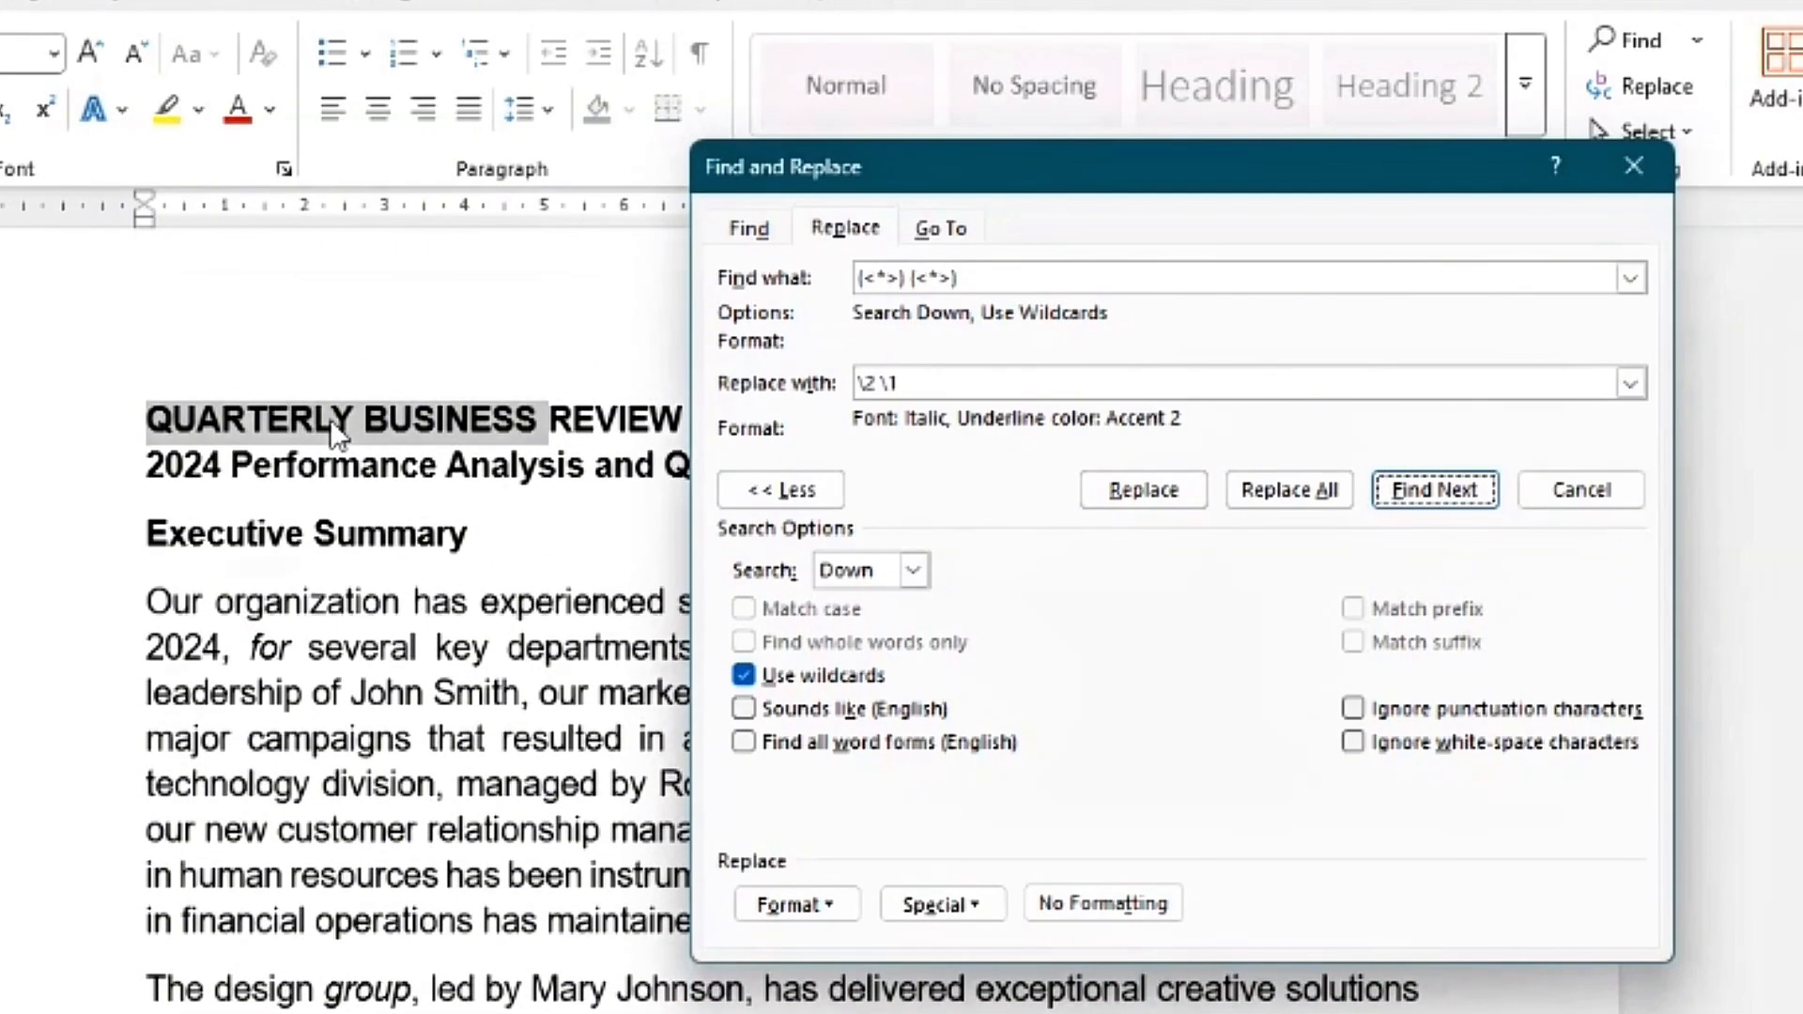
left_click(1133, 500)
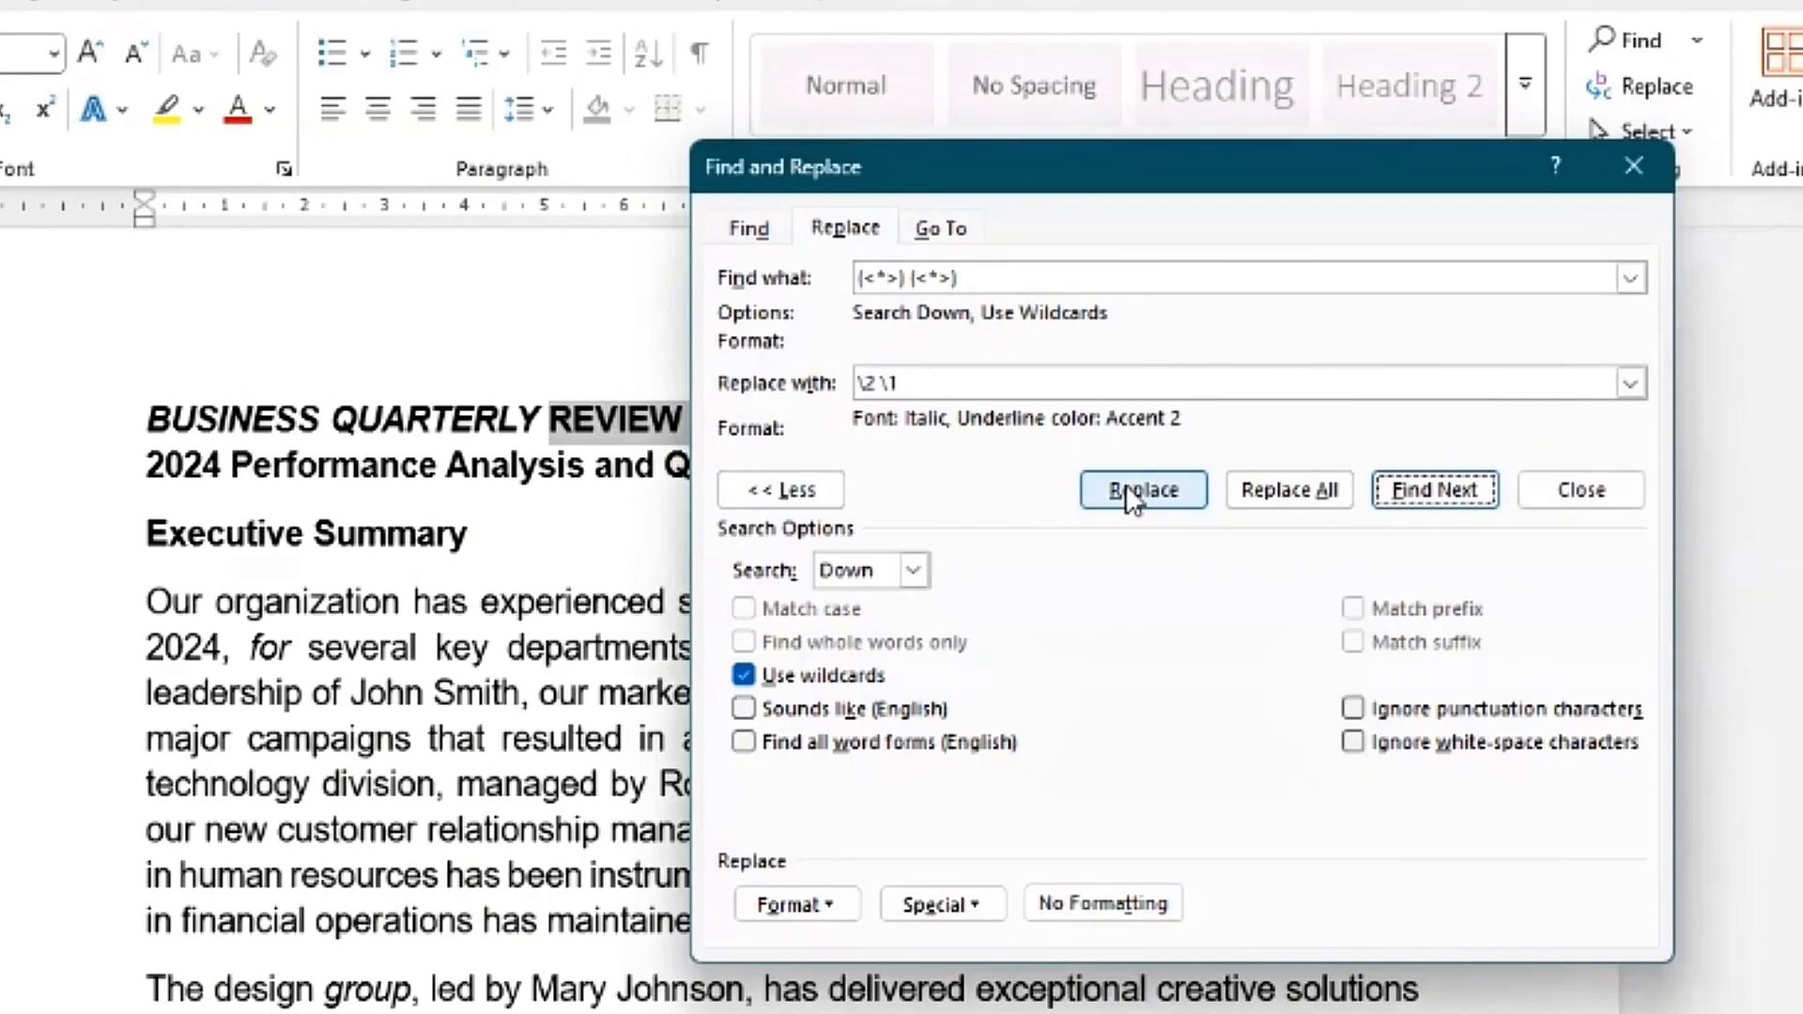
Set the replacement font format to Regular style with orange Accent 2 font color and black Text 1 underline color
left_click(784, 904)
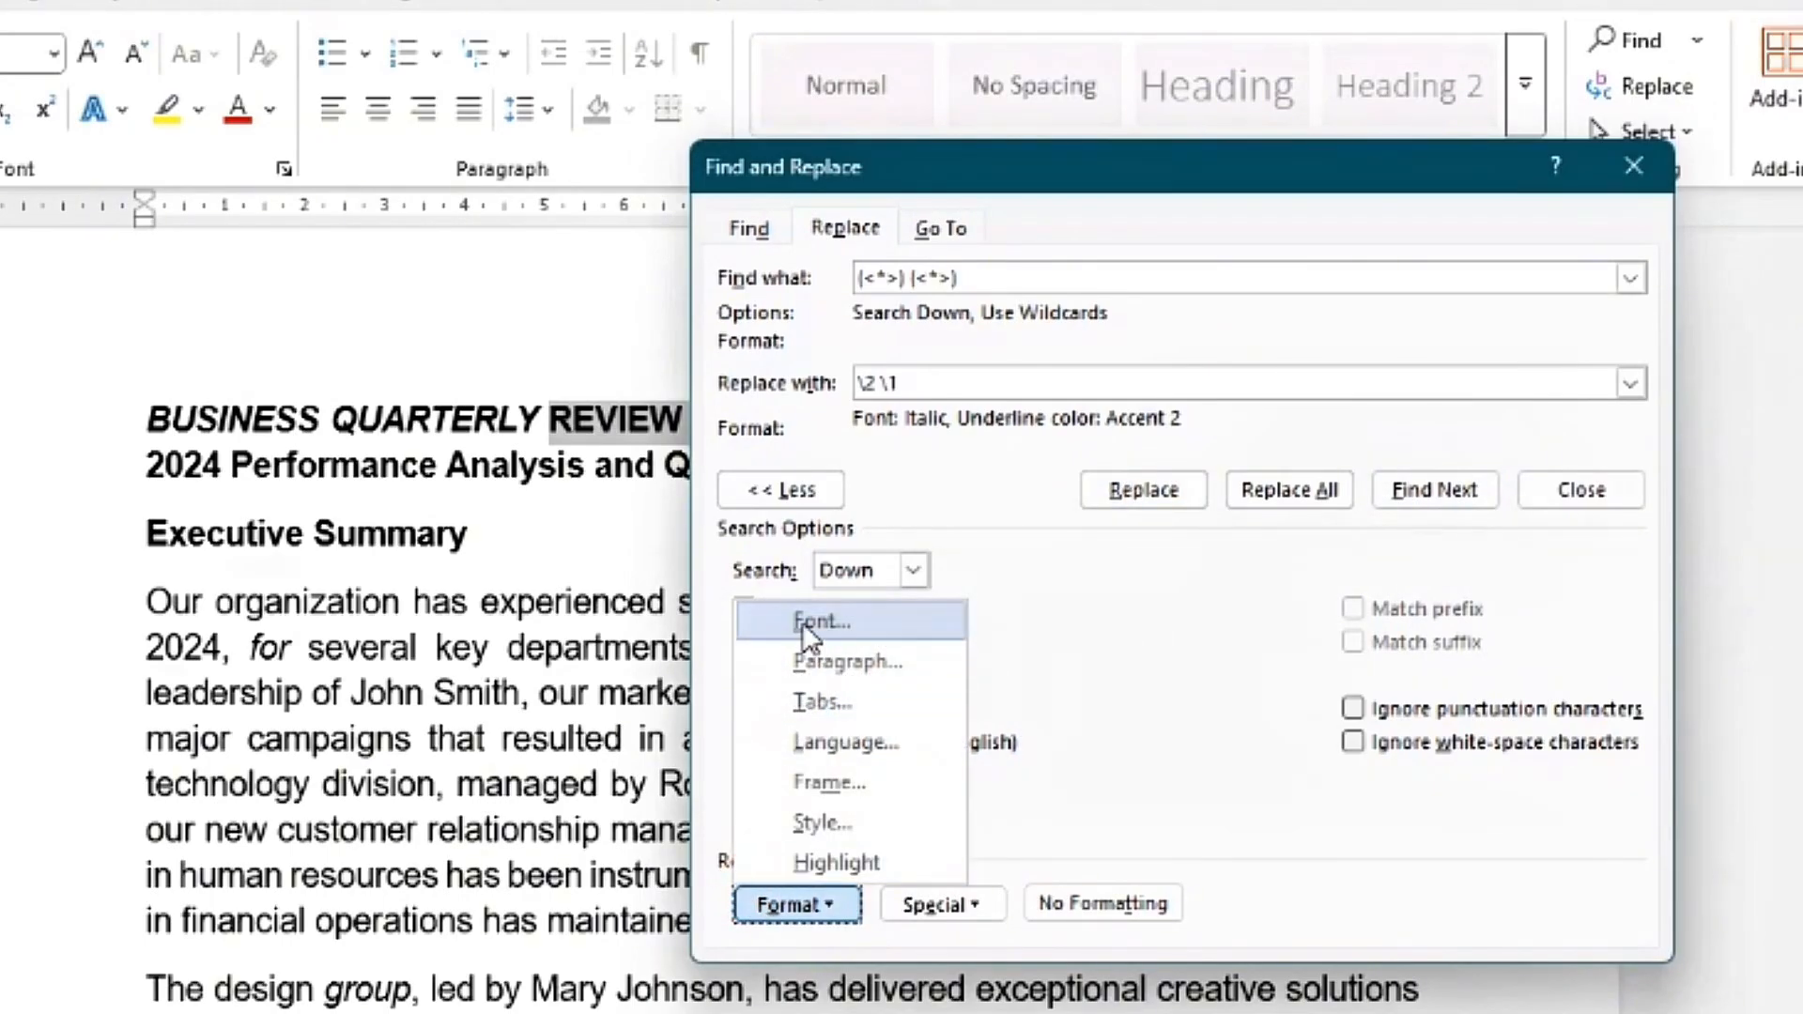
left_click(802, 621)
left_click(872, 440)
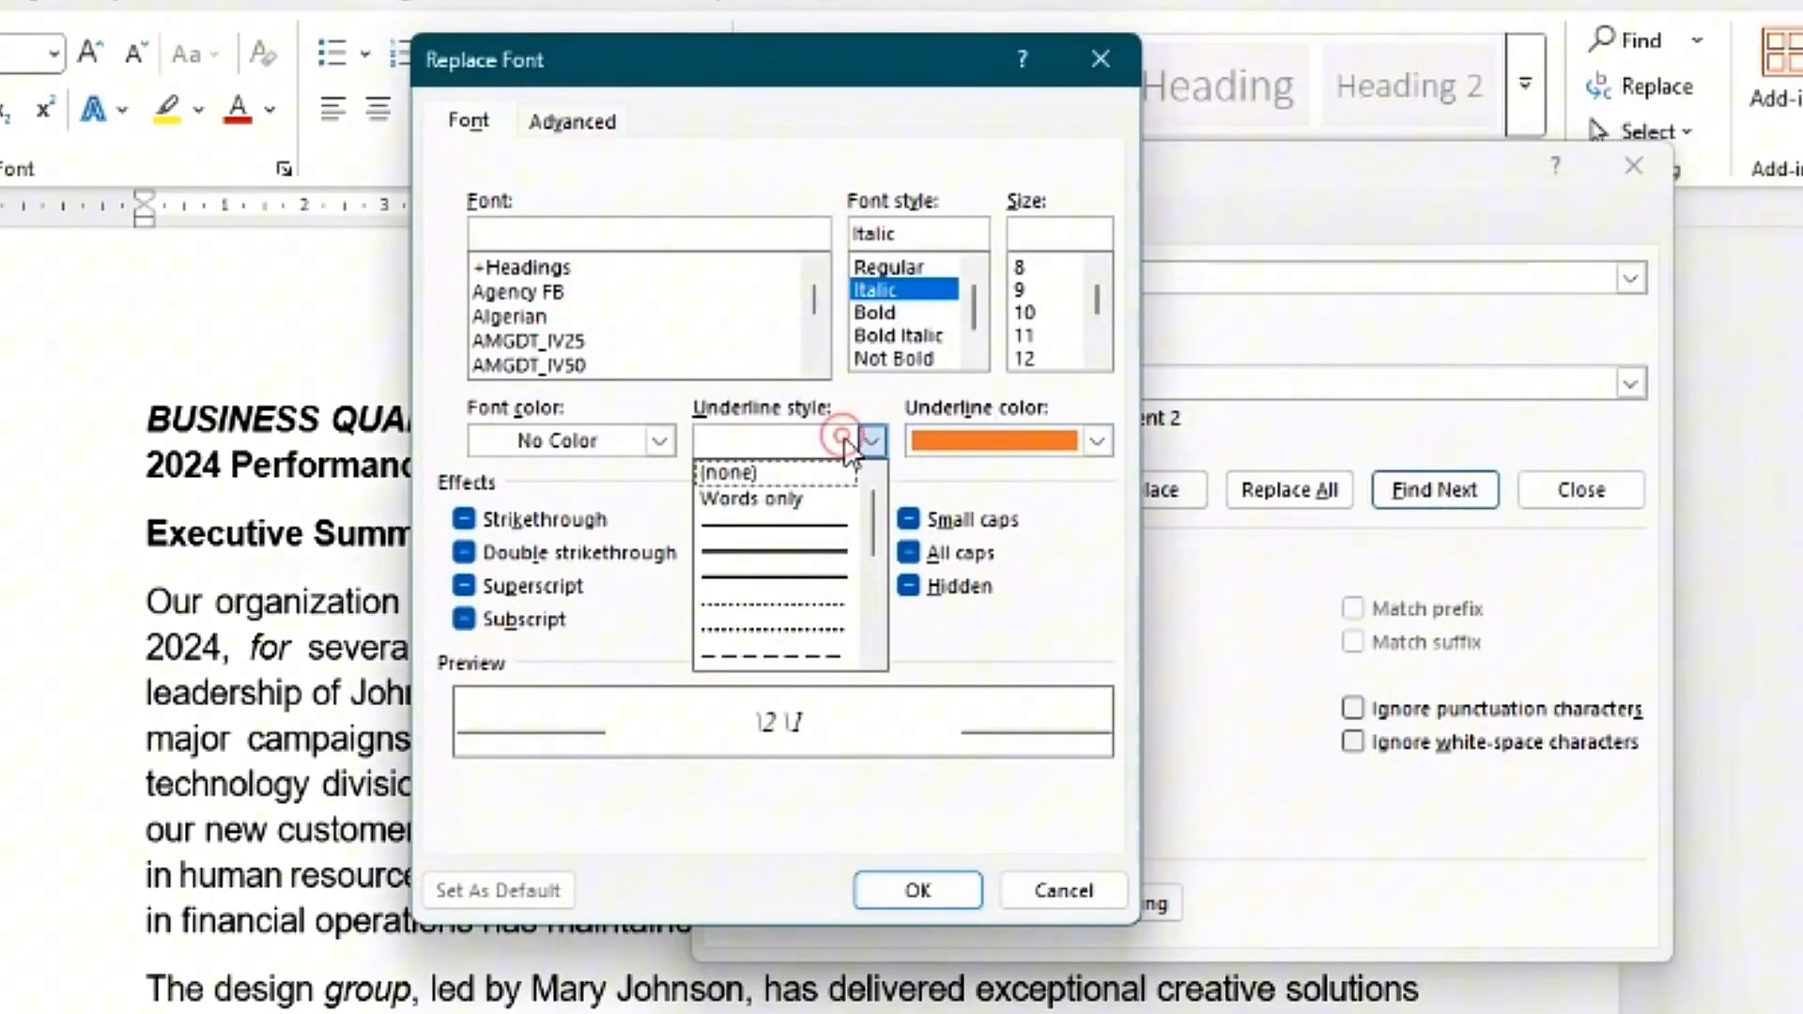
left_click(909, 282)
left_click(888, 266)
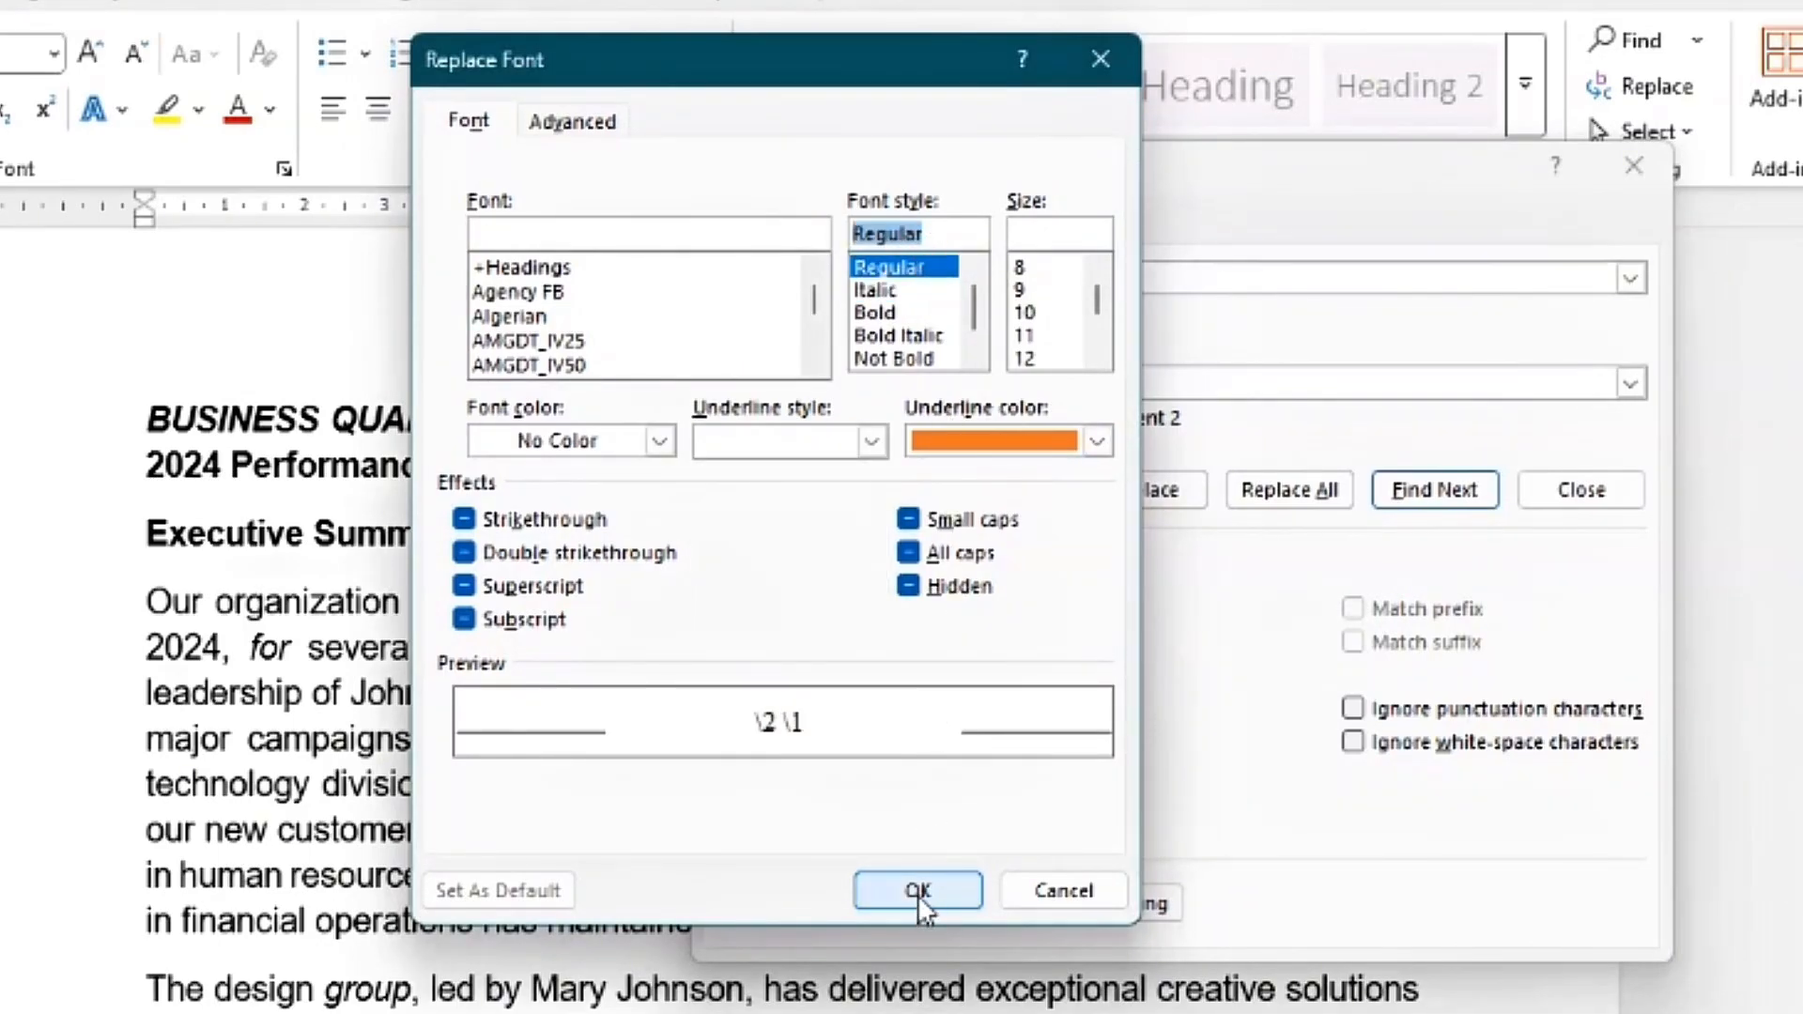
left_click(660, 441)
left_click(740, 590)
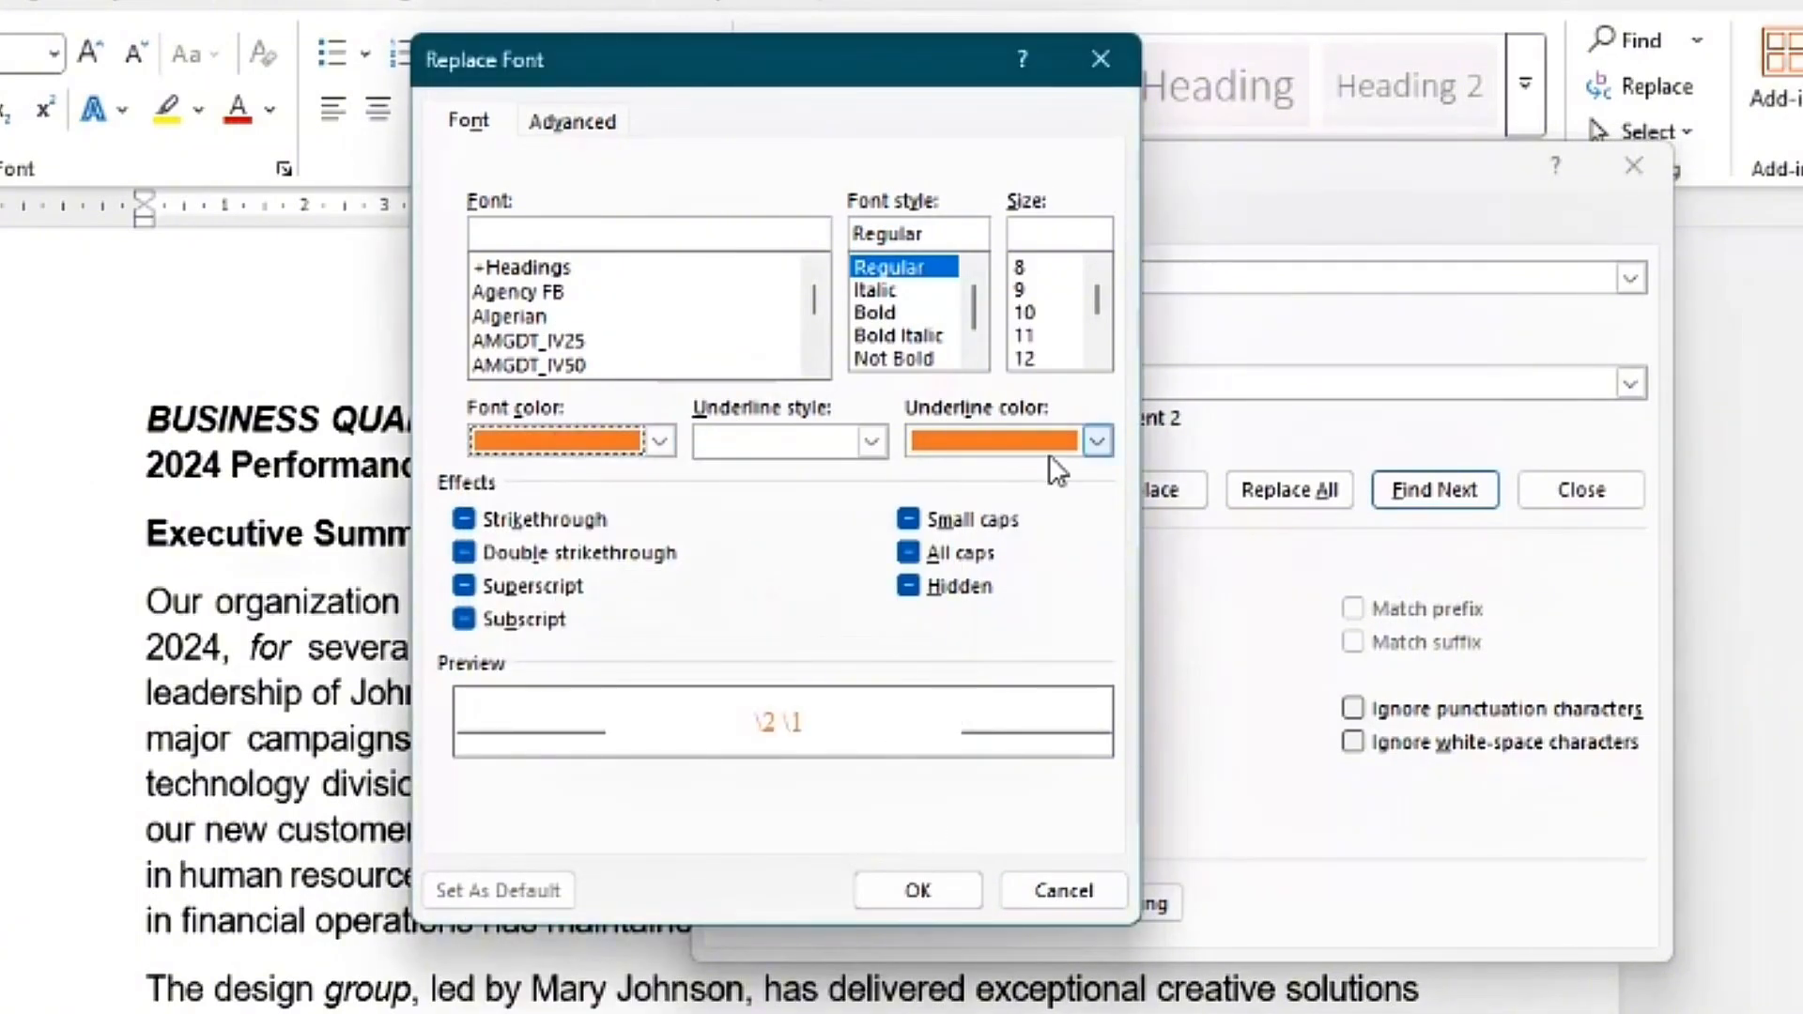
left_click(1096, 442)
left_click(986, 592)
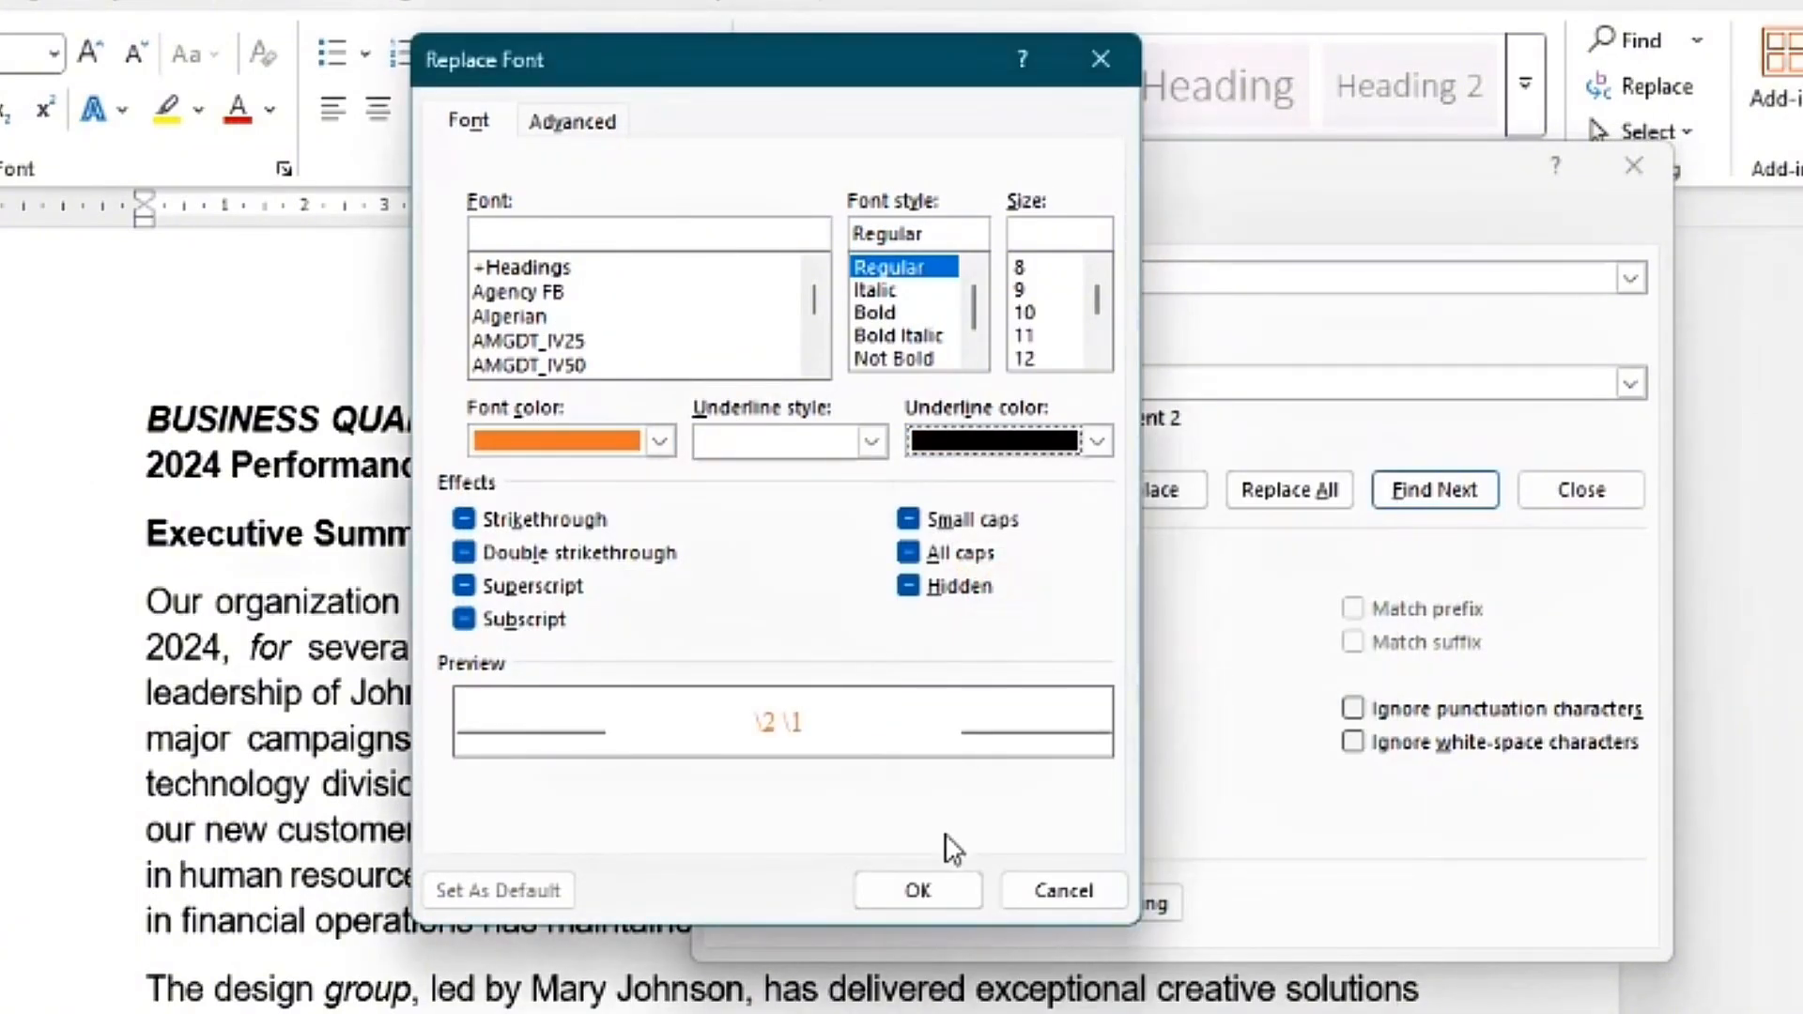
left_click(917, 889)
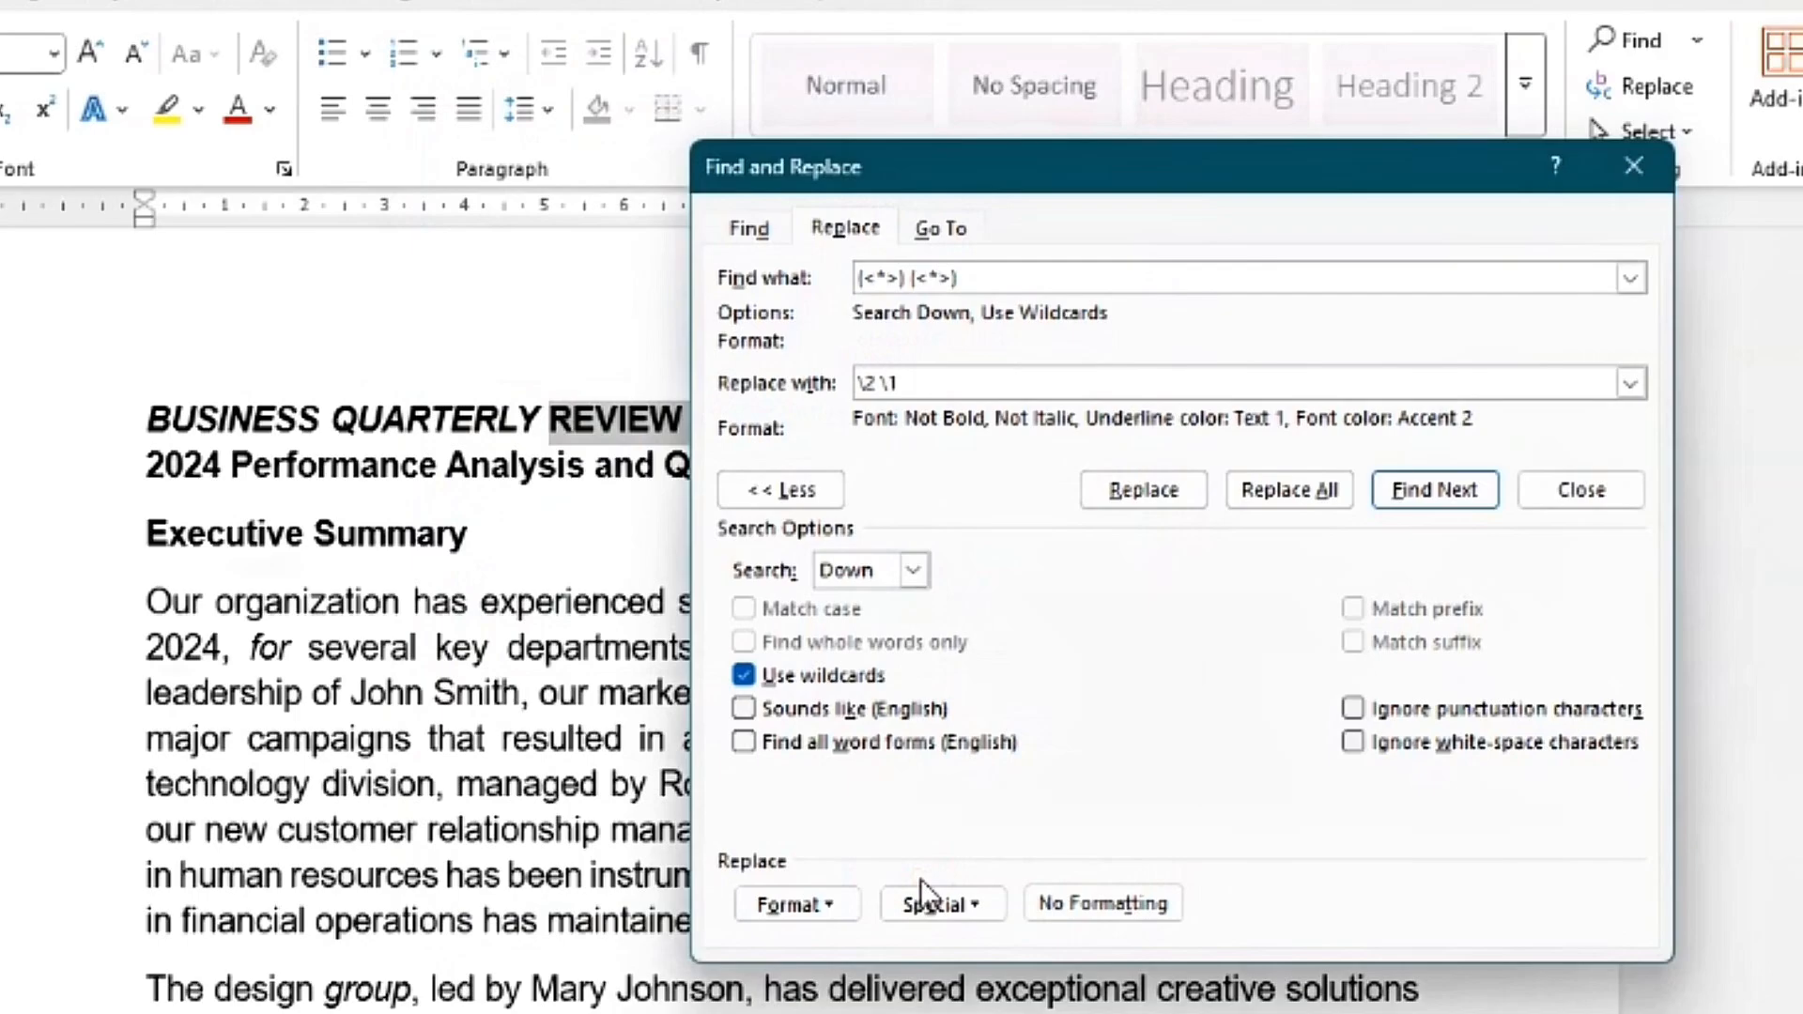
Swap "REVIEW AND" in the title, skip the "STRATEGIC PLANNING" match, and swap "PLANNING DOCUMENT"
left_click(1144, 489)
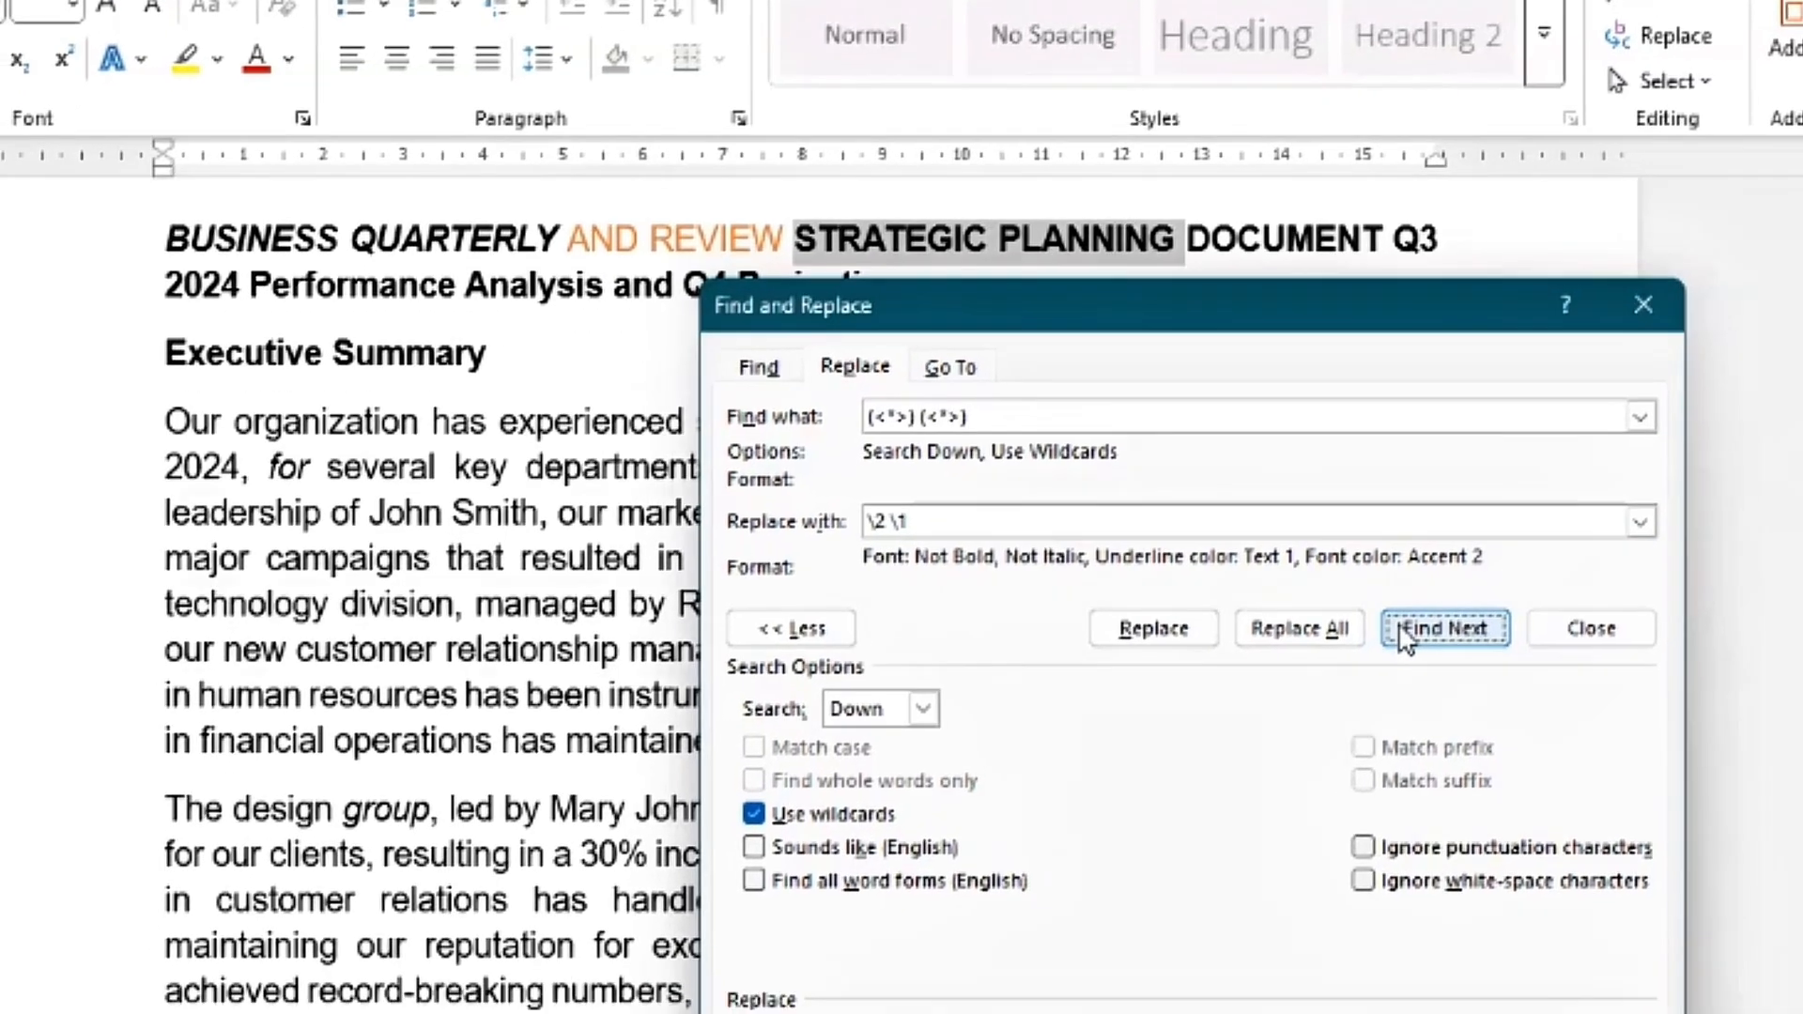
left_click(1385, 686)
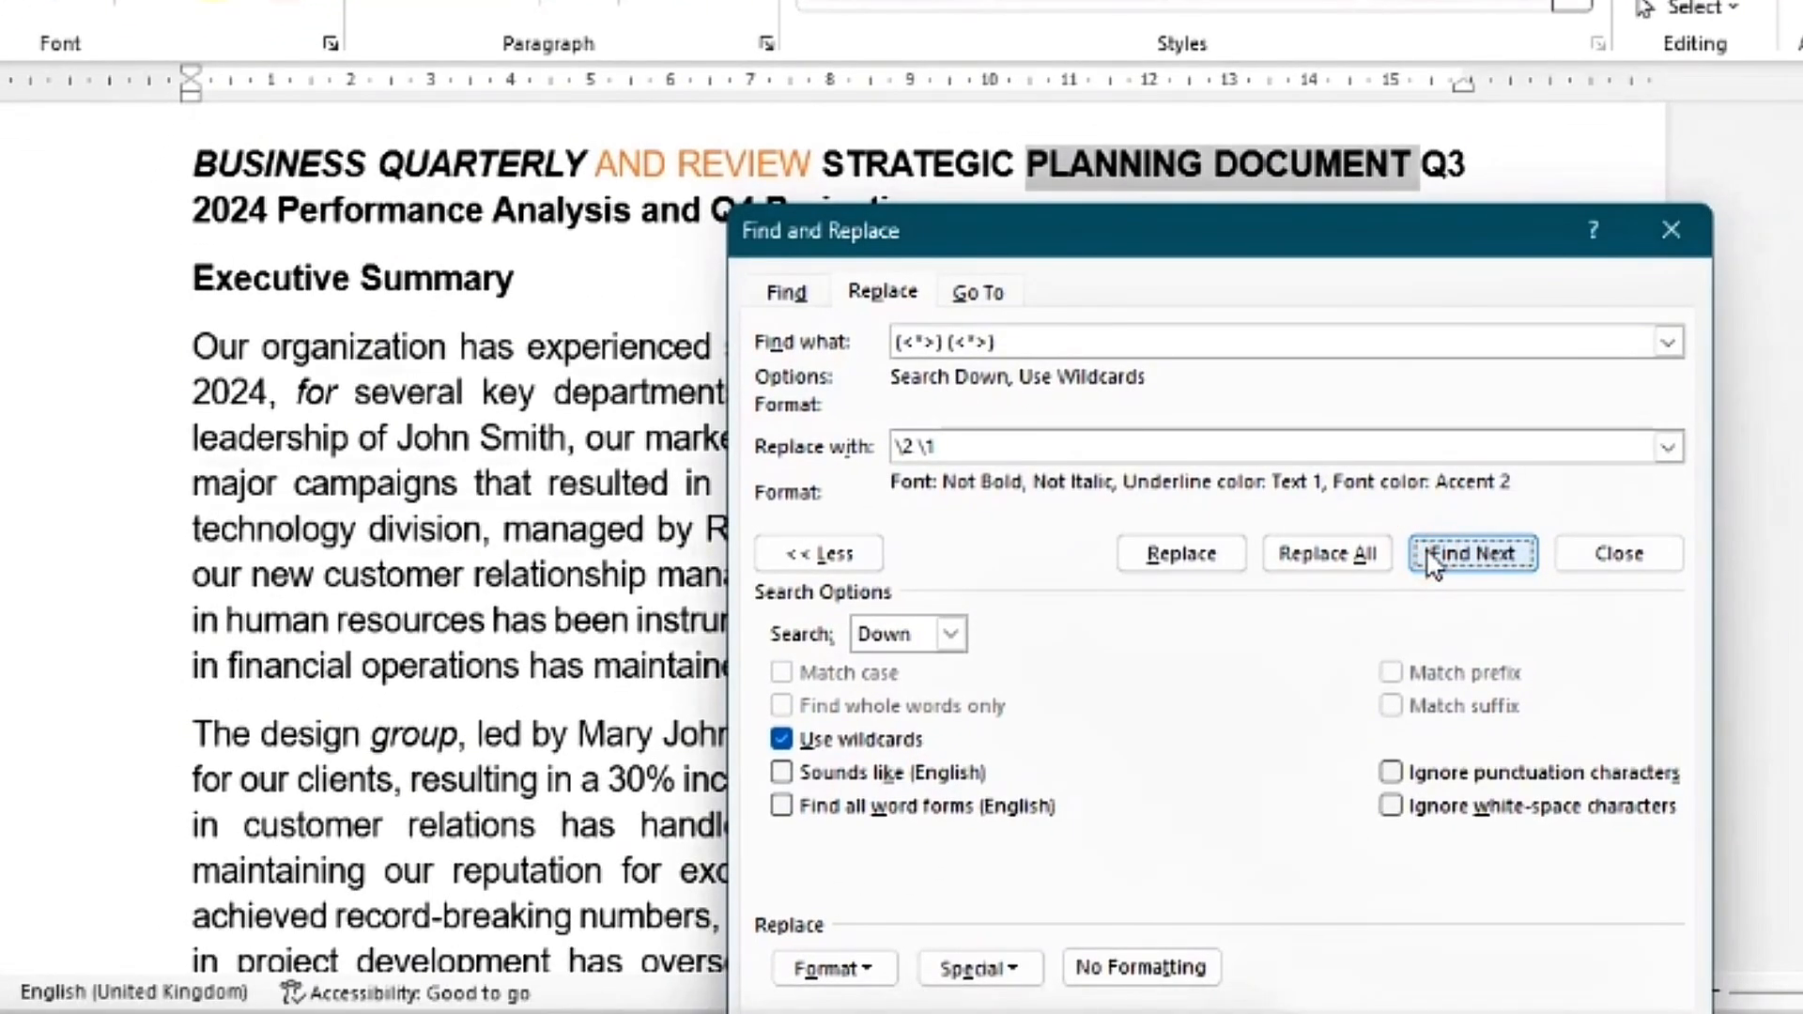
left_click(1185, 555)
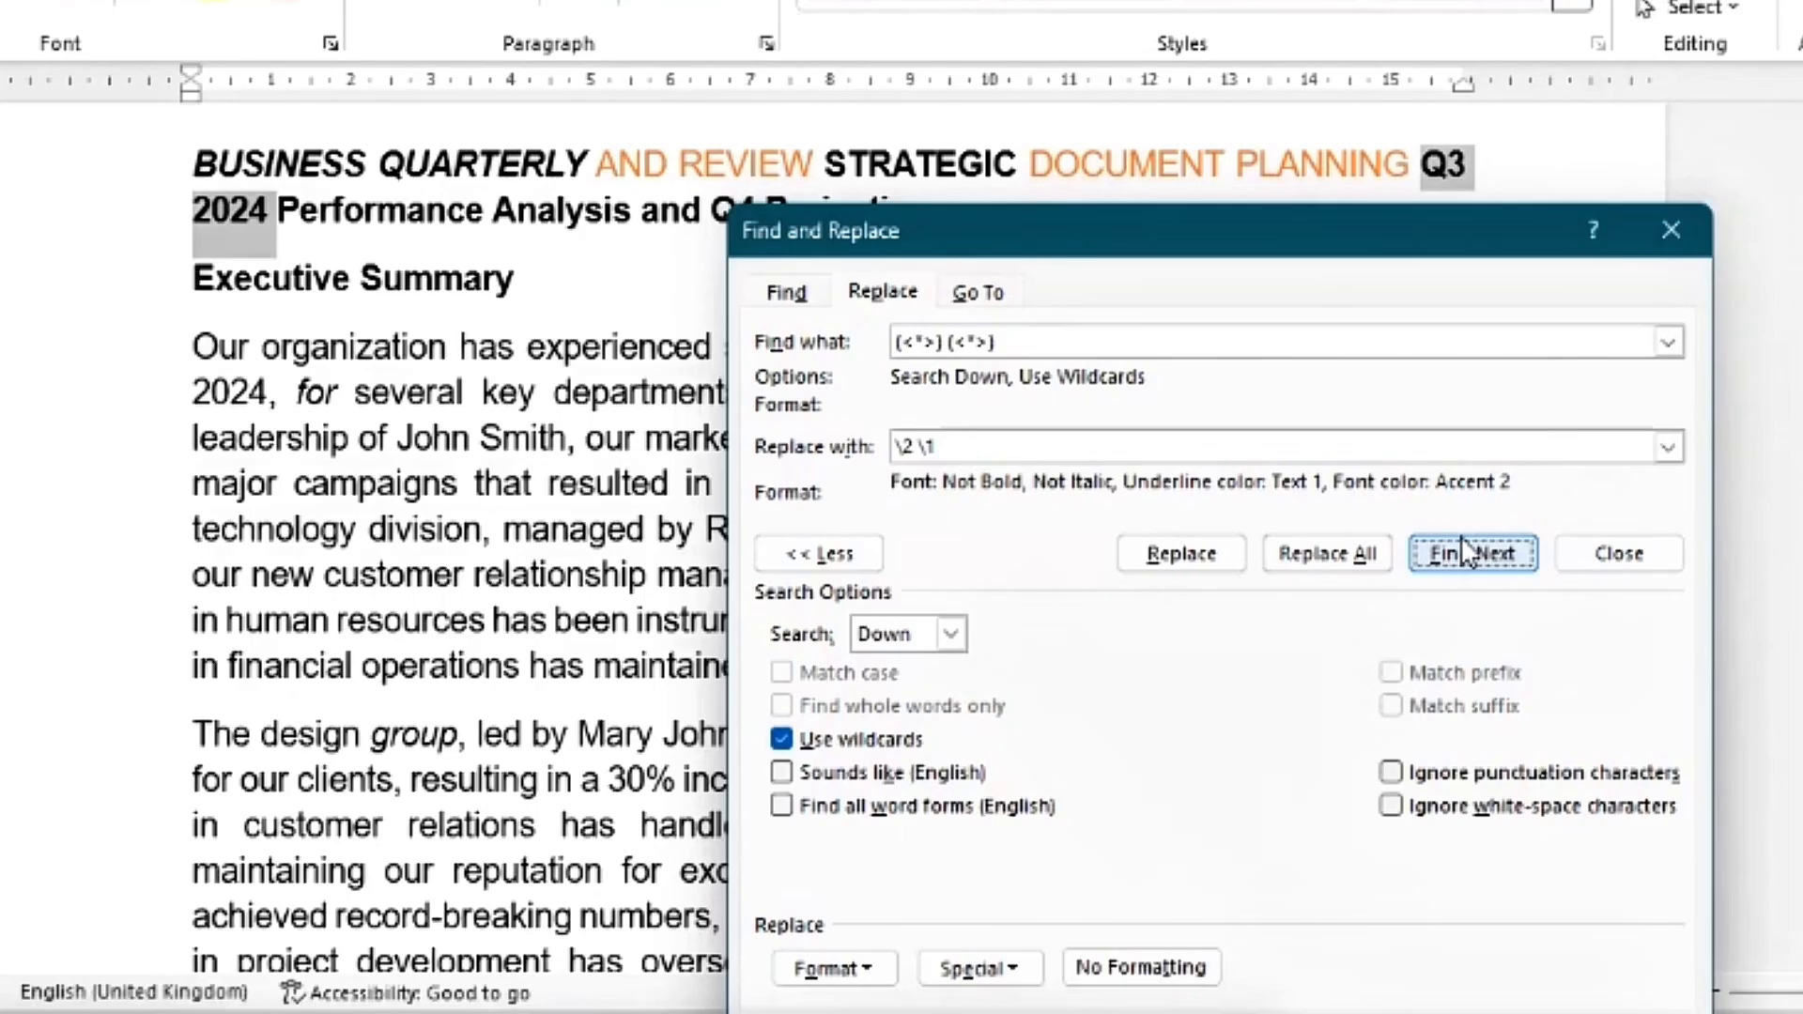
Copy "g??d" from the end of the document as the new wildcard search pattern and clear the replacement text
left_click(510, 458)
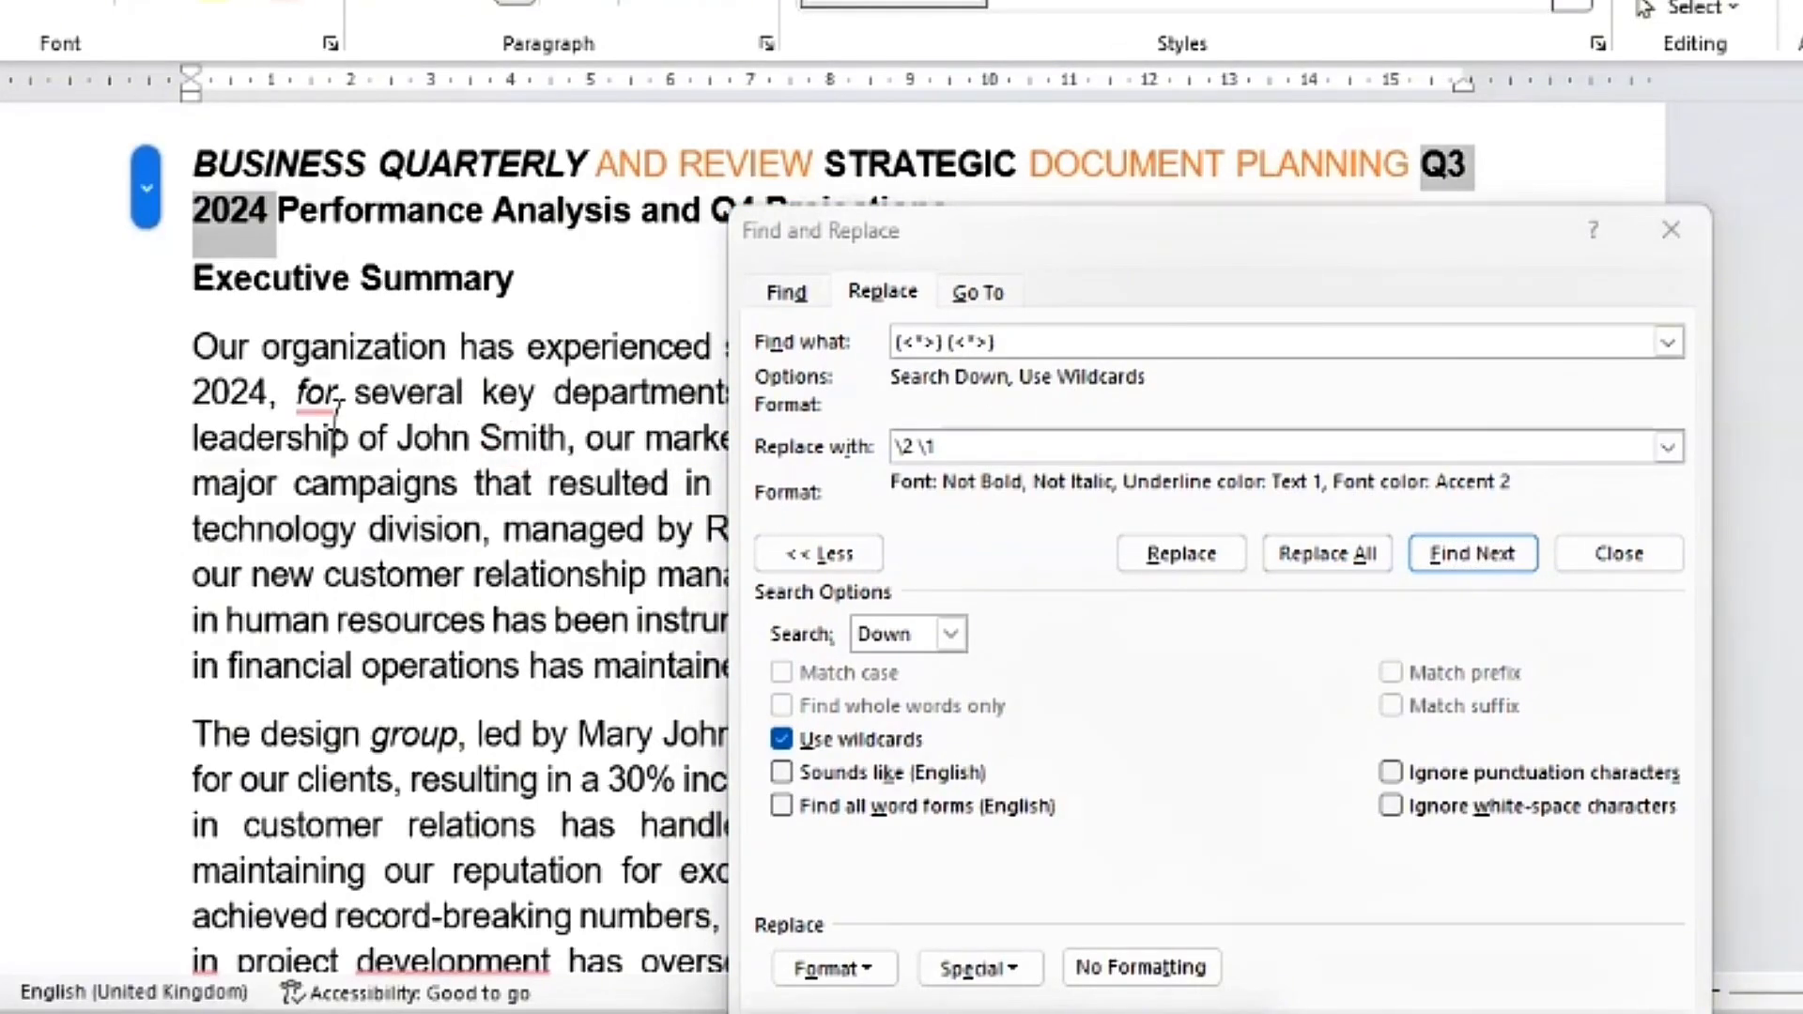
scroll(440, 533, "down", 20)
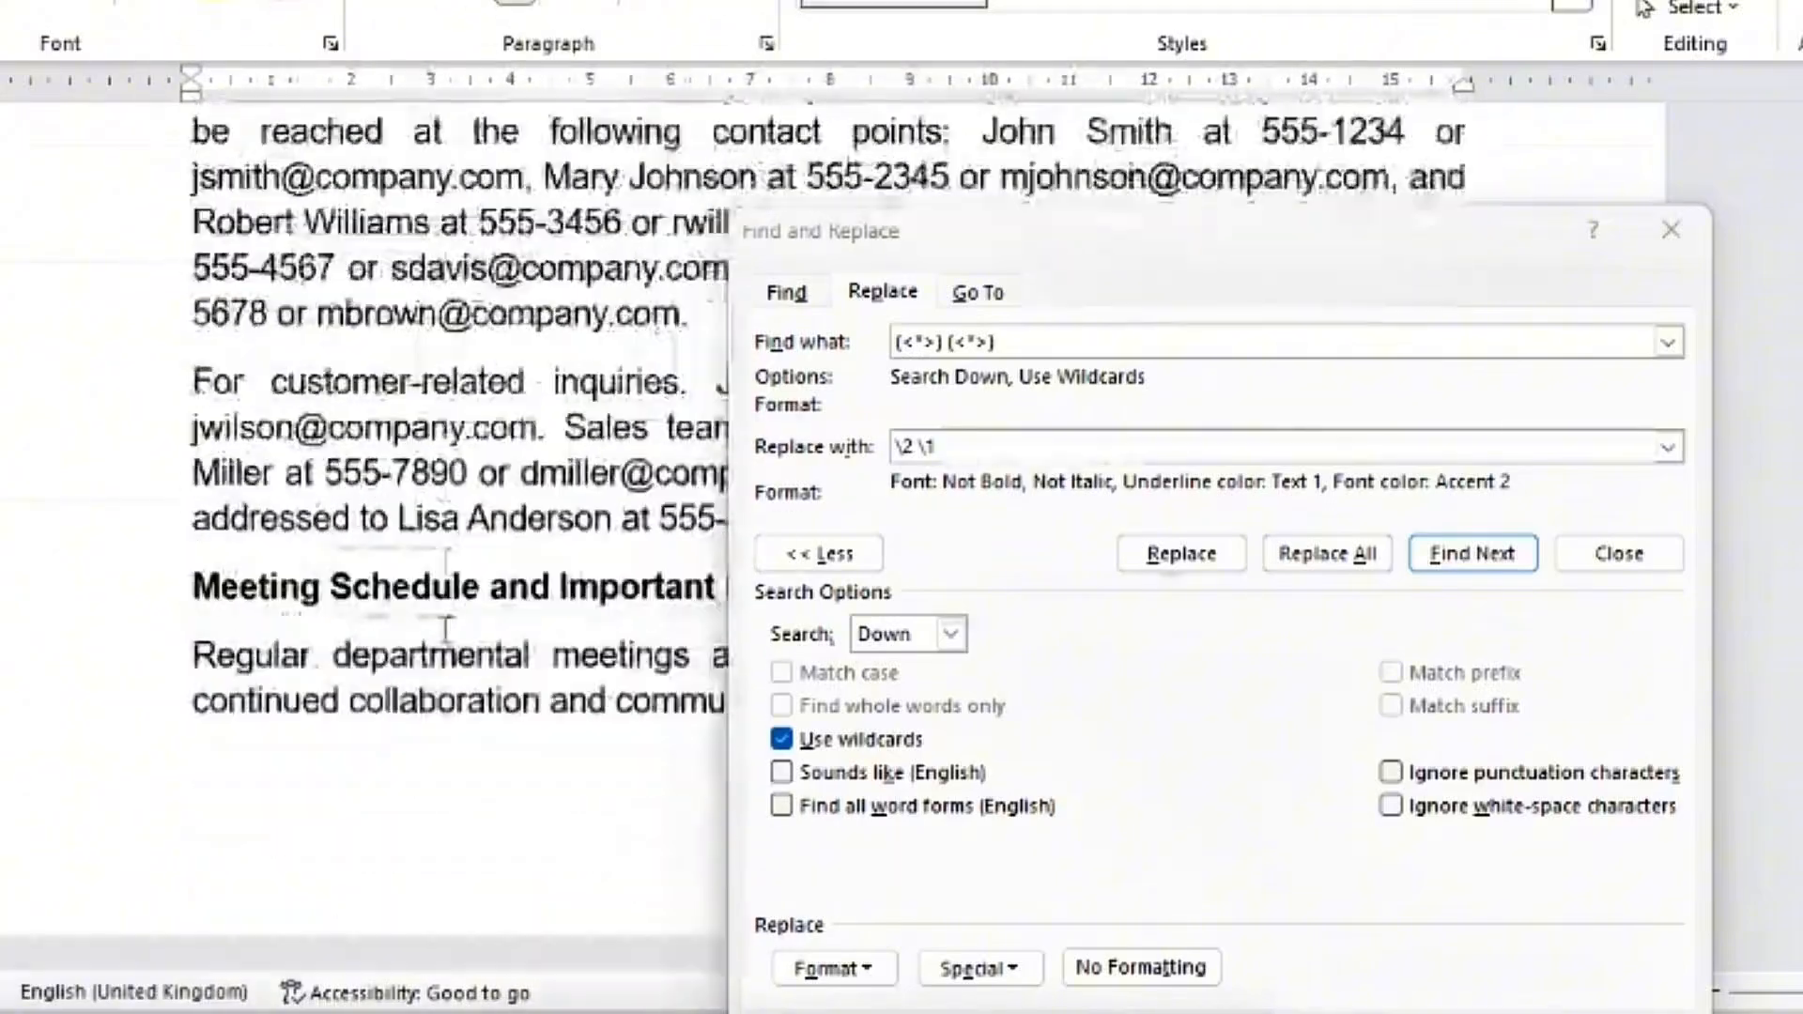
scroll(445, 627, "down", 20)
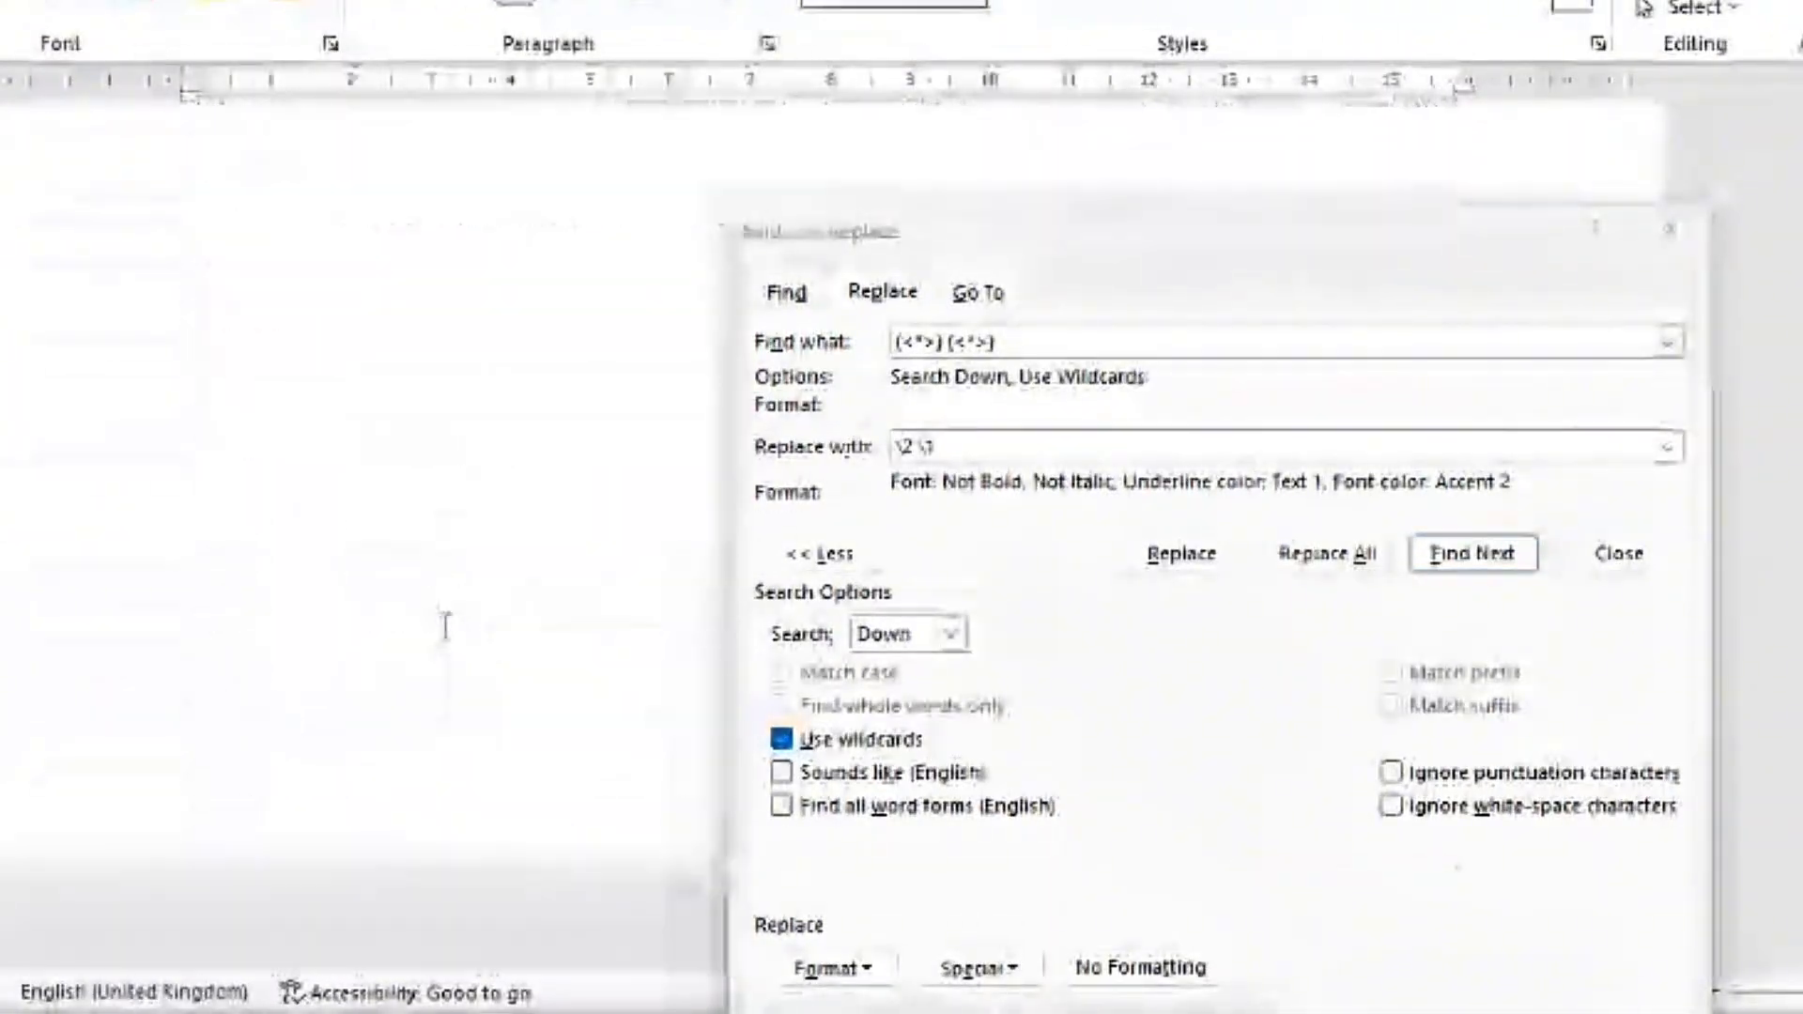
scroll(442, 627, "up", 3)
left_click(83, 432)
key("ctrl+c")
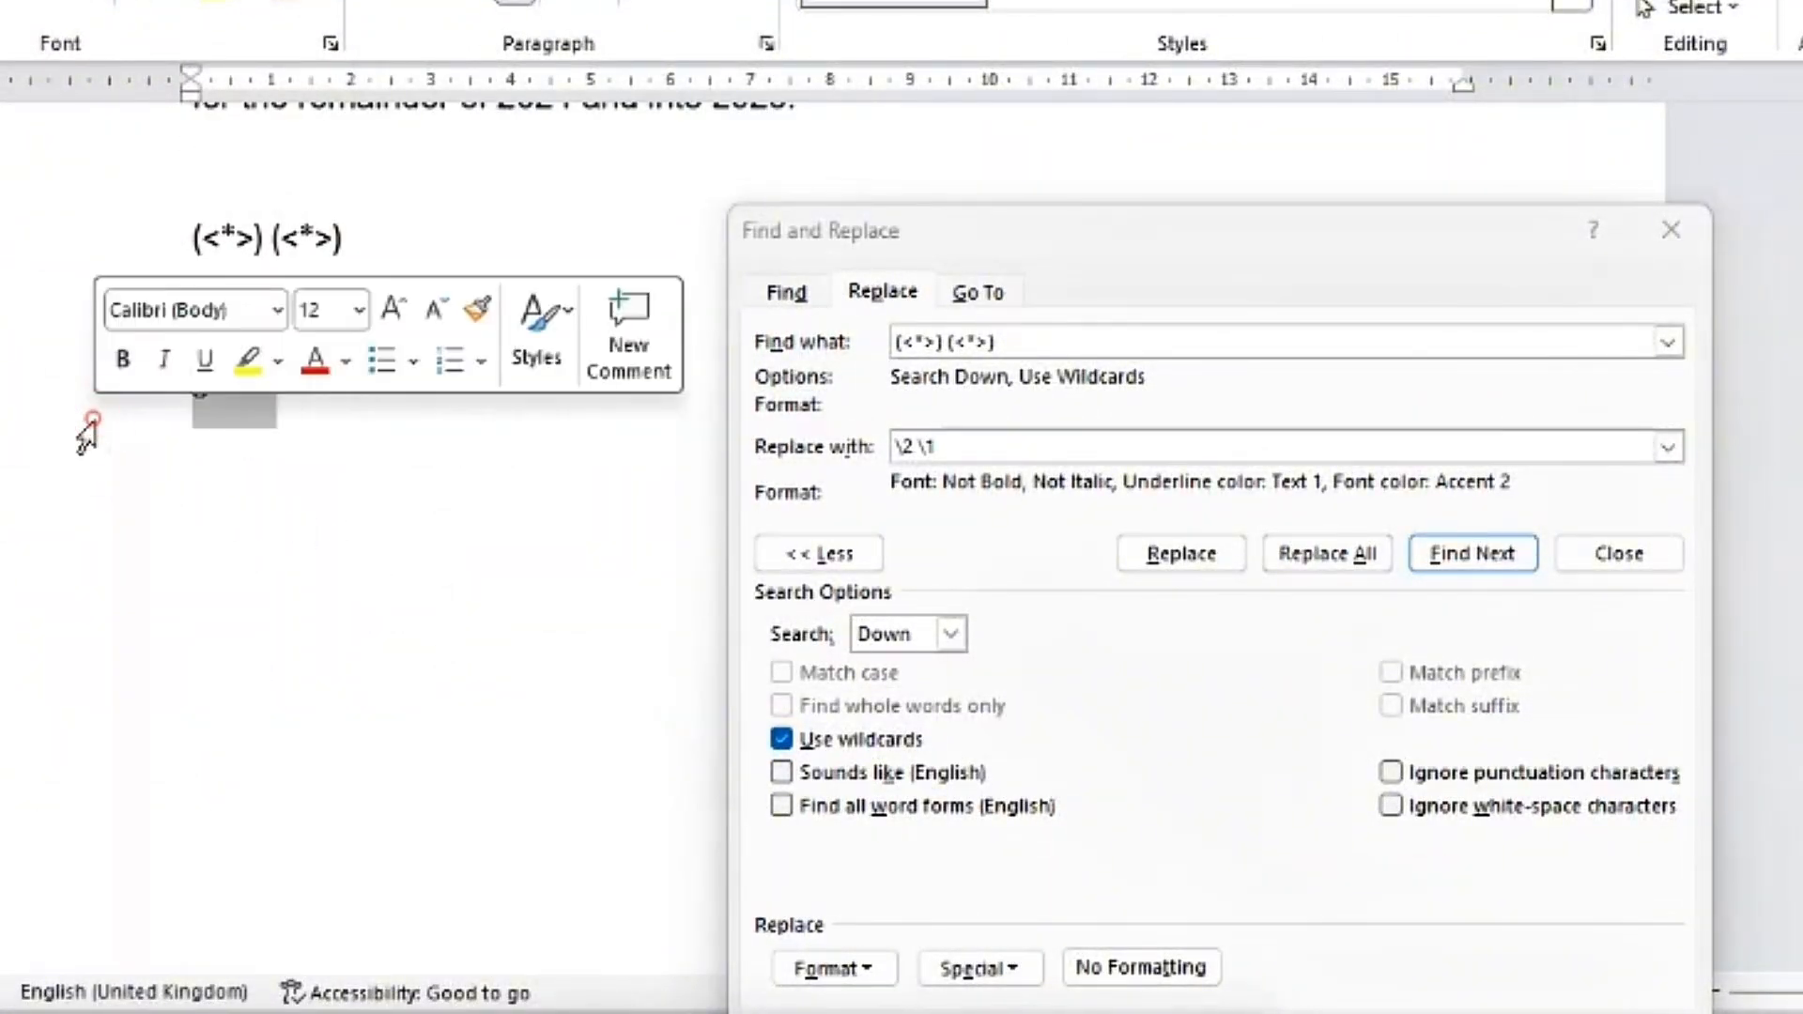
left_click(1039, 341)
key("ctrl+v")
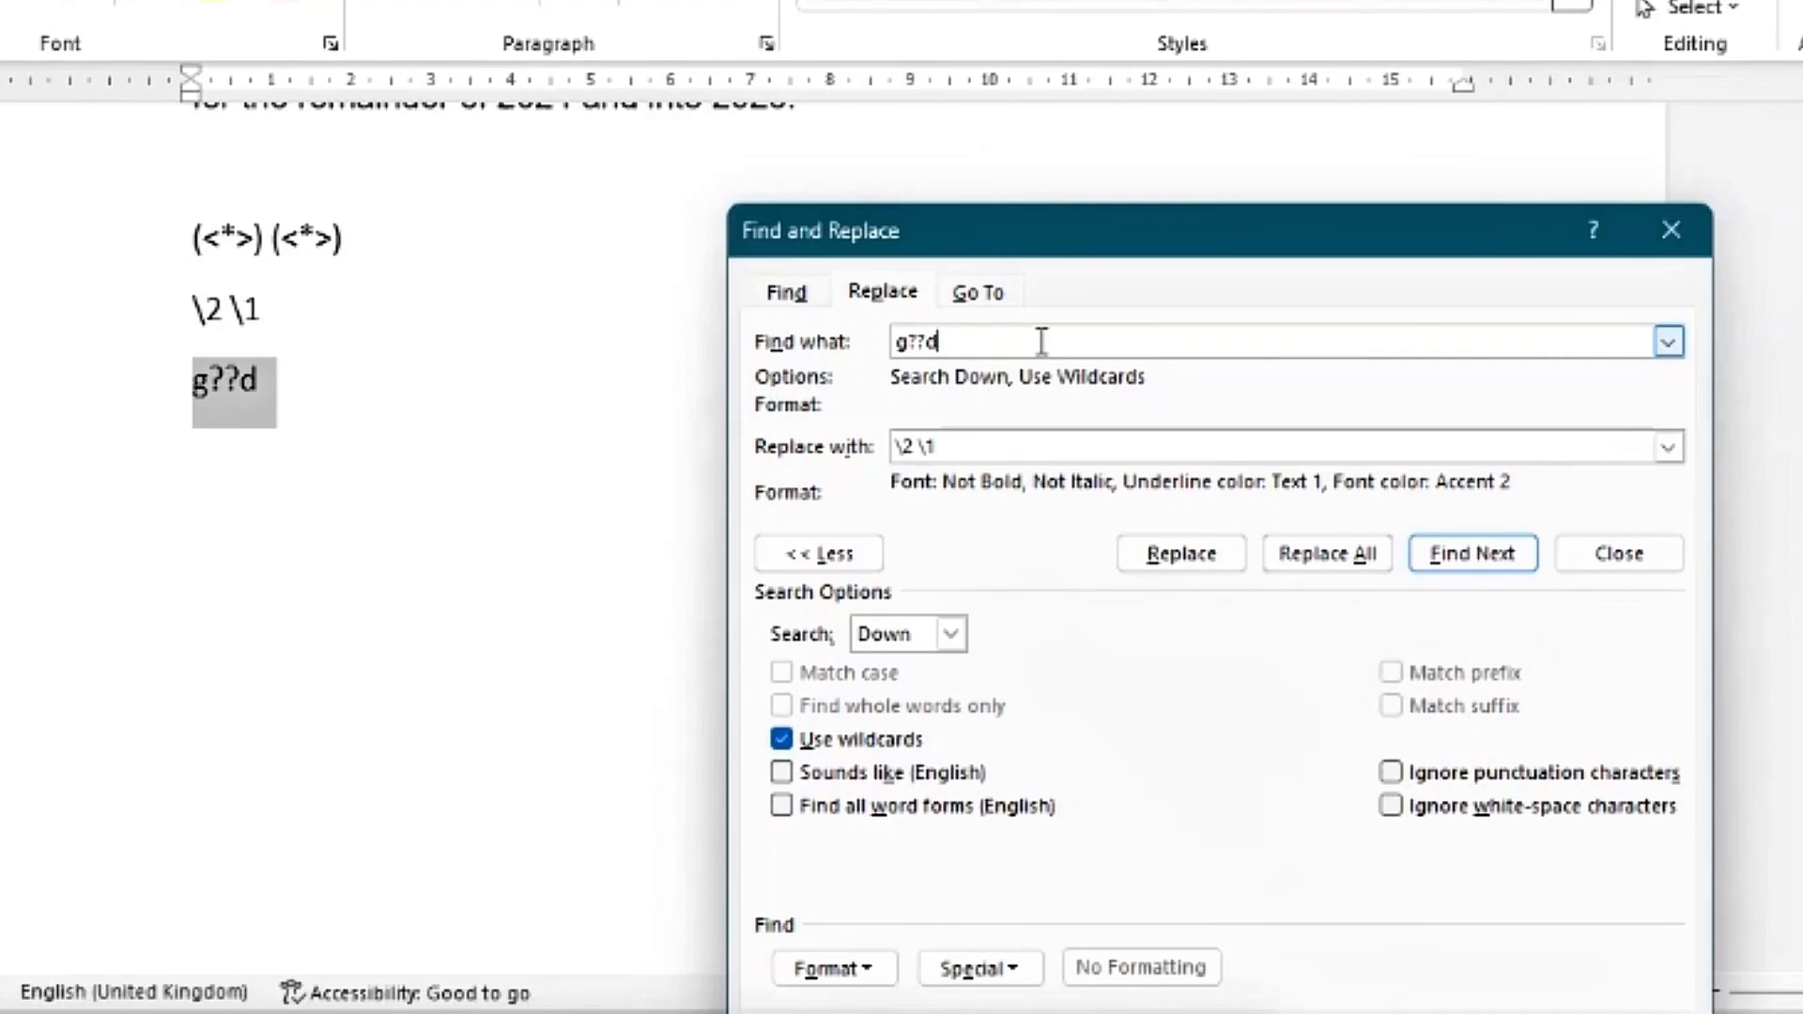
left_click(917, 445)
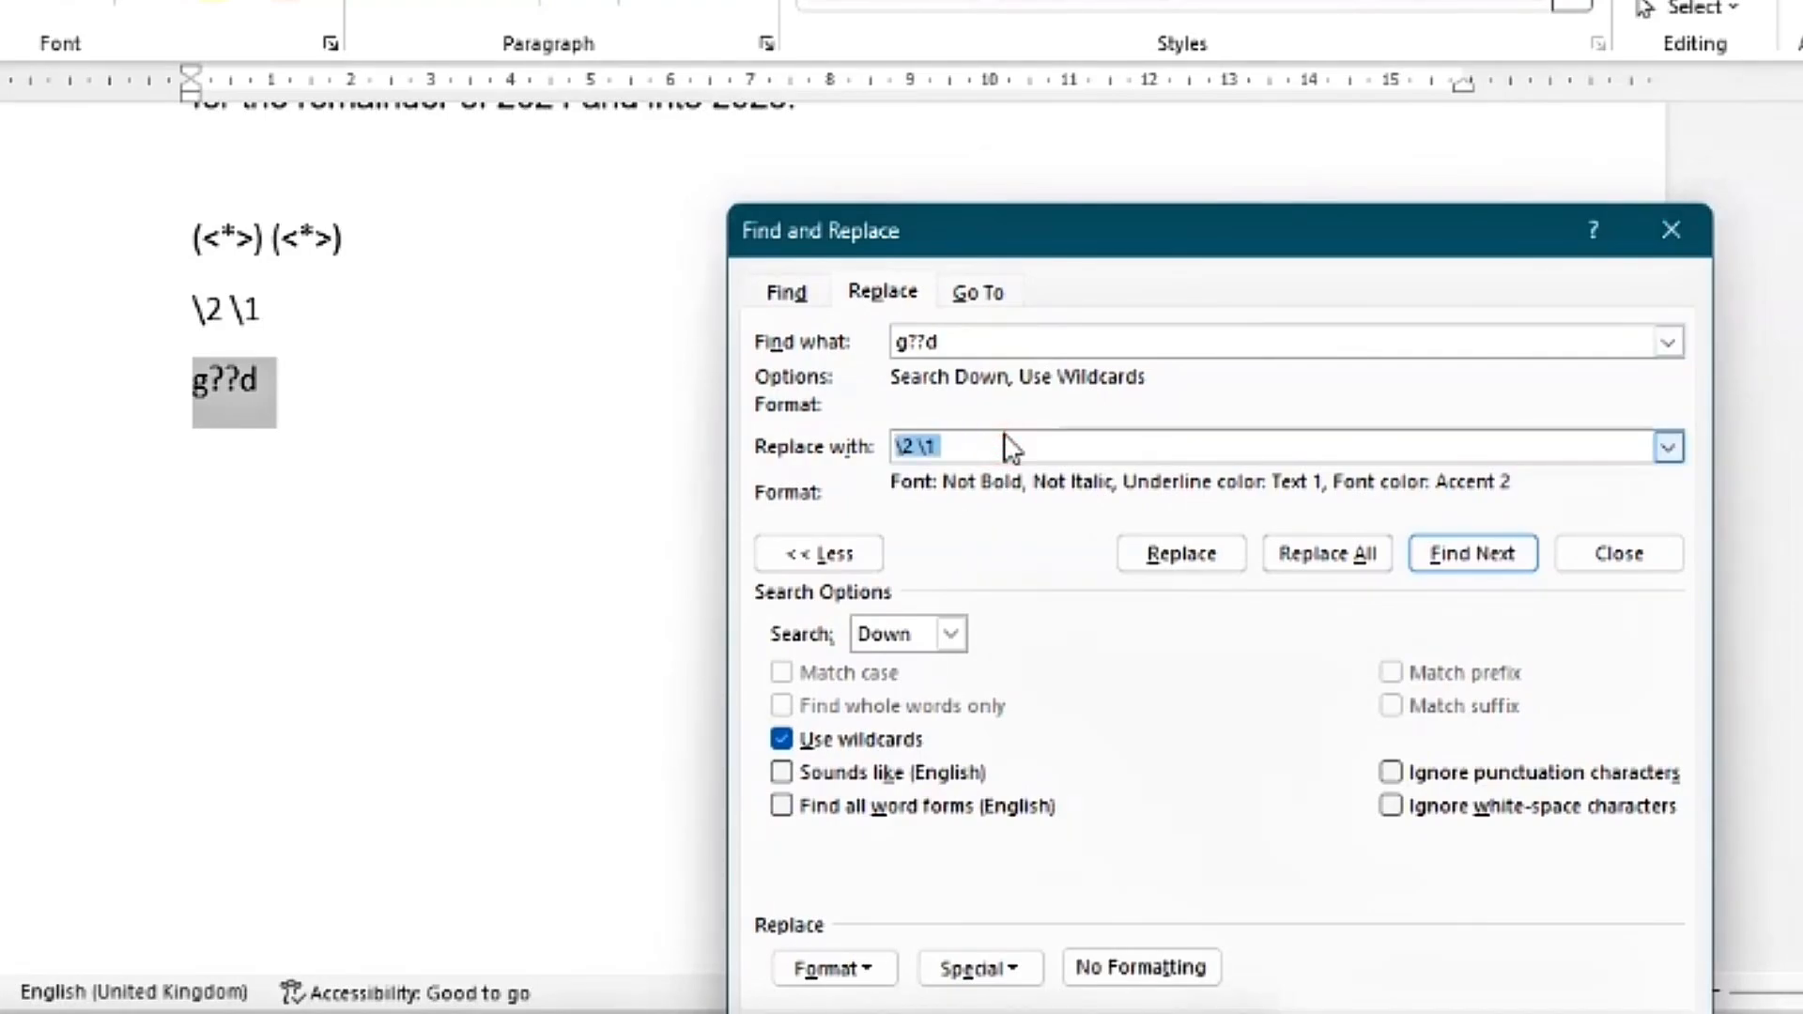
key("BackSpace")
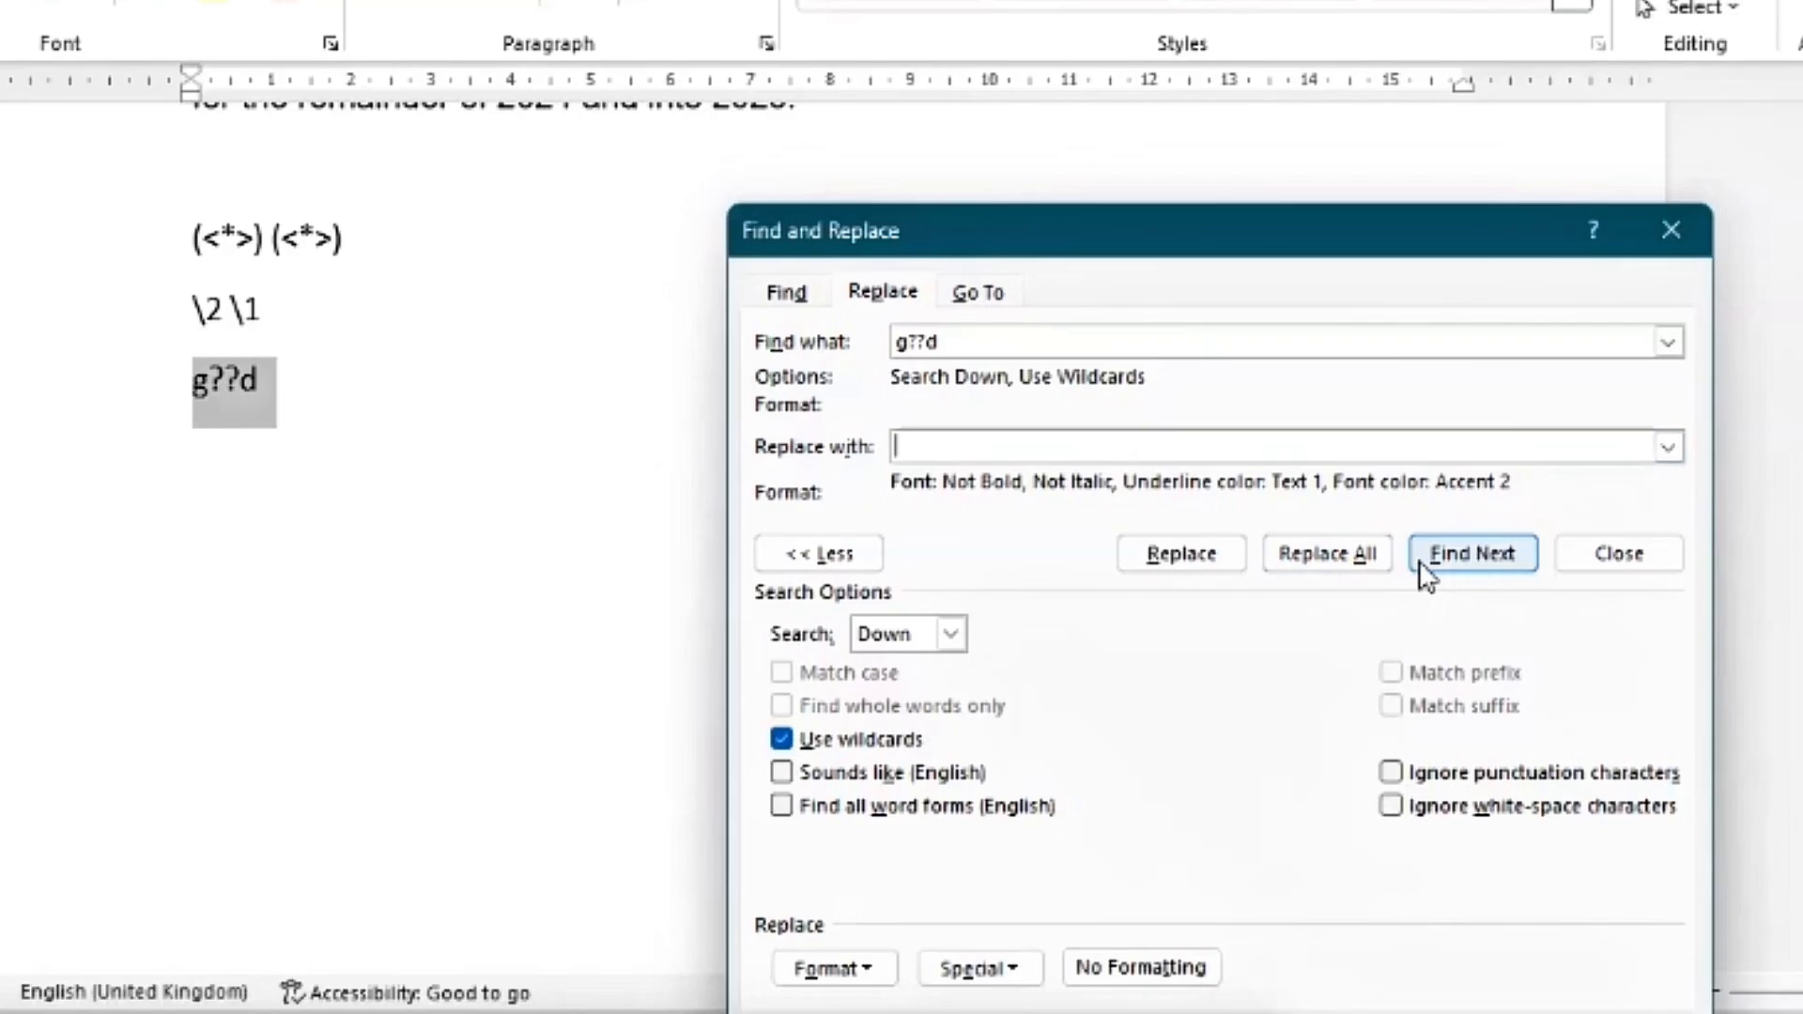
Search the rest of the document for "g??d" and step through the matches up to "good", moving the dialog clear of the text
left_click(1451, 556)
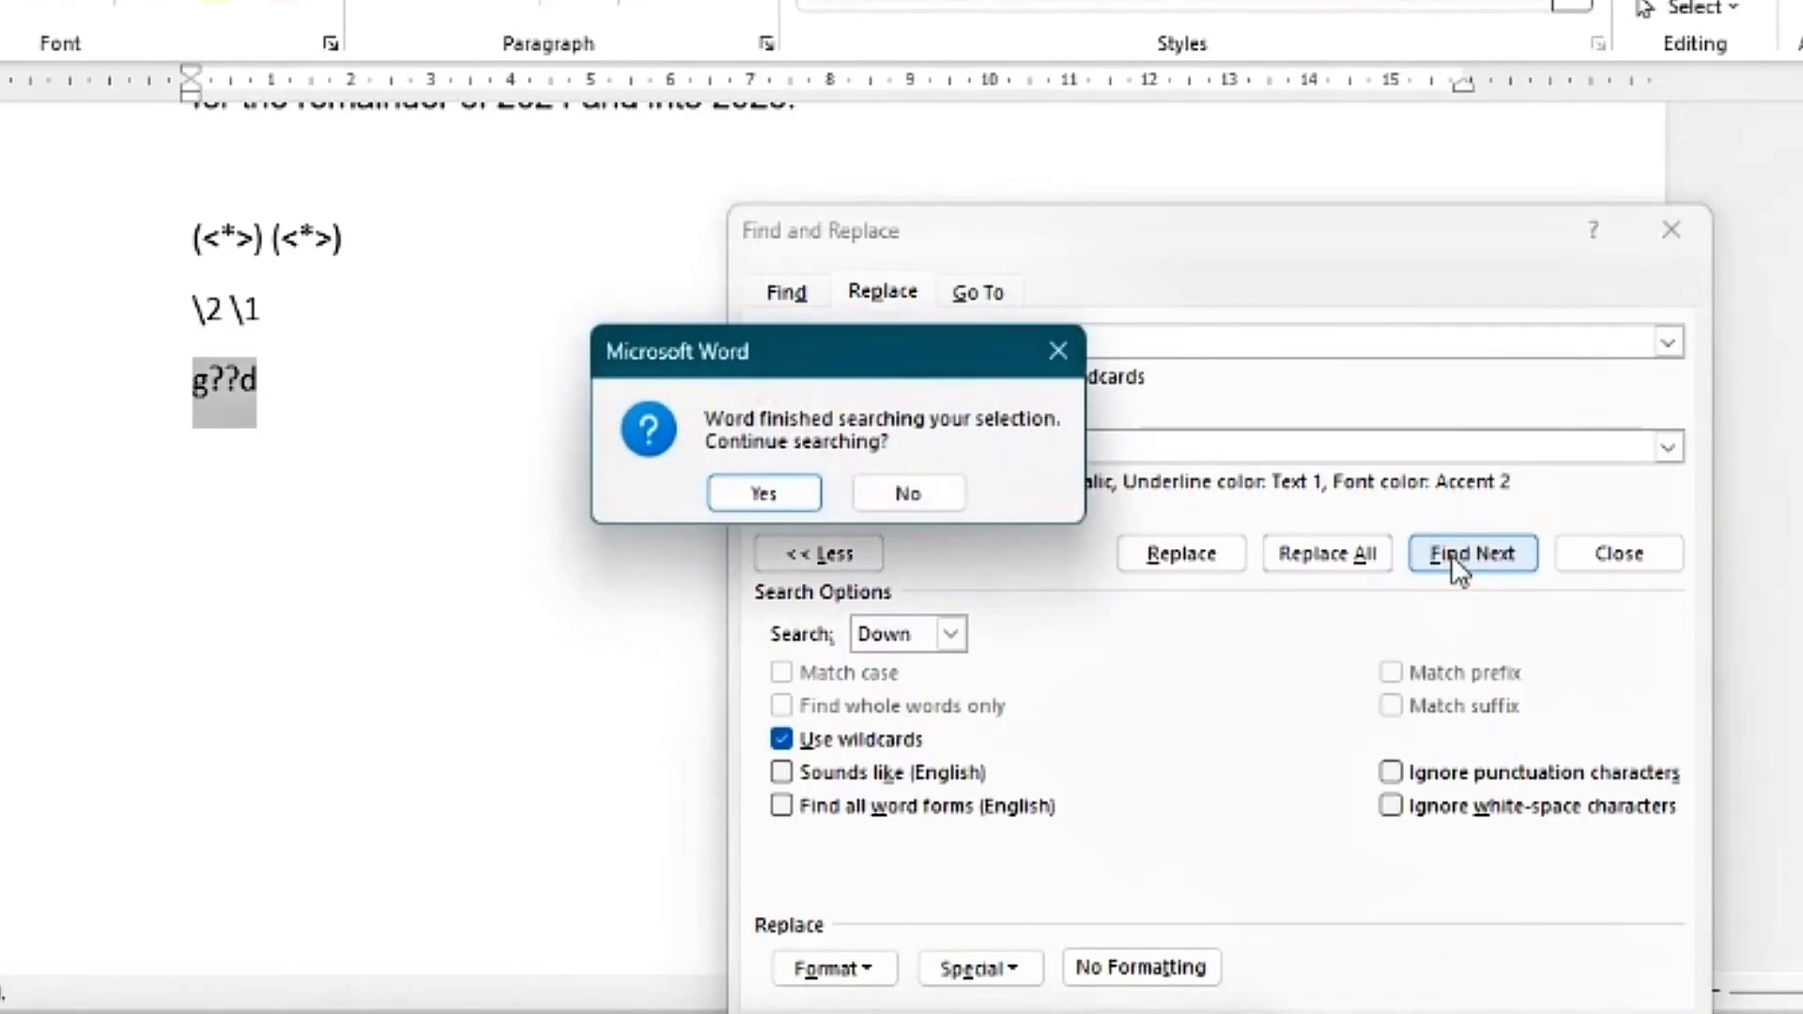
left_click(759, 496)
left_click(759, 497)
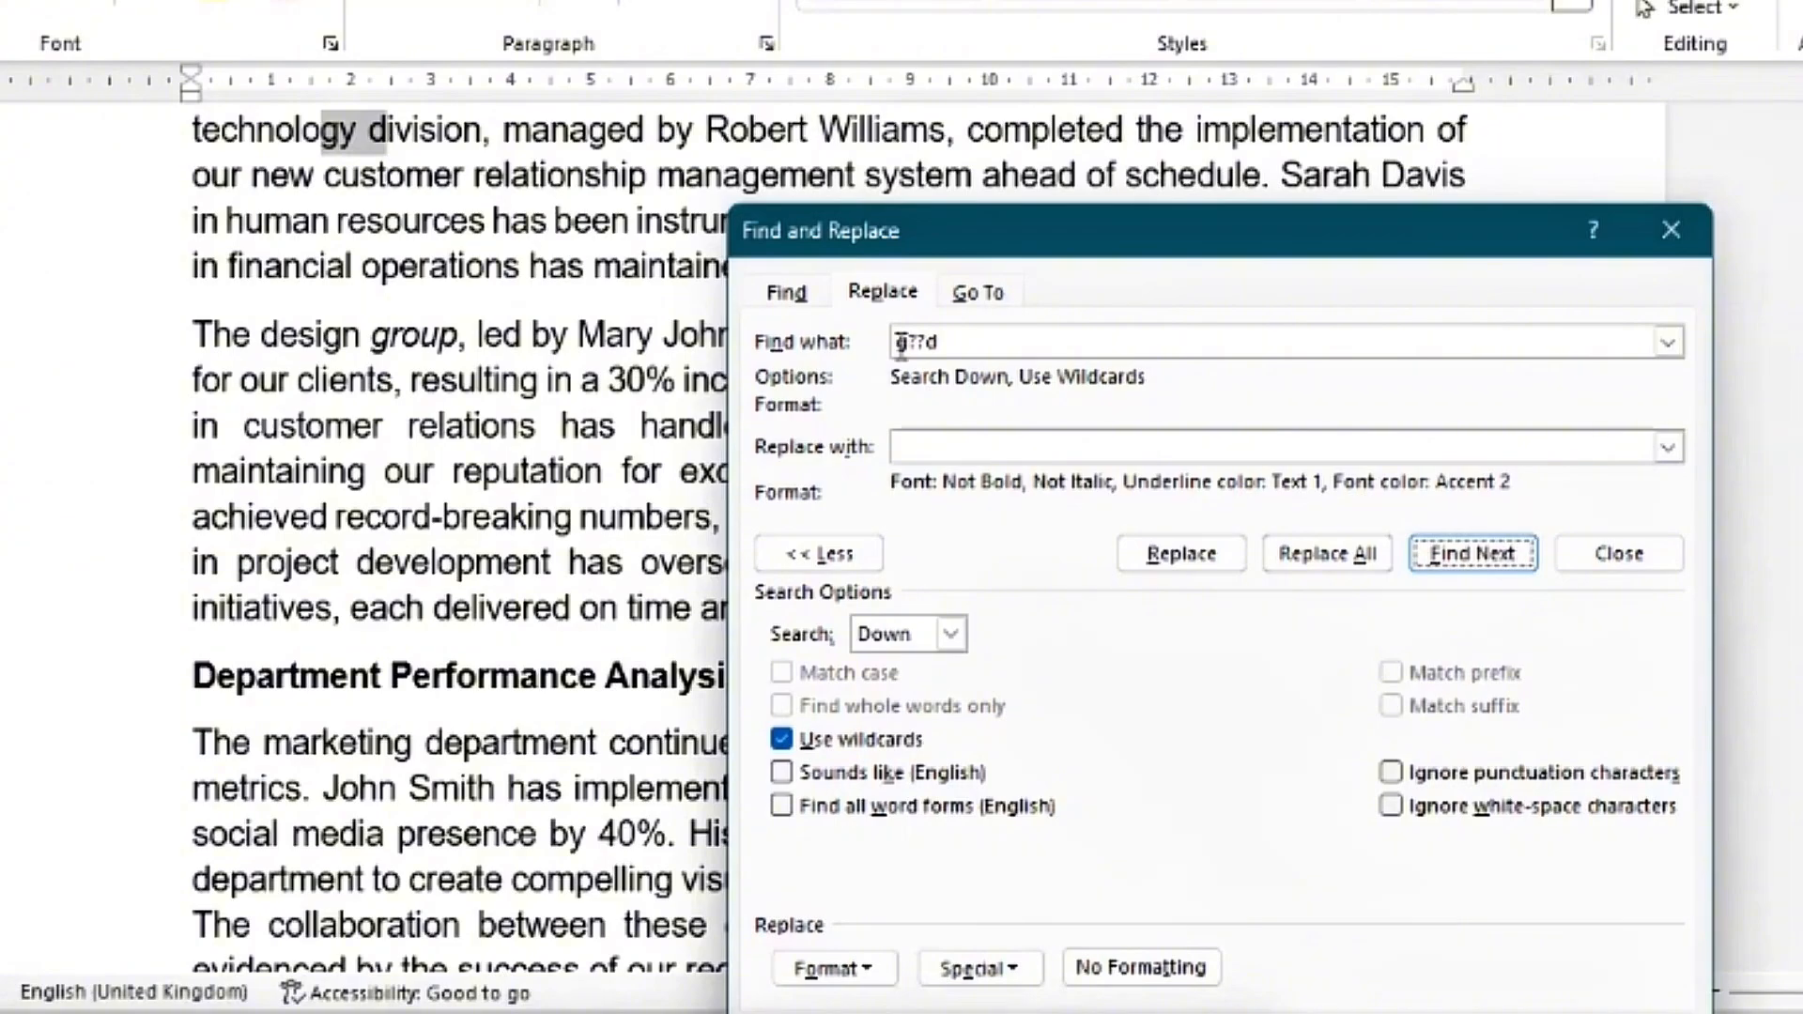
left_click(1471, 559)
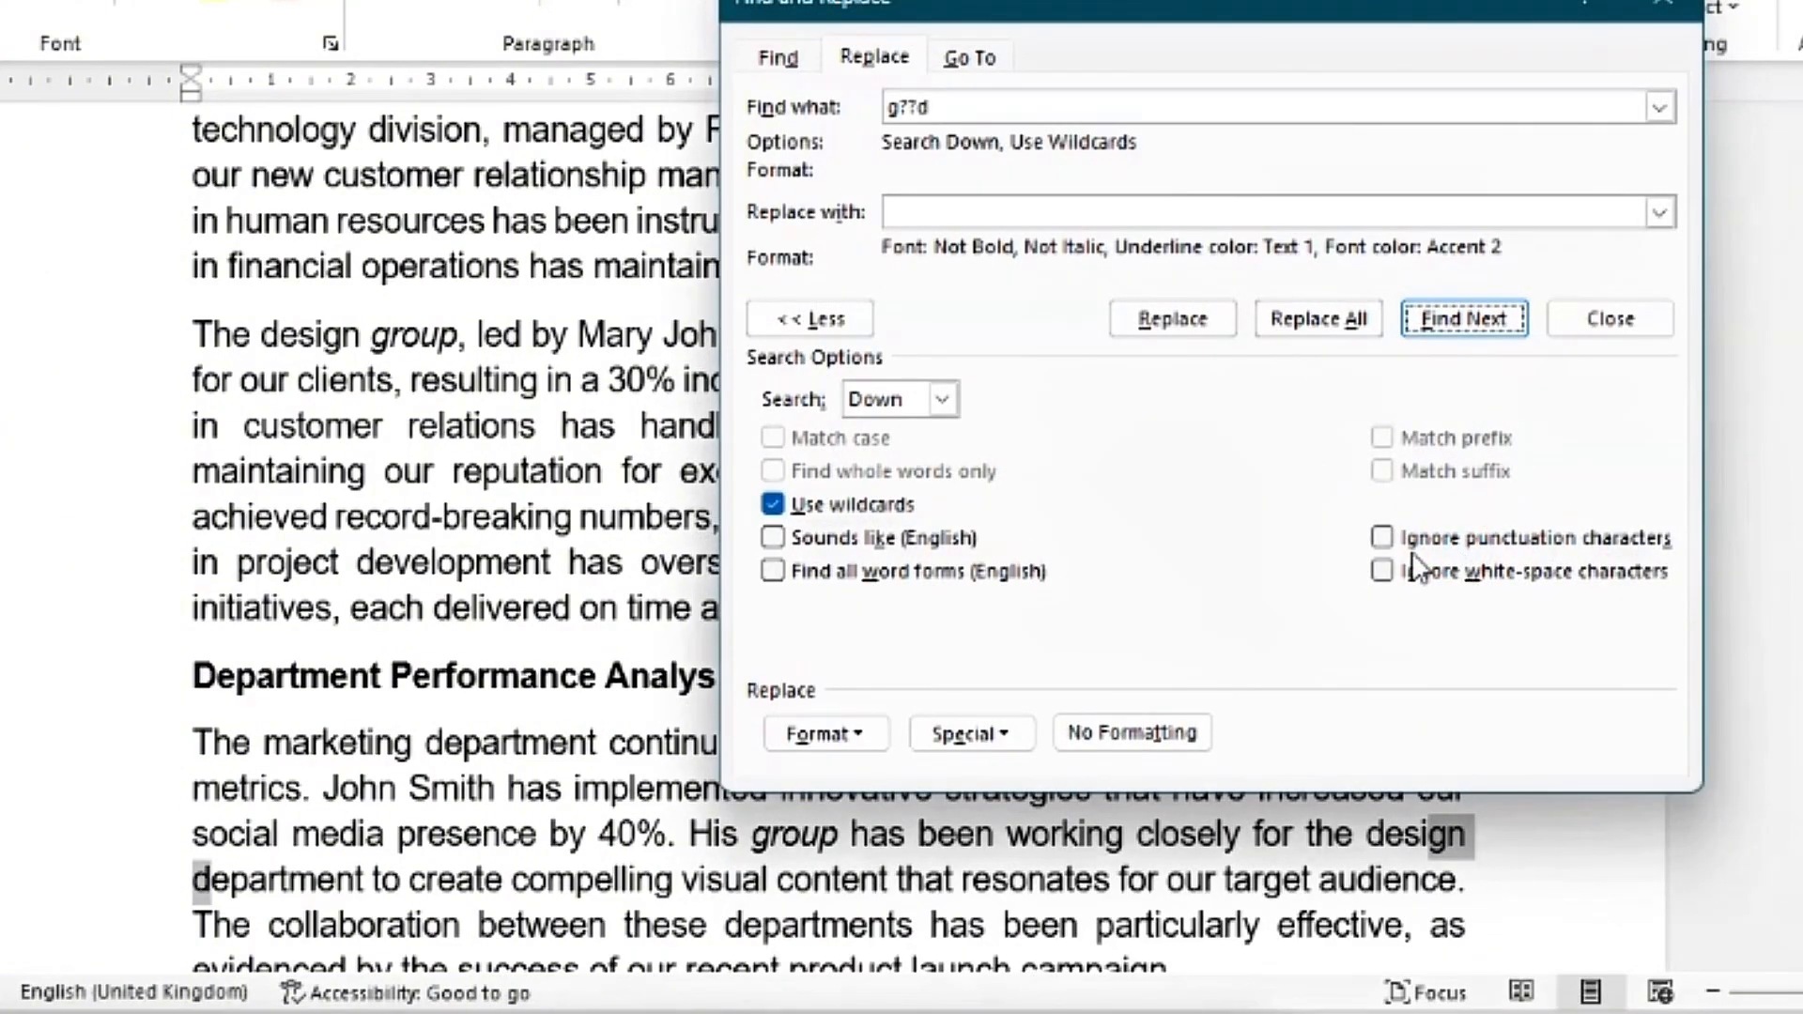
left_click(1463, 322)
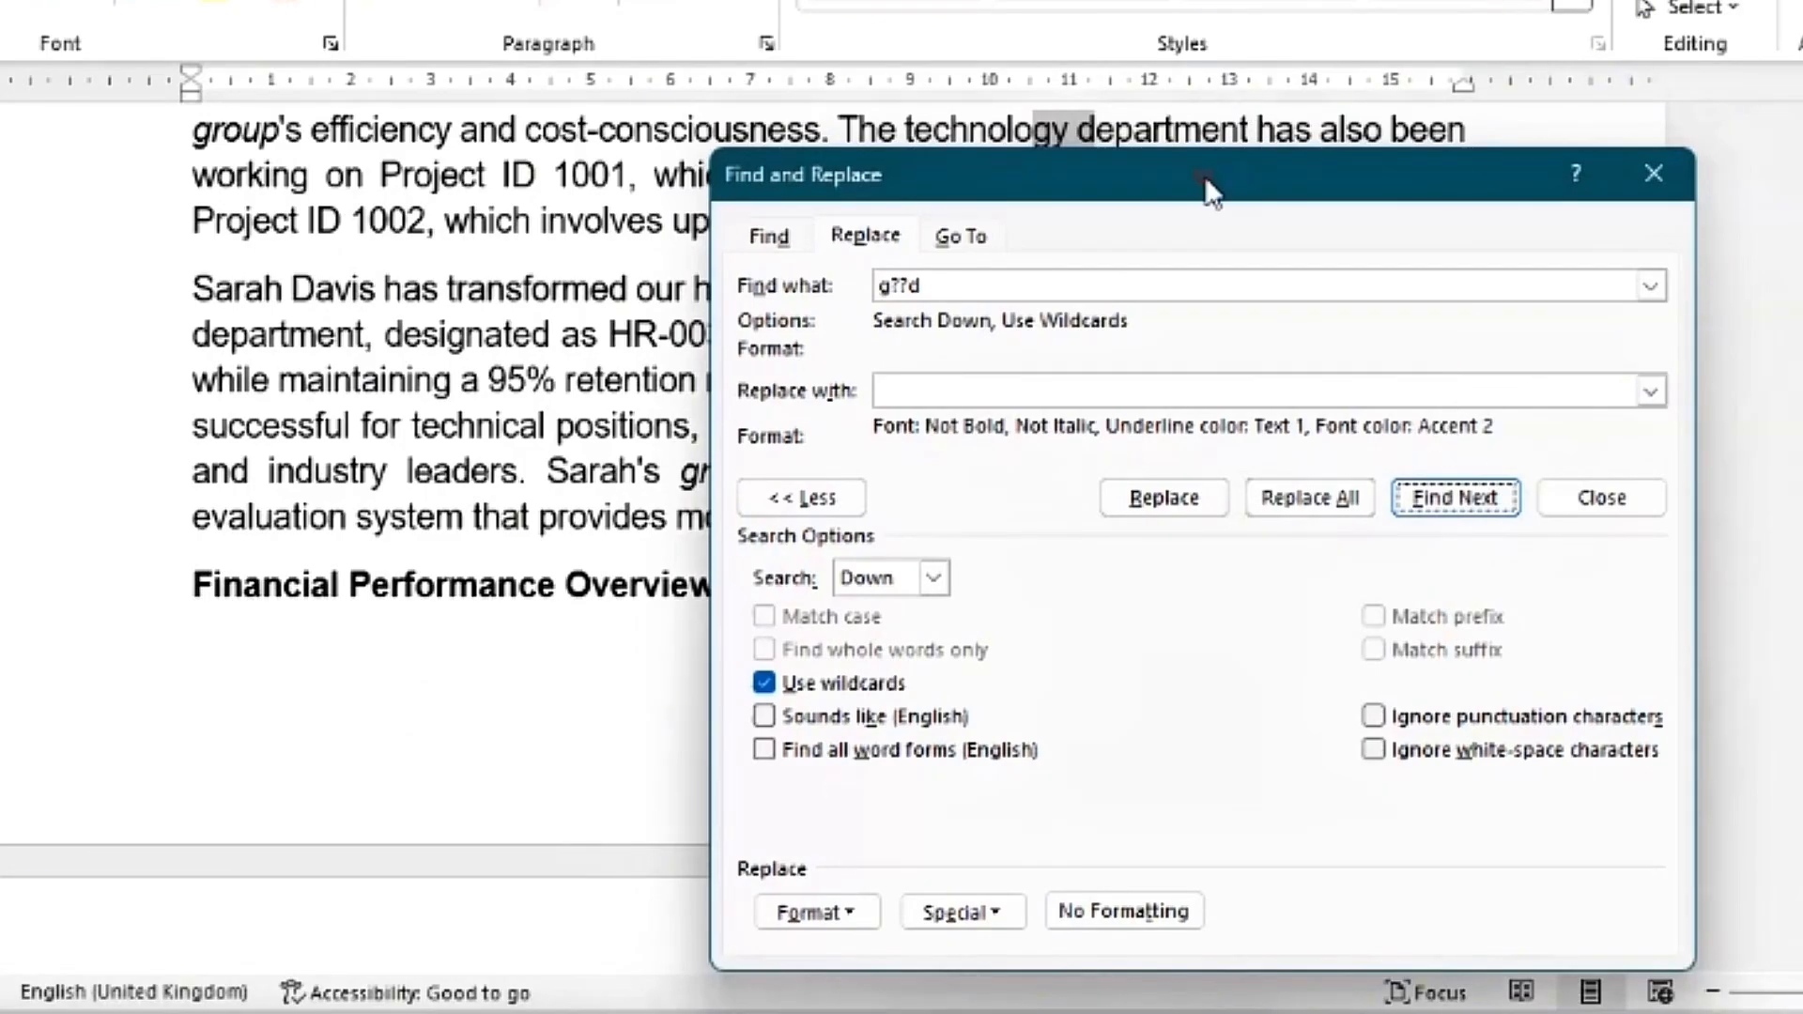
left_click_drag(1204, 176, 464, 383)
left_click(714, 694)
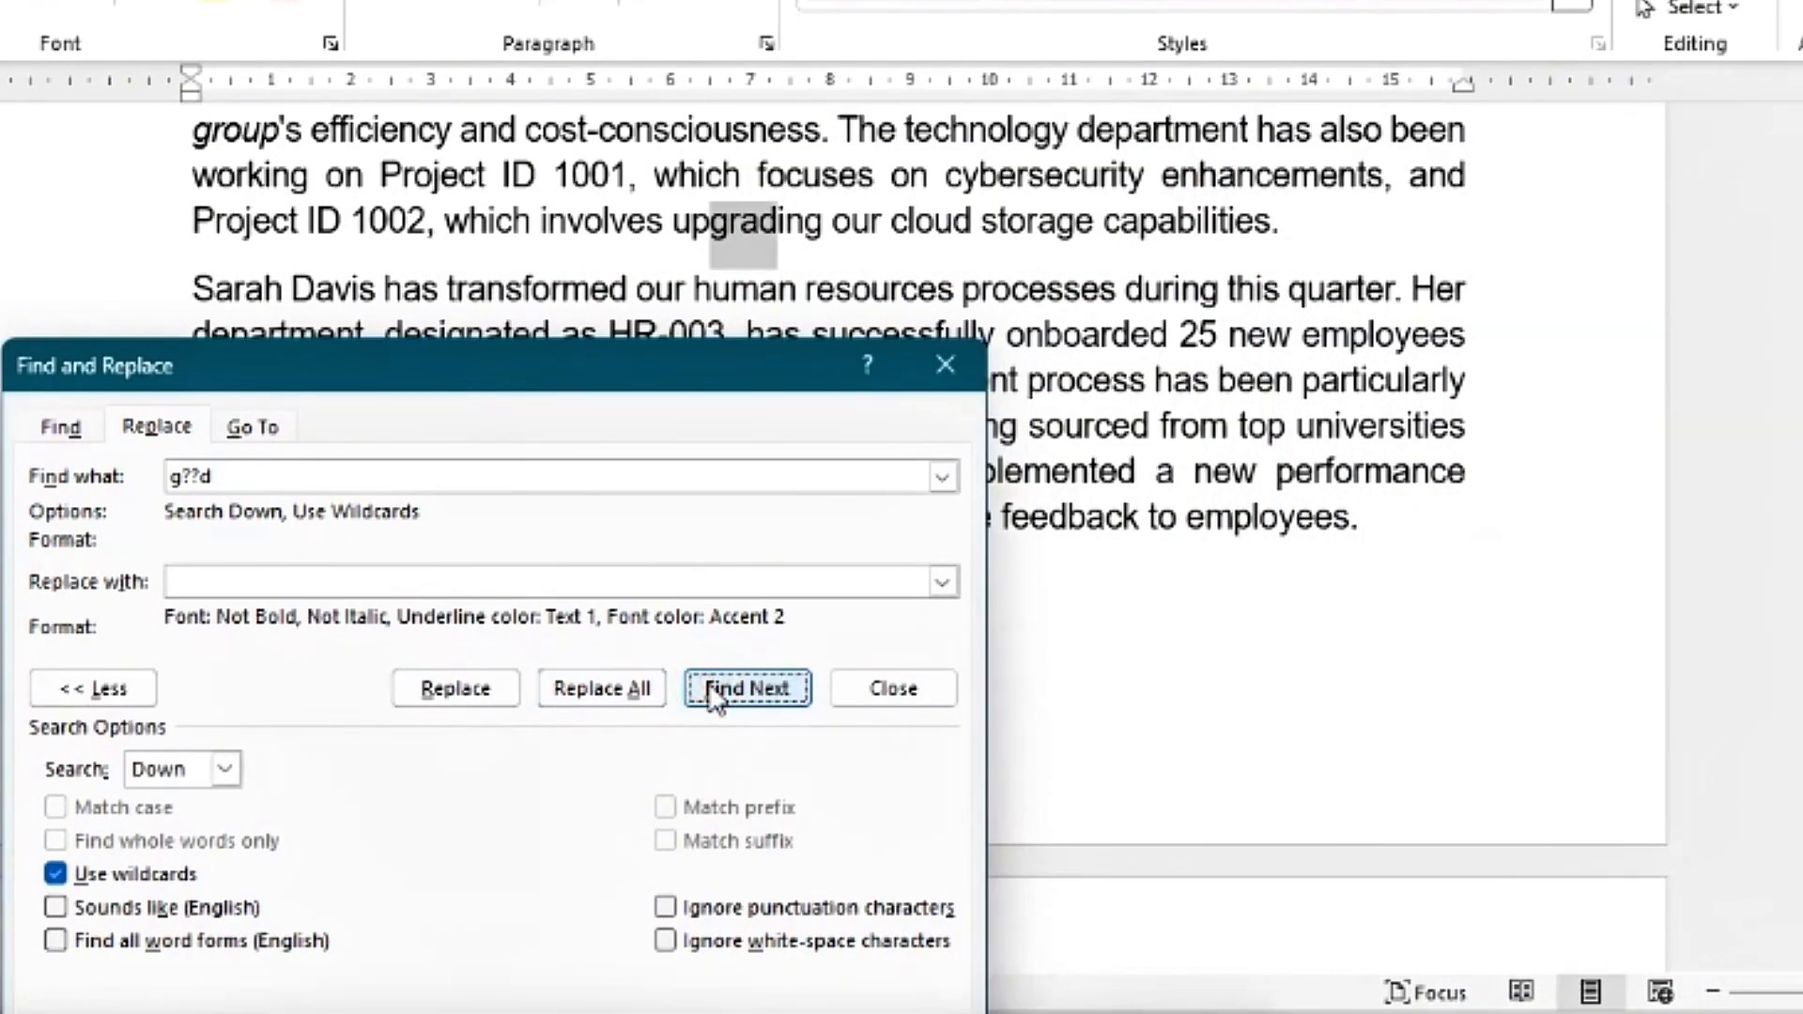
left_click(746, 688)
left_click(715, 695)
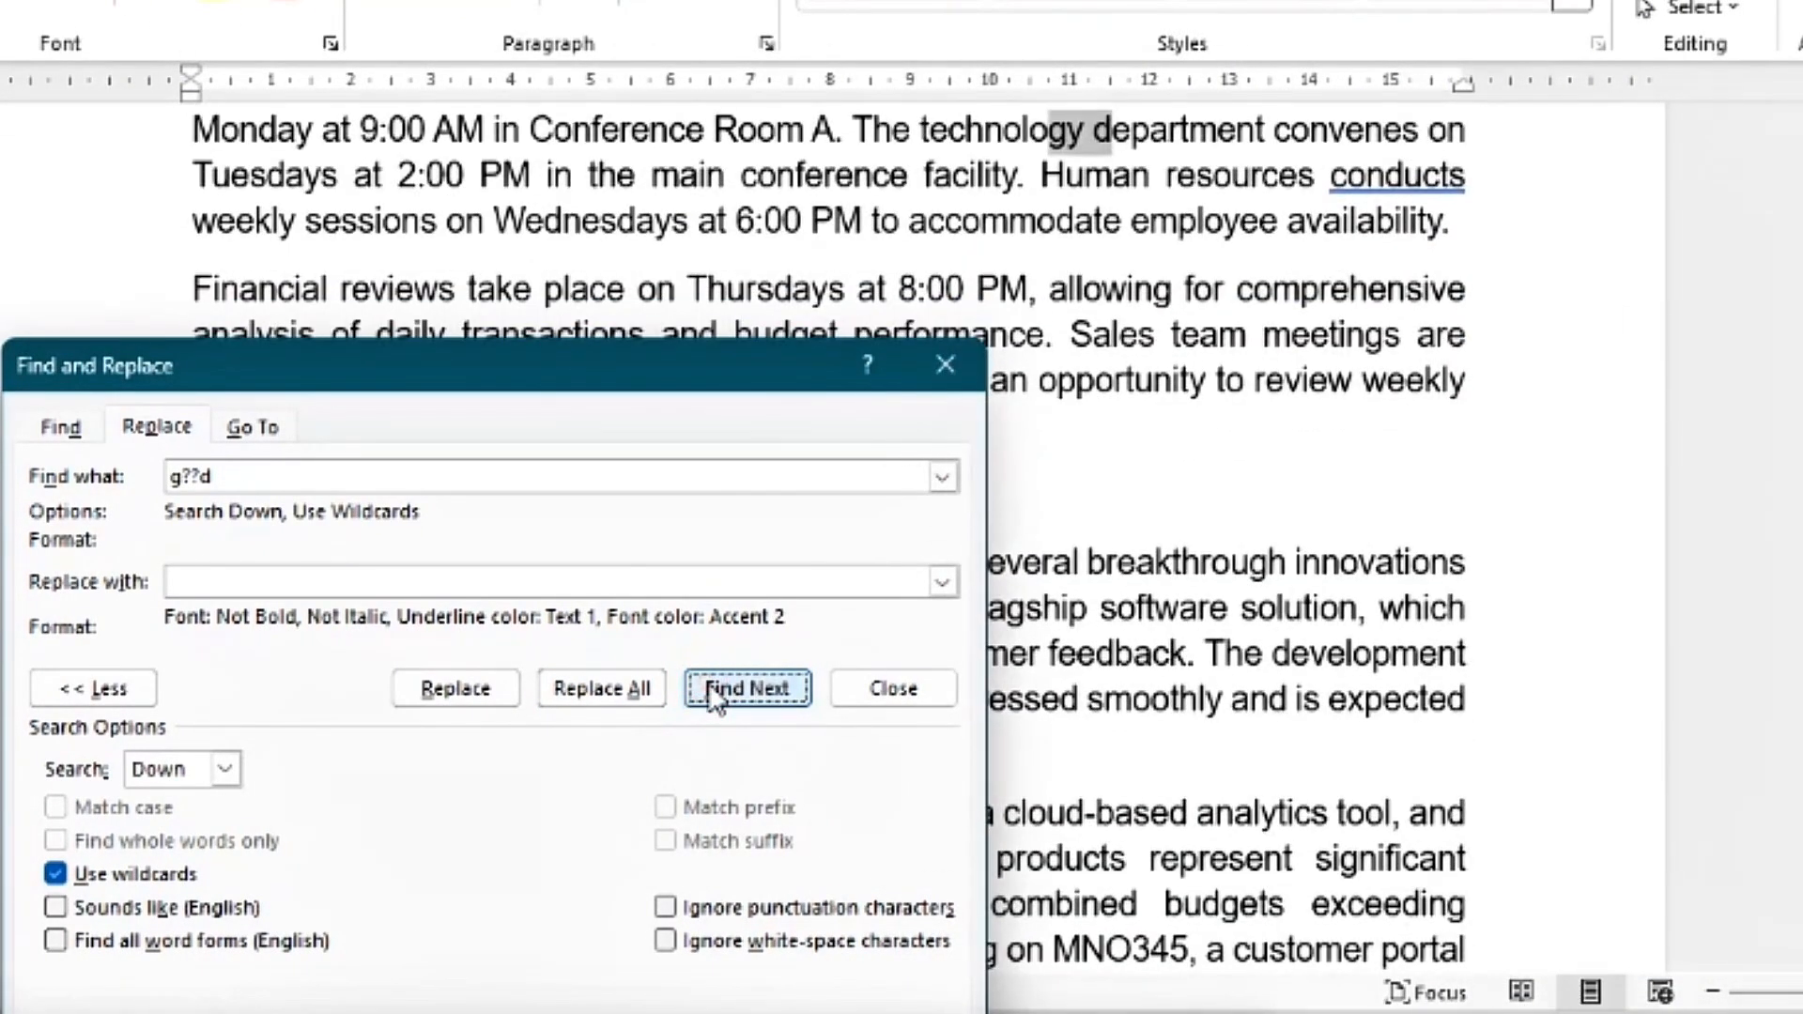
left_click(715, 695)
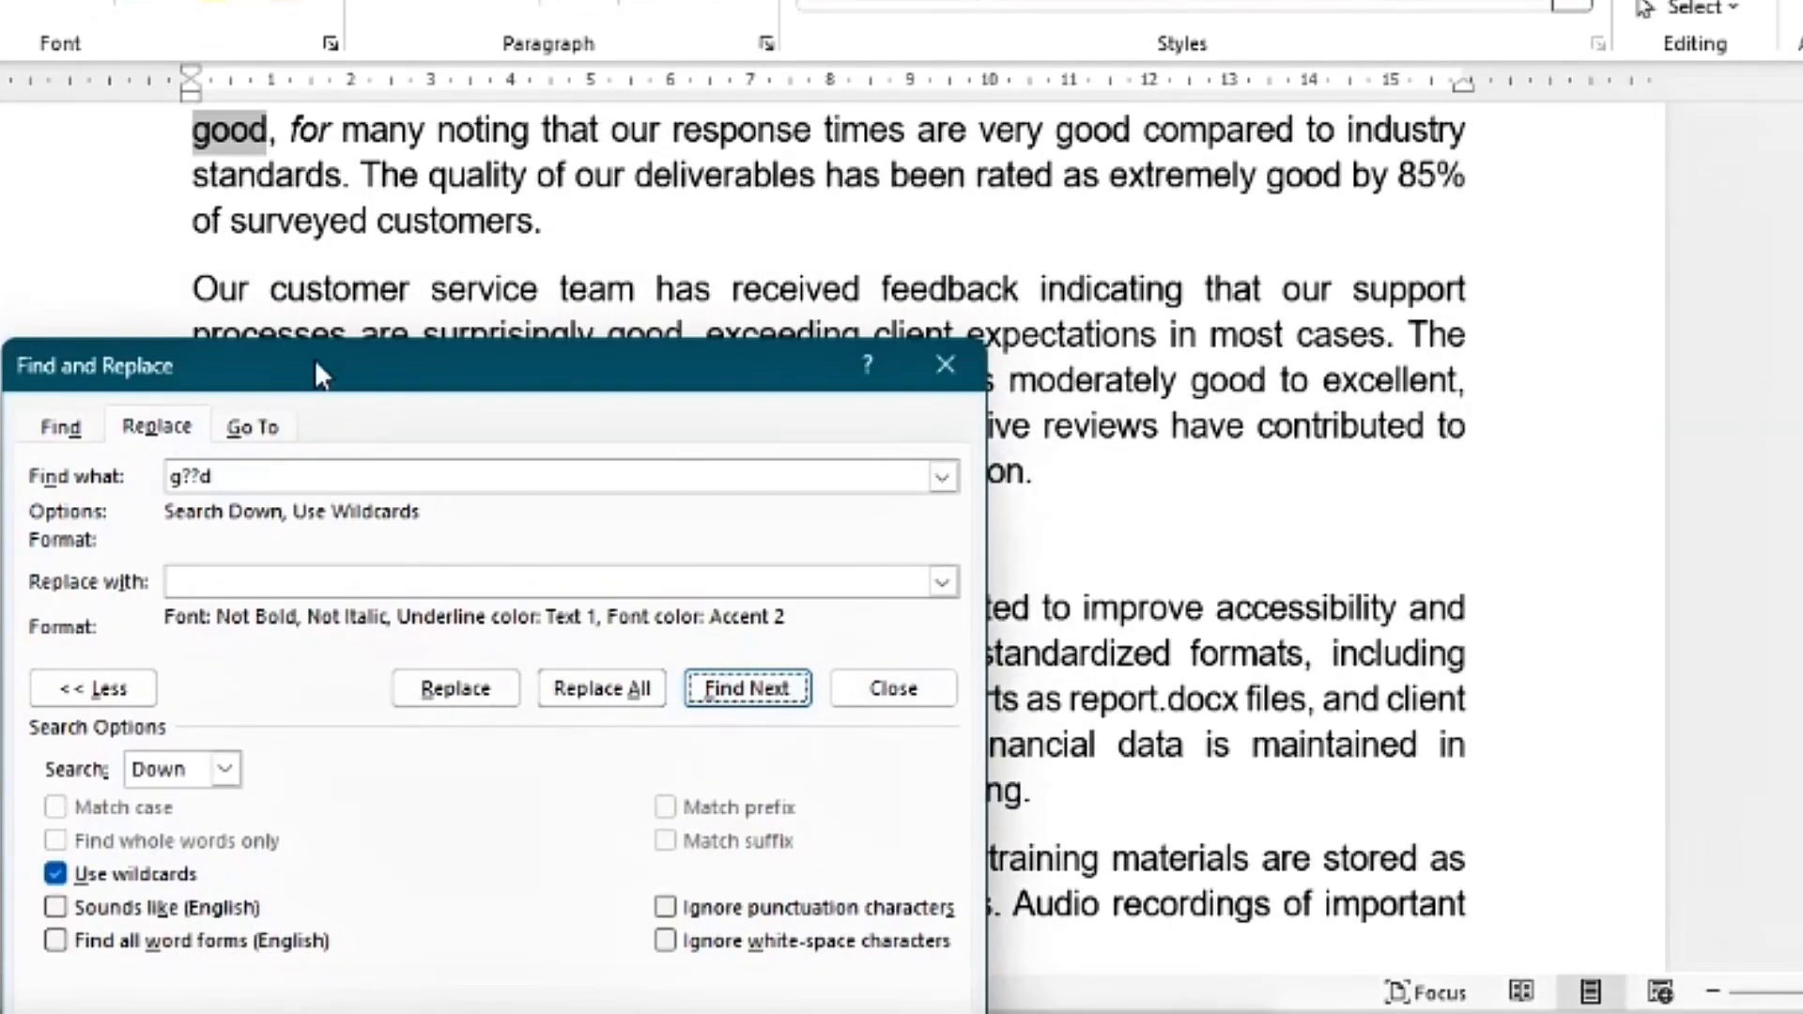
Replace the selected "good" and the next two "g??d" matches with "better" in the orange replacement format, and close the dialog
left_click(329, 582)
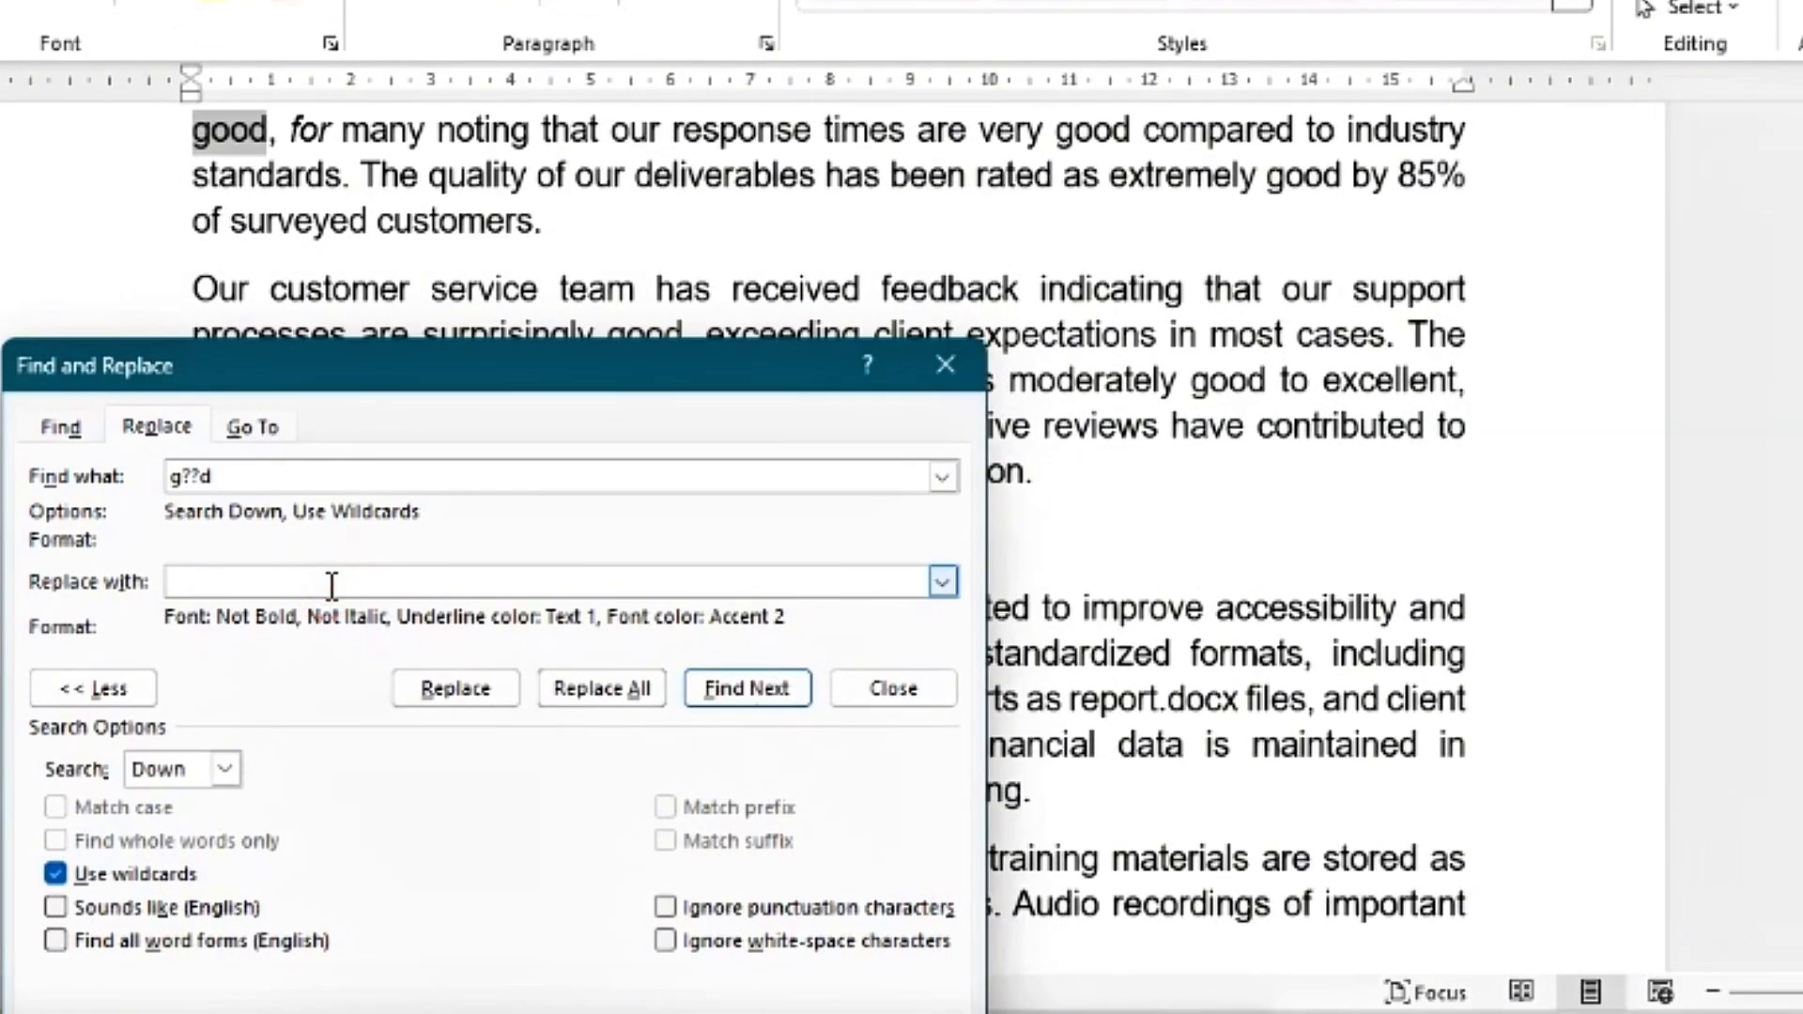
type("better")
left_click(443, 706)
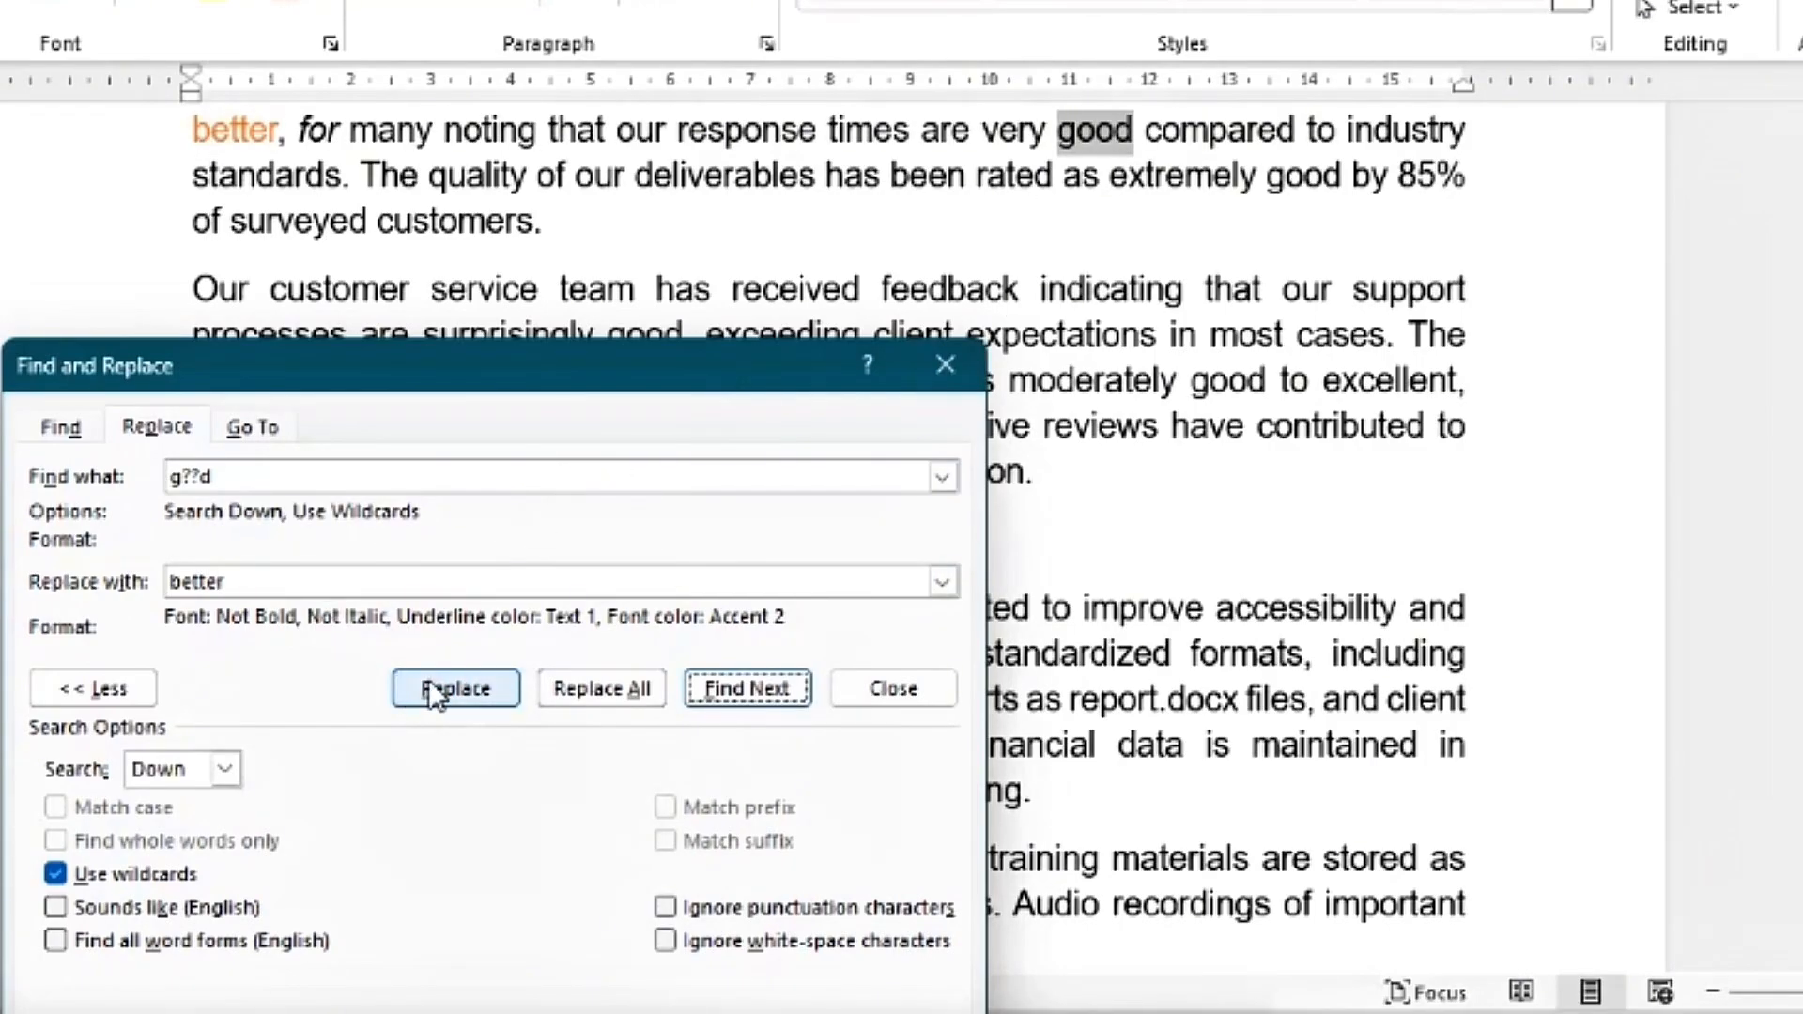
left_click(442, 688)
left_click(441, 689)
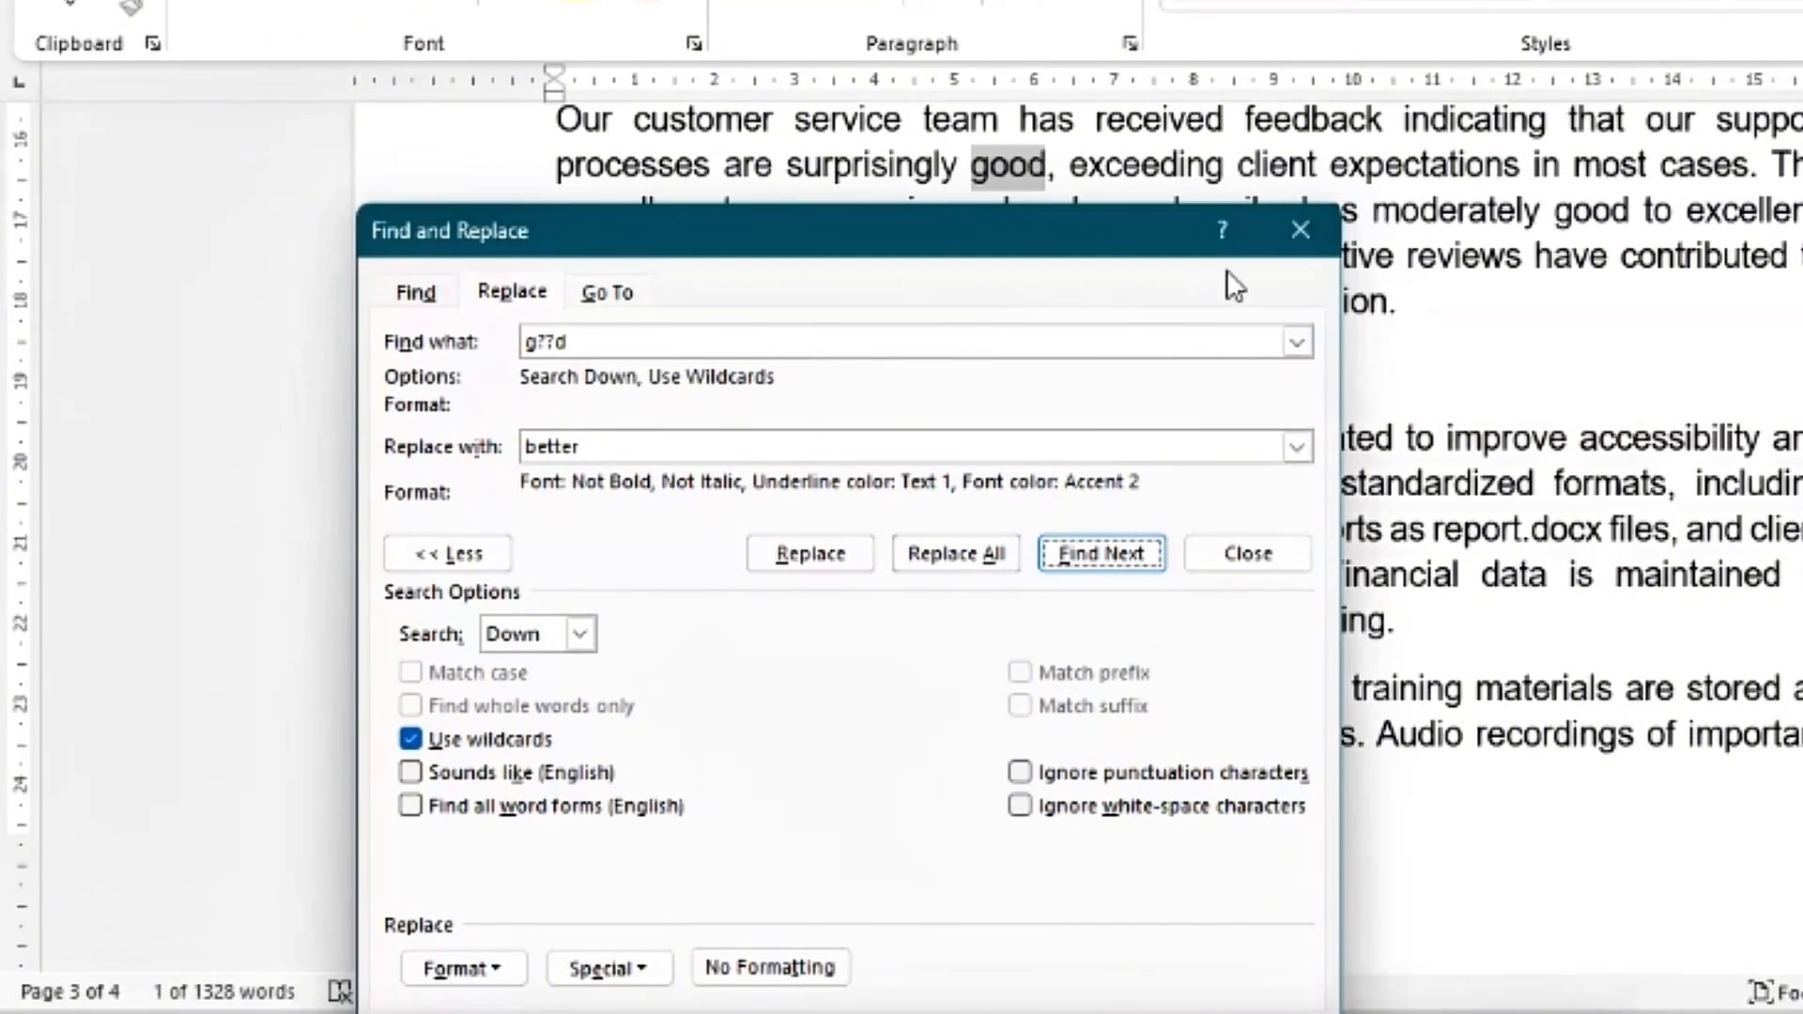
left_click(1290, 247)
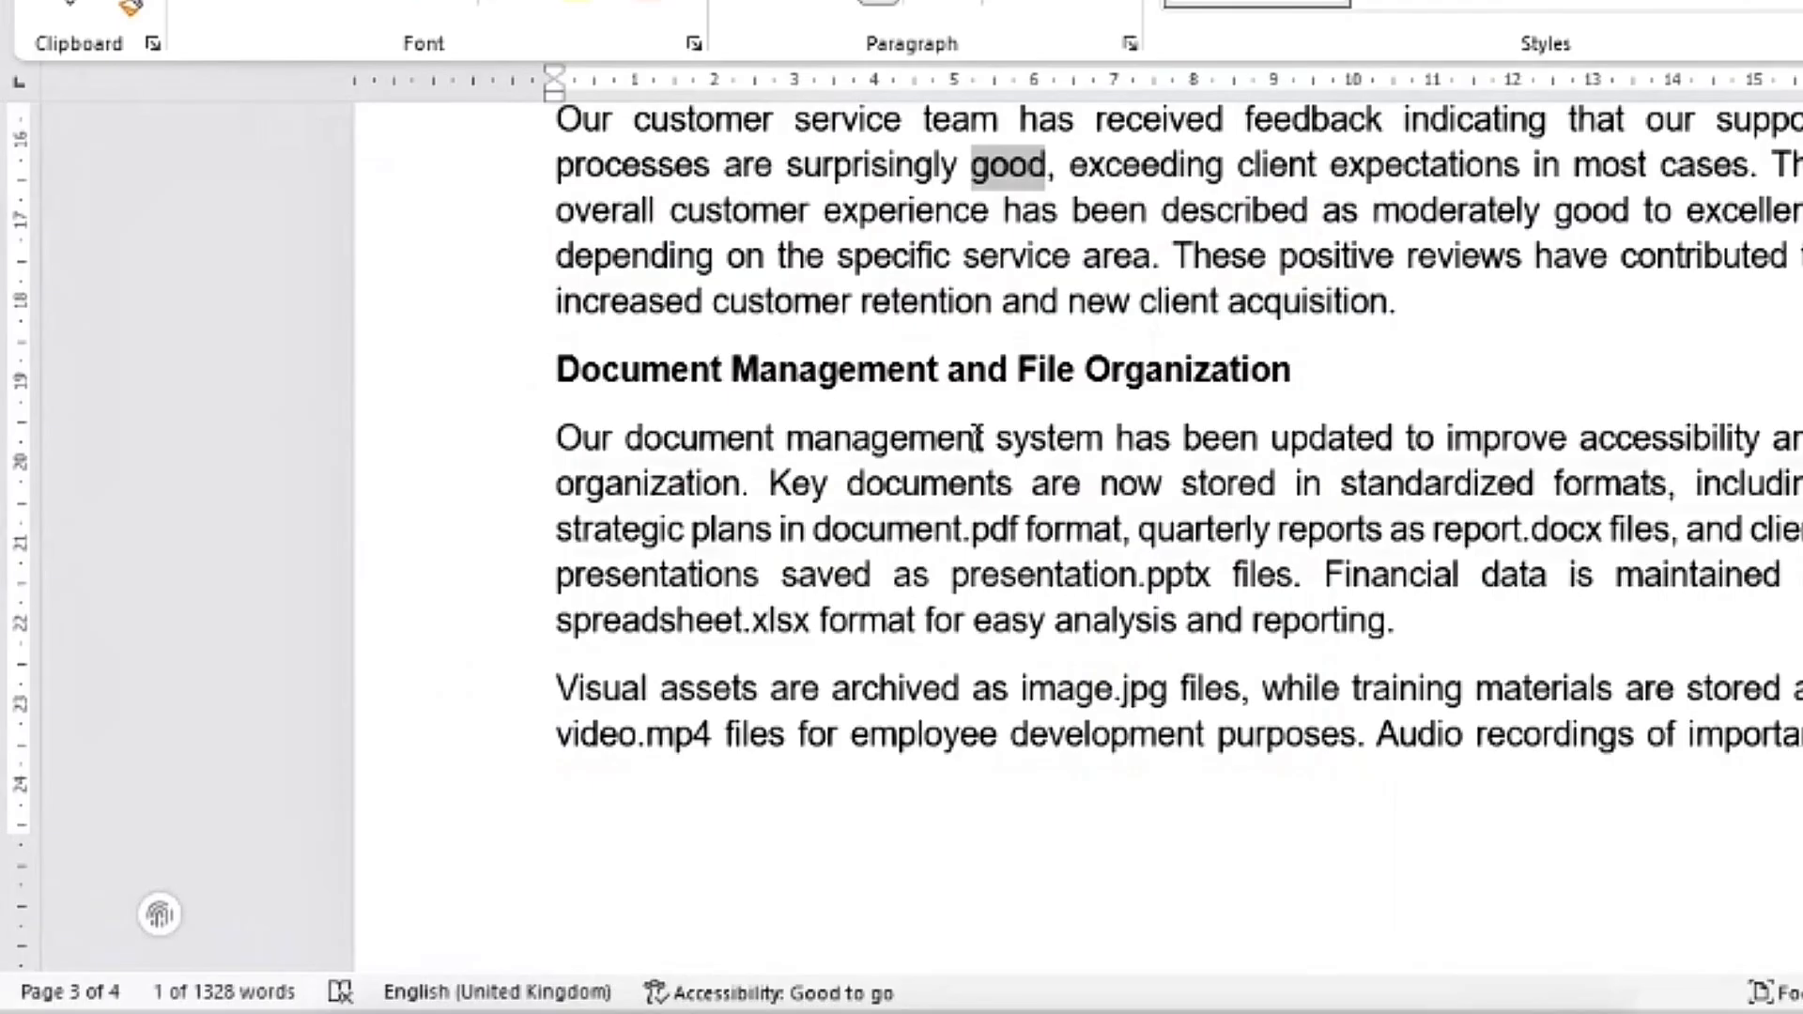
Examine the advanced find settings for "g??d", including the Reading Highlight option, without running the search
scroll(977, 437, "up", 2)
scroll(977, 437, "up", 8)
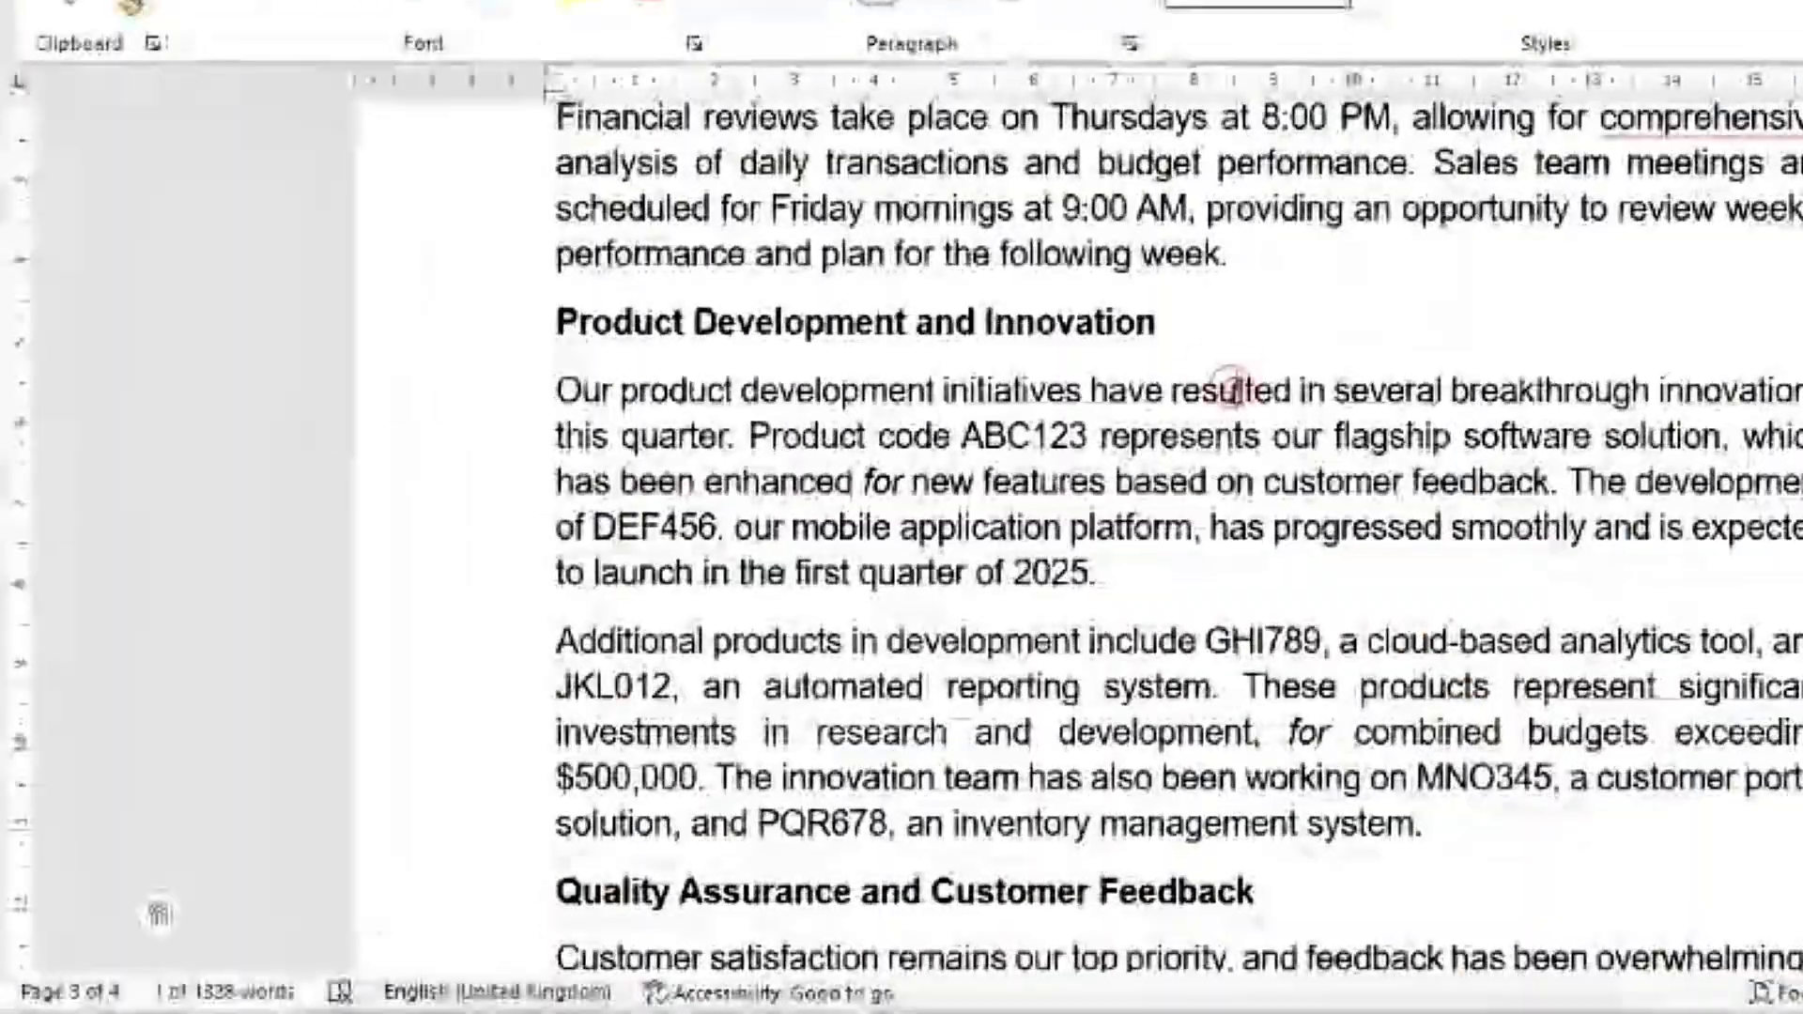
scroll(1236, 390, "up", 5)
scroll(1236, 390, "up", 18)
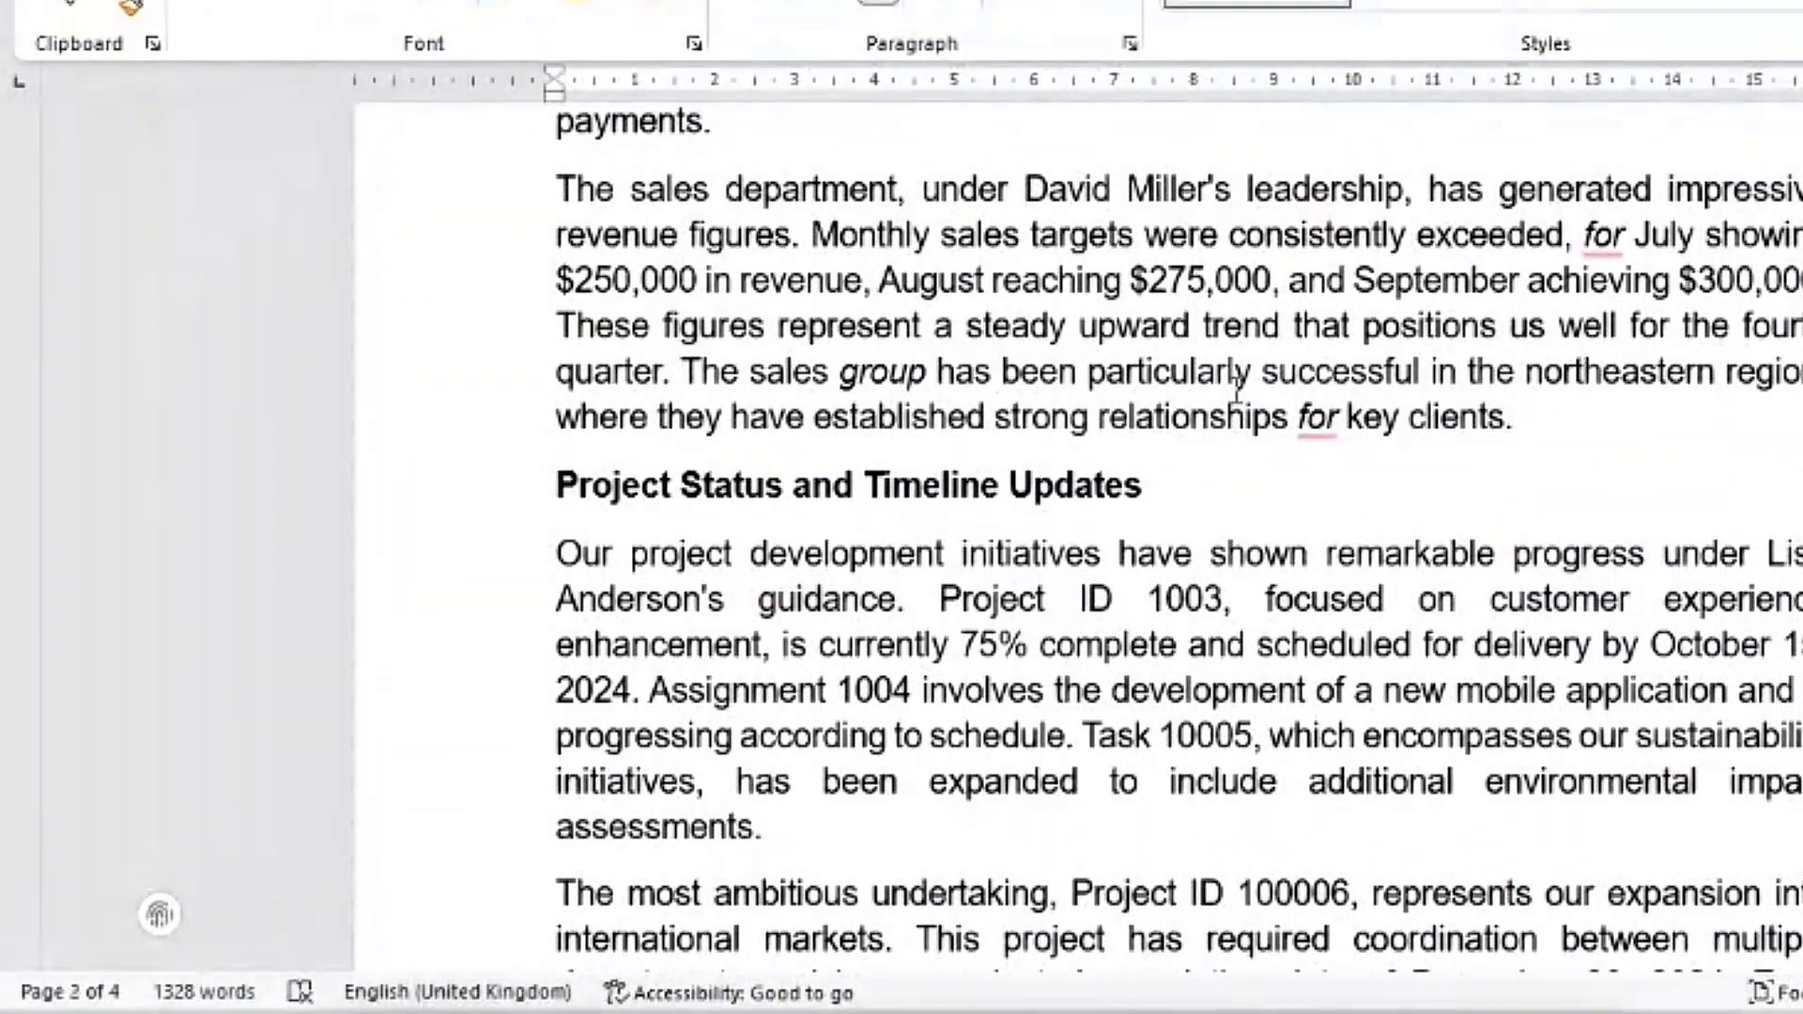
scroll(1236, 389, "up", 8)
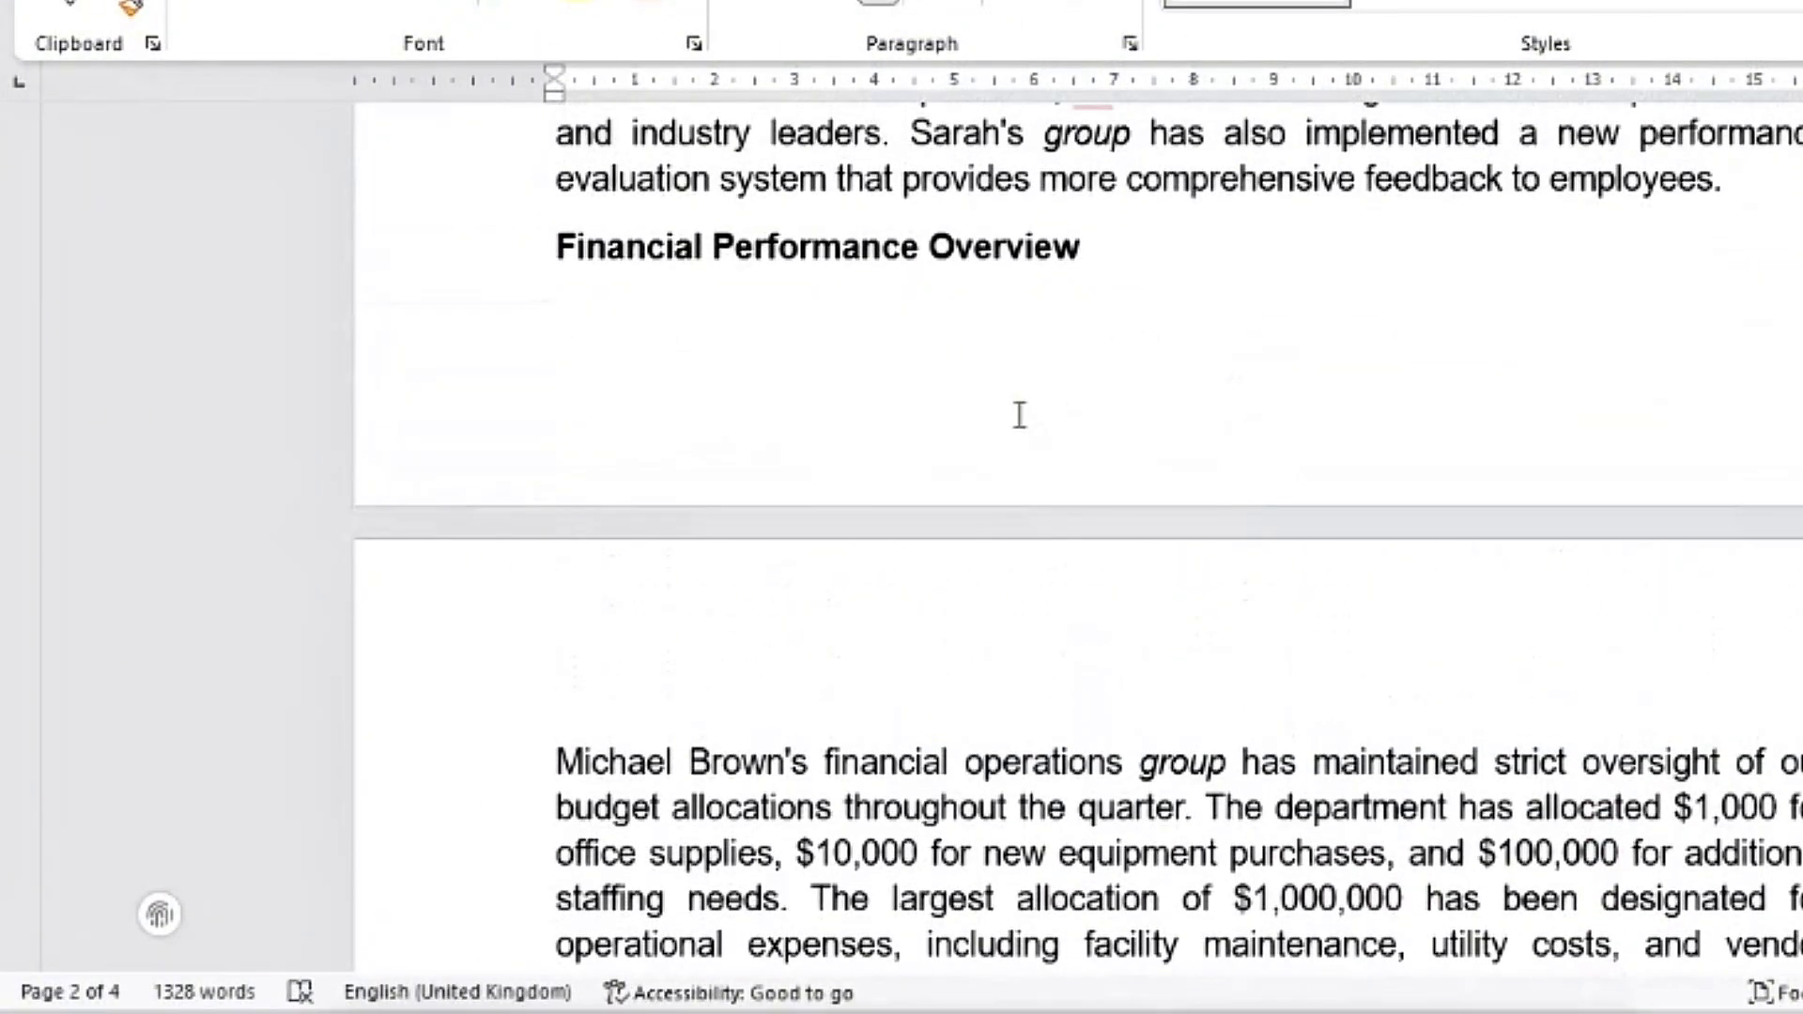
key("ctrl+f")
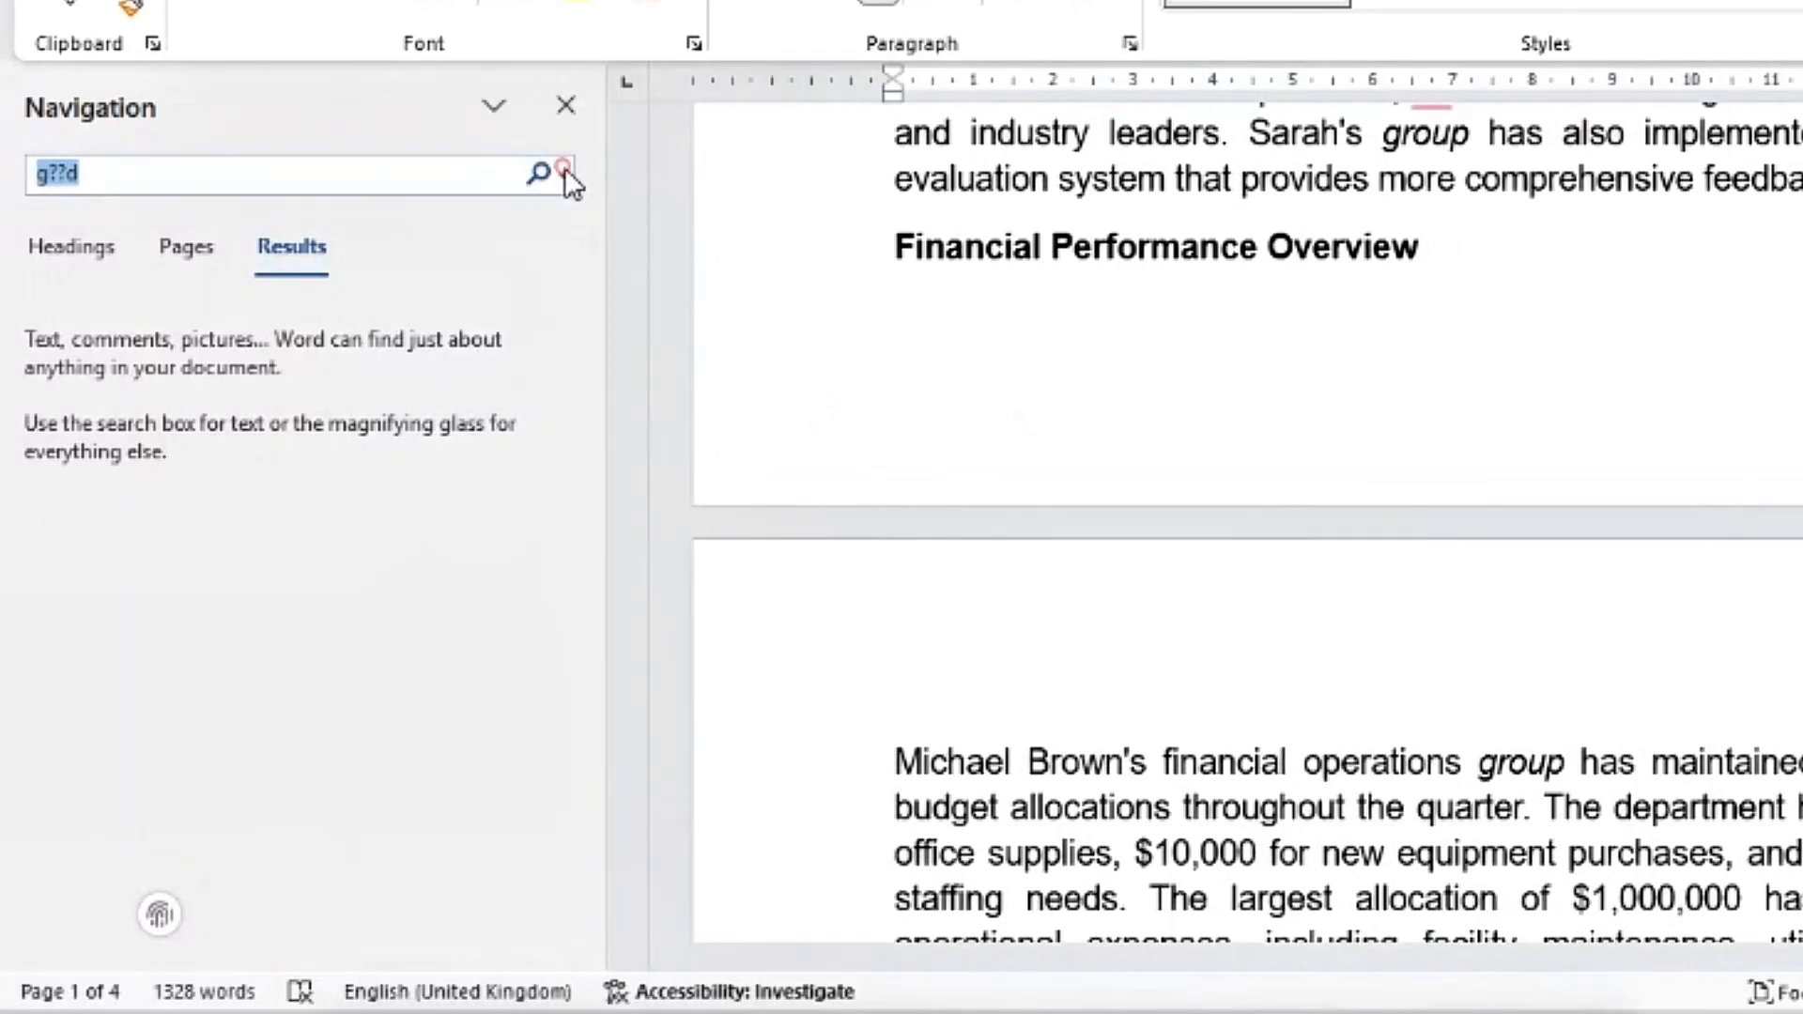
left_click(565, 174)
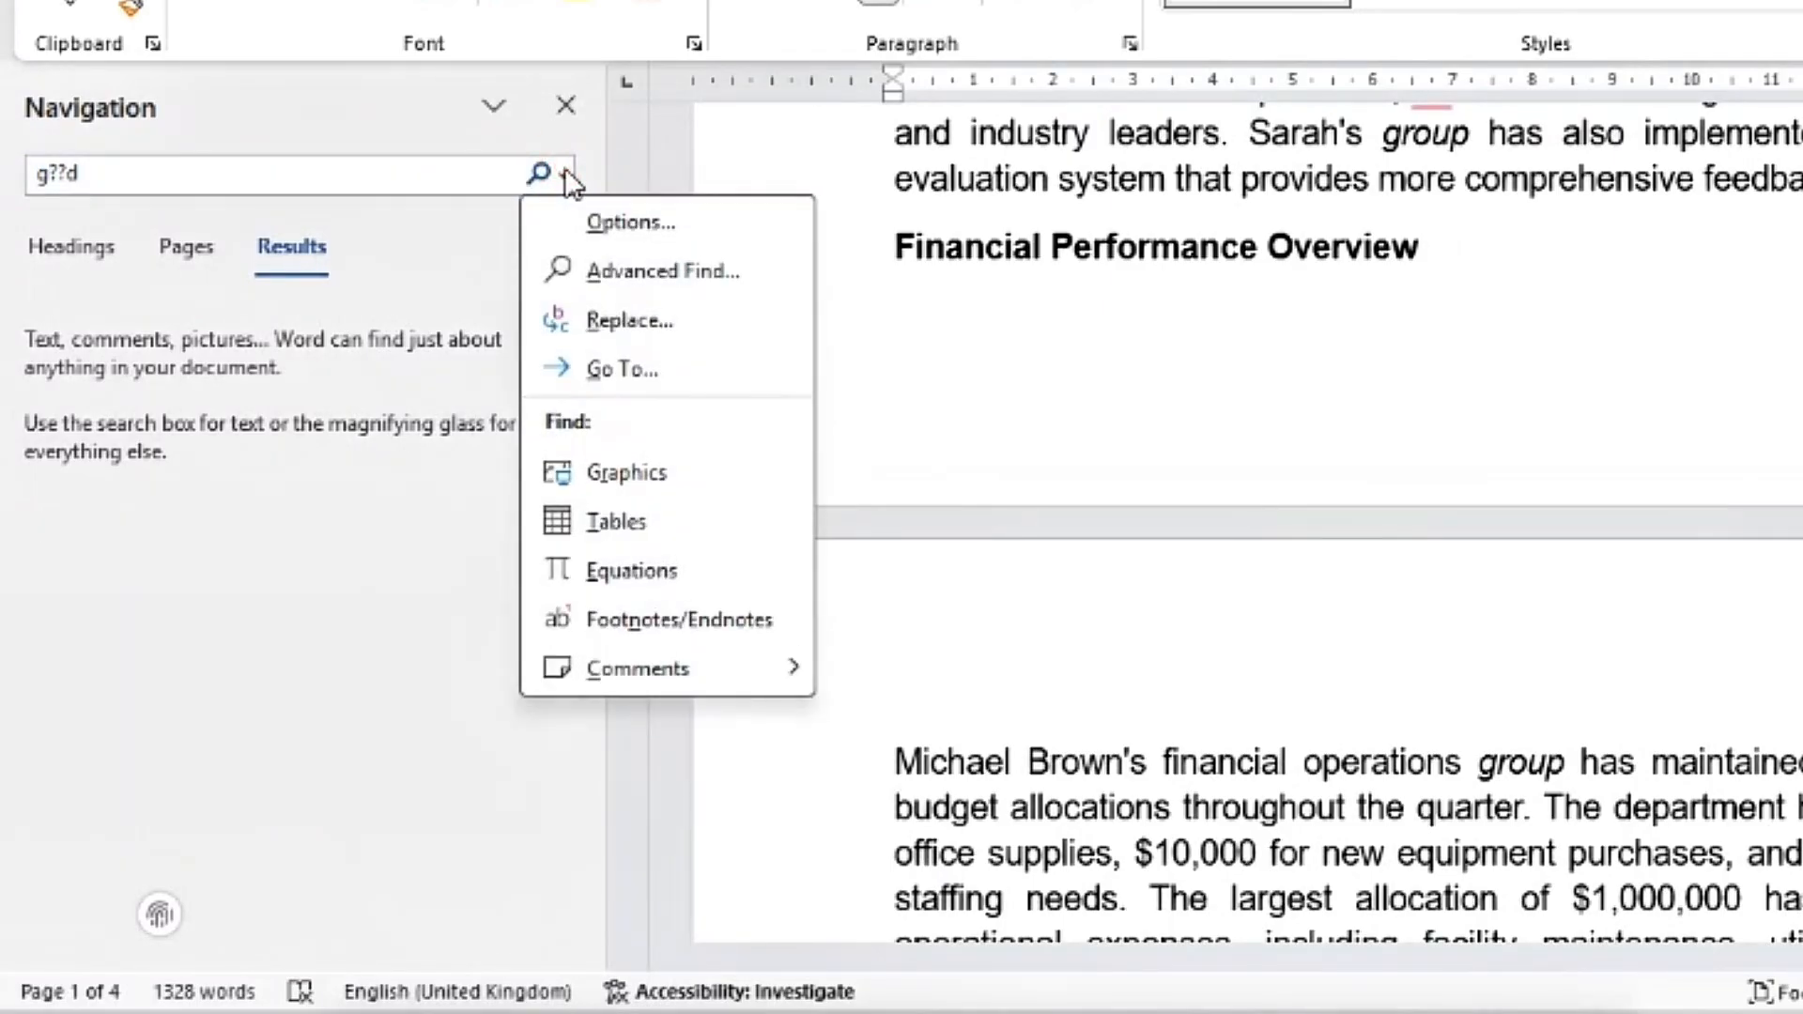
left_click(663, 274)
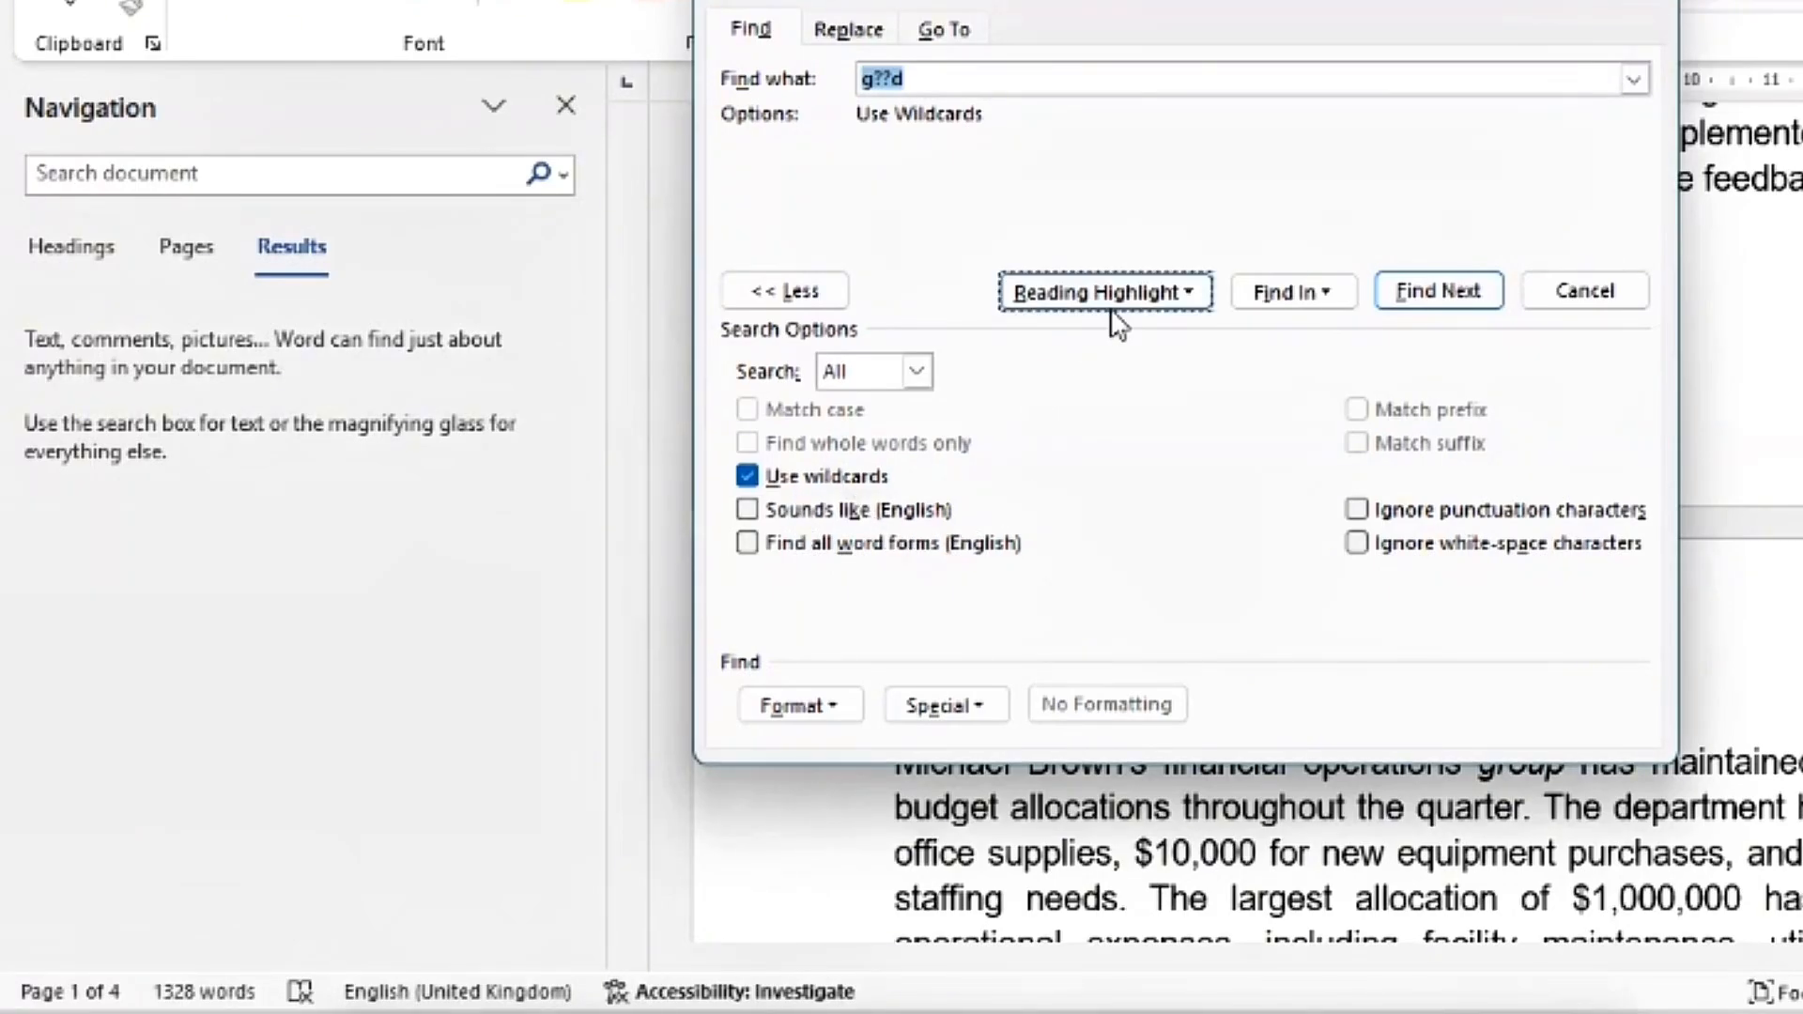
key("Escape")
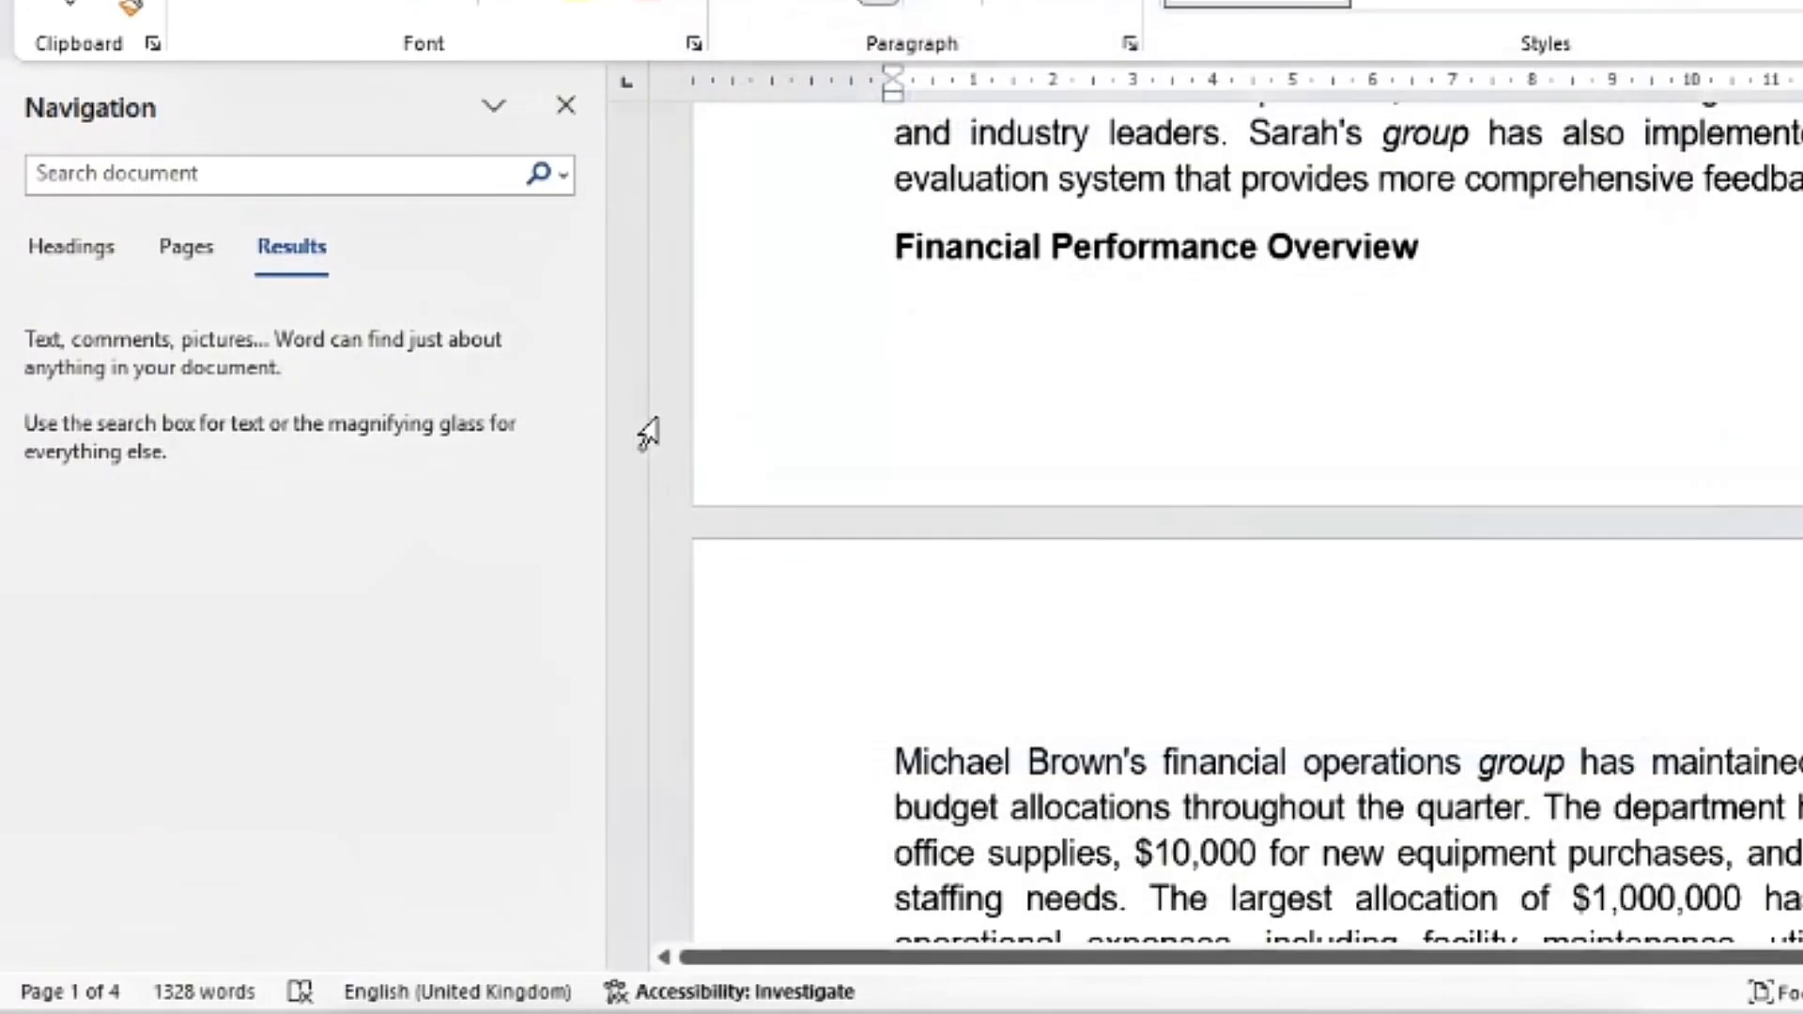
left_click(575, 110)
Return to the start of the document and search for "z"
scroll(1046, 441, "up", 15)
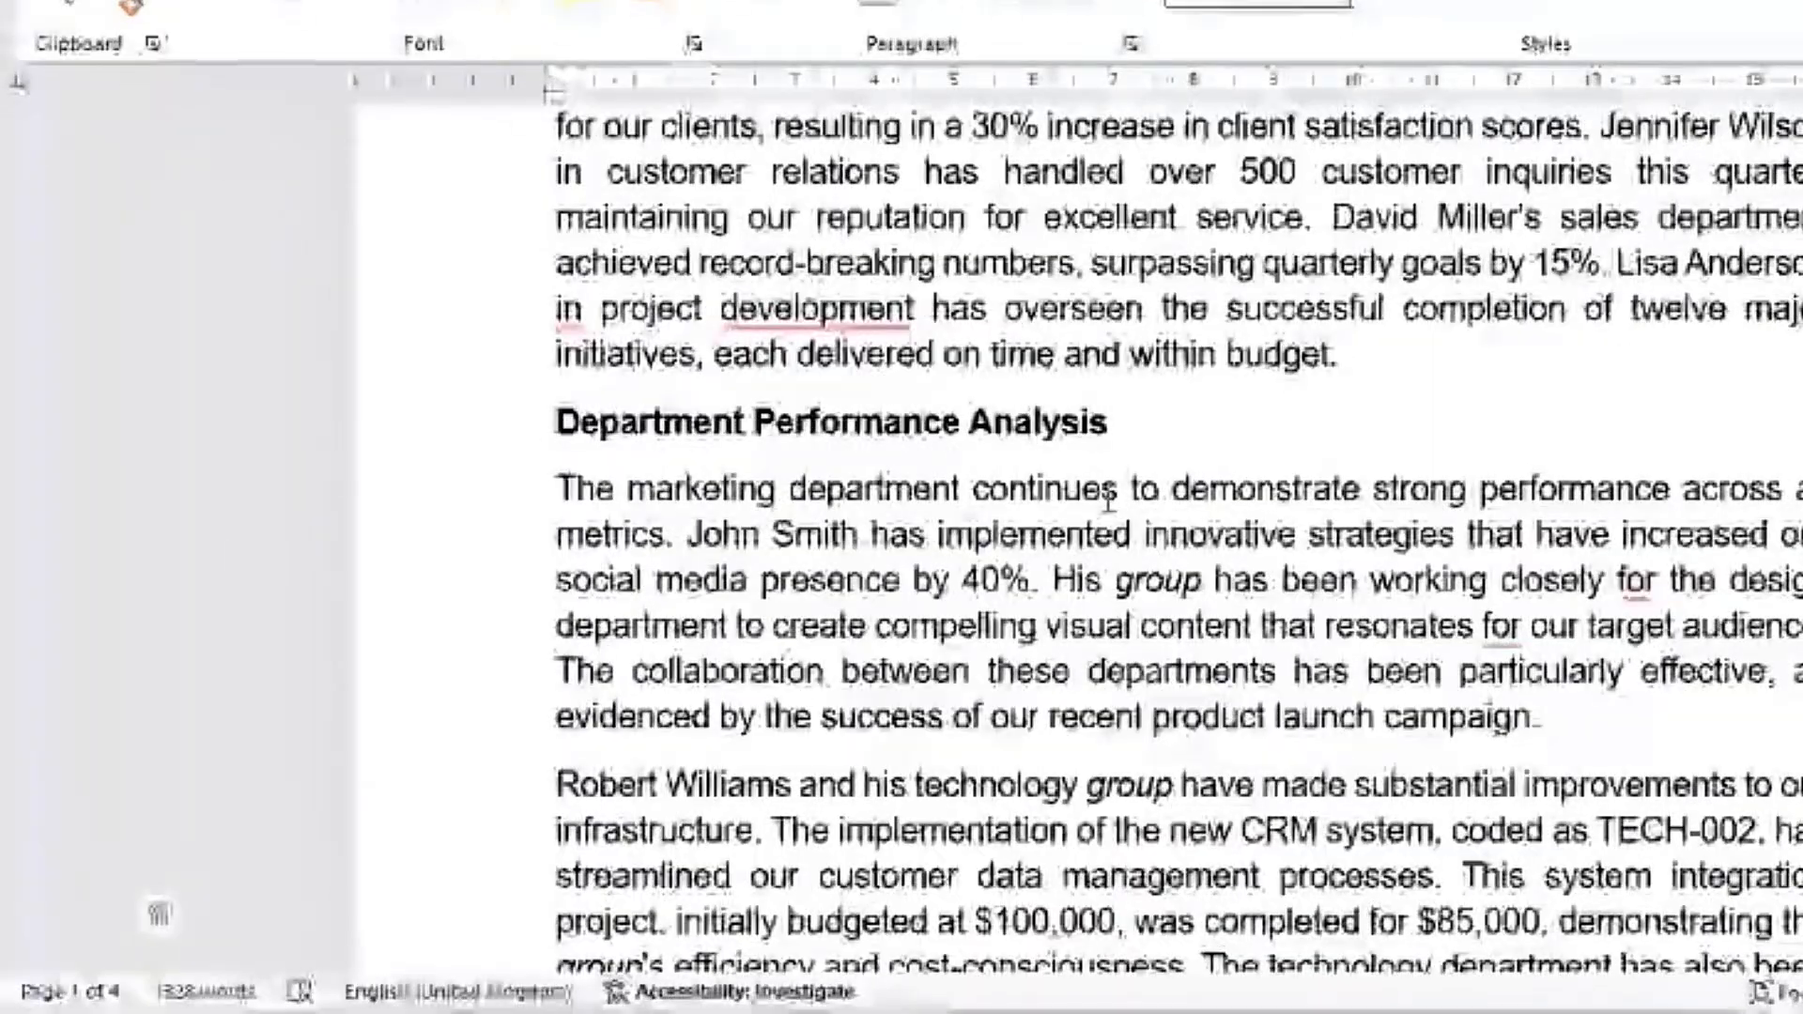
scroll(913, 507, "up", 3)
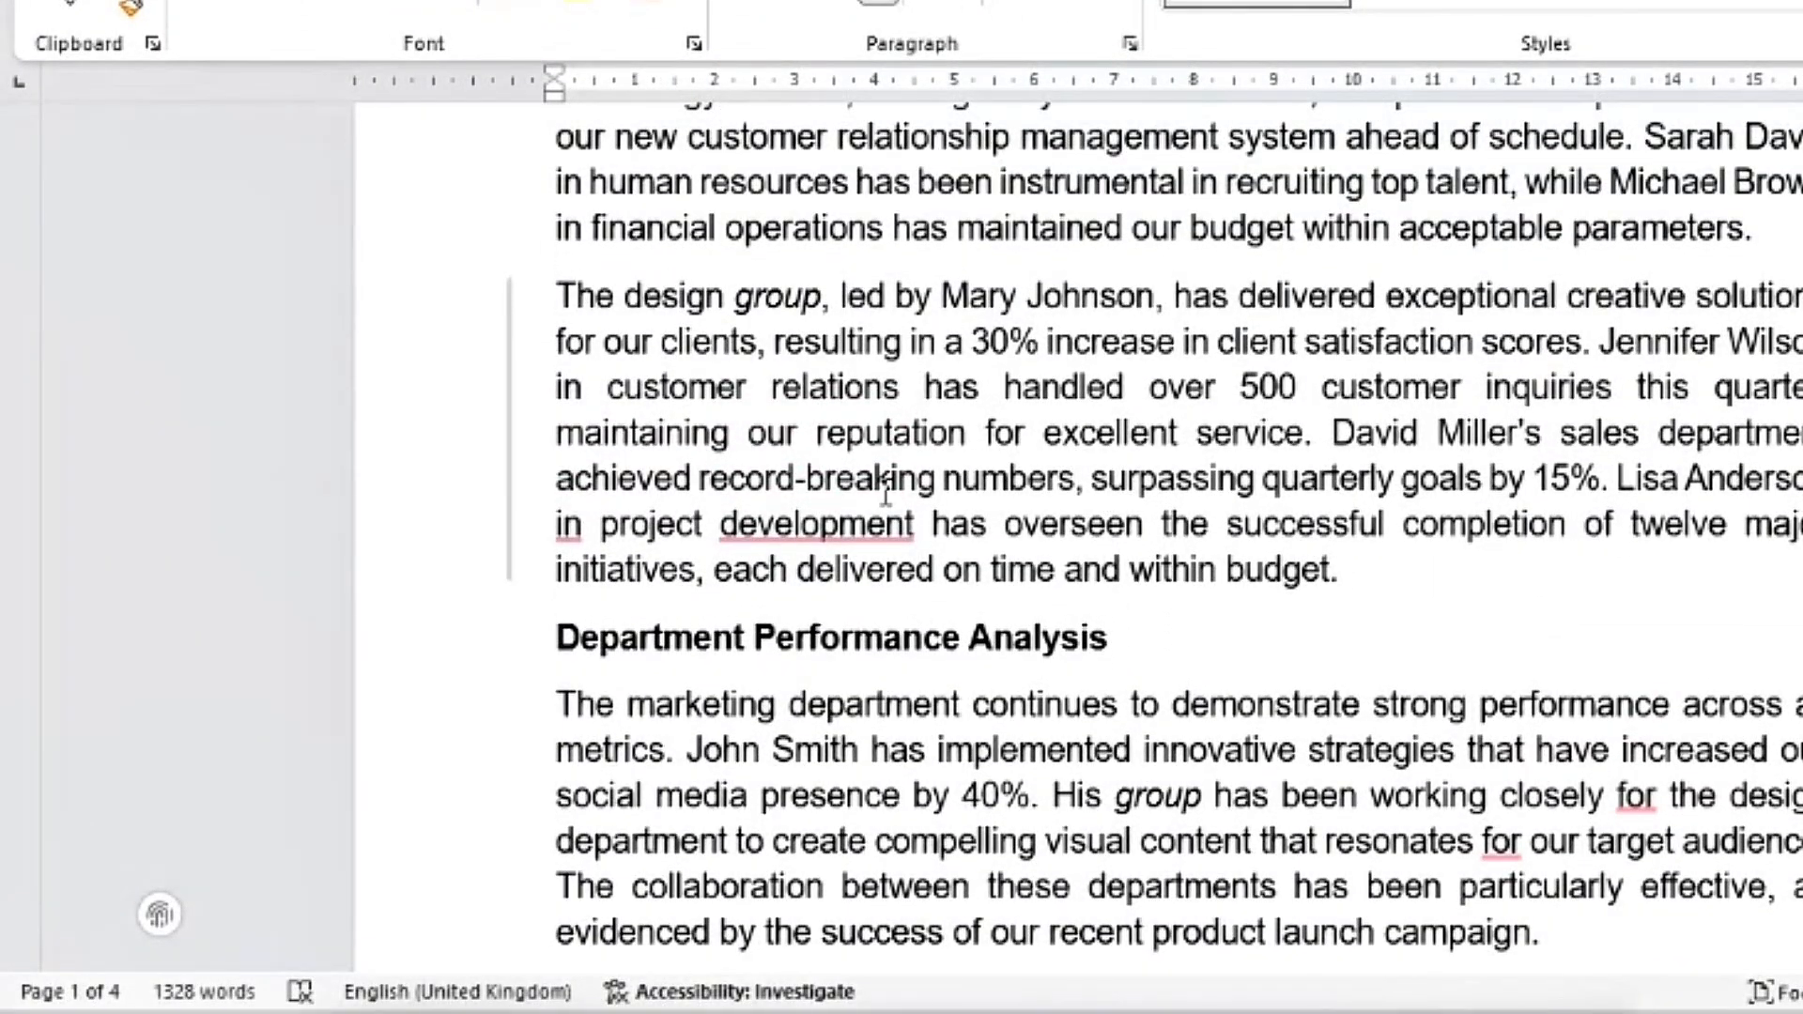
scroll(921, 395, "up", 7)
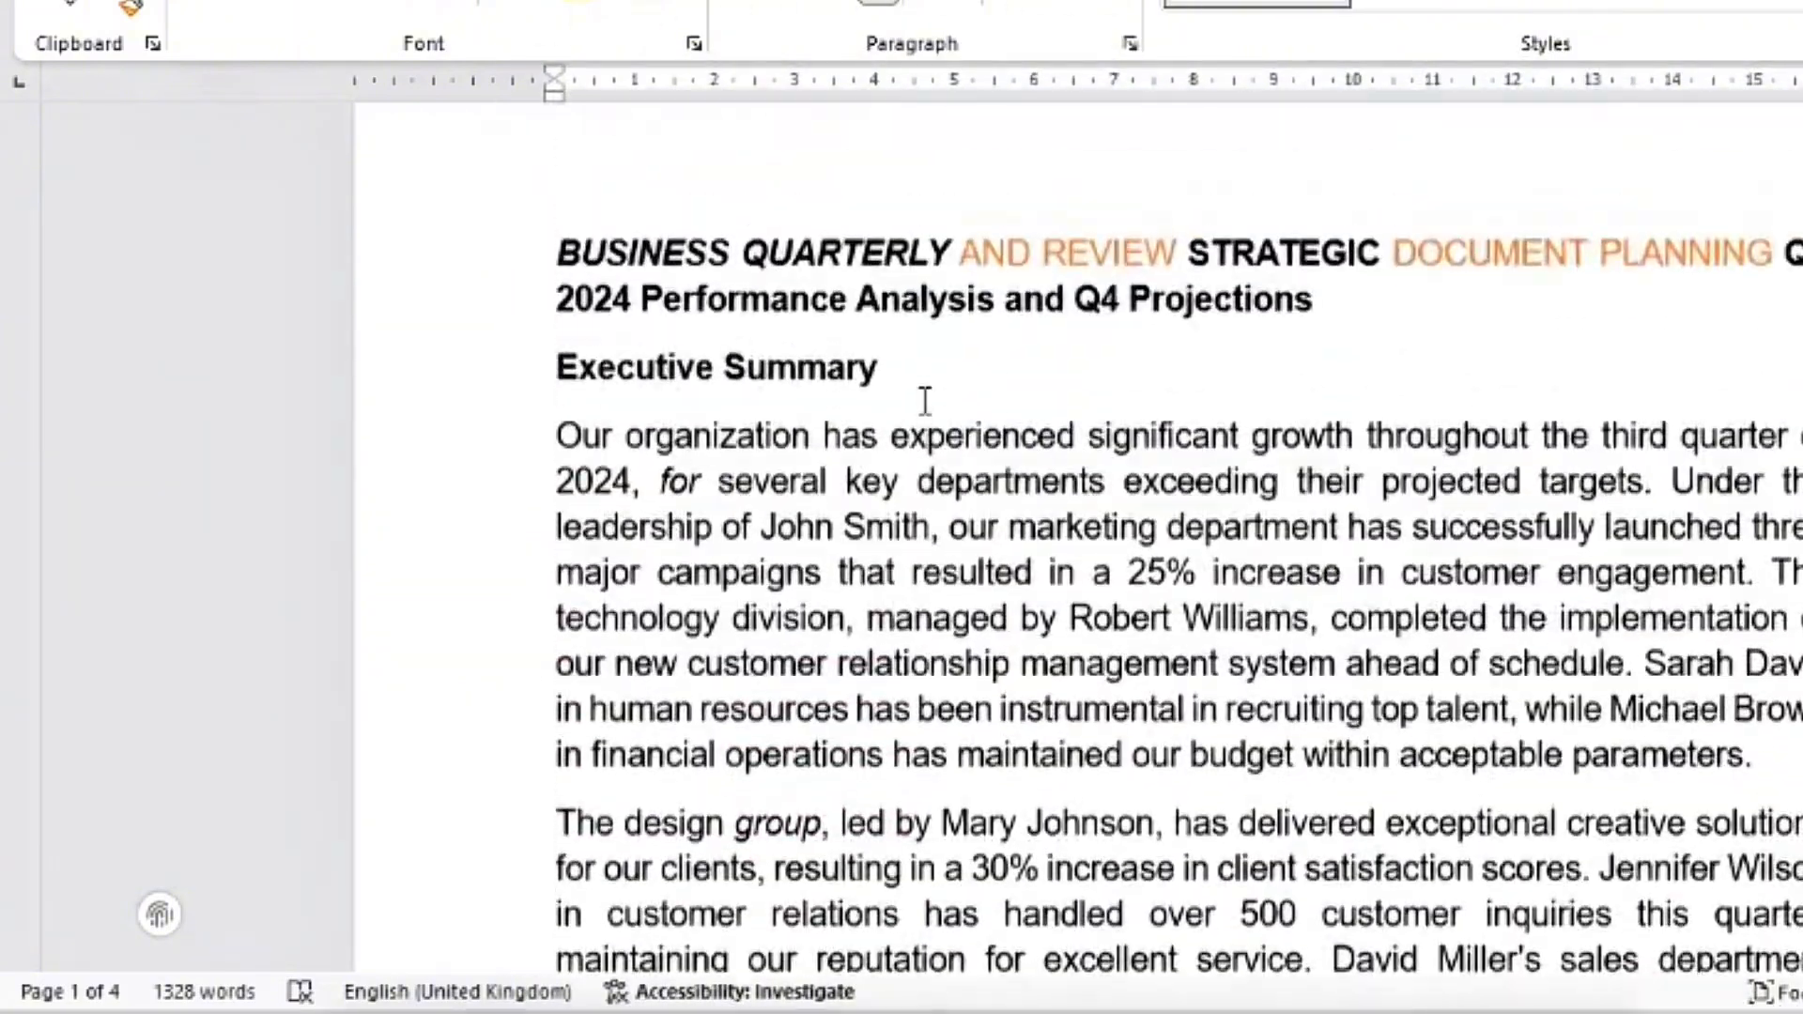
scroll(1184, 606, "down", 3)
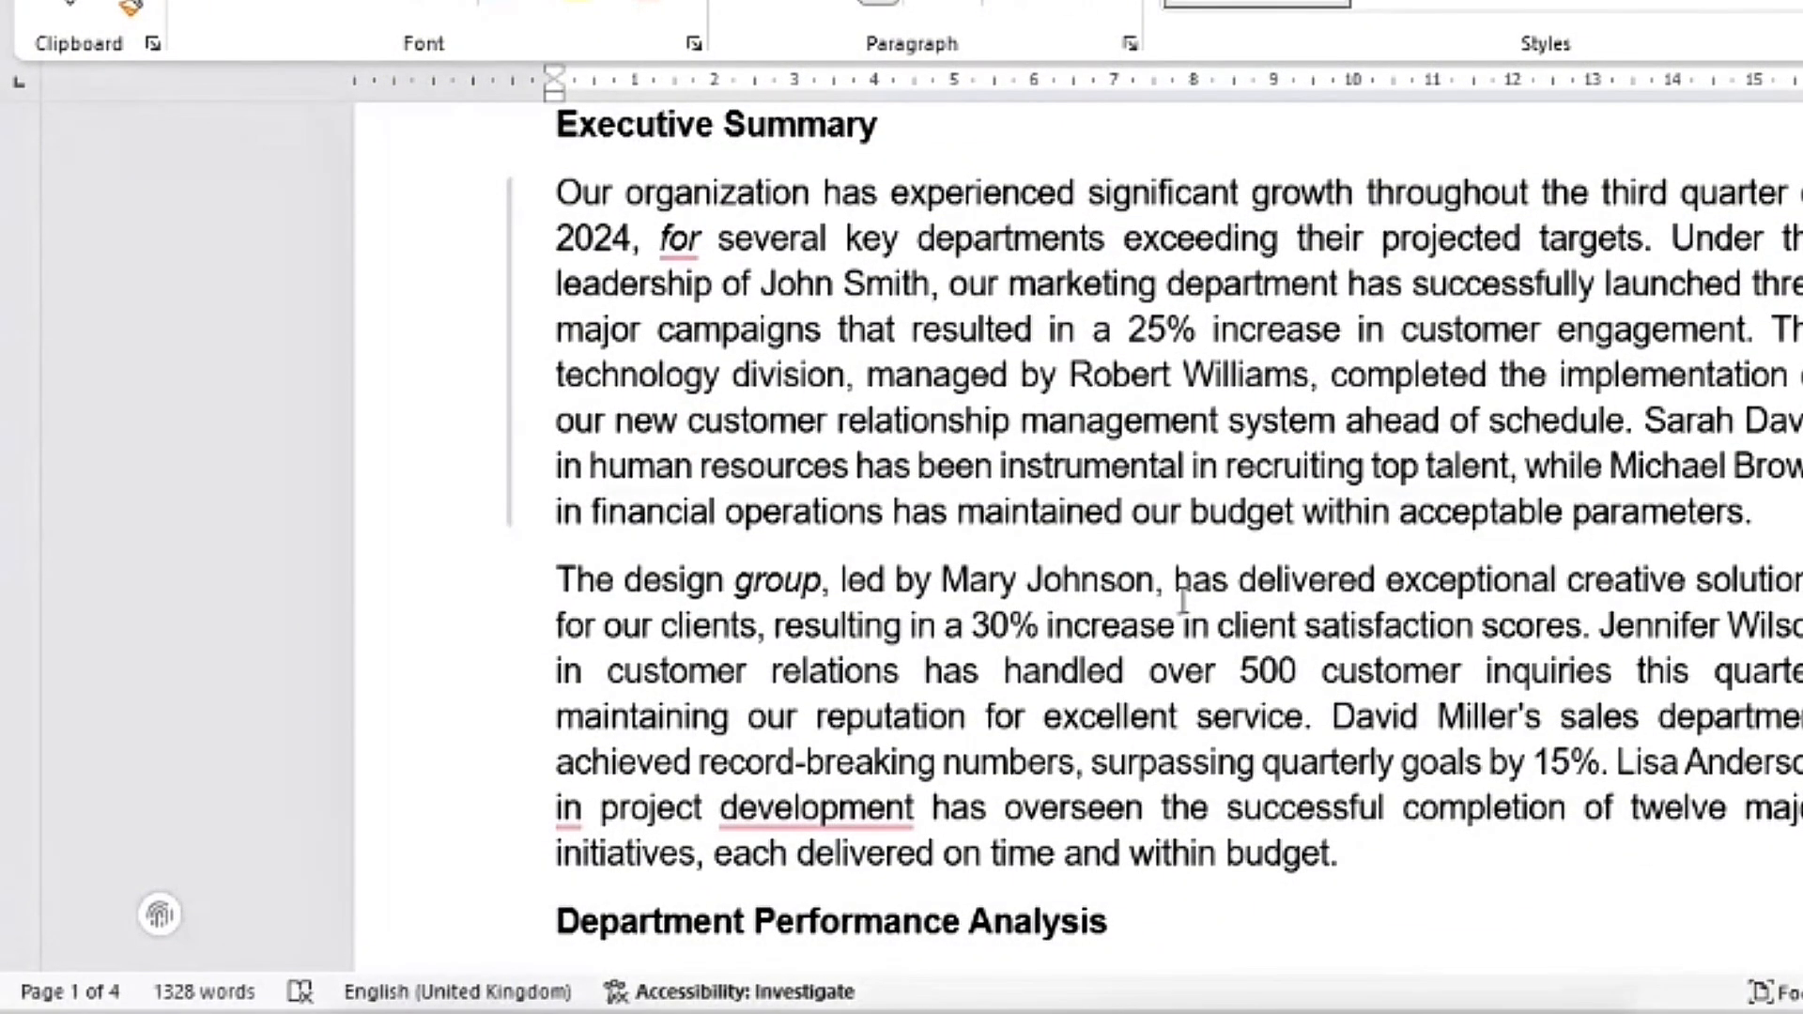
key("ctrl+f")
type("z")
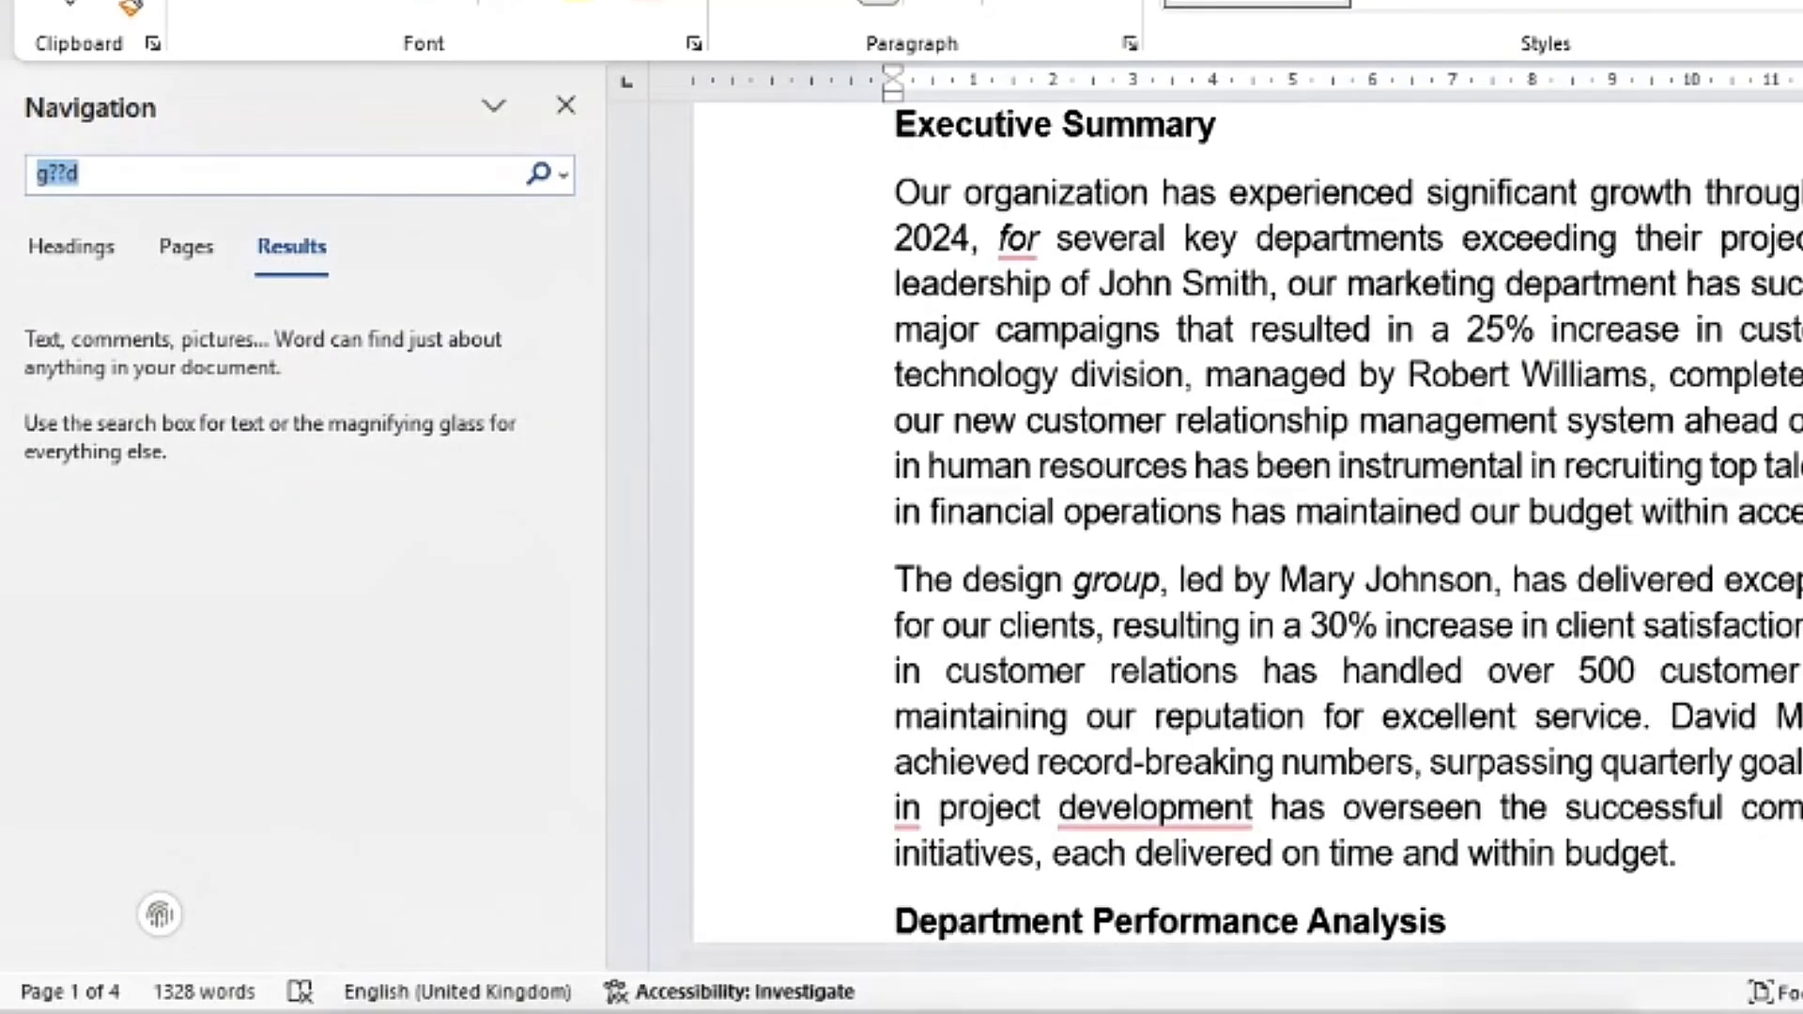
type("z")
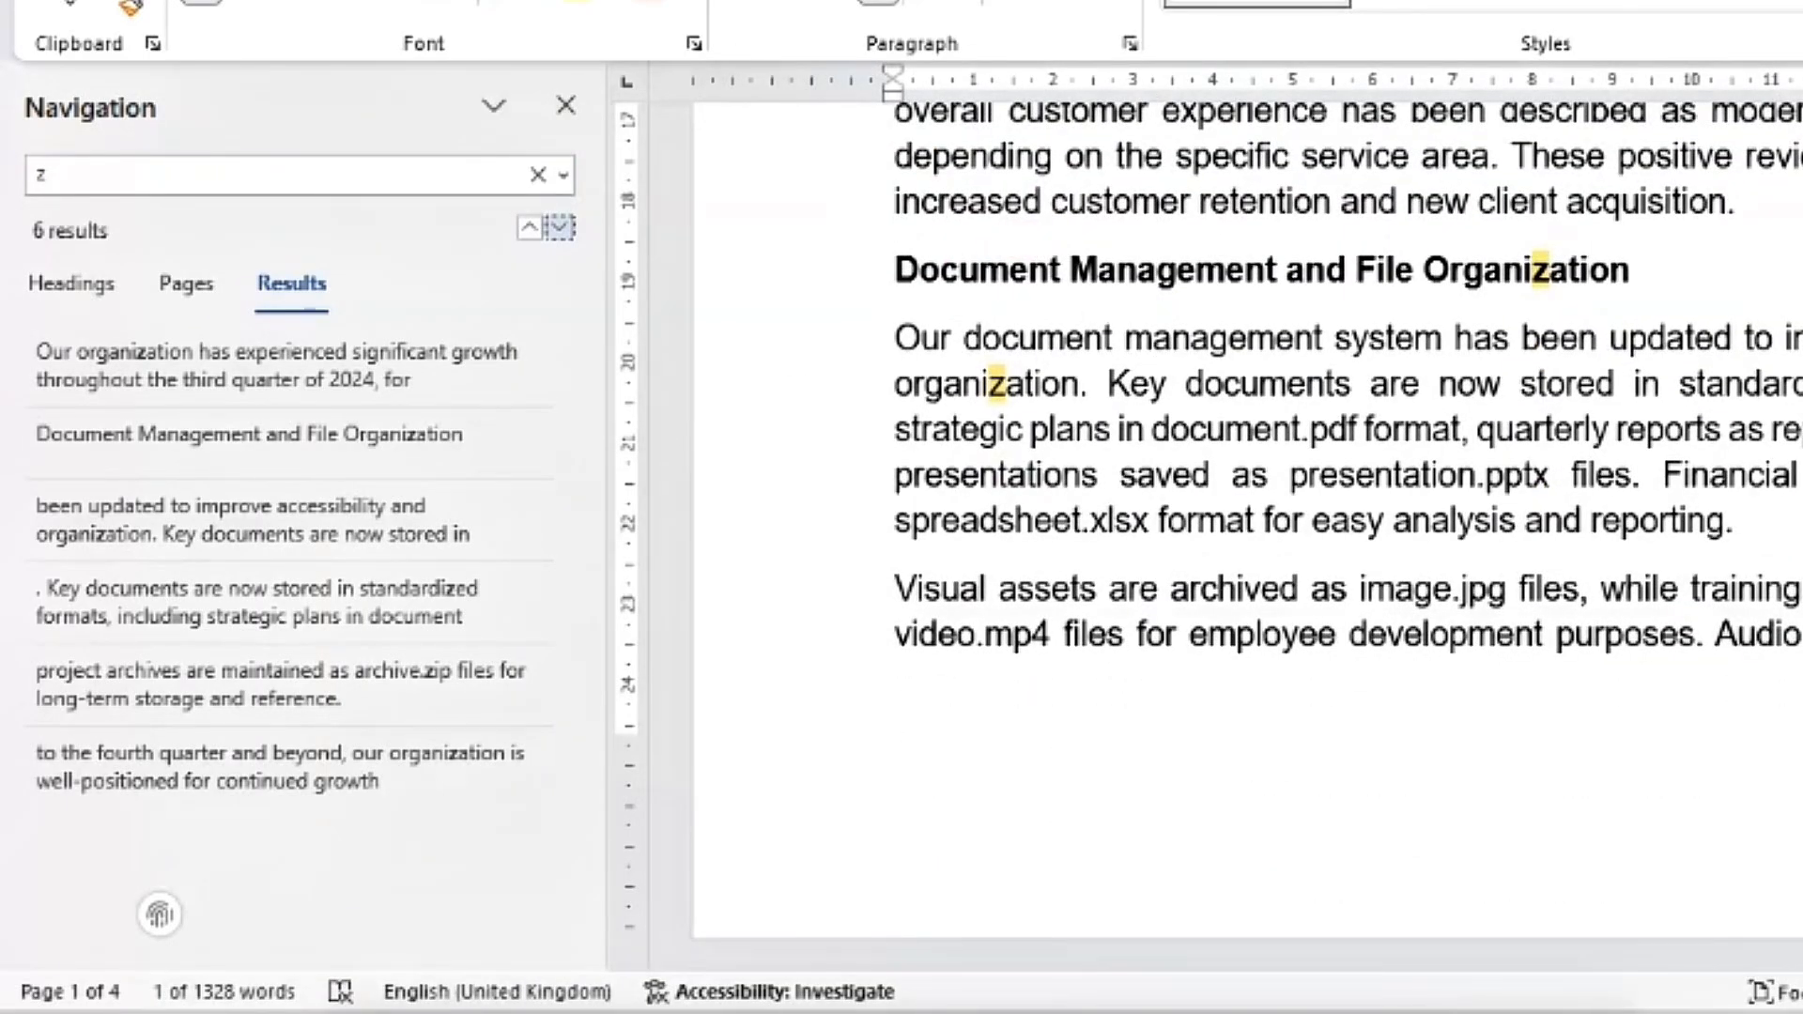
Set up a replacement of "z" with "s" and turn off wildcards
key("ctrl+h")
left_click(404, 701)
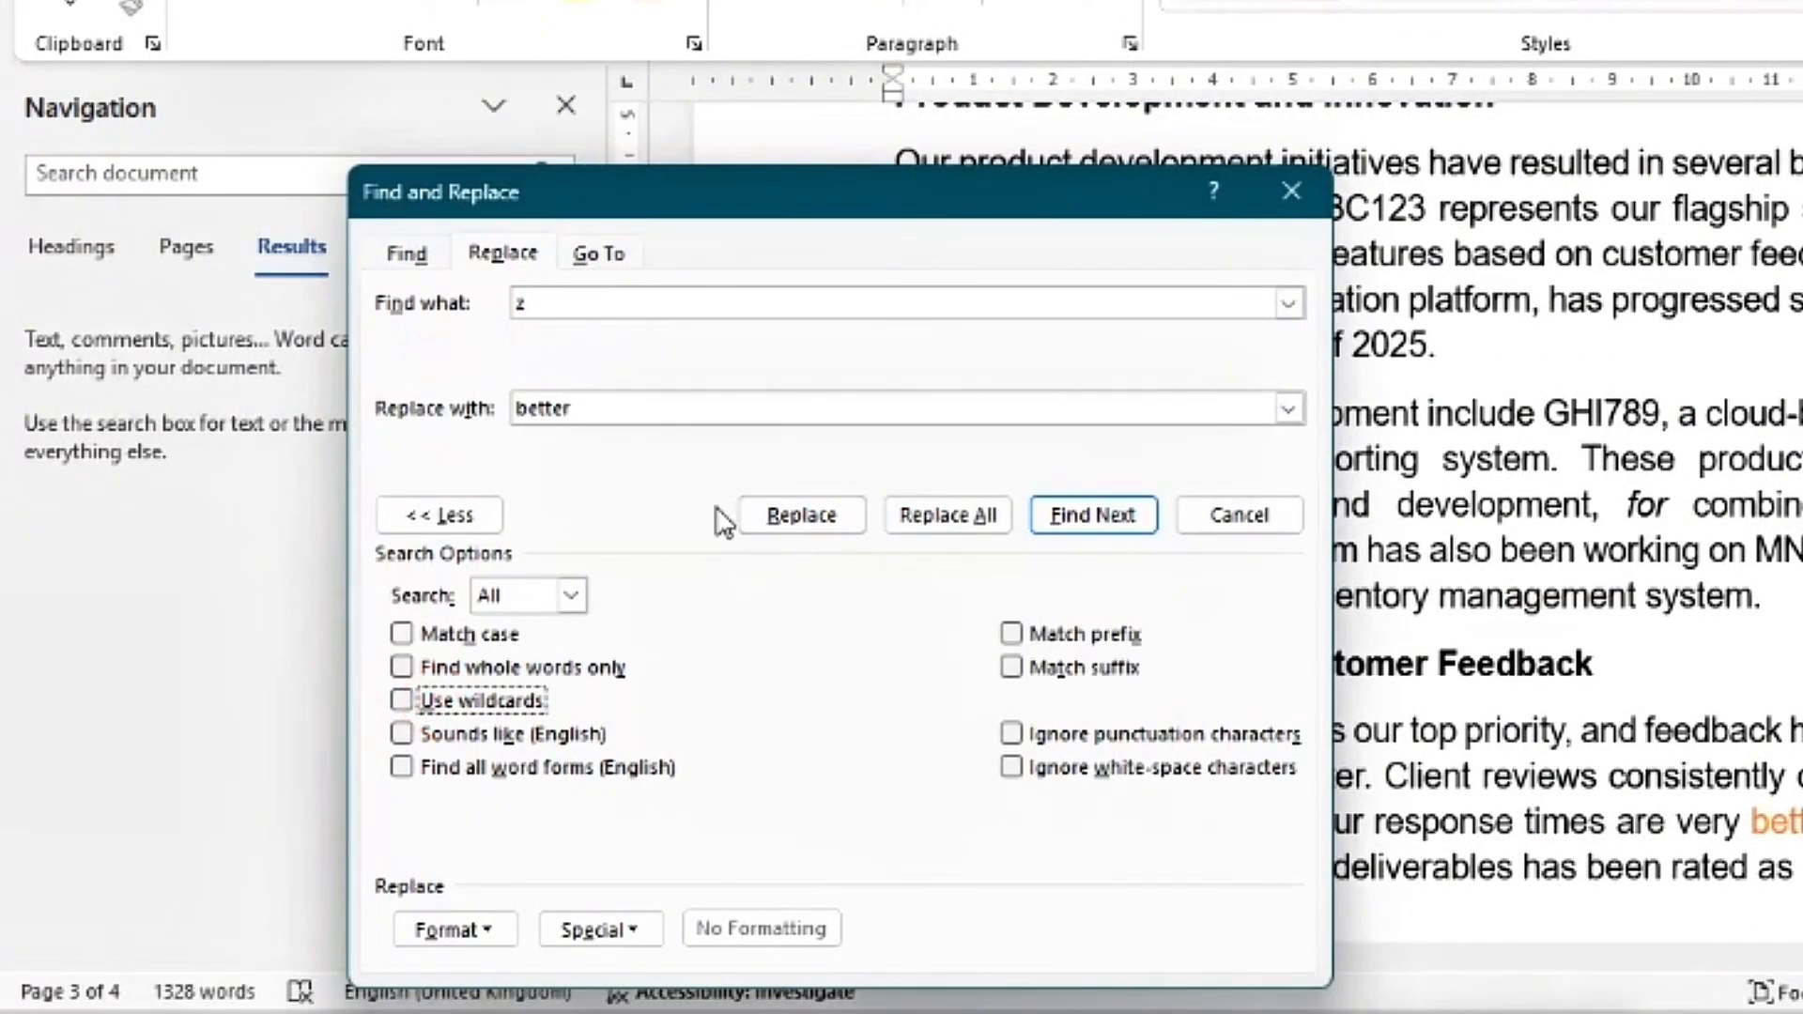
left_click(650, 410)
double_click(650, 410)
type("s")
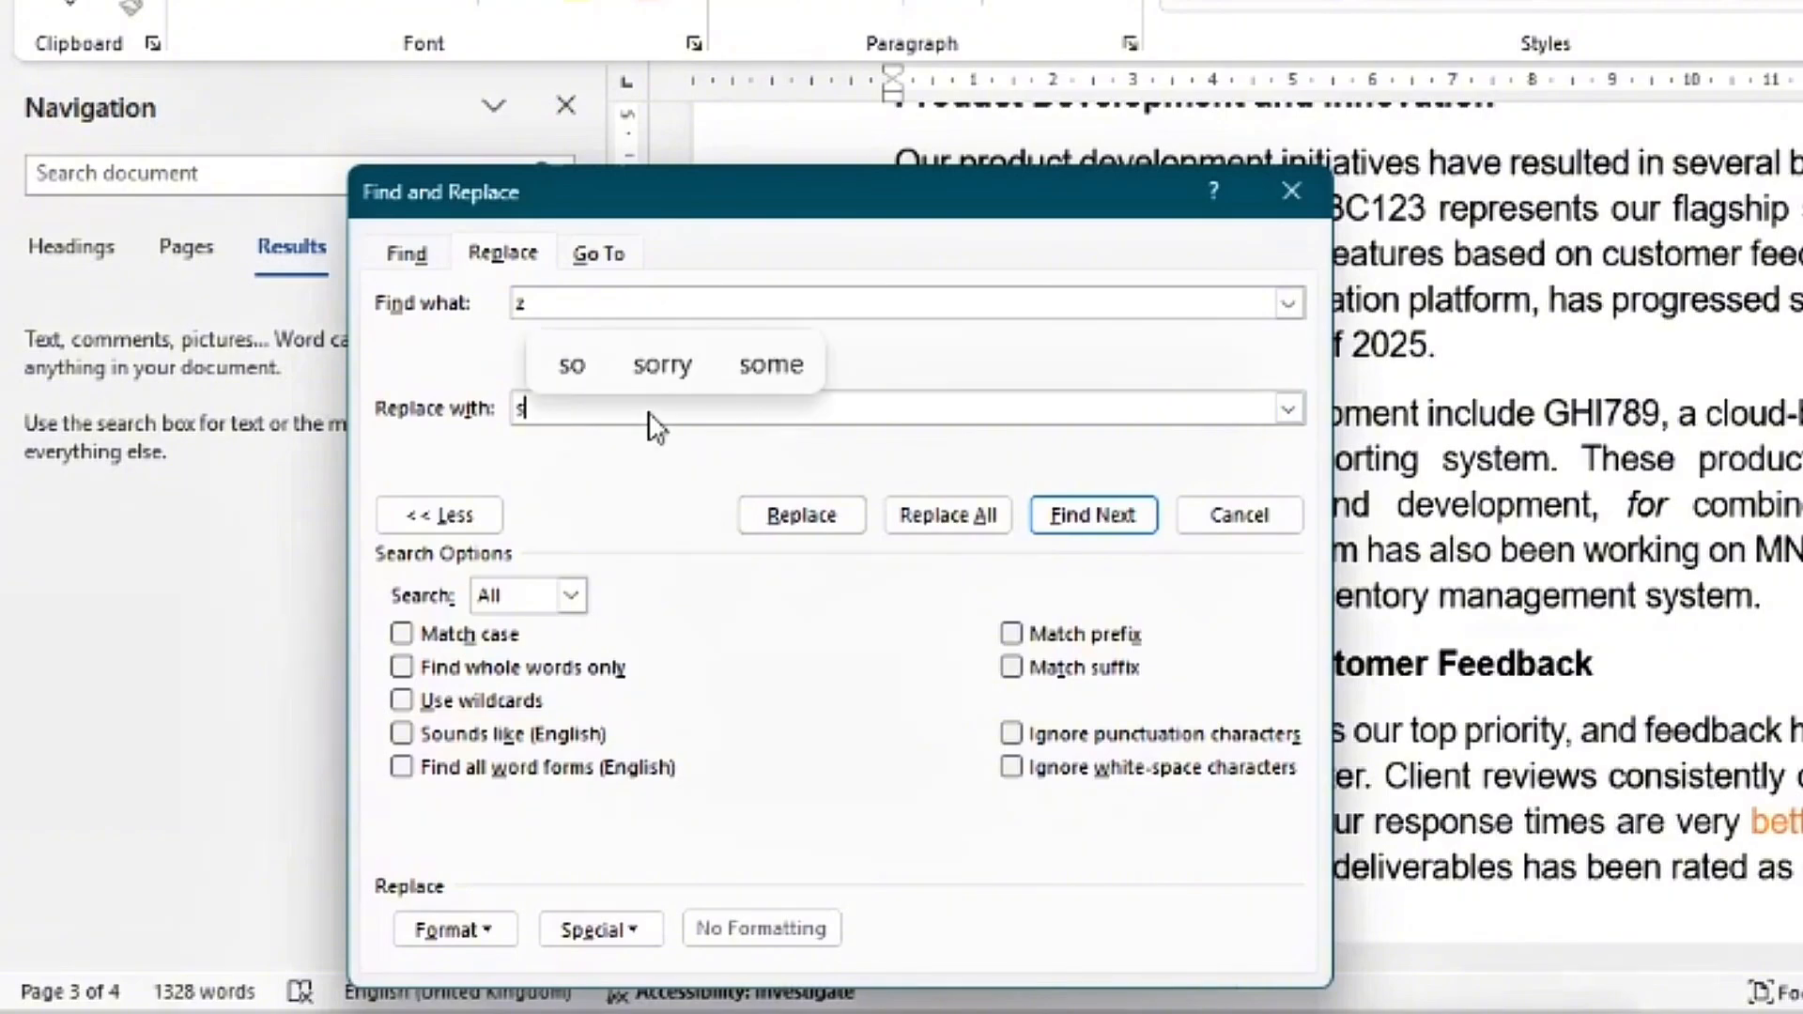
Replace "z" with "s" match by match from the "File Organization" heading onward, skip "archive.zip", close the dialog, and review the preceding text
left_click(764, 507)
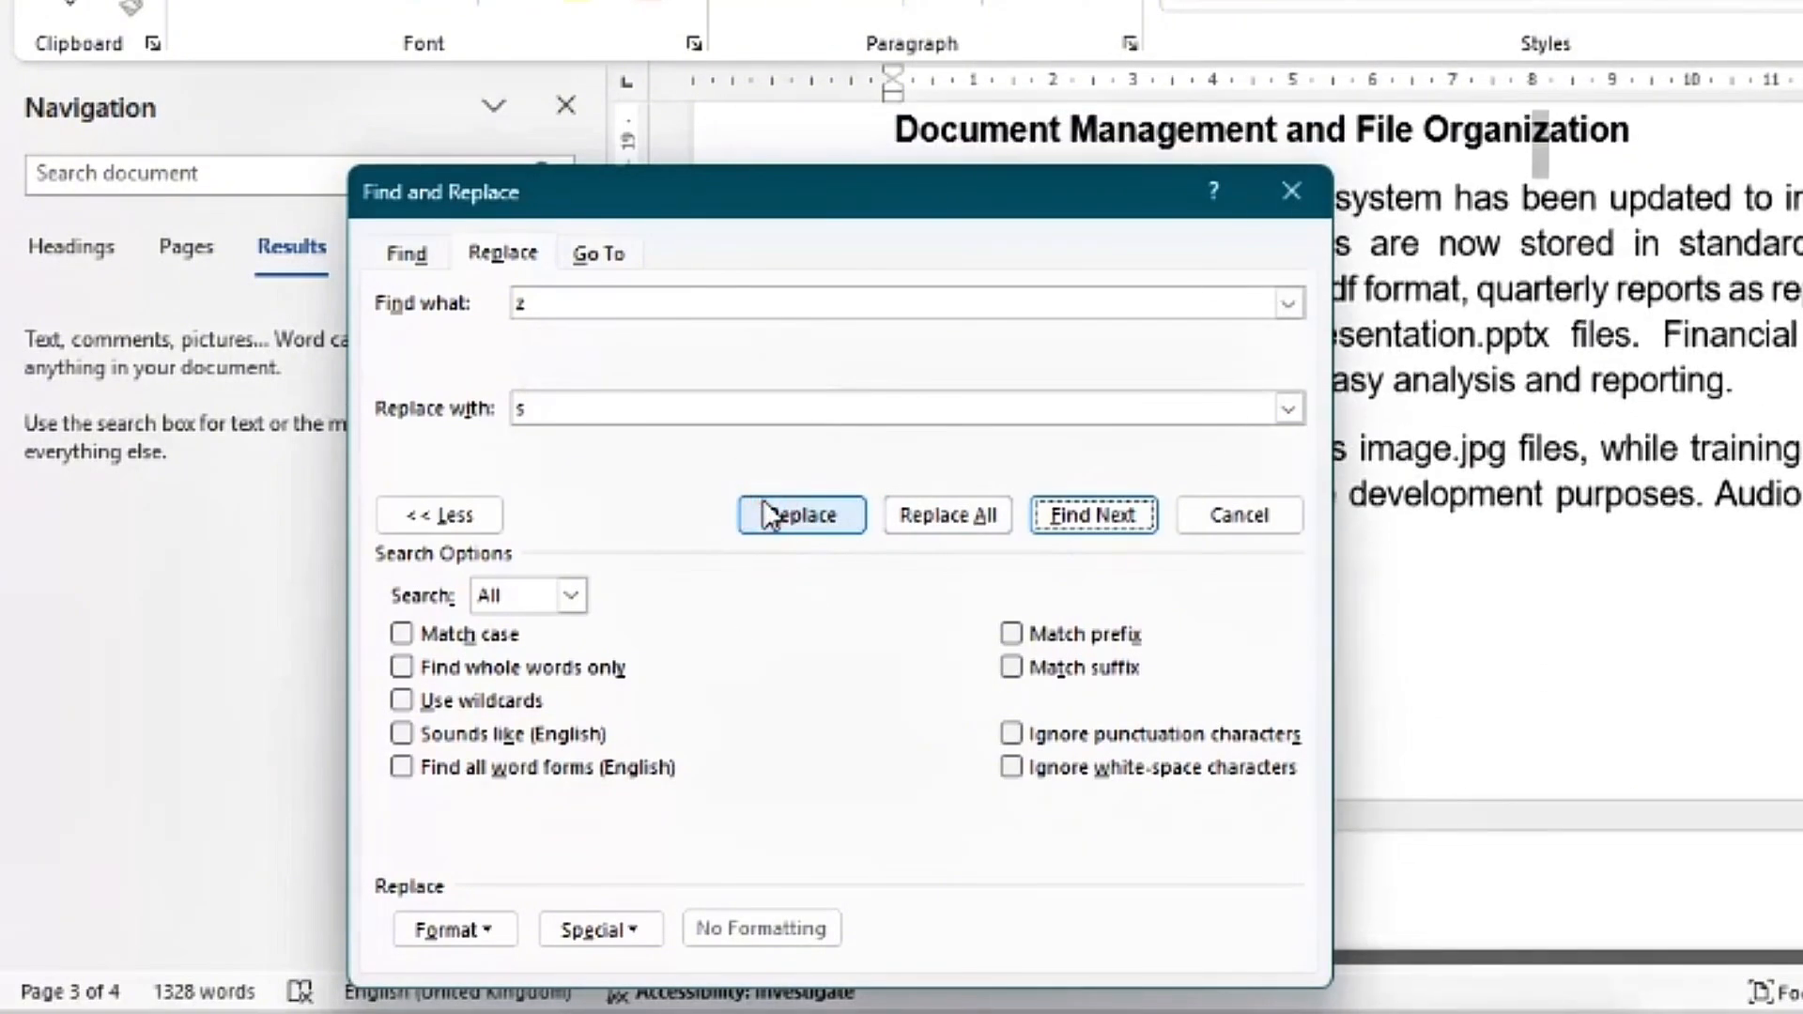
left_click(763, 512)
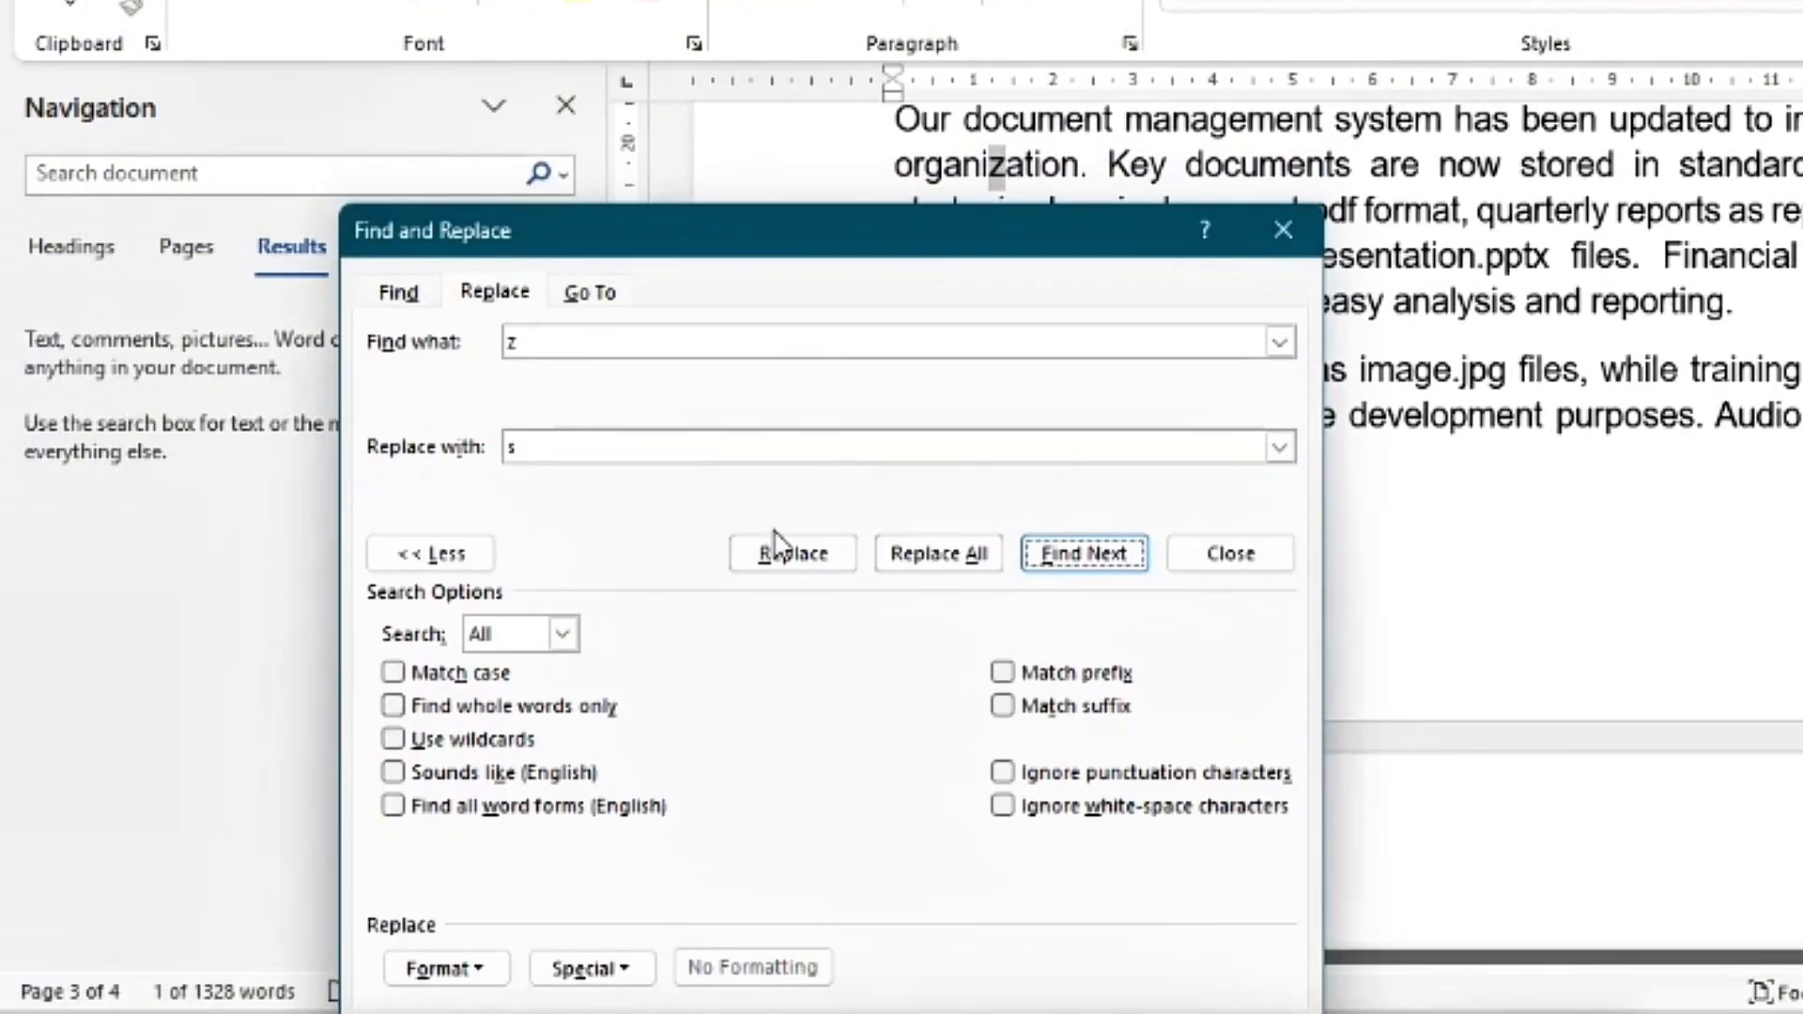
left_click_drag(943, 232, 515, 271)
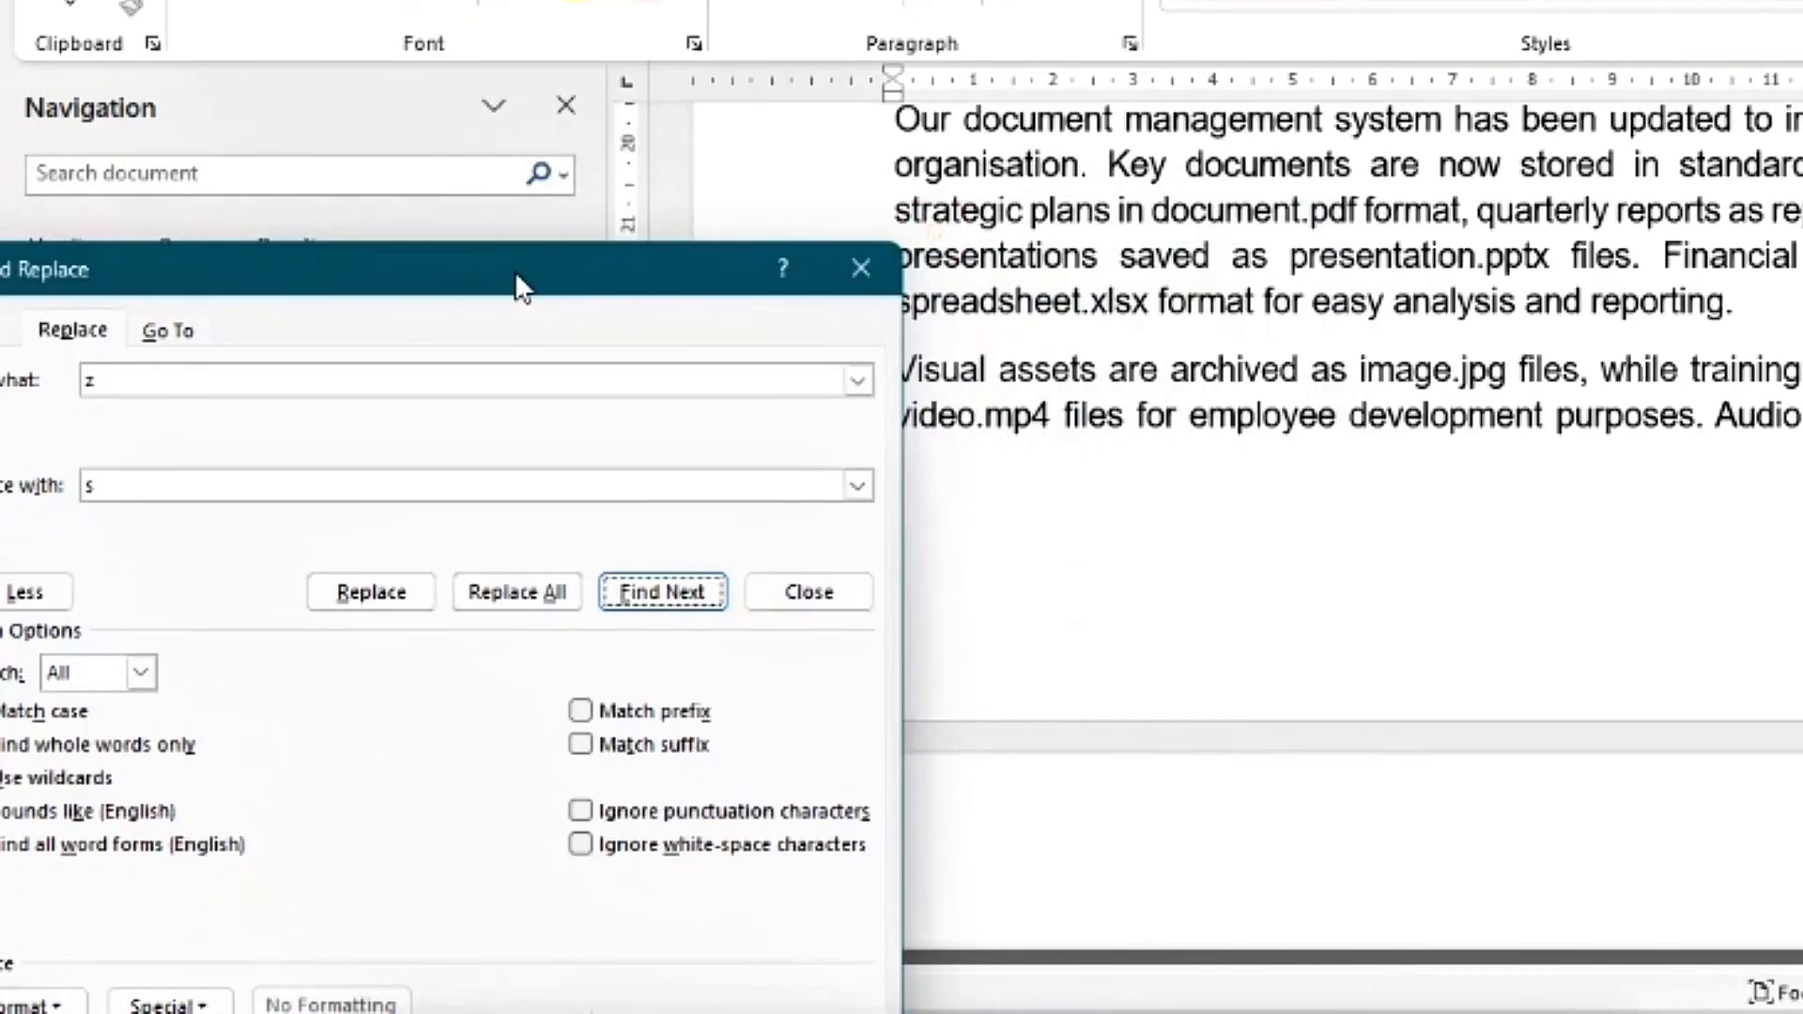
left_click(362, 592)
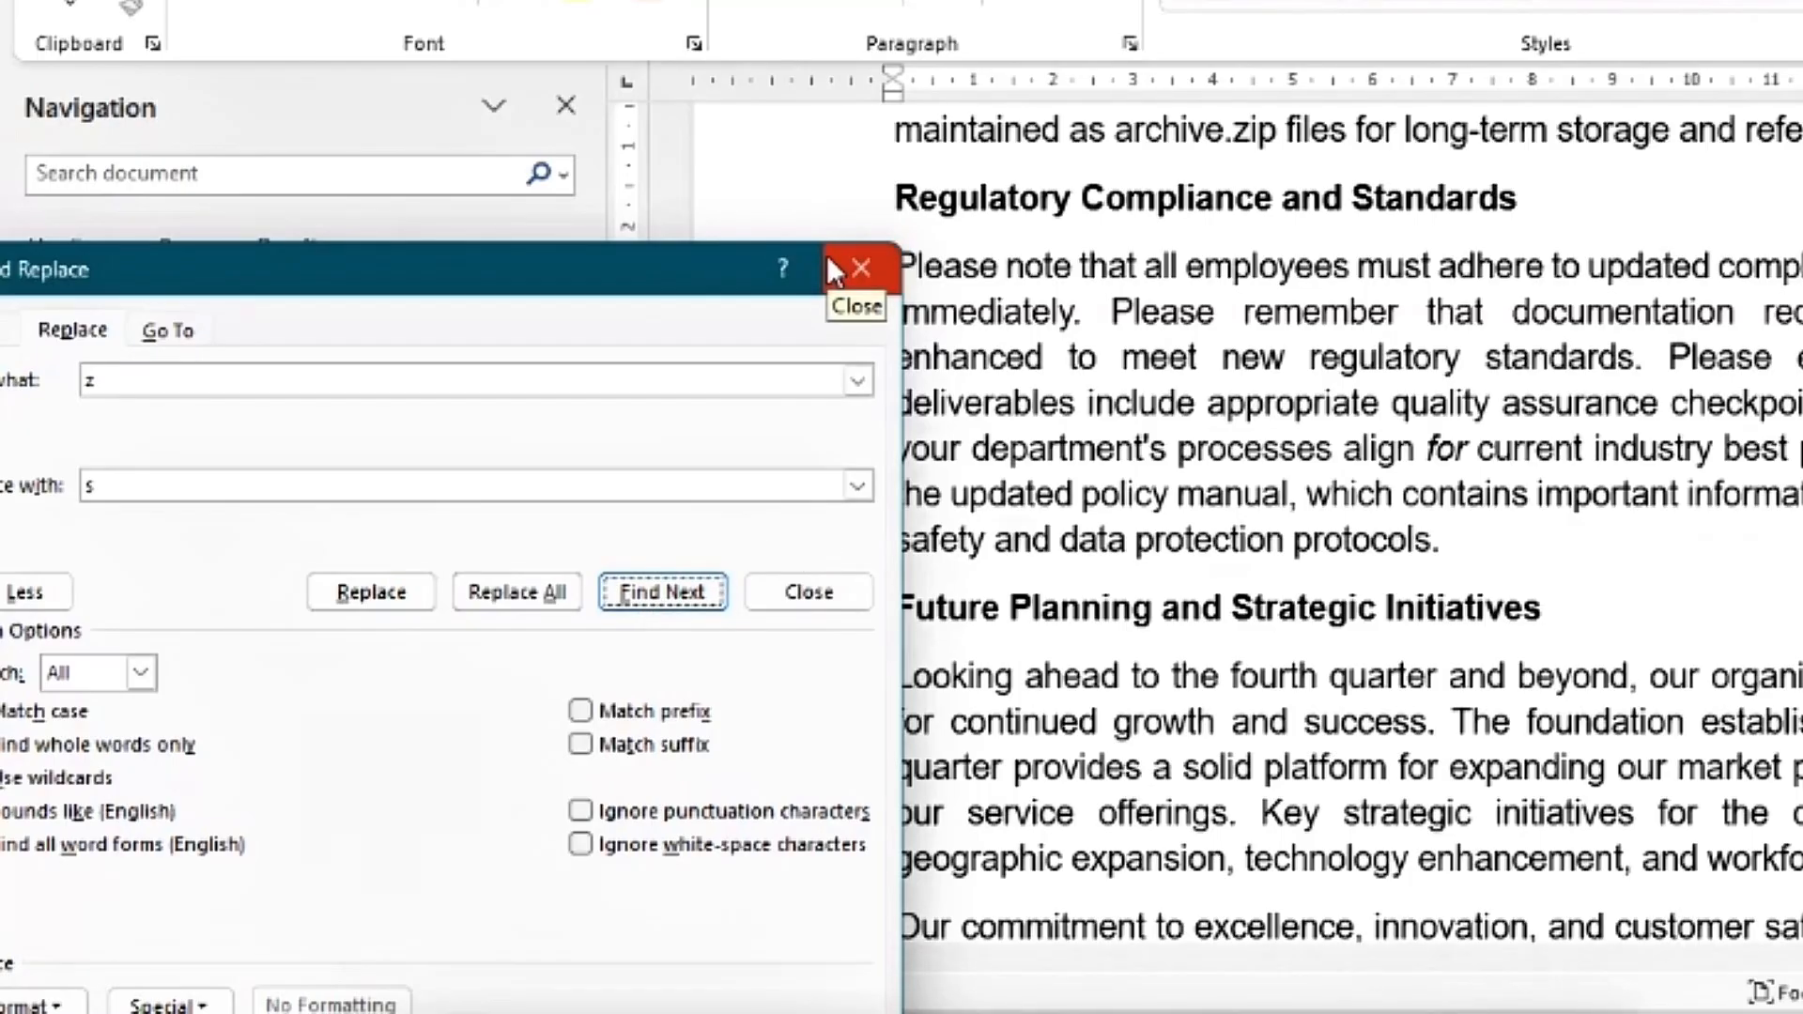
left_click(845, 269)
scroll(1735, 543, "up", 5)
scroll(1736, 543, "up", 15)
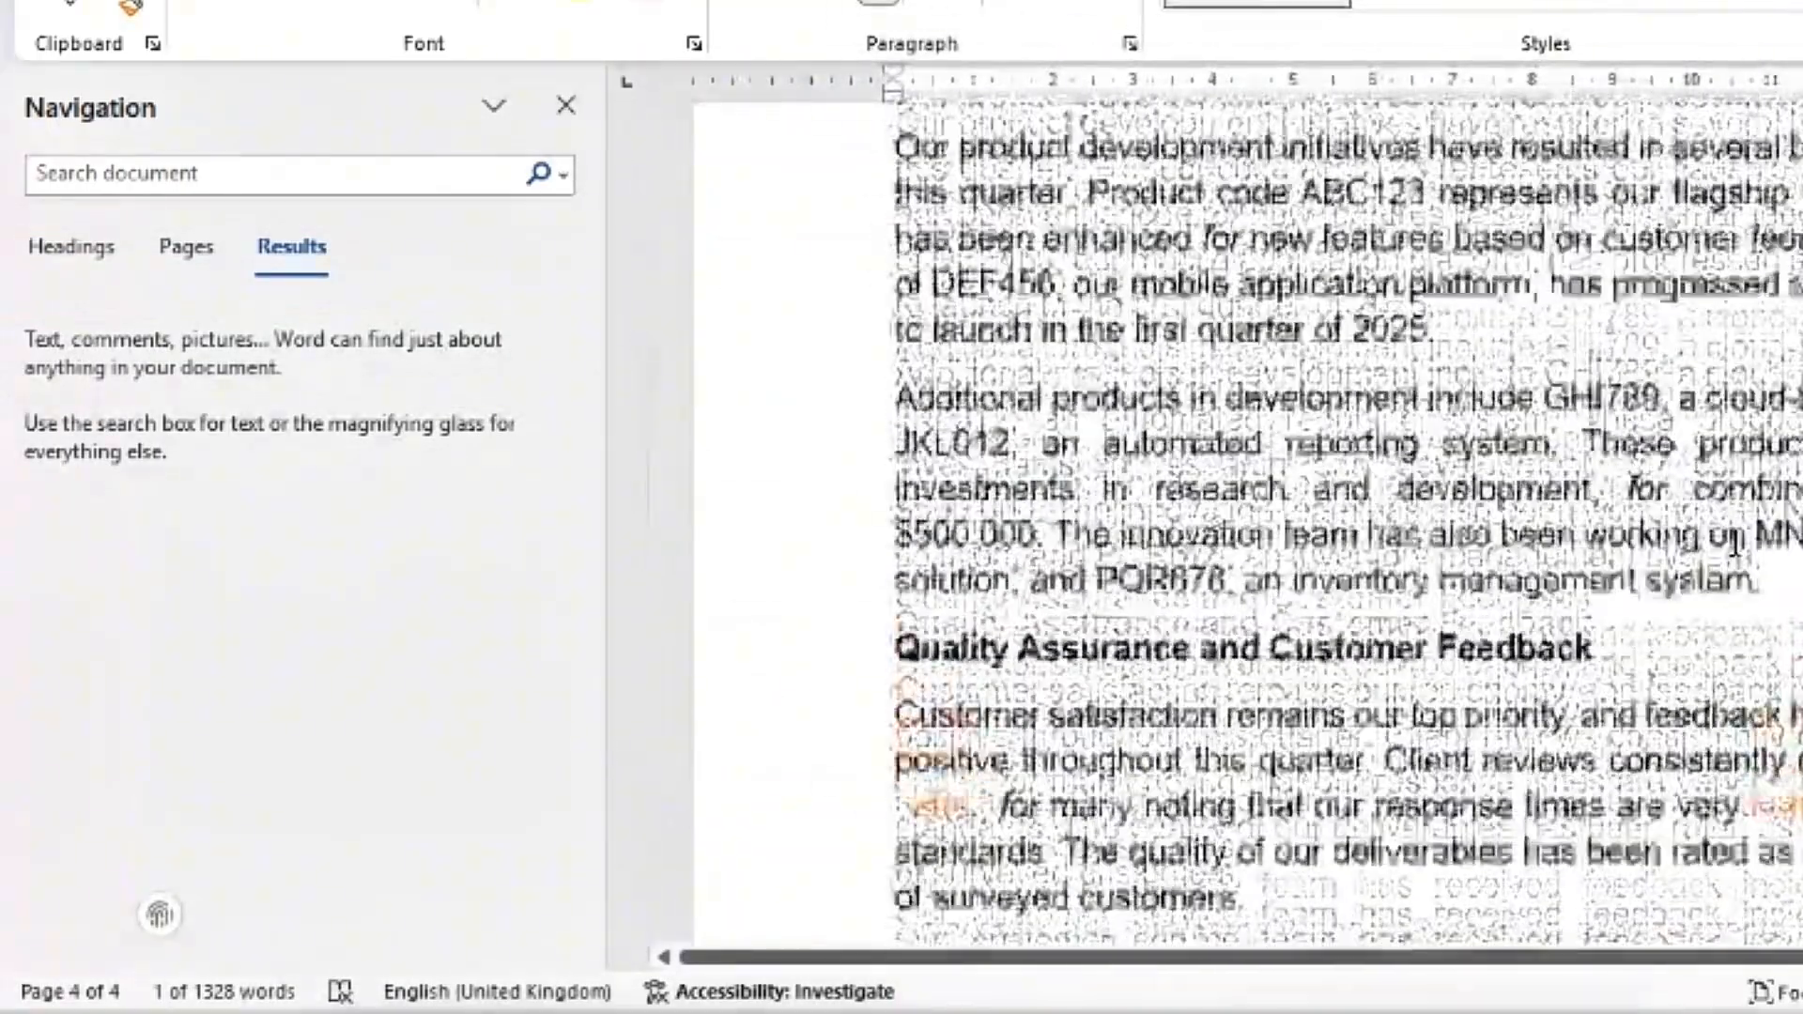